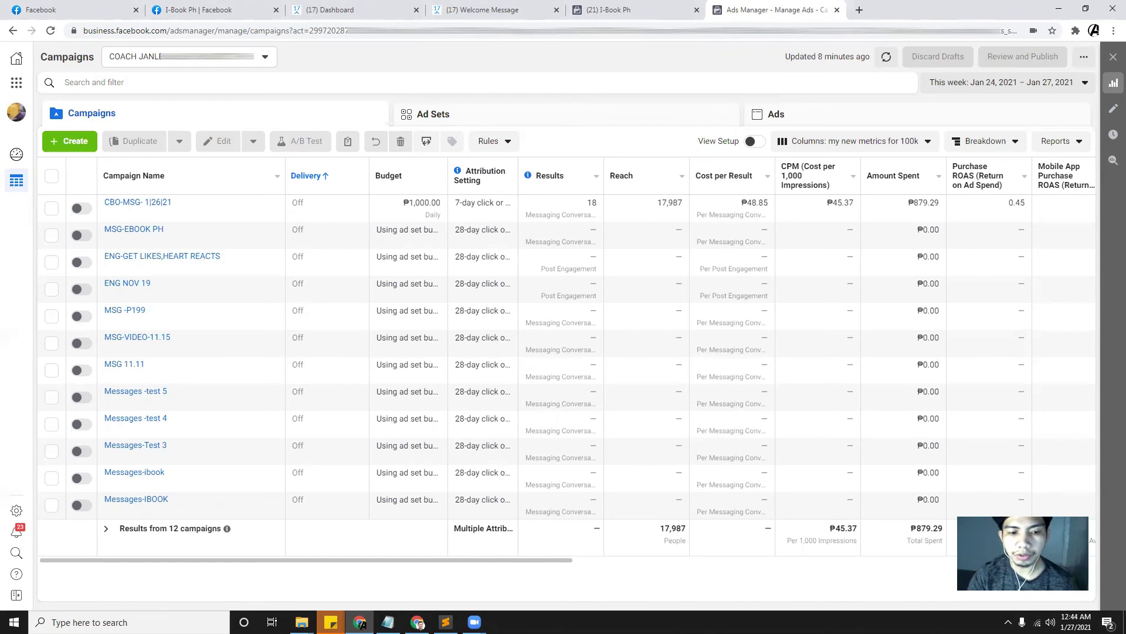
Step: Look over the targeting notes in Notepad and the ad account's campaign, ad set and ad lists
left_click(387, 622)
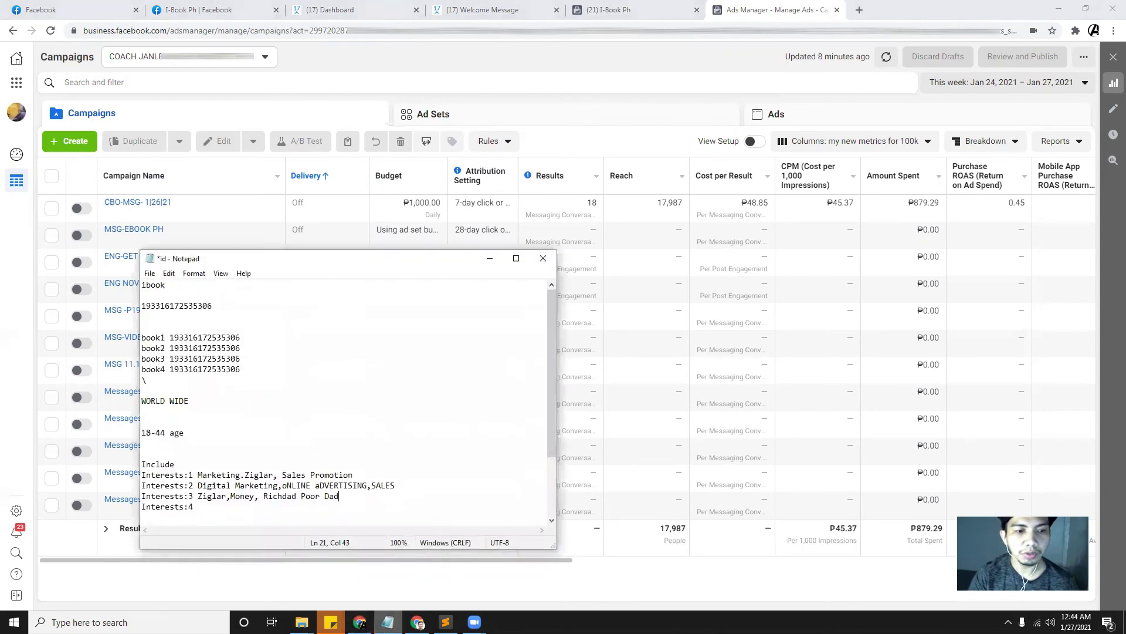
left_click(537, 572)
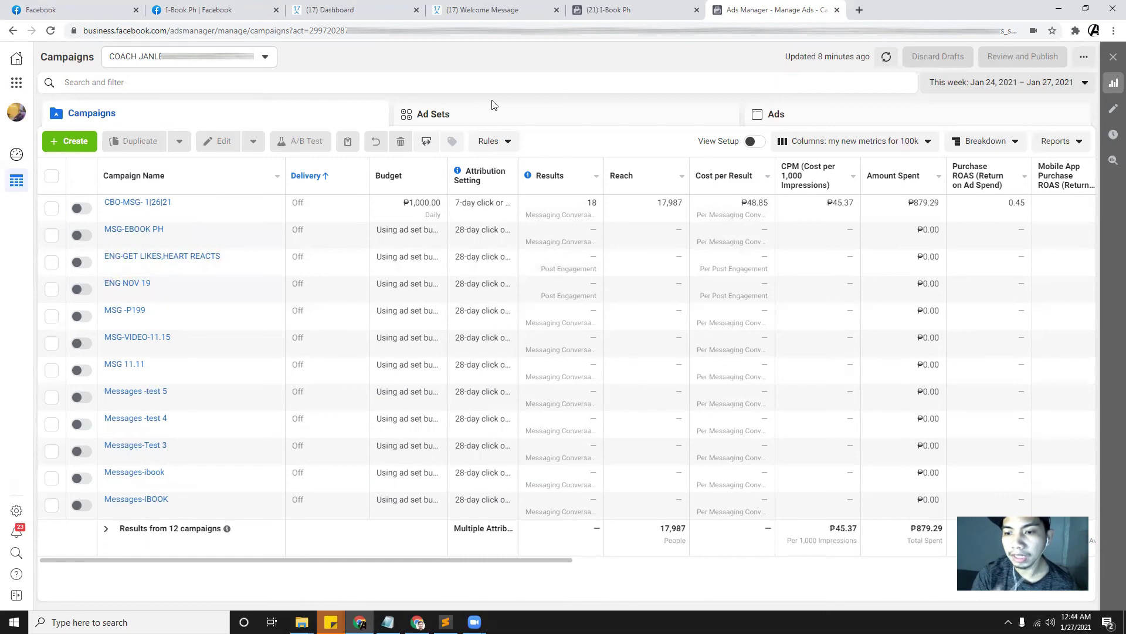
left_click(651, 118)
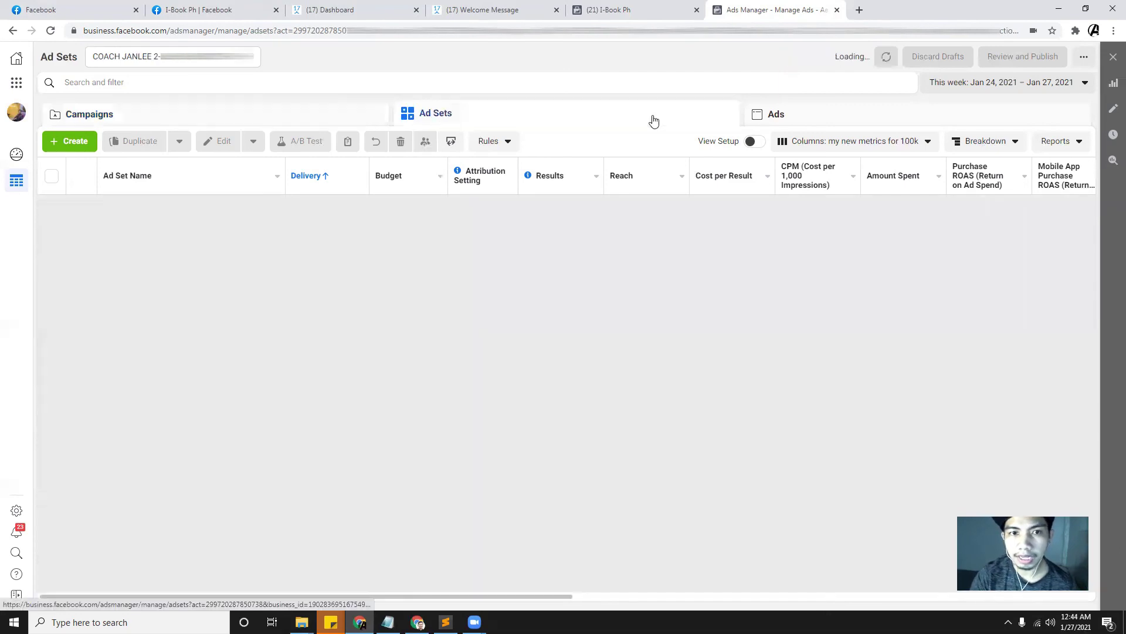
left_click(277, 124)
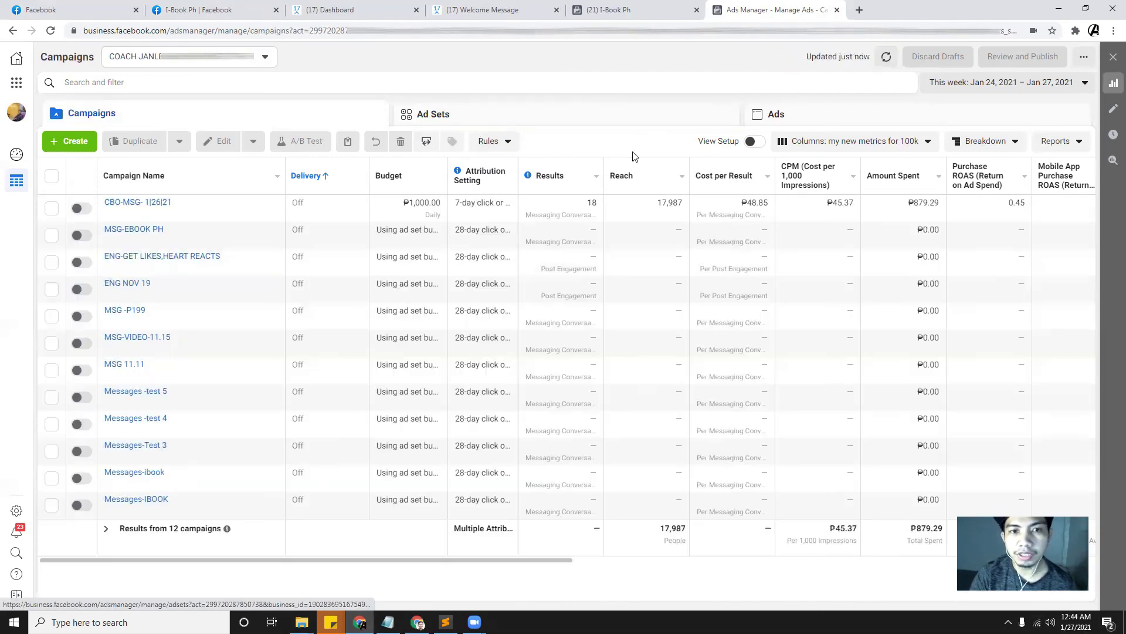
left_click(786, 118)
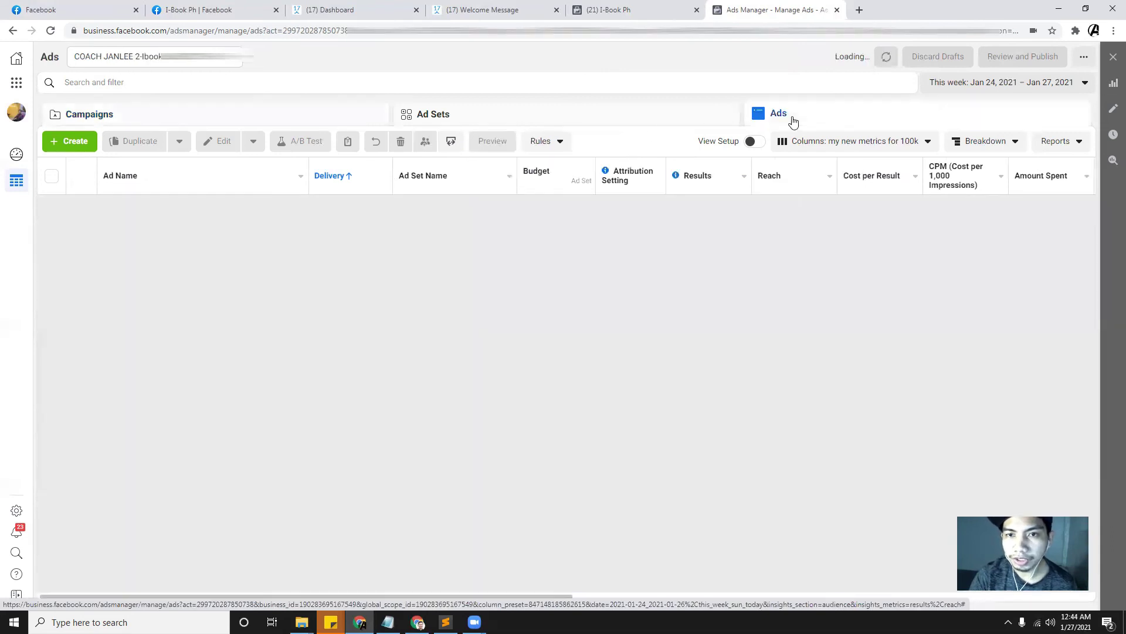
left_click(274, 117)
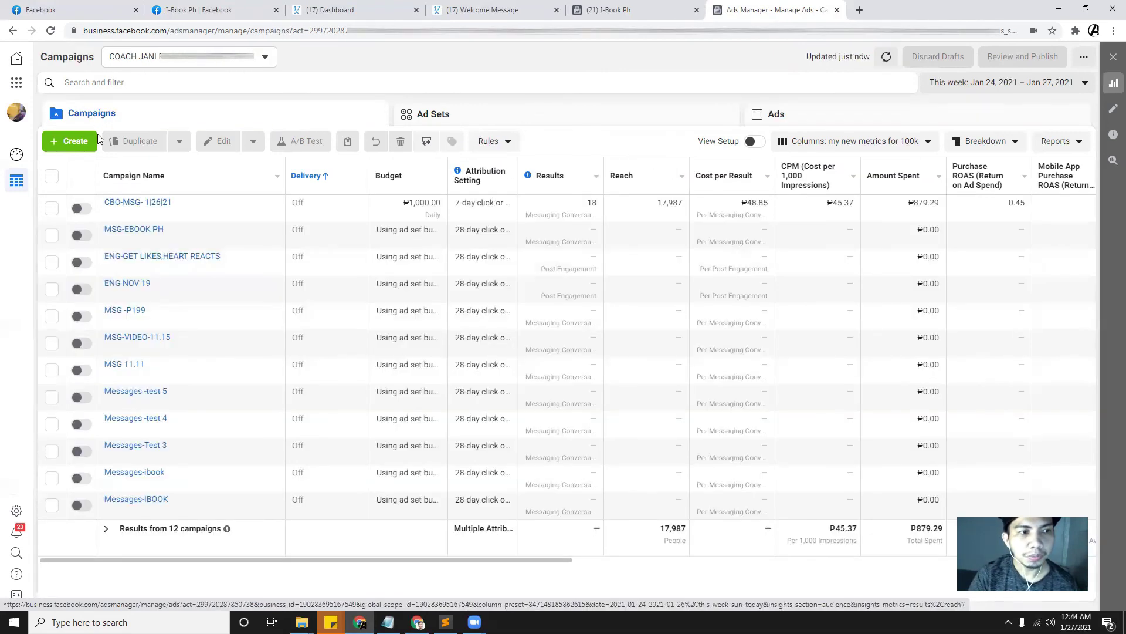
Step: Create a new campaign with the Messages objective
left_click(77, 145)
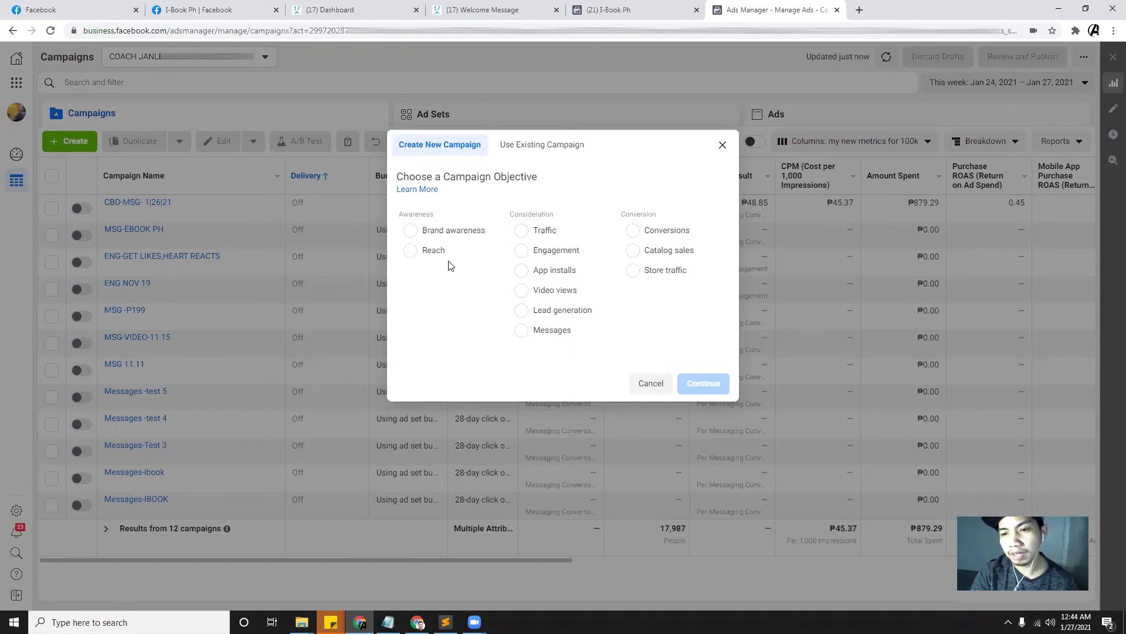
left_click(549, 337)
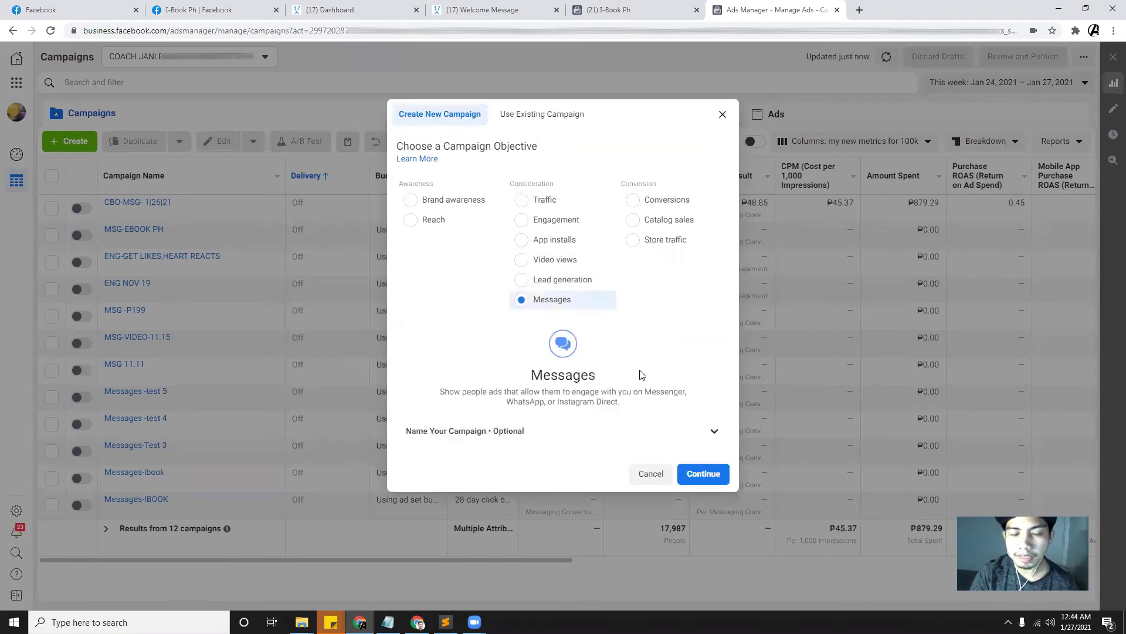
left_click(692, 474)
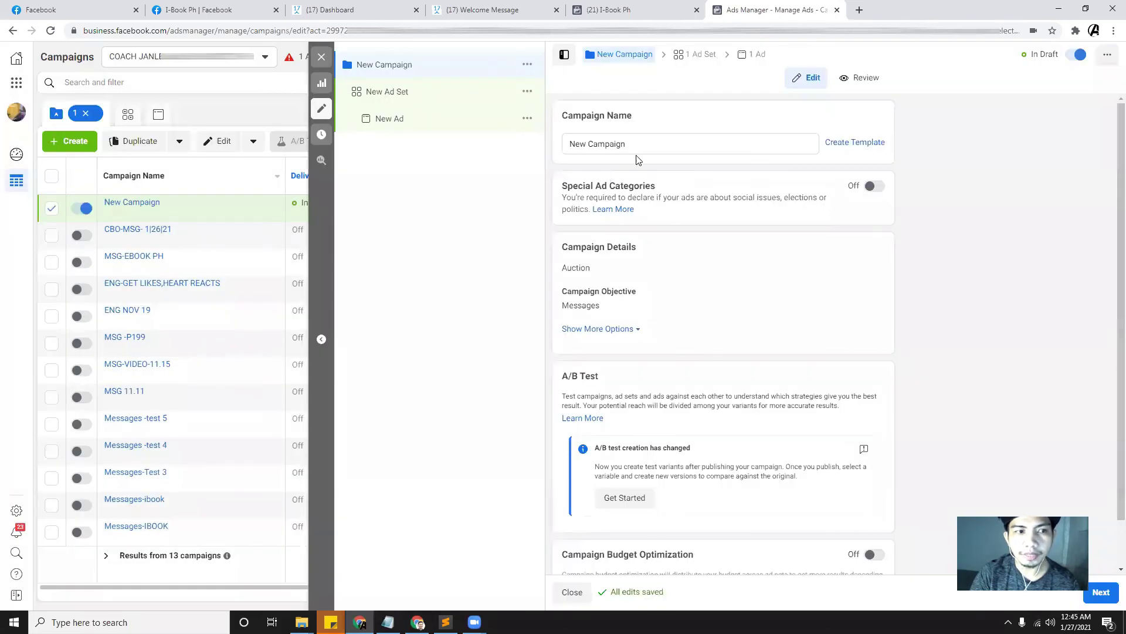
Step: Name the new campaign "CBO-MSG 1|27|21"
triple_click(646, 146)
type("C")
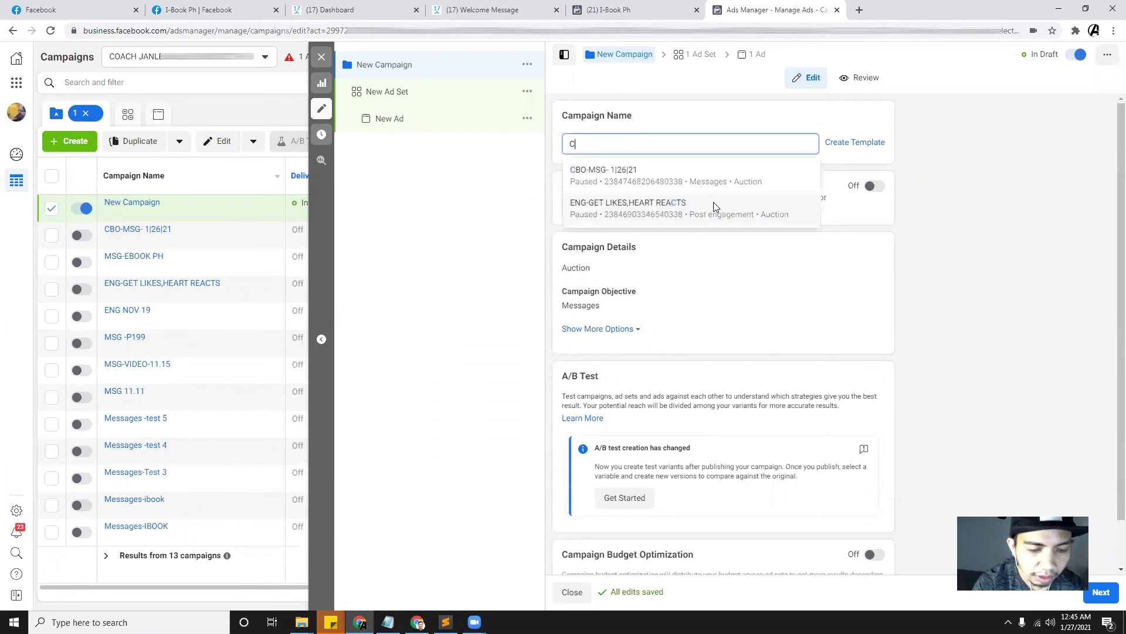
type("BO-MSG")
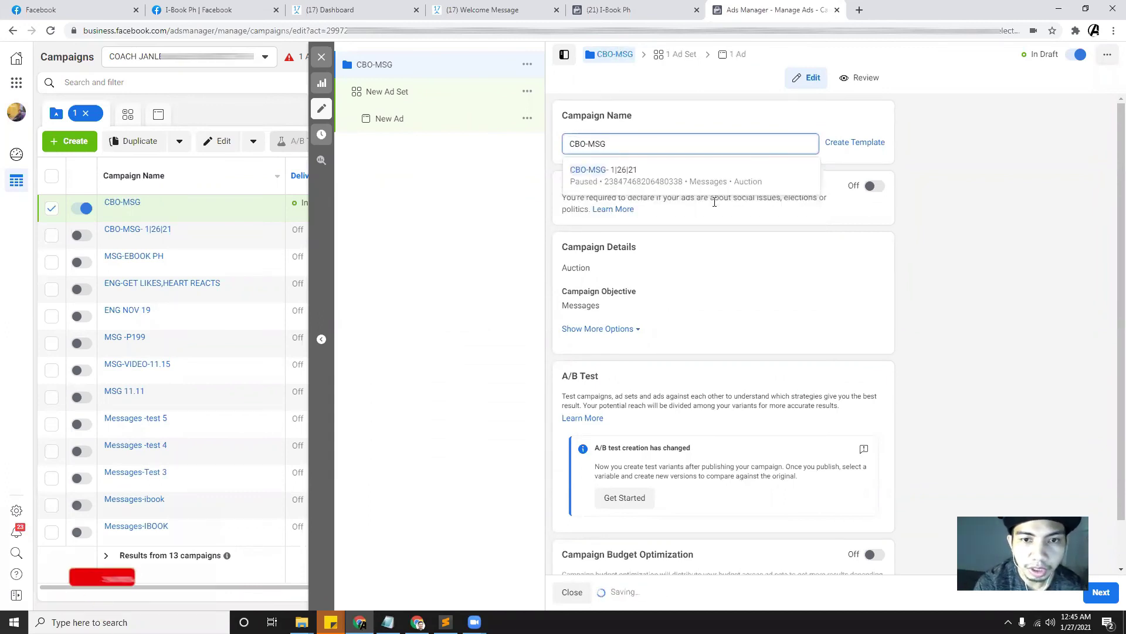
type(" 1")
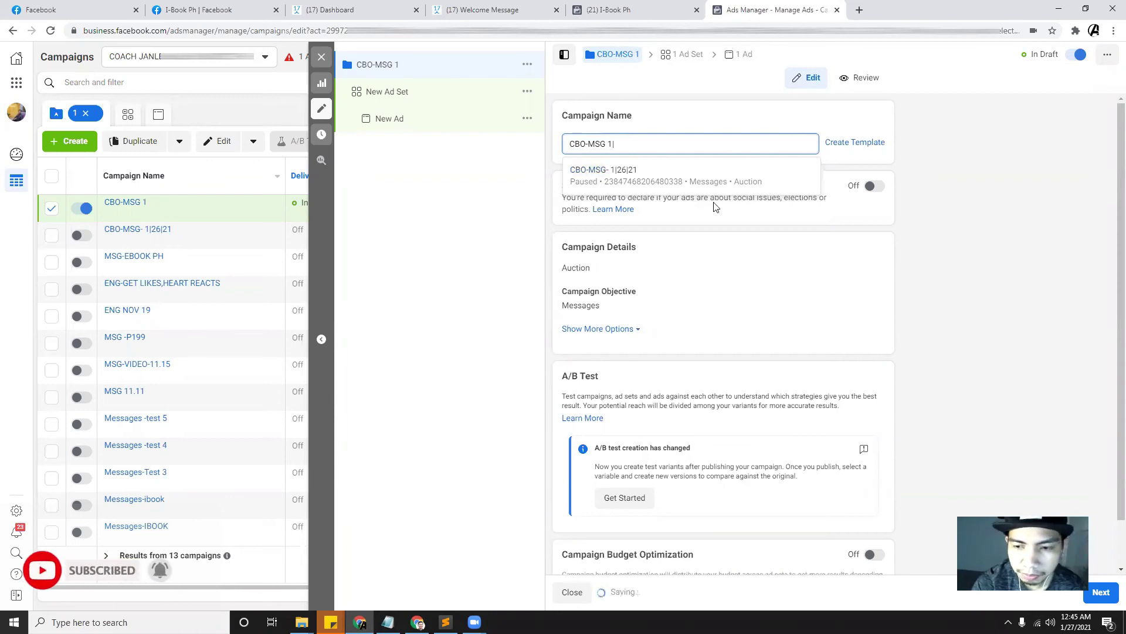
type("|278")
key("BackSpace")
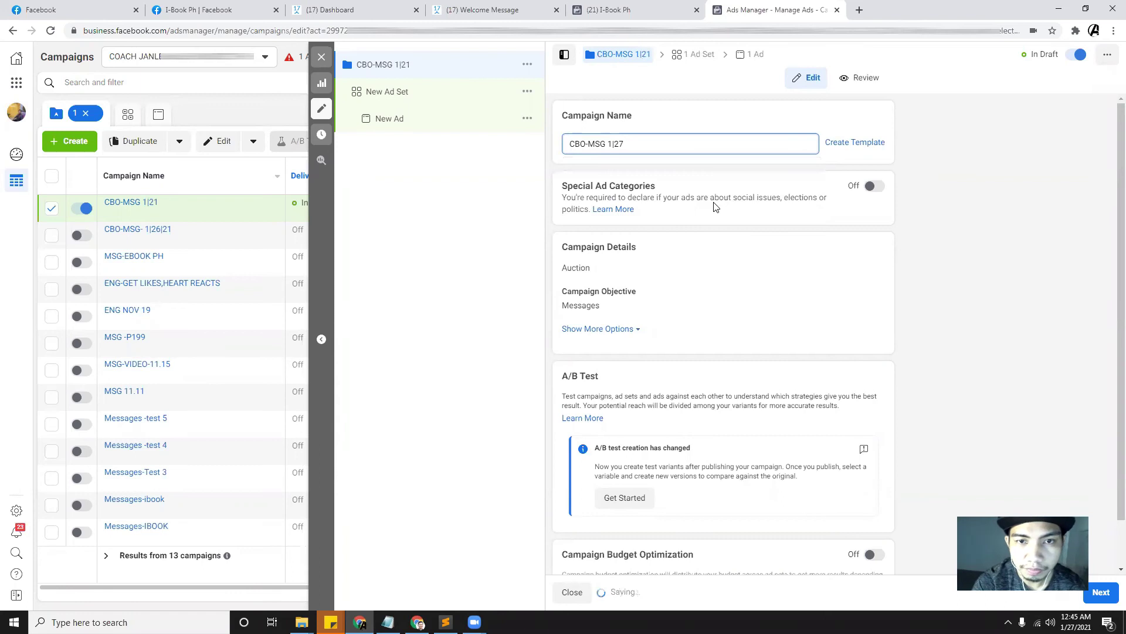
type("|21")
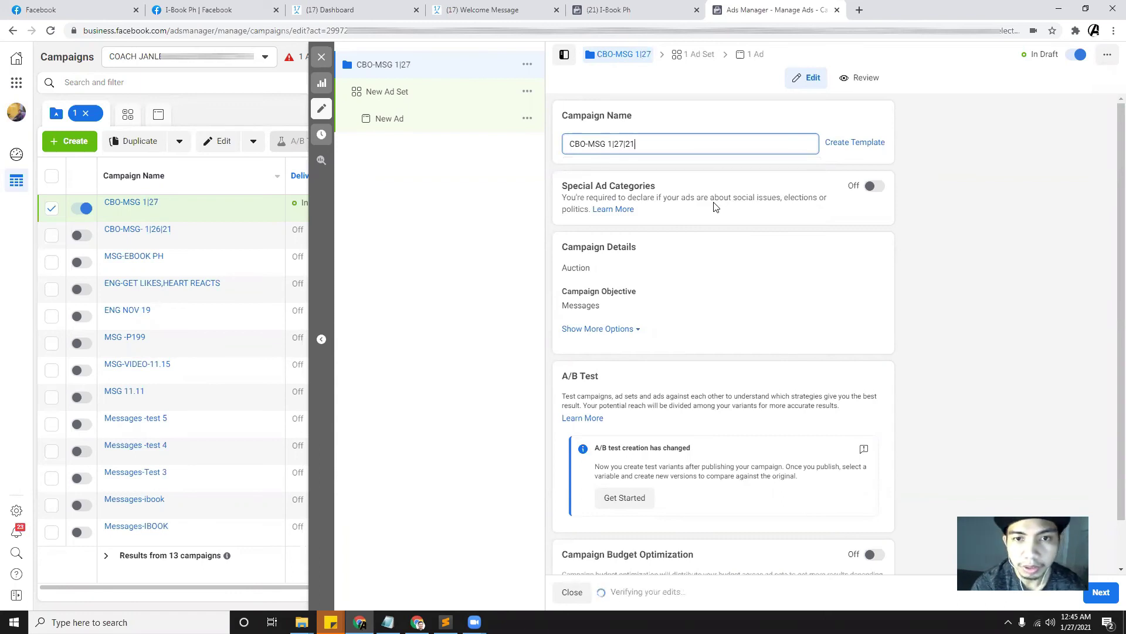
Step: Turn on Campaign Budget Optimization with a daily budget of ₱1,000 and continue to the ad set
scroll(727, 270, "down", 2)
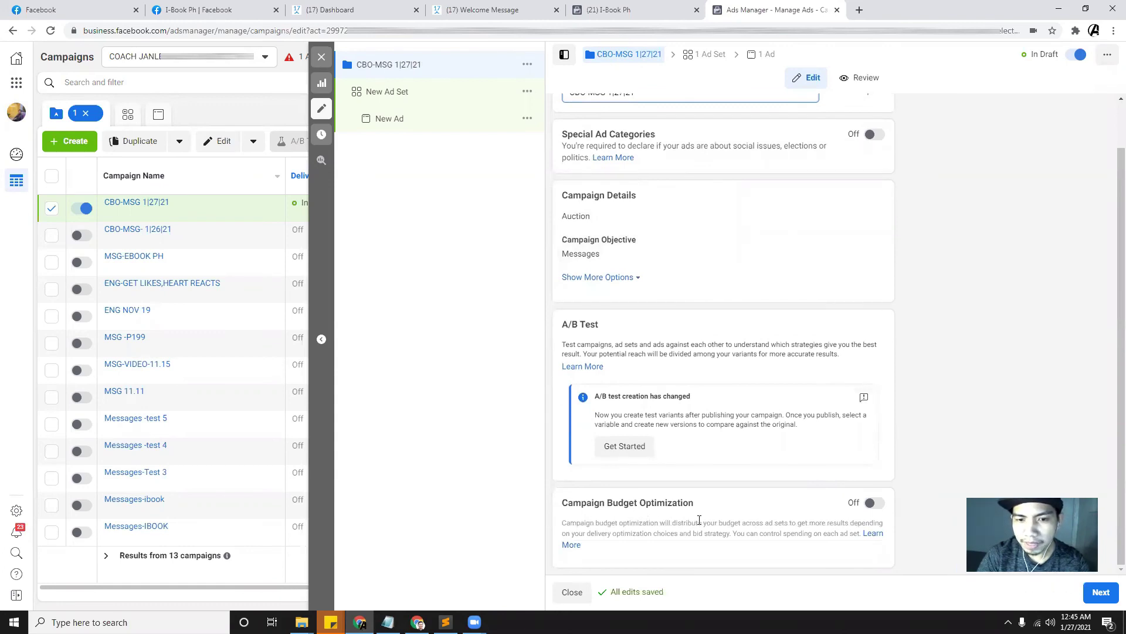
left_click(874, 503)
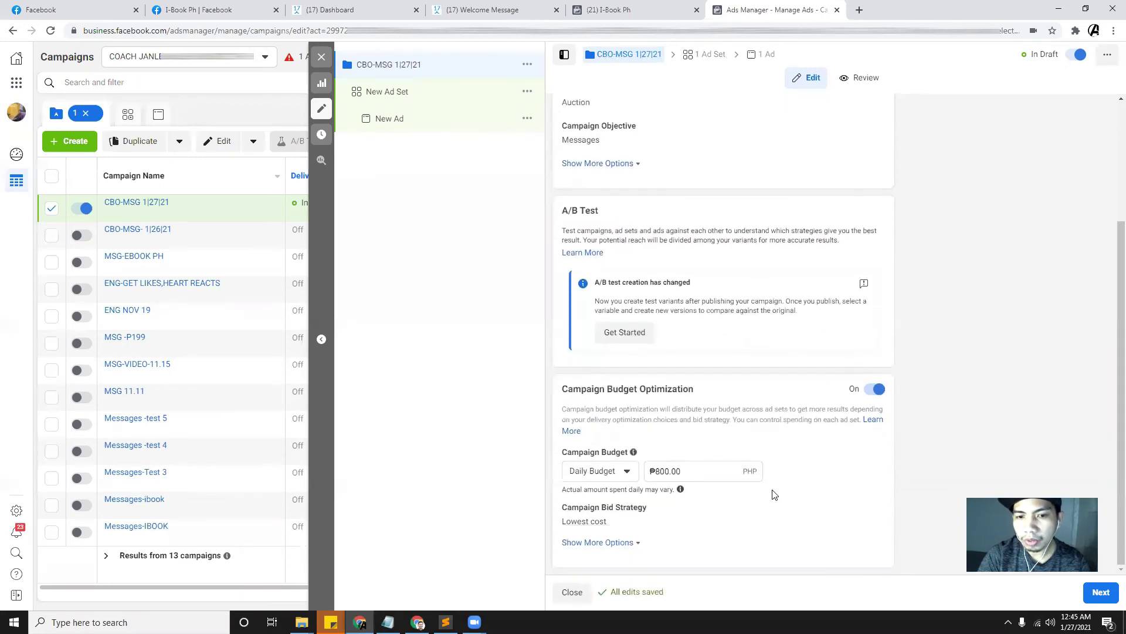
left_click(659, 469)
key("BackSpace")
type("10")
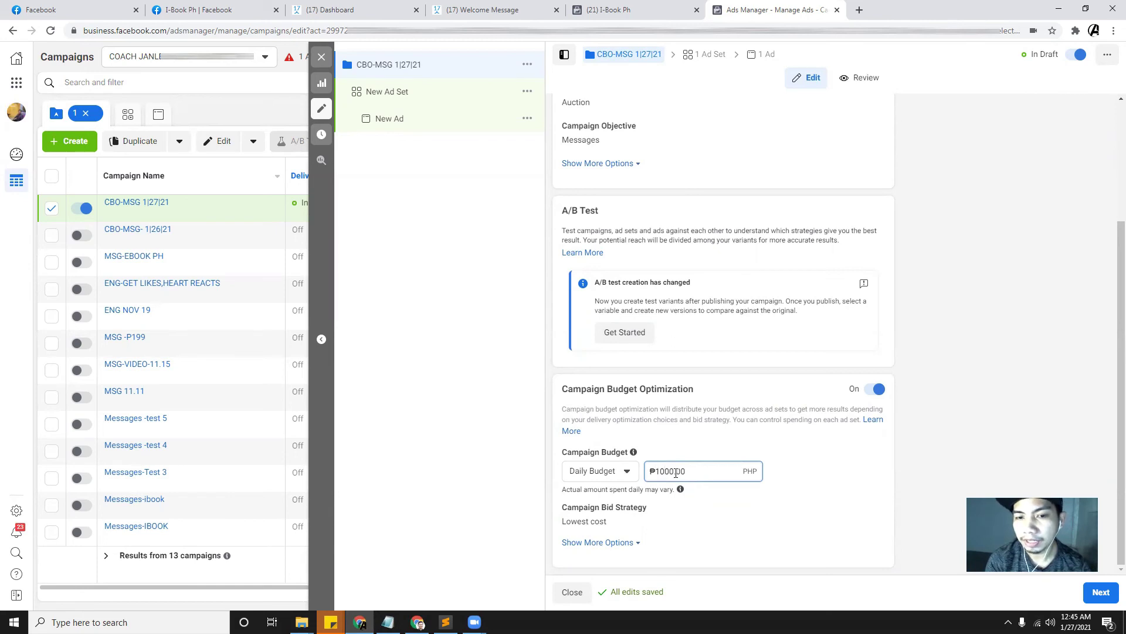
left_click(800, 475)
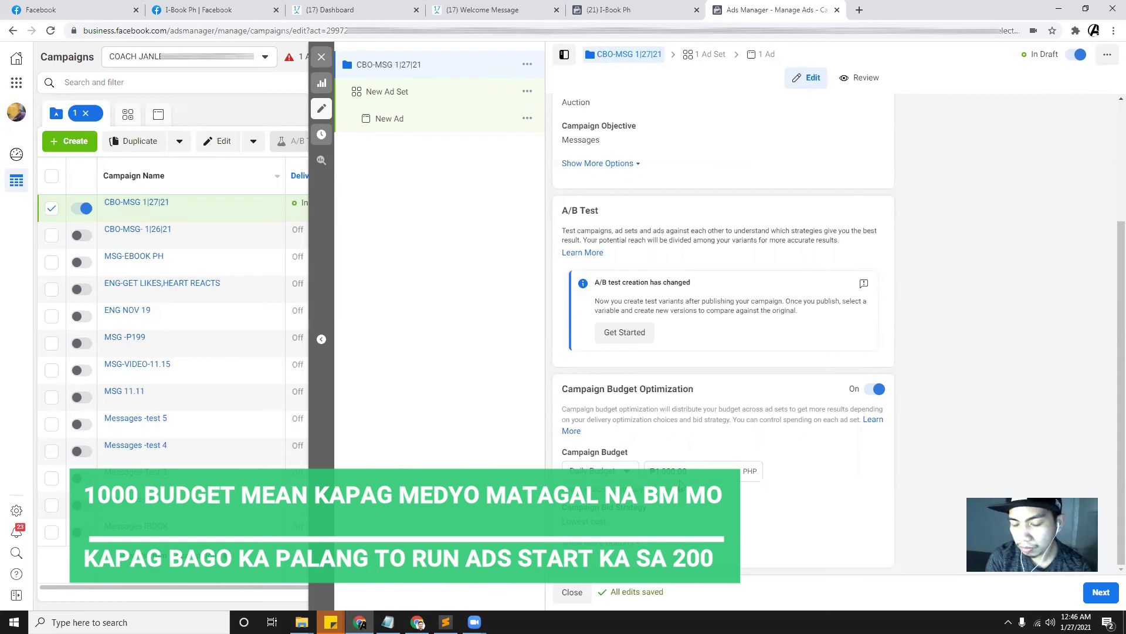
mouse_move(681, 489)
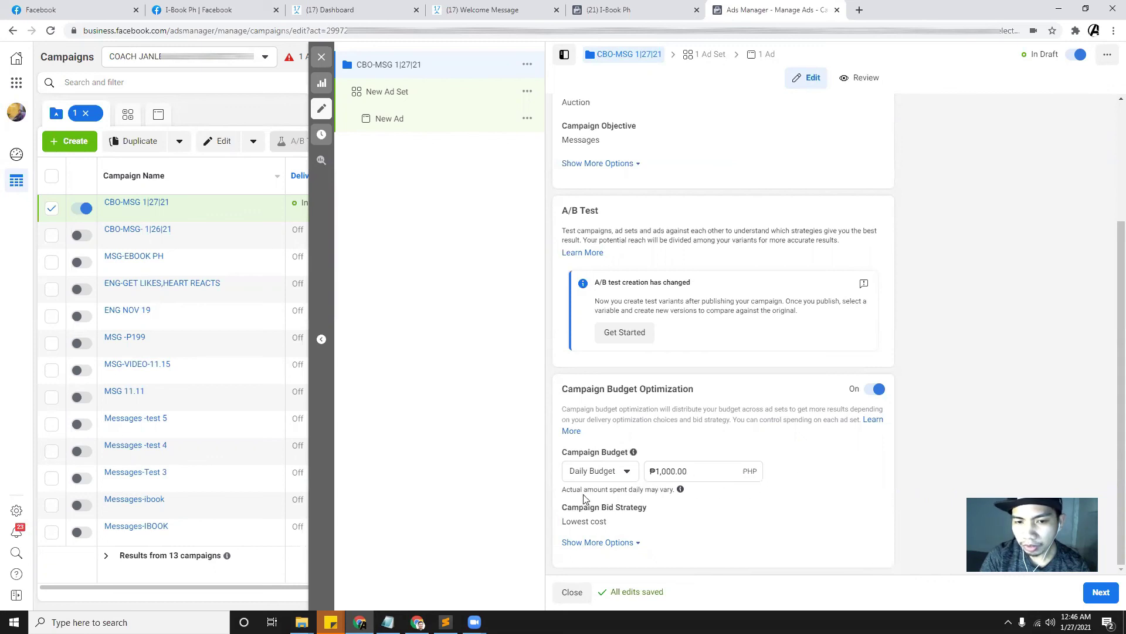
left_click(1101, 592)
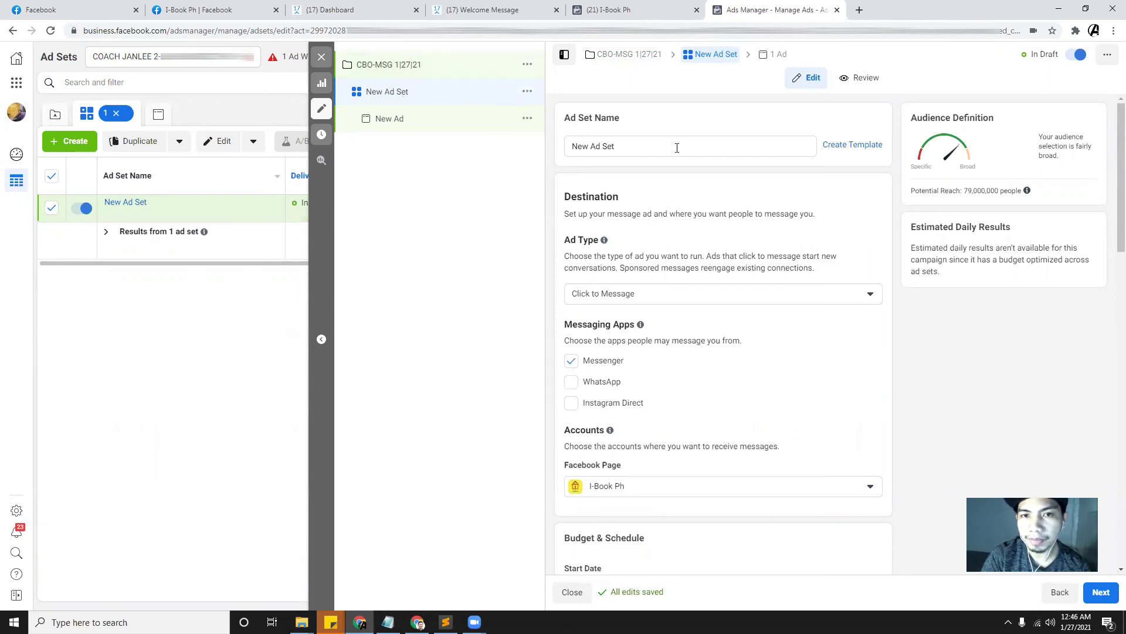
Step: Name the ad set "PH -18-44 | ALL", checking the age range against the Notepad notes
key("BackSpace")
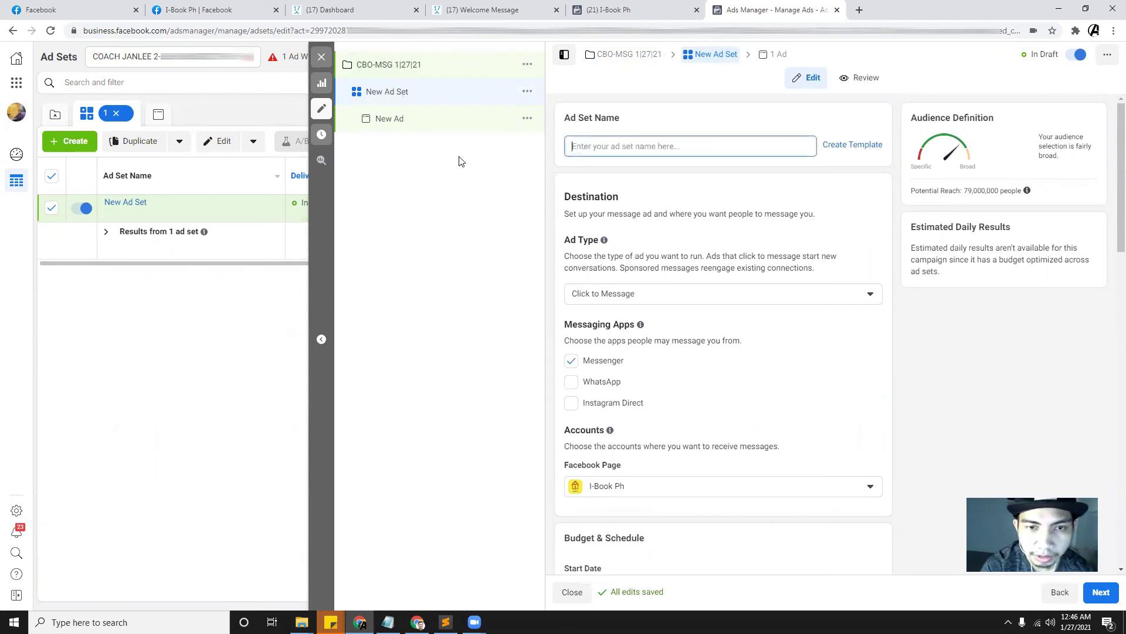
type("P")
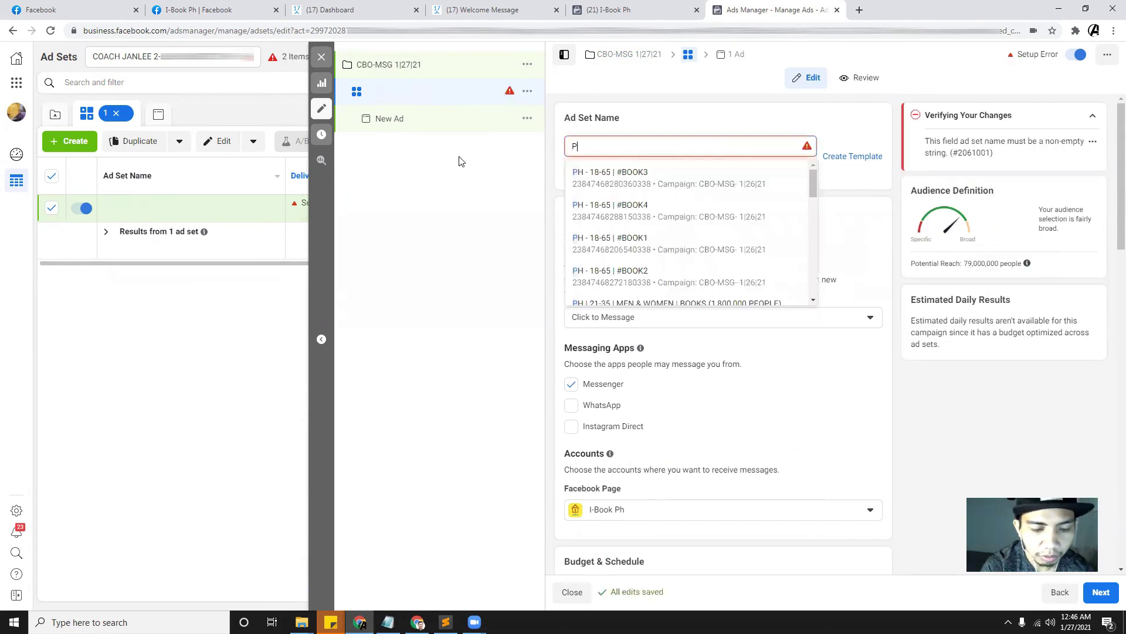
type("H -")
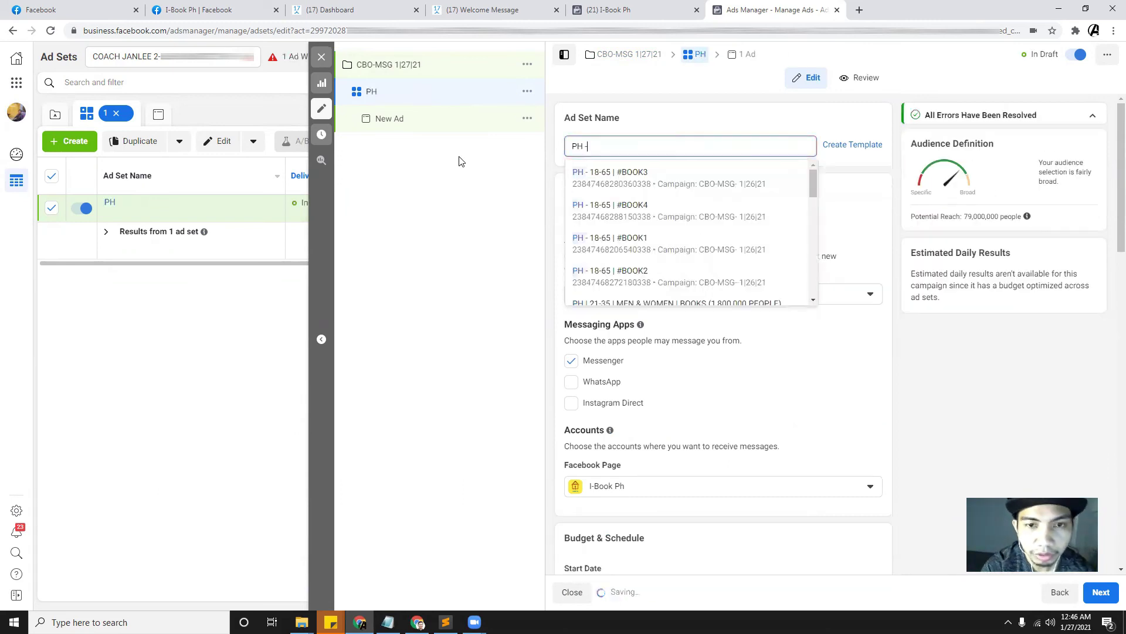
type("18-")
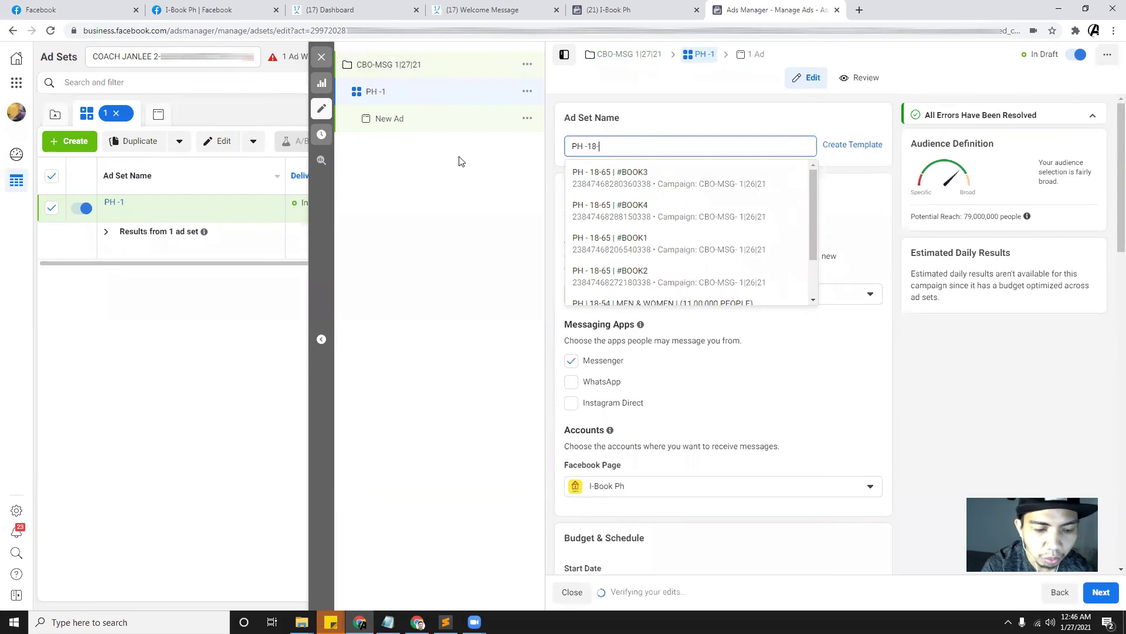
type("44")
left_click(388, 622)
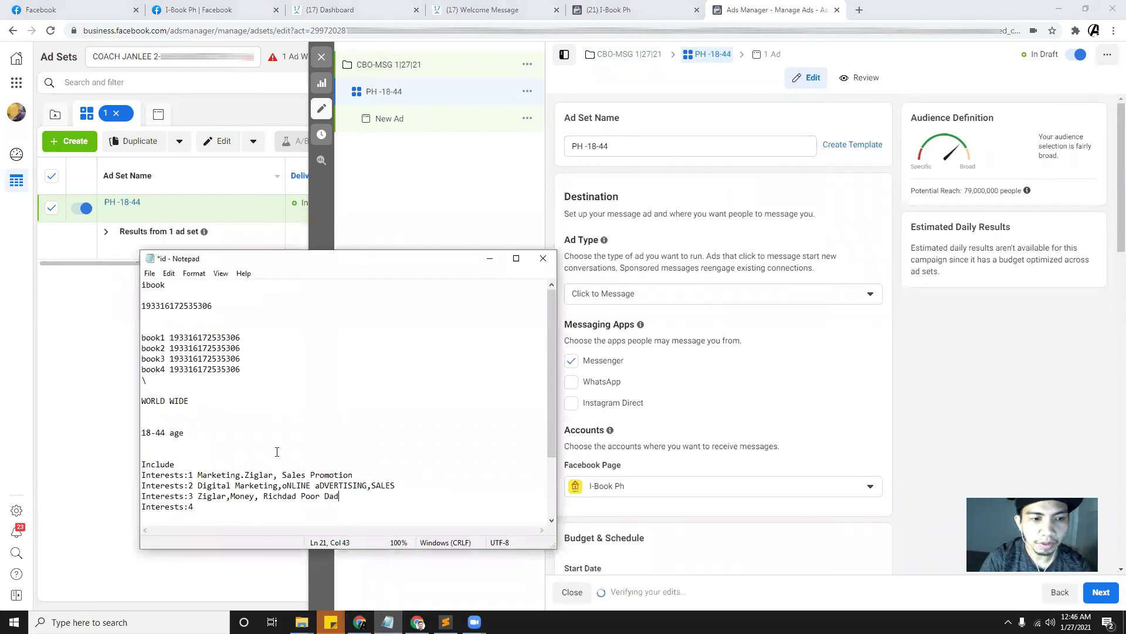
left_click(490, 258)
type("| A")
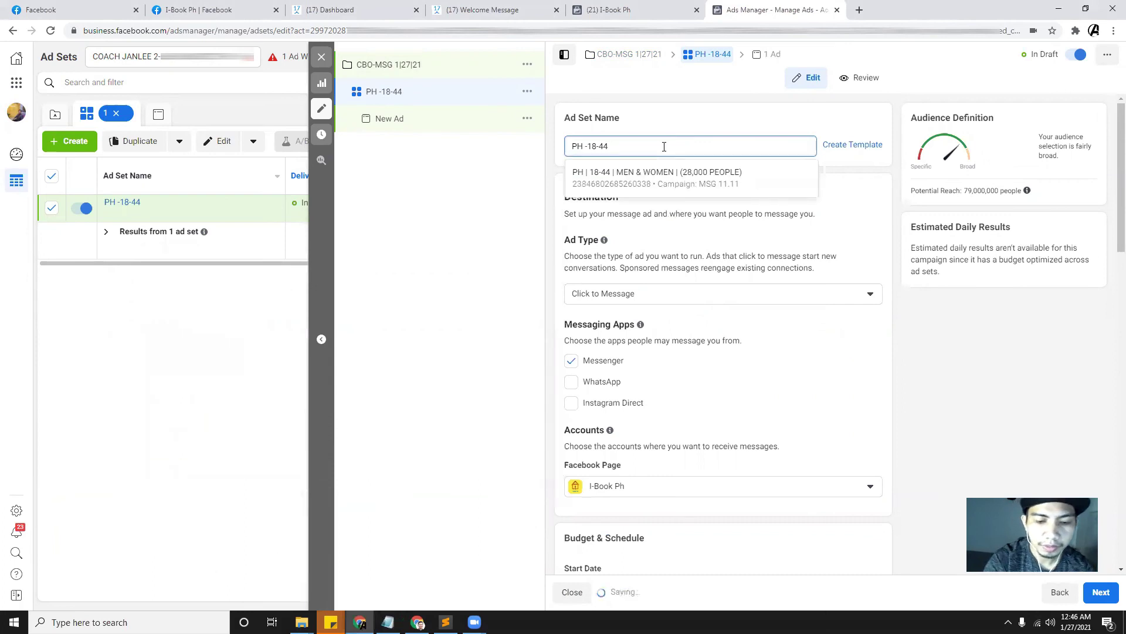
type("LL")
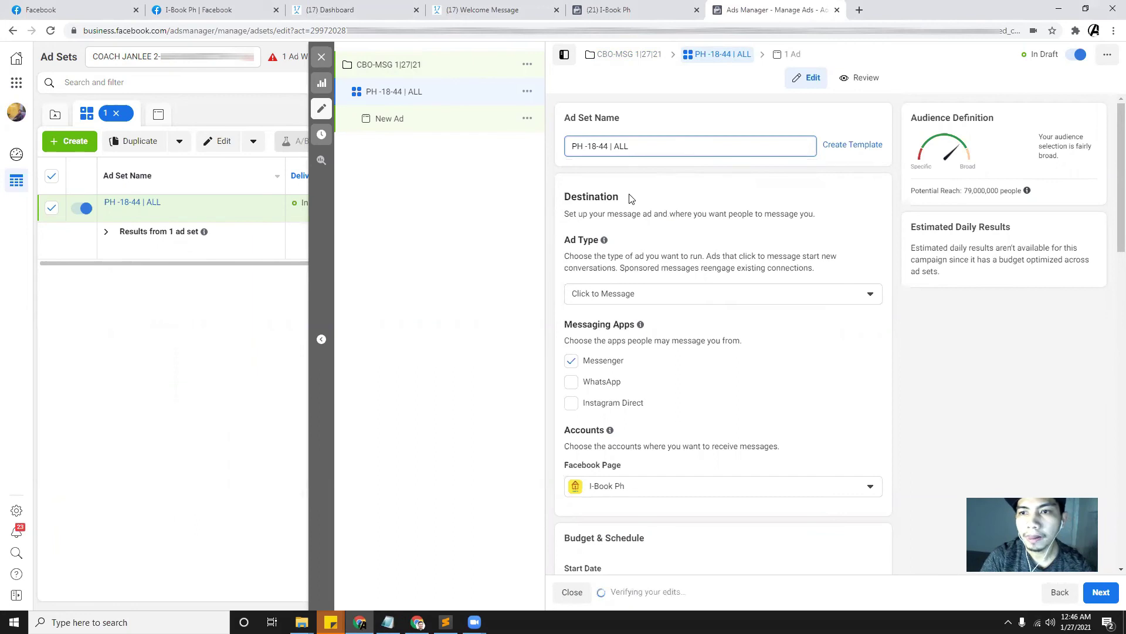
Step: Review the ad set's destination, Facebook page, schedule and audience settings, including the existing custom audiences
scroll(629, 199, "down", 1)
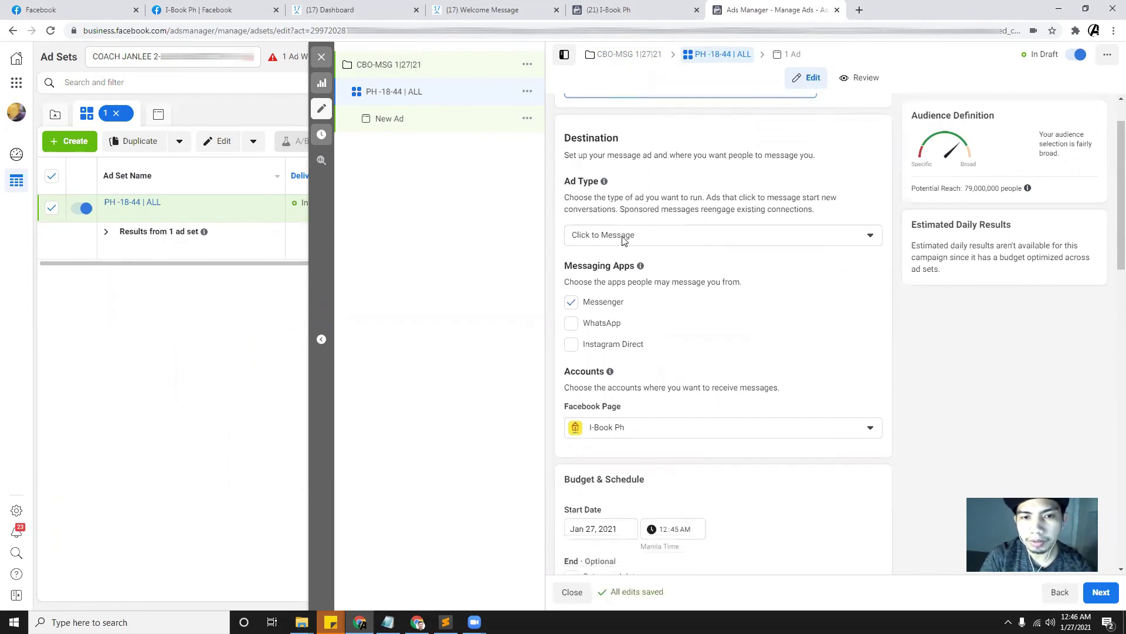
scroll(628, 237, "down", 1)
scroll(675, 231, "down", 2)
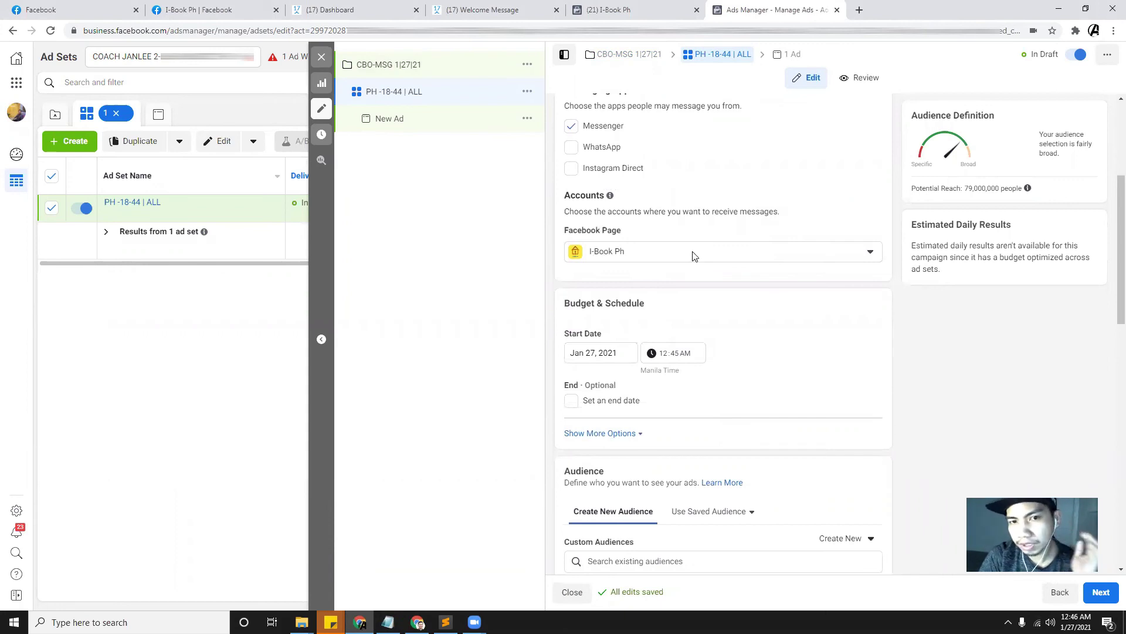
scroll(694, 251, "down", 1)
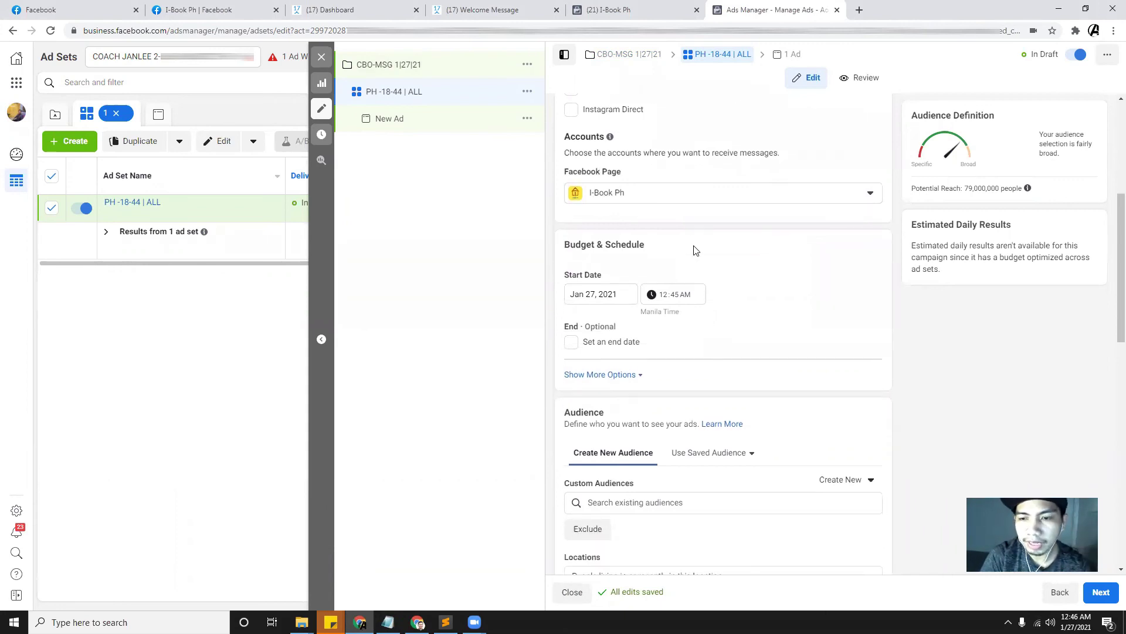
scroll(695, 250, "down", 1)
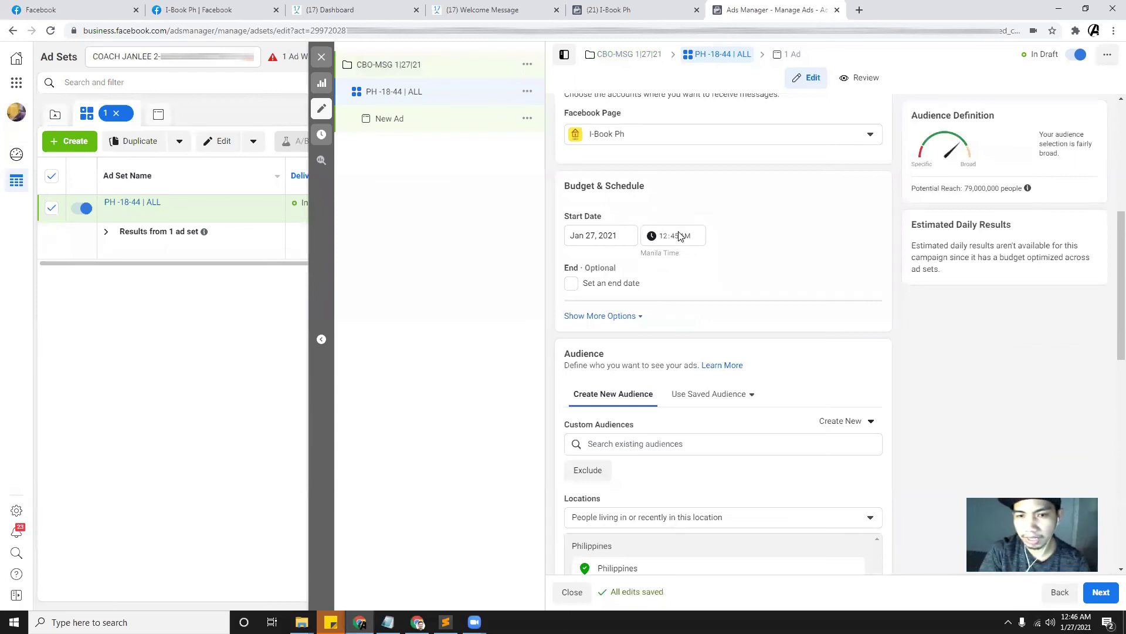
scroll(715, 241, "down", 1)
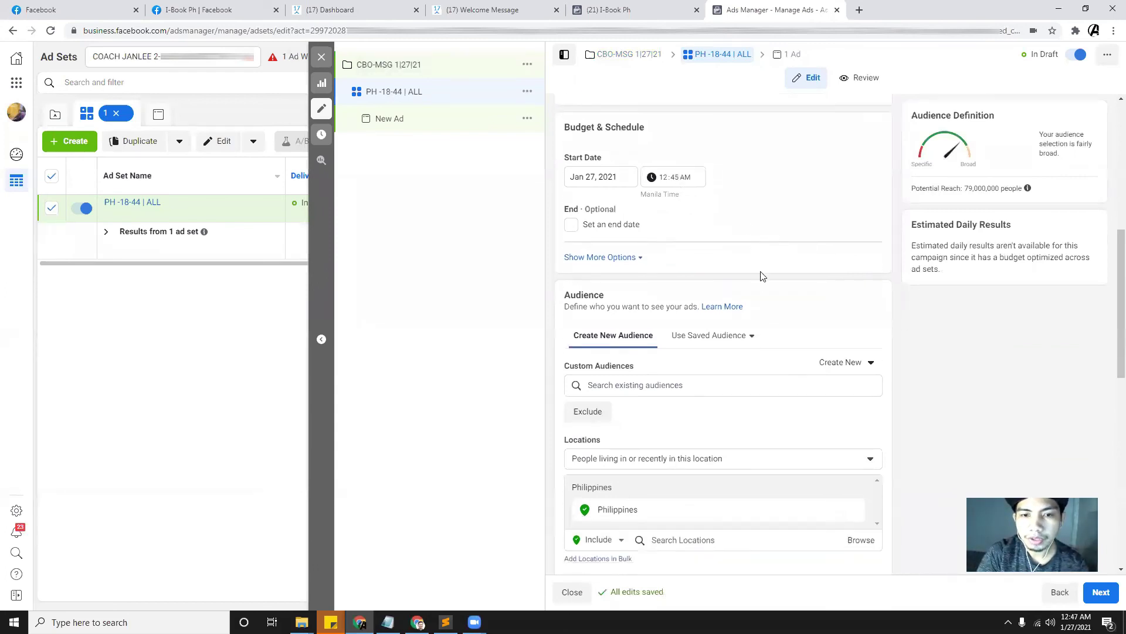
scroll(763, 276, "down", 1)
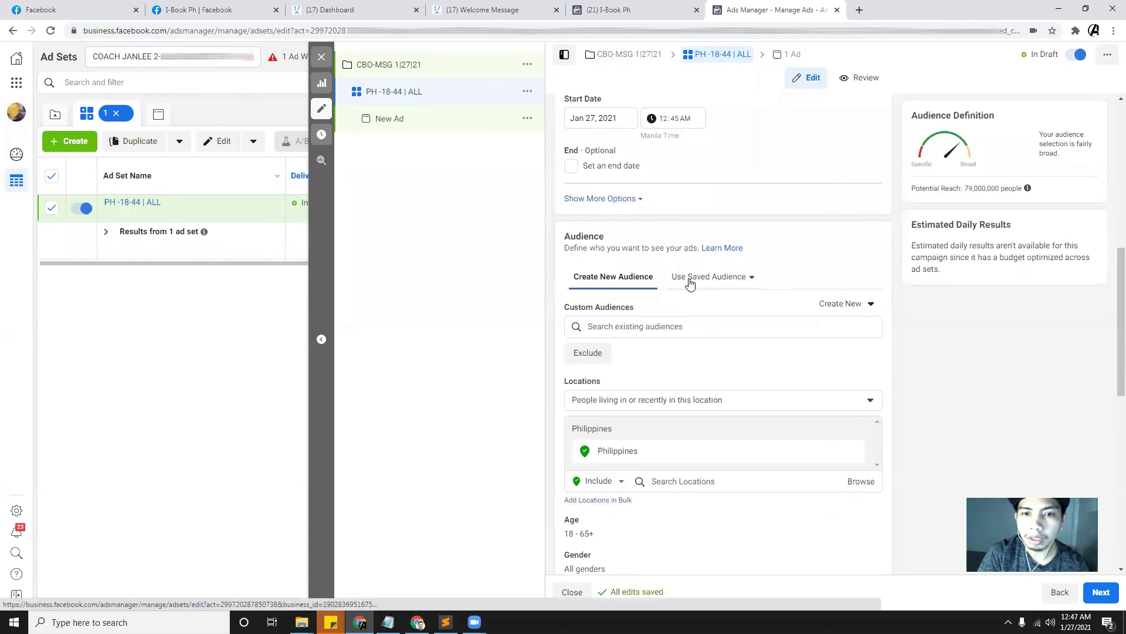
left_click(633, 326)
scroll(704, 312, "down", 2)
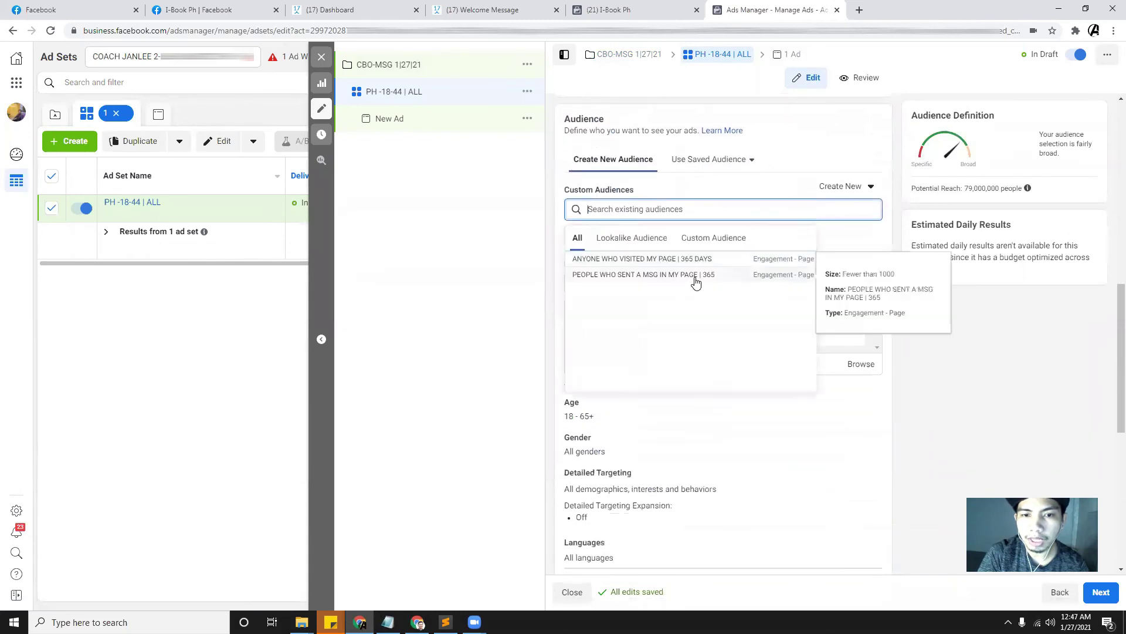
left_click(988, 354)
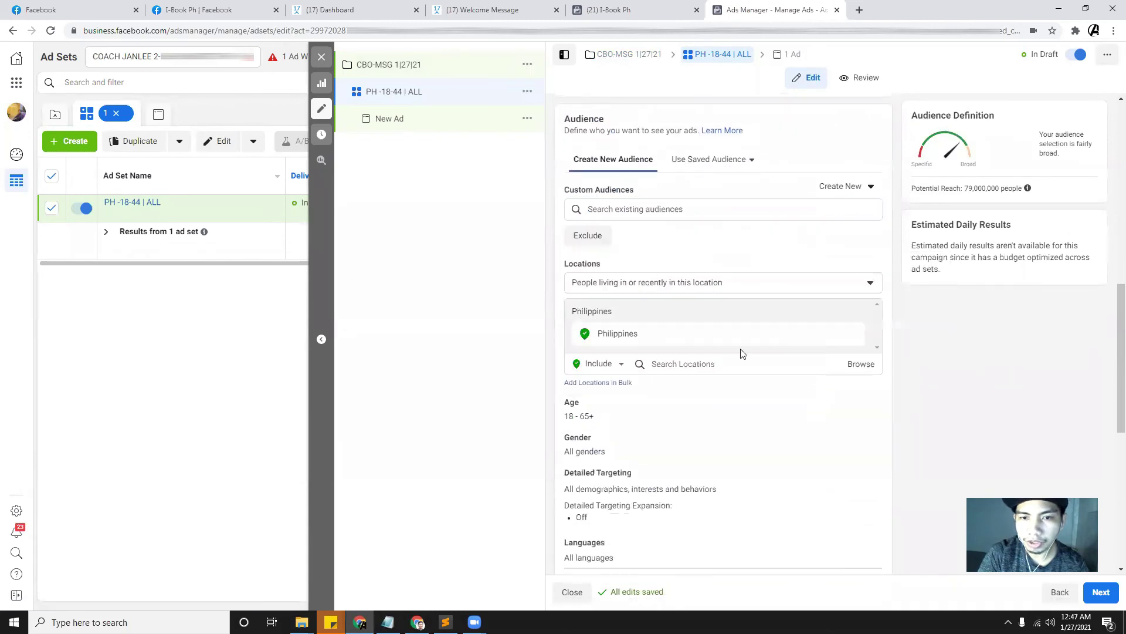
Step: Set the audience's location targeting to people living in this location
left_click(708, 285)
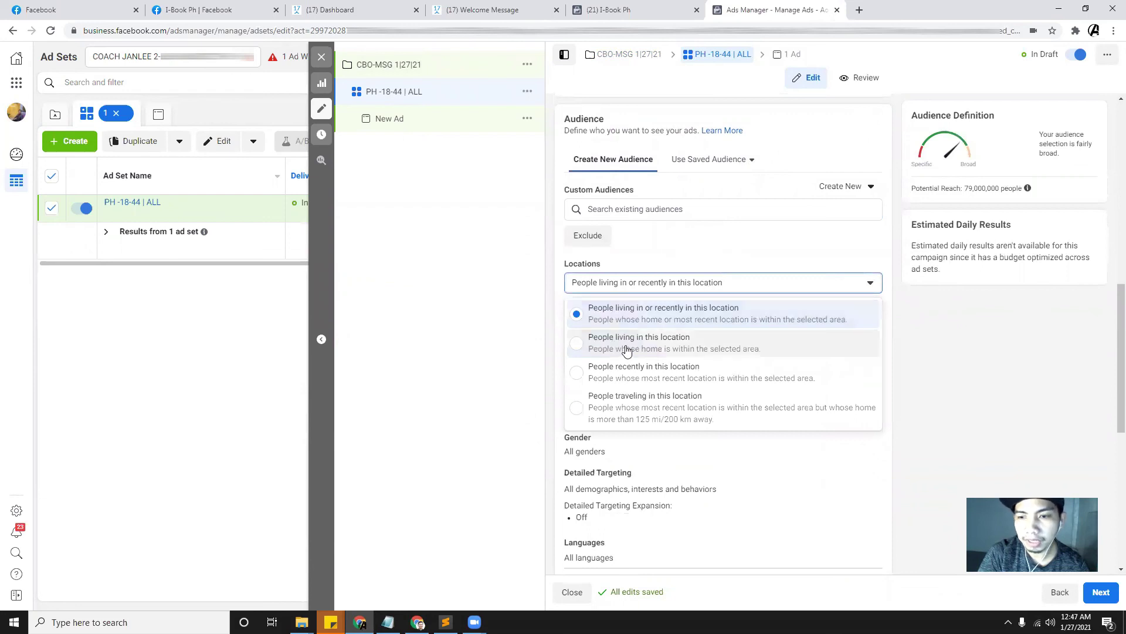
left_click(627, 350)
left_click(690, 281)
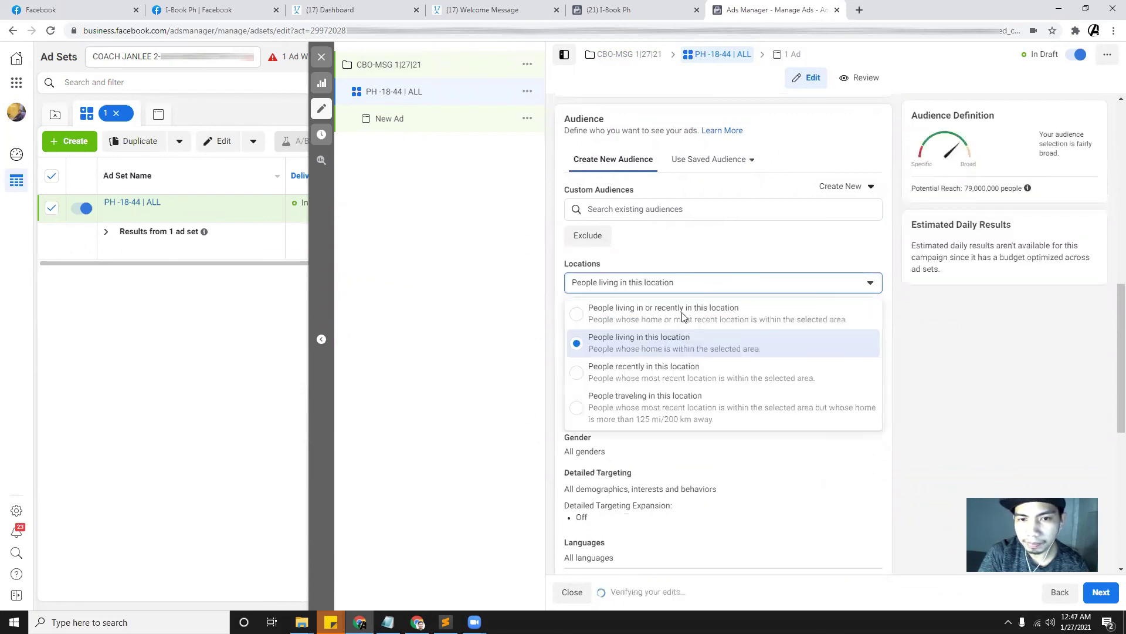
left_click(666, 350)
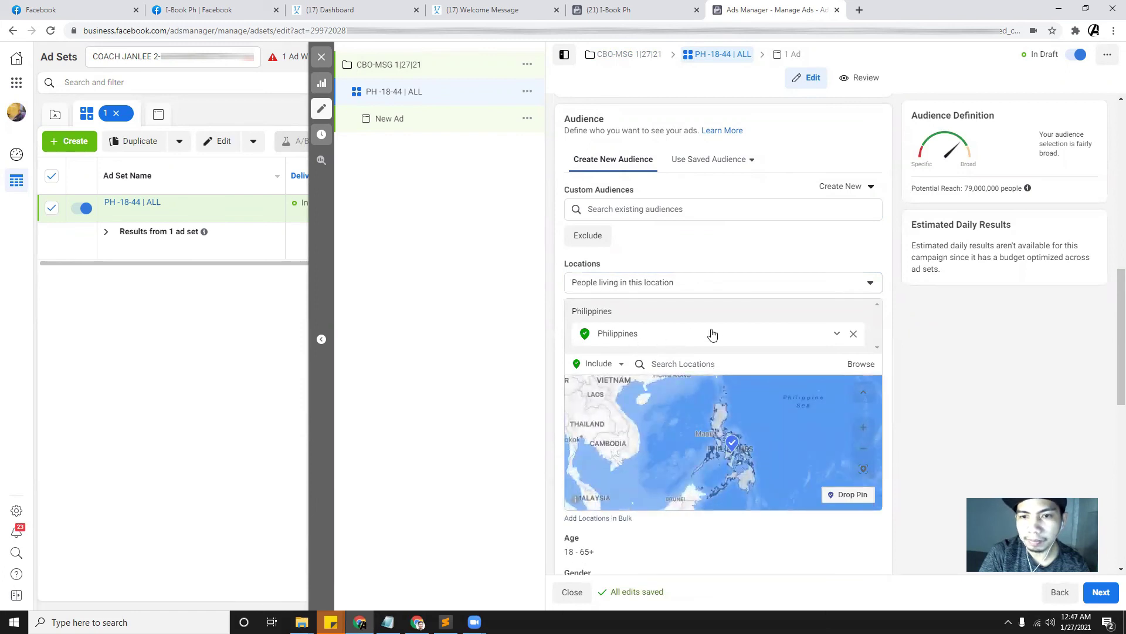
Step: Set the audience's maximum age to 44 and open the gender setting for editing
scroll(982, 346, "down", 2)
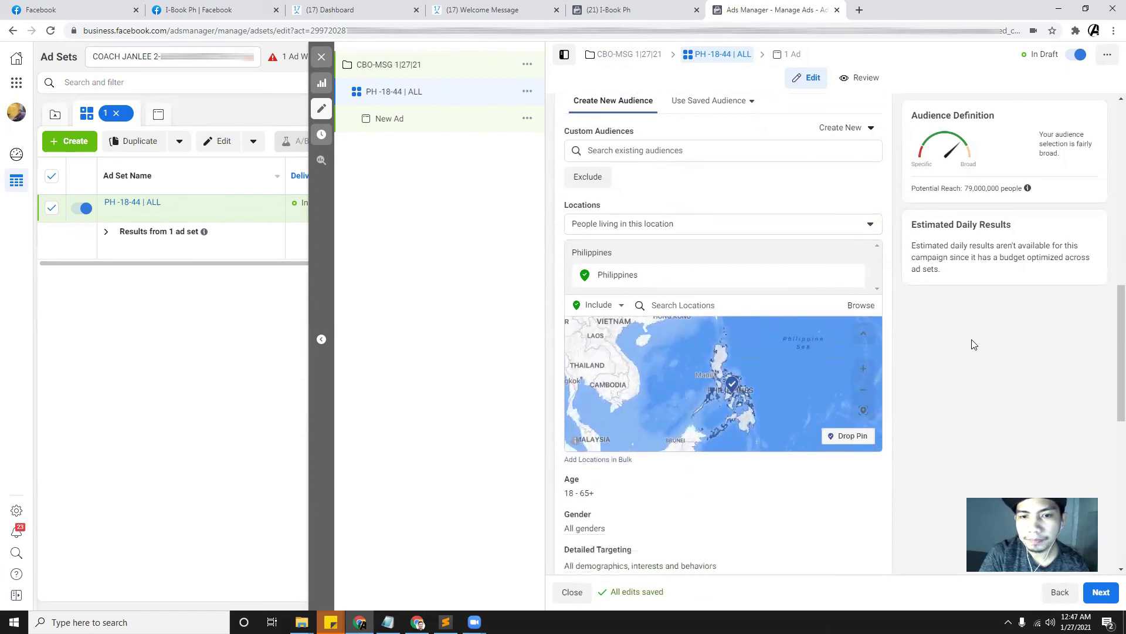
scroll(972, 330, "down", 2)
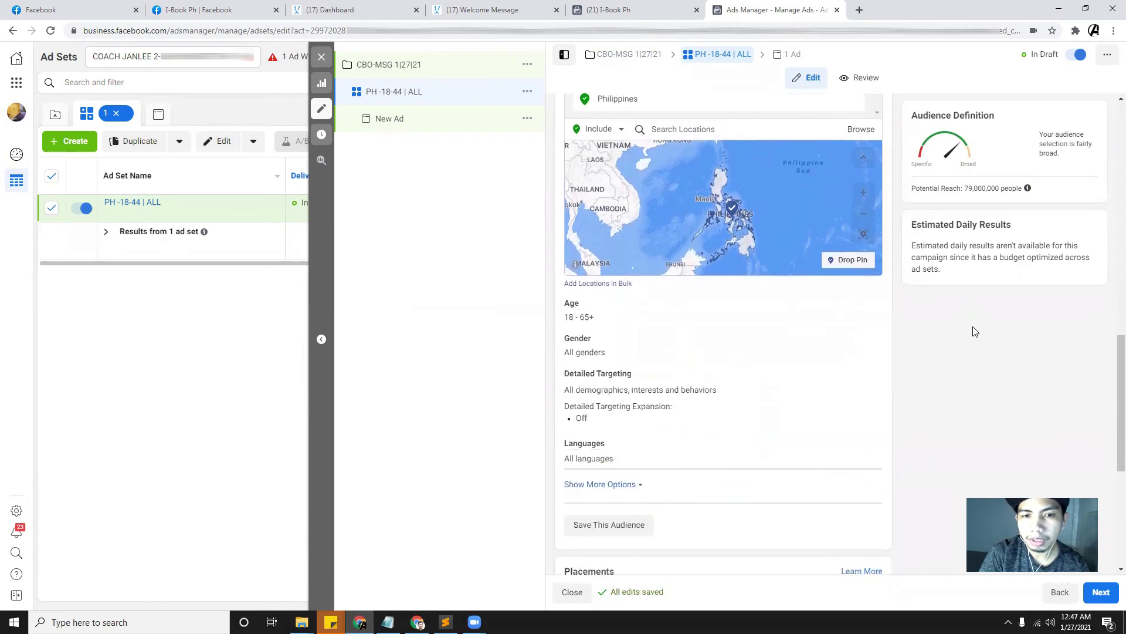
left_click(866, 303)
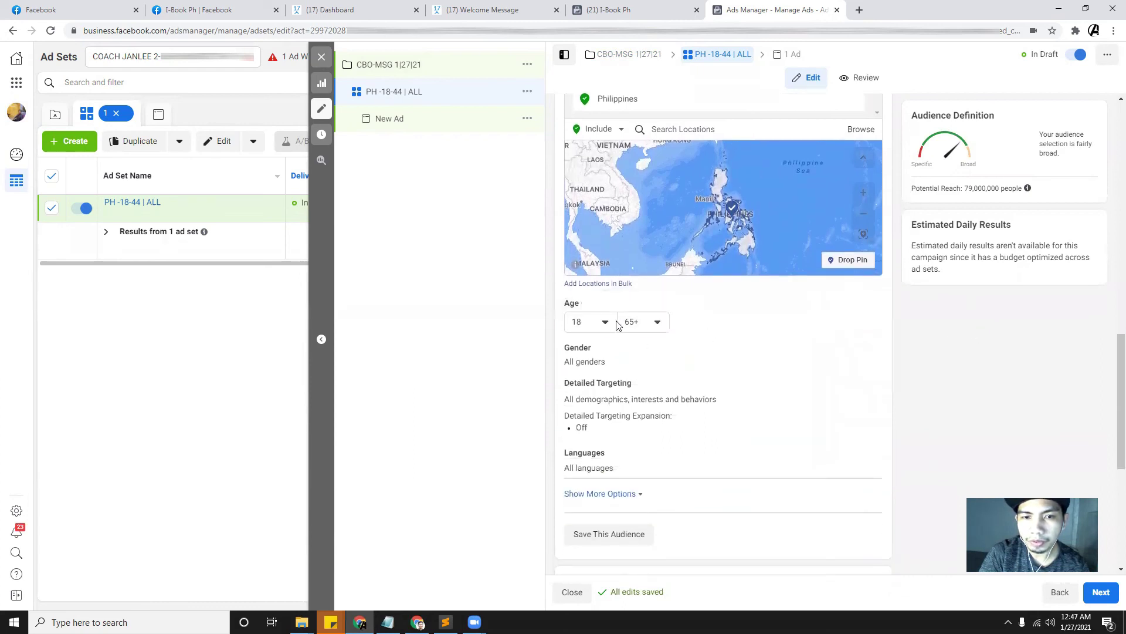
left_click(645, 322)
scroll(657, 428, "up", 5)
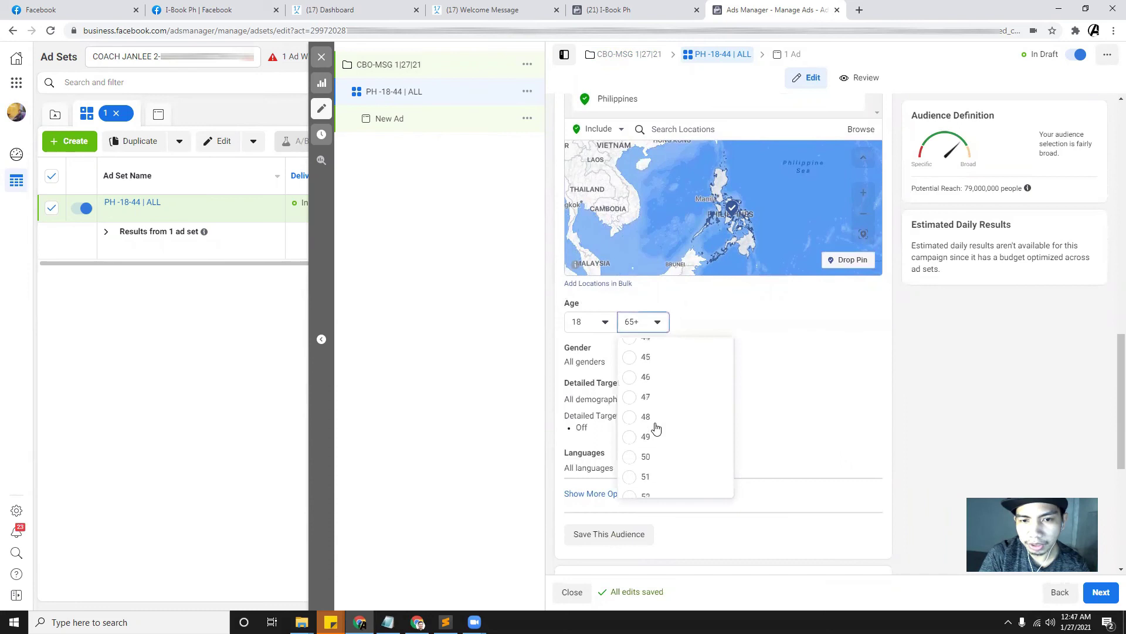
left_click(647, 362)
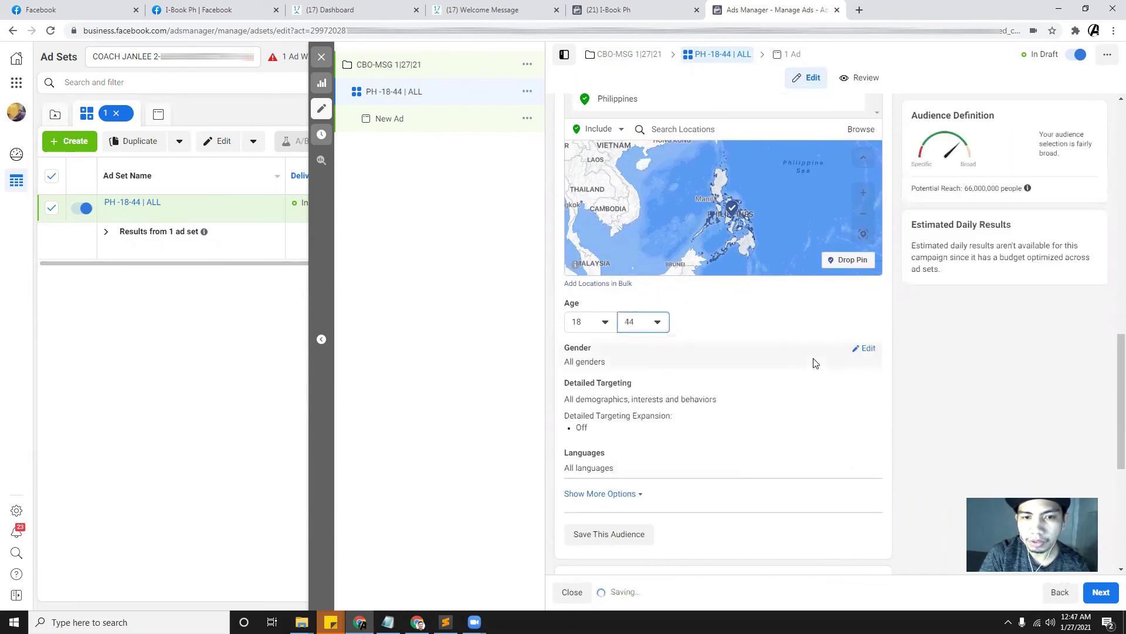
left_click(864, 350)
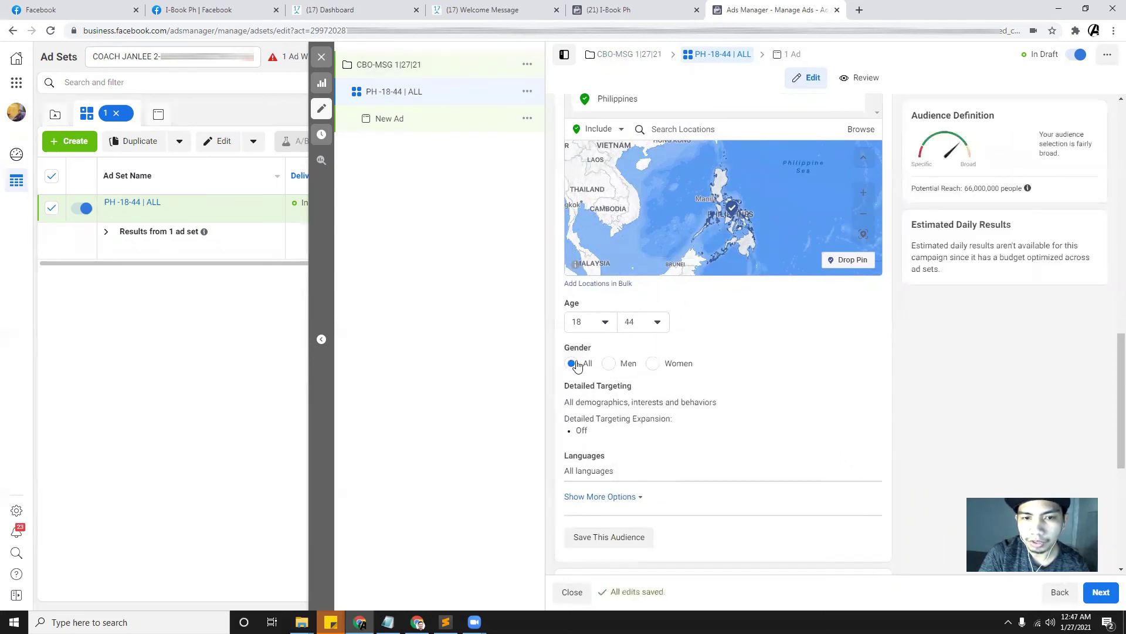
scroll(656, 399, "down", 2)
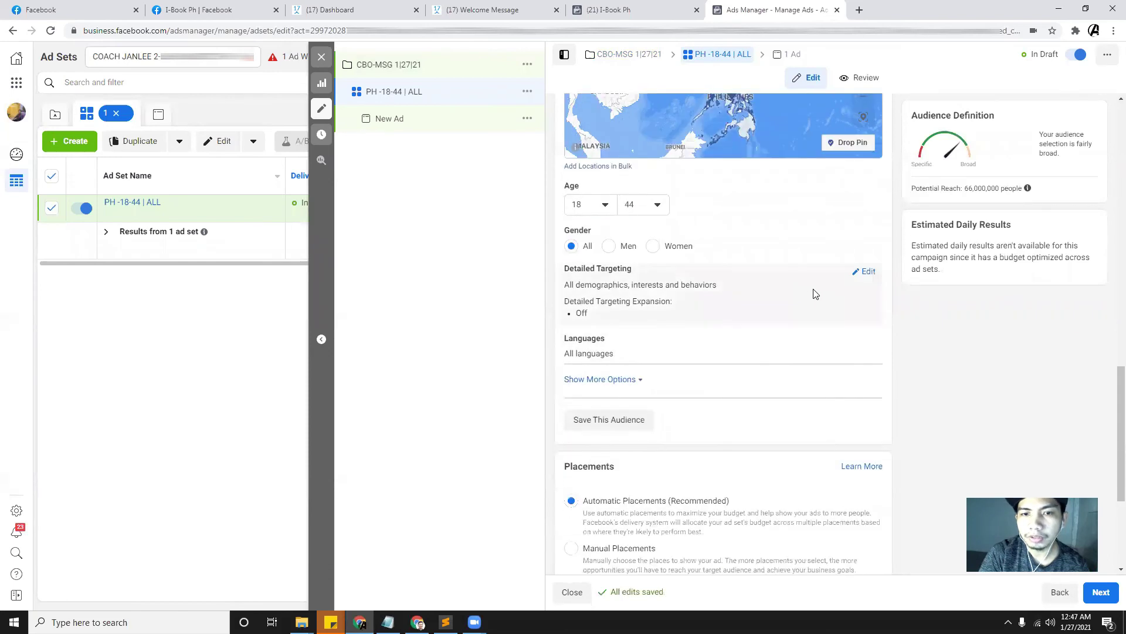
Step: Open detailed targeting for editing and examine the interests to include in the Notepad notes
left_click(868, 272)
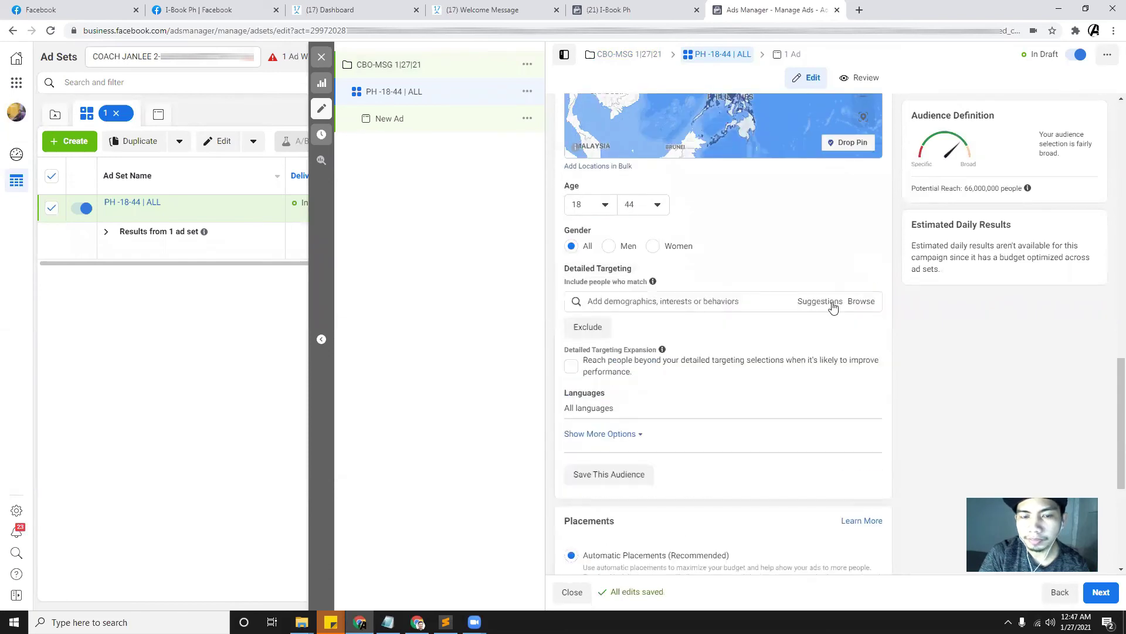
left_click(636, 301)
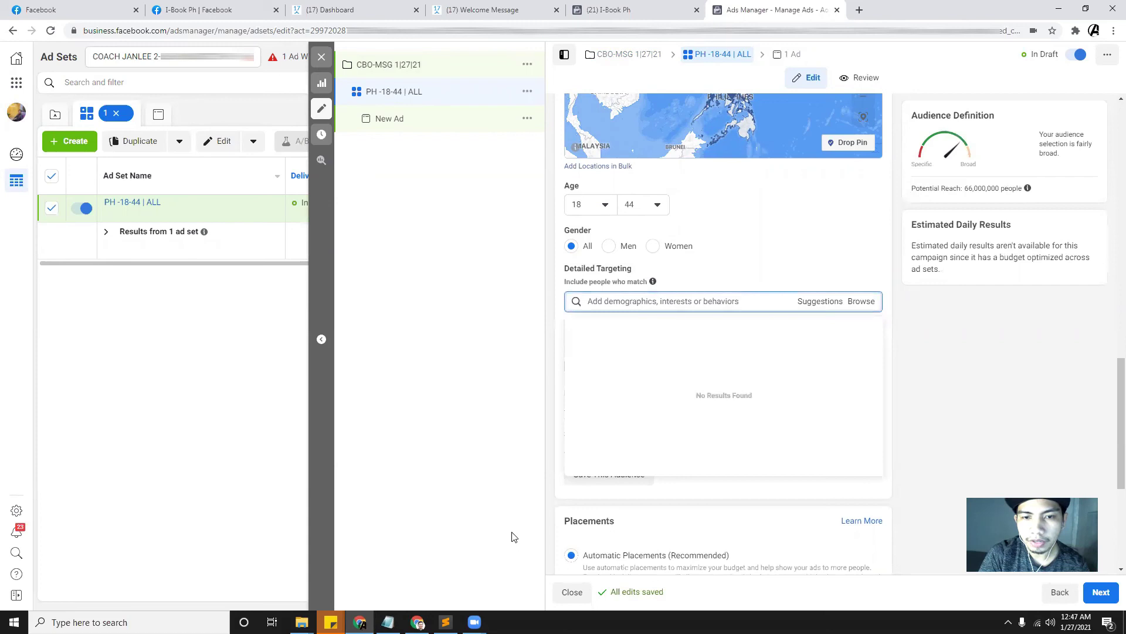
left_click(388, 622)
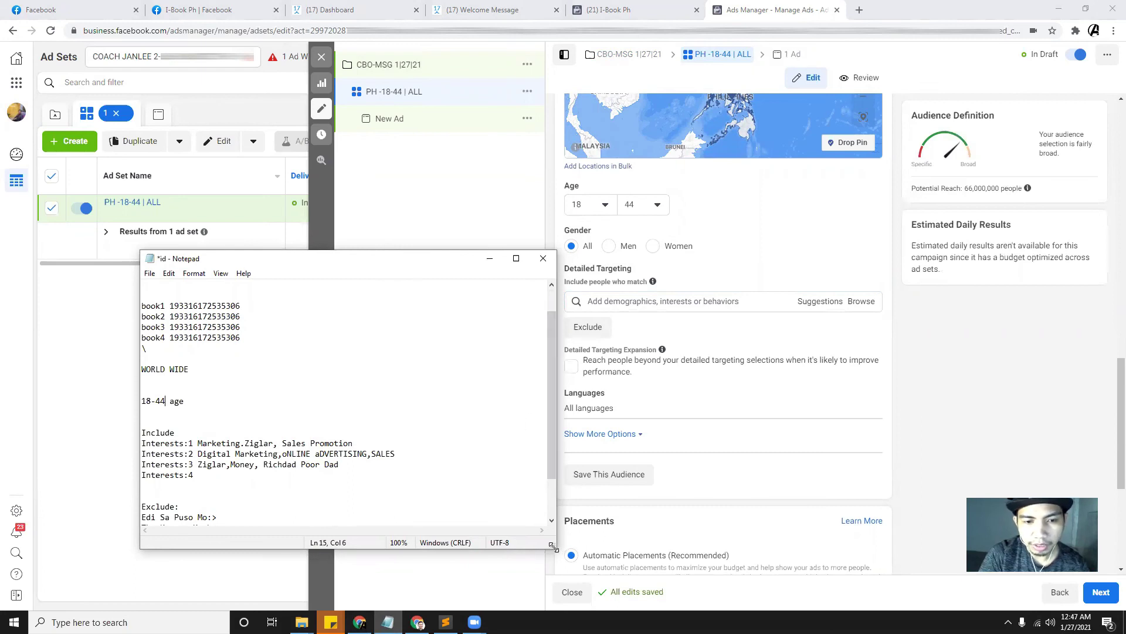
left_click_drag(554, 546, 460, 545)
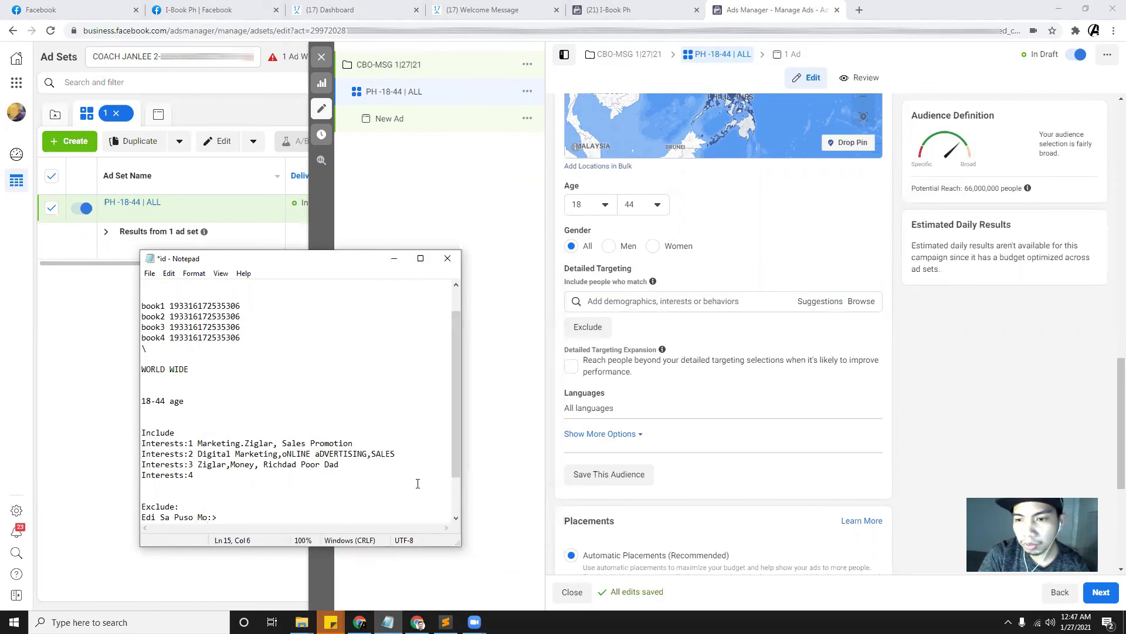
scroll(379, 489, "down", 1)
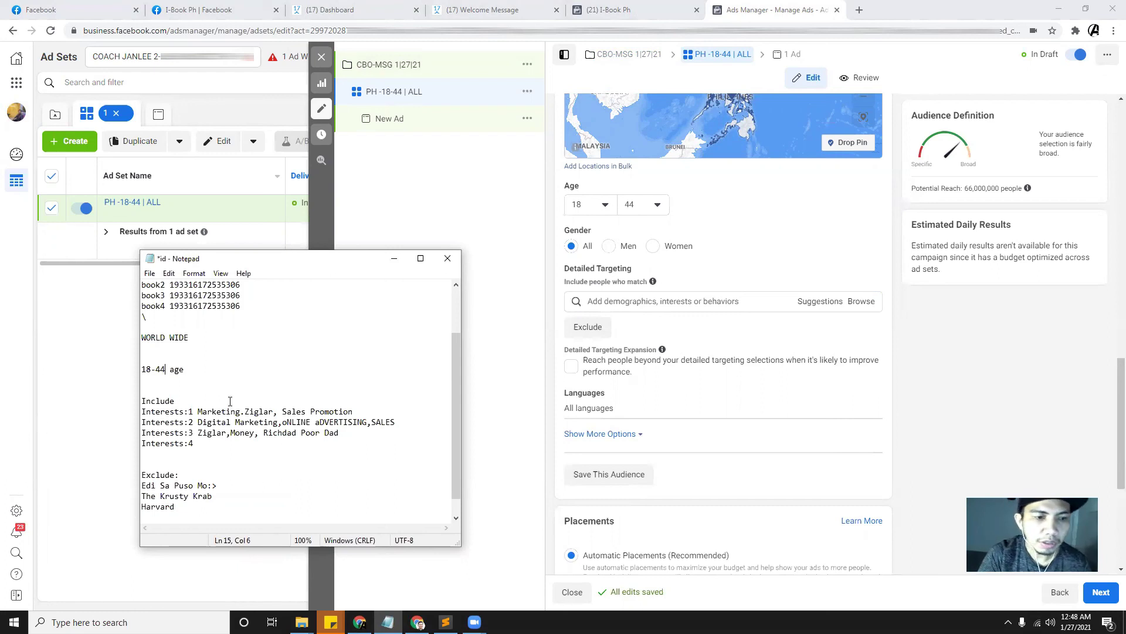
left_click(198, 412)
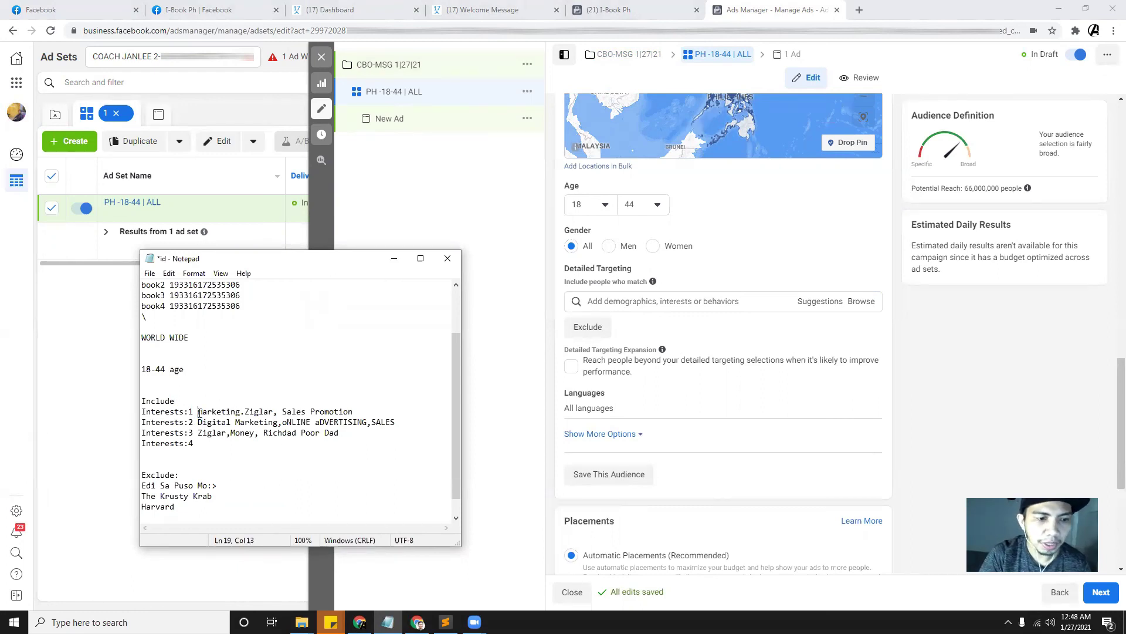
left_click_drag(197, 411, 251, 413)
left_click(316, 367)
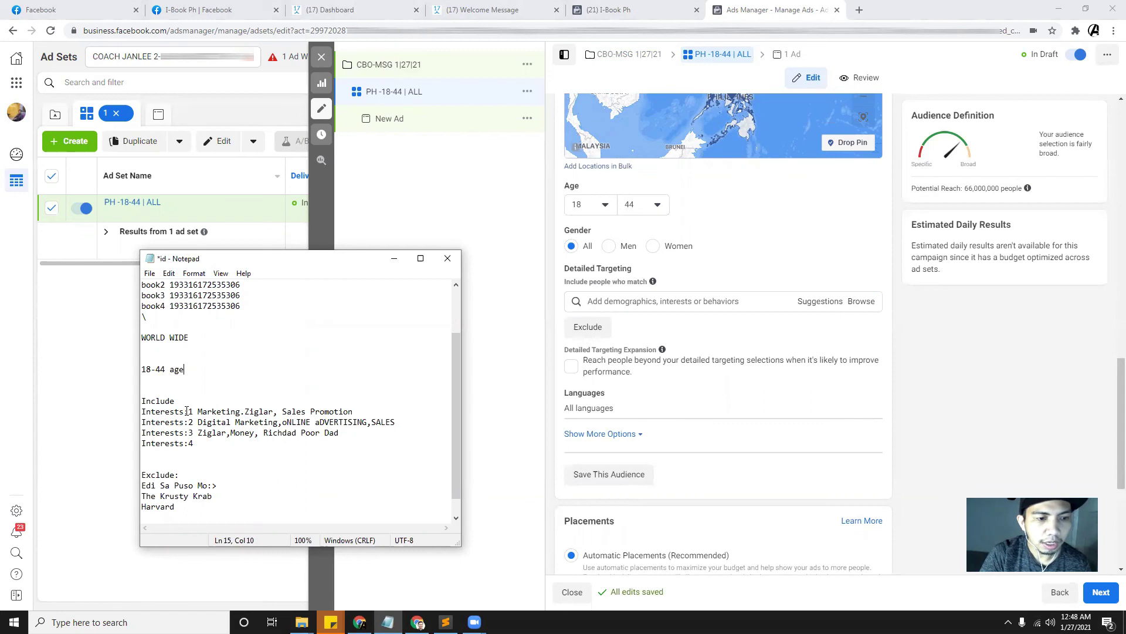
Step: Add "BBM" to the Interests:4 line in the Notepad notes
left_click(182, 432)
type("bb")
type("b")
key("BackSpace")
key("BackSpace")
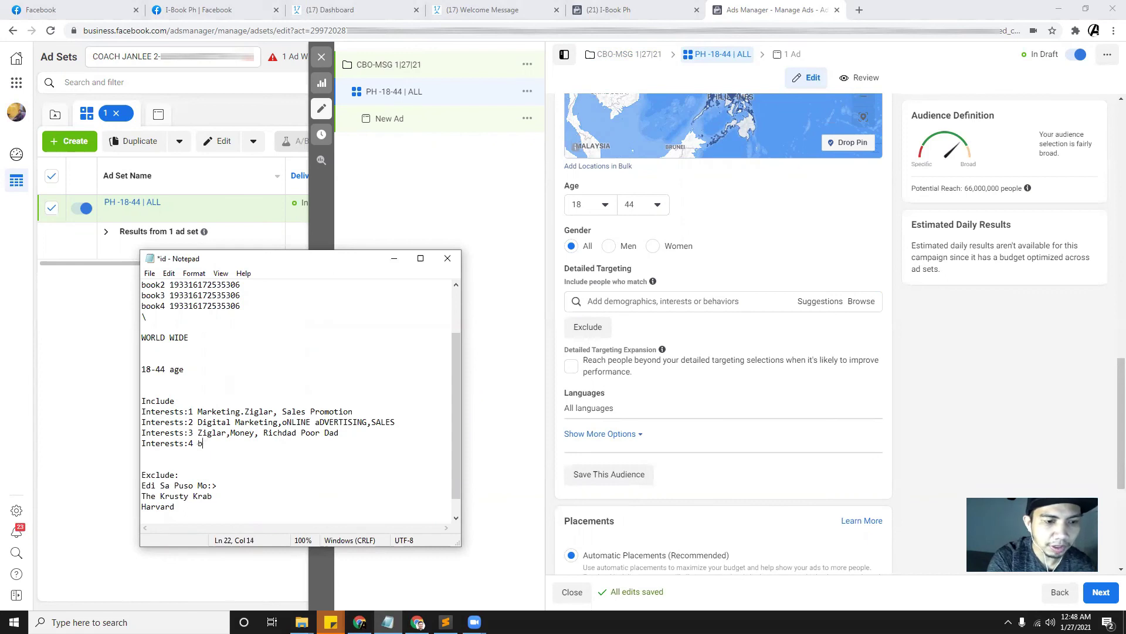
type("bb")
key("BackSpace")
key("BackSpace")
type("BBM")
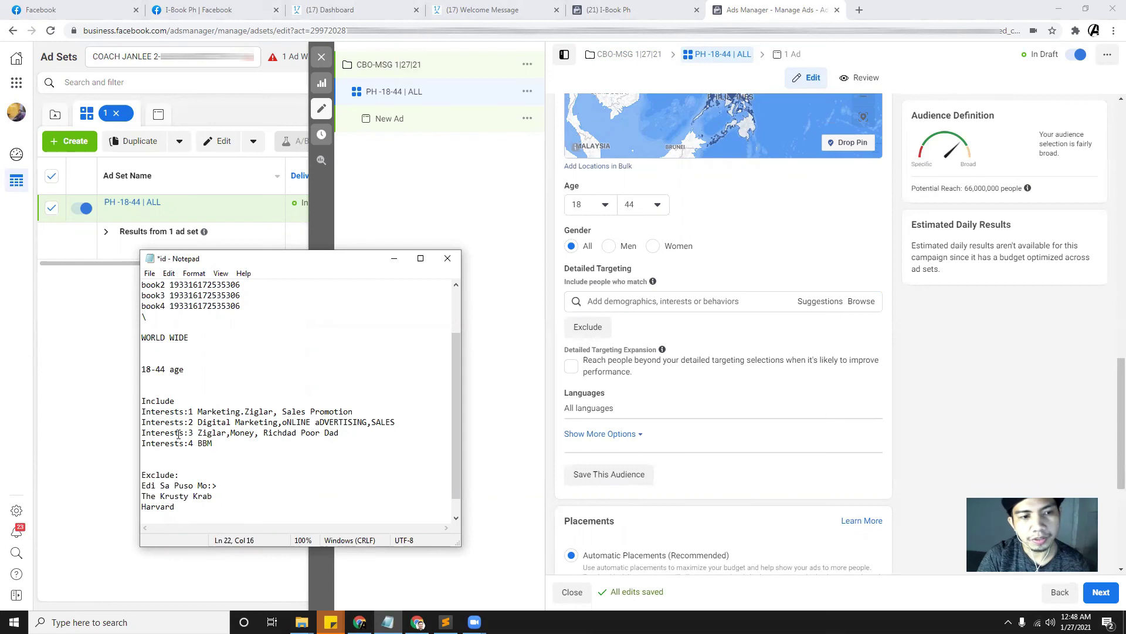
Step: Back in Ads Manager, add the Business and industry interest "Marketing" to the ad set's detailed targeting
left_click_drag(197, 413, 277, 422)
left_click(274, 411)
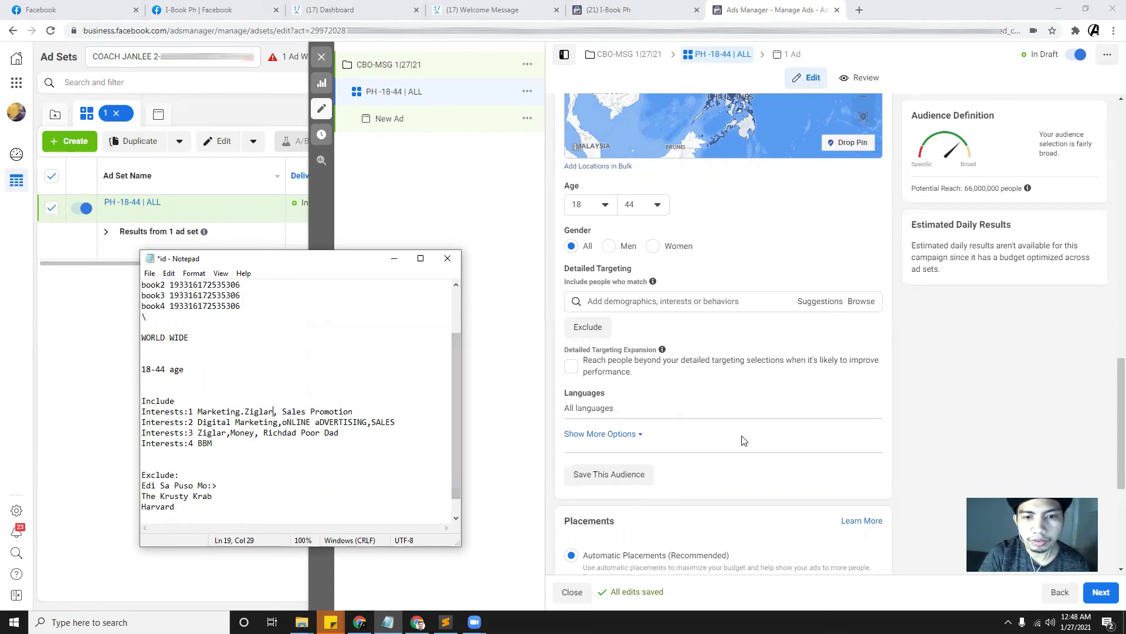
left_click(607, 300)
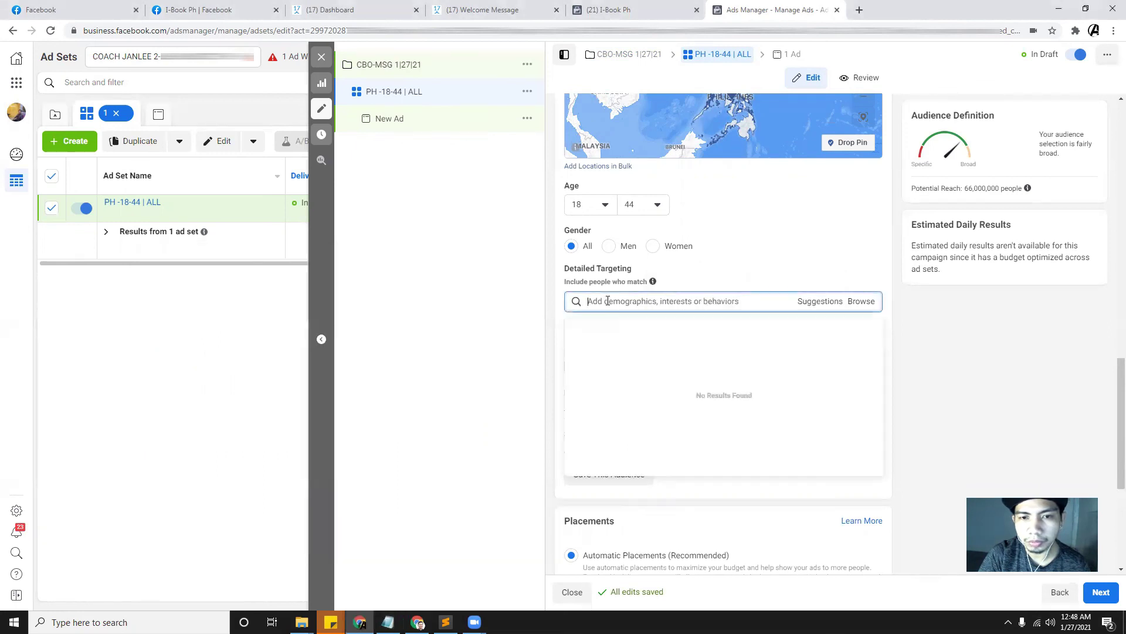
type("mARK")
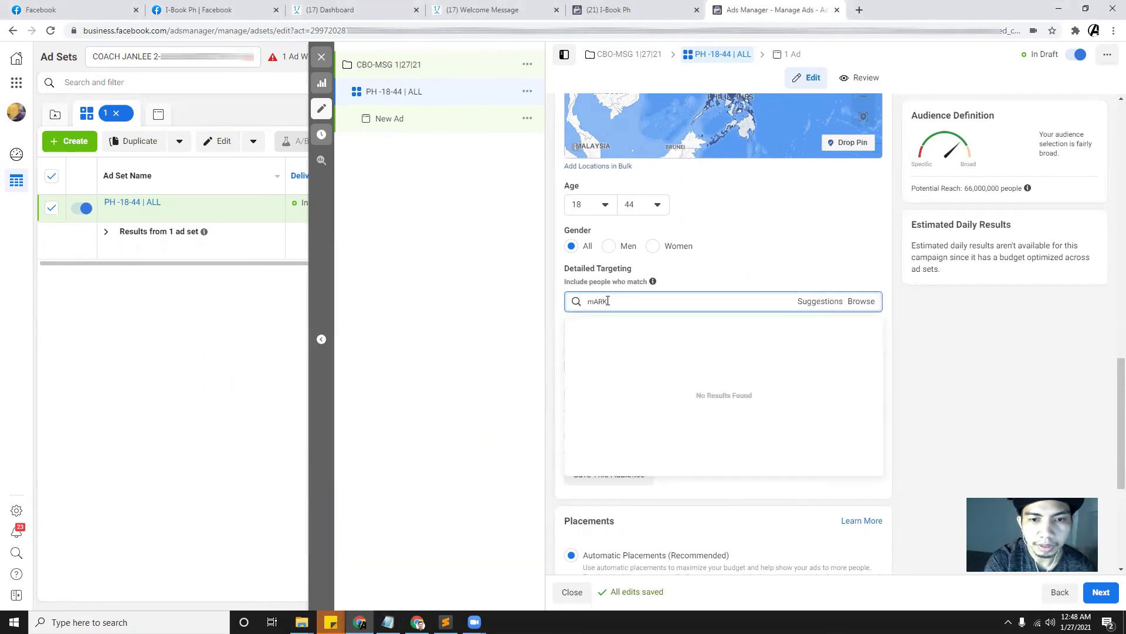
type("ETING")
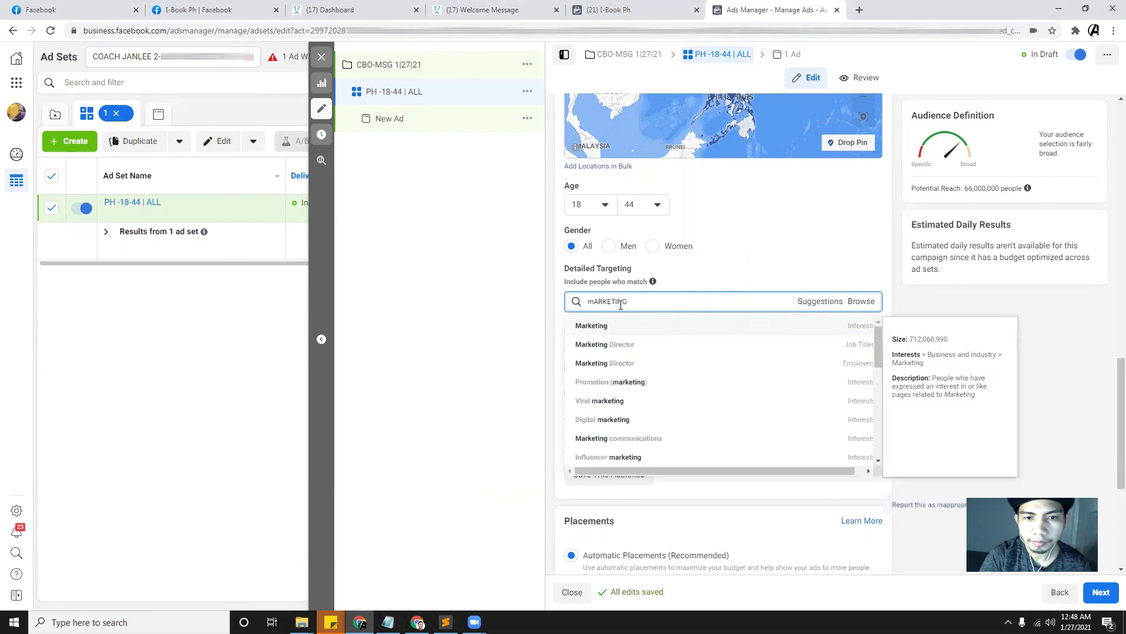
left_click(628, 332)
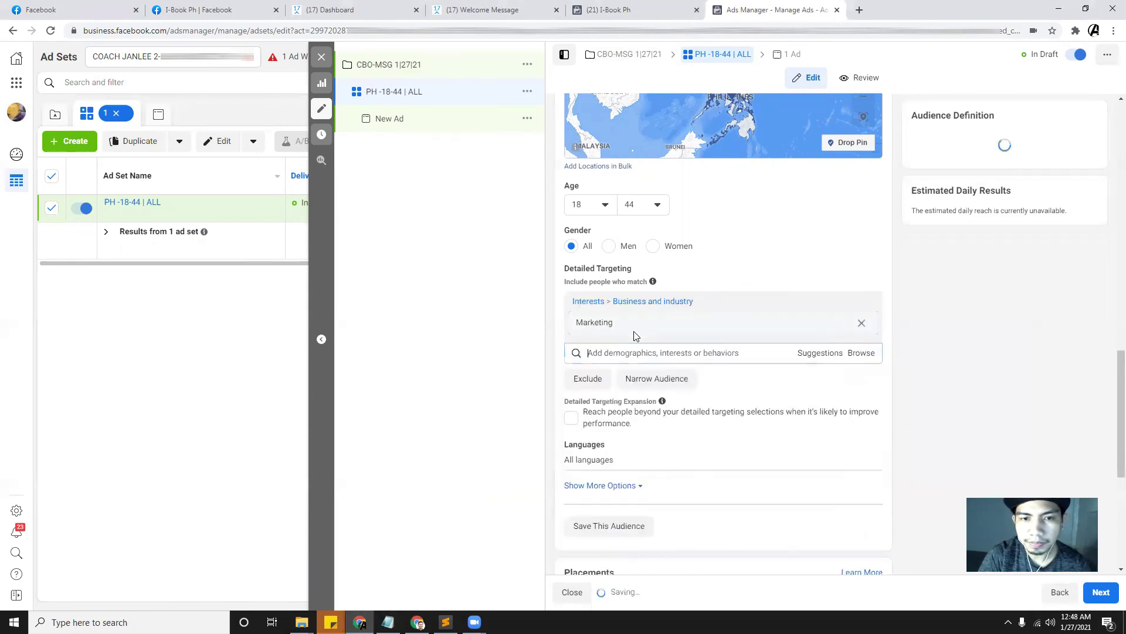
Step: Check the Notepad notes and add the interest "Zig Ziglar" to the detailed targeting
left_click(388, 621)
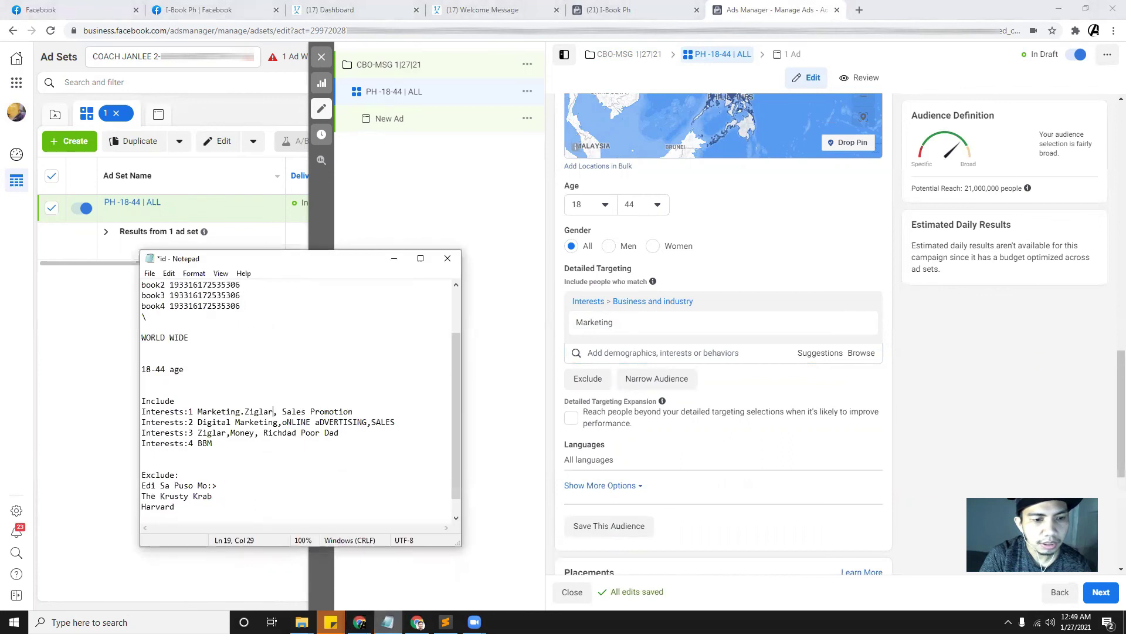
left_click(636, 353)
type("zIGLAR")
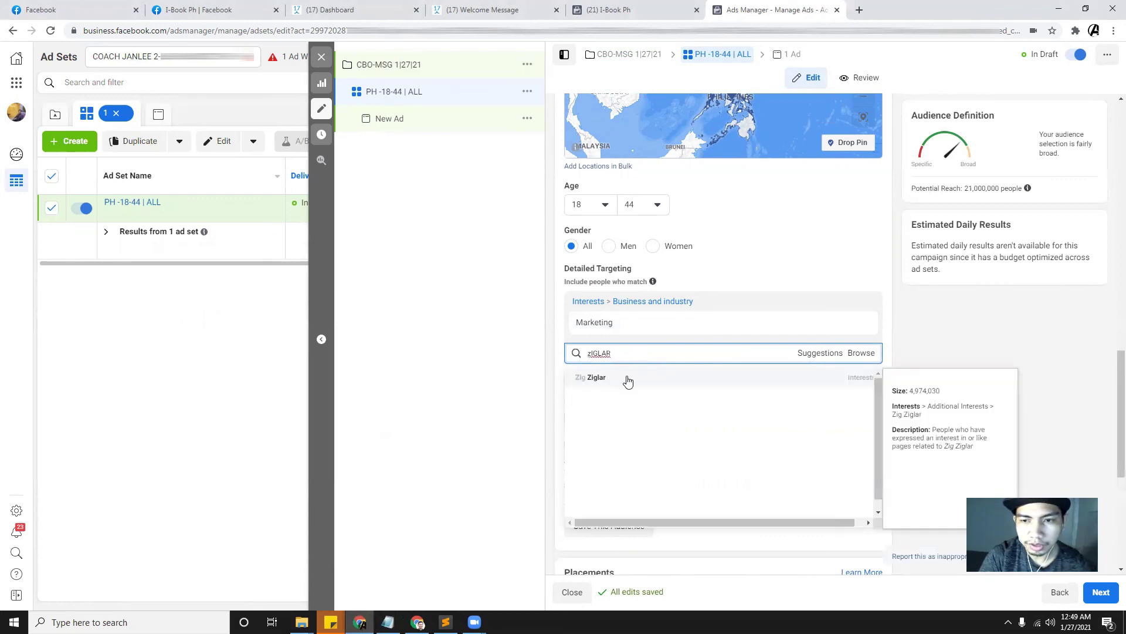
left_click(628, 382)
Step: Check the Notepad notes again and add the interest "Sales promotion" to the detailed targeting
left_click(387, 621)
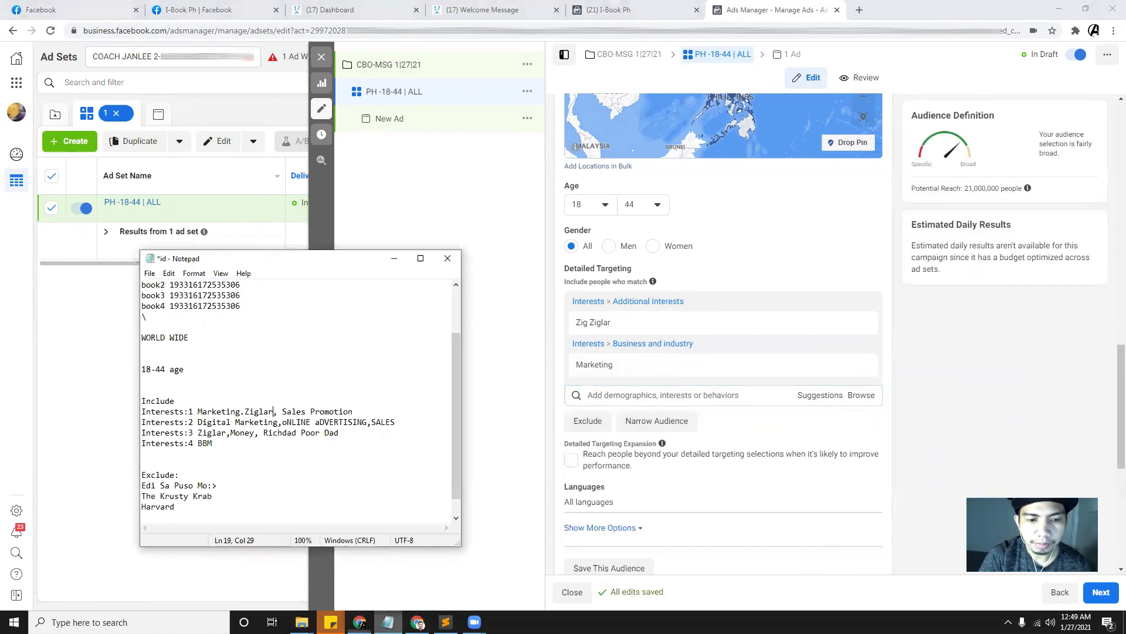
key("alt+Tab")
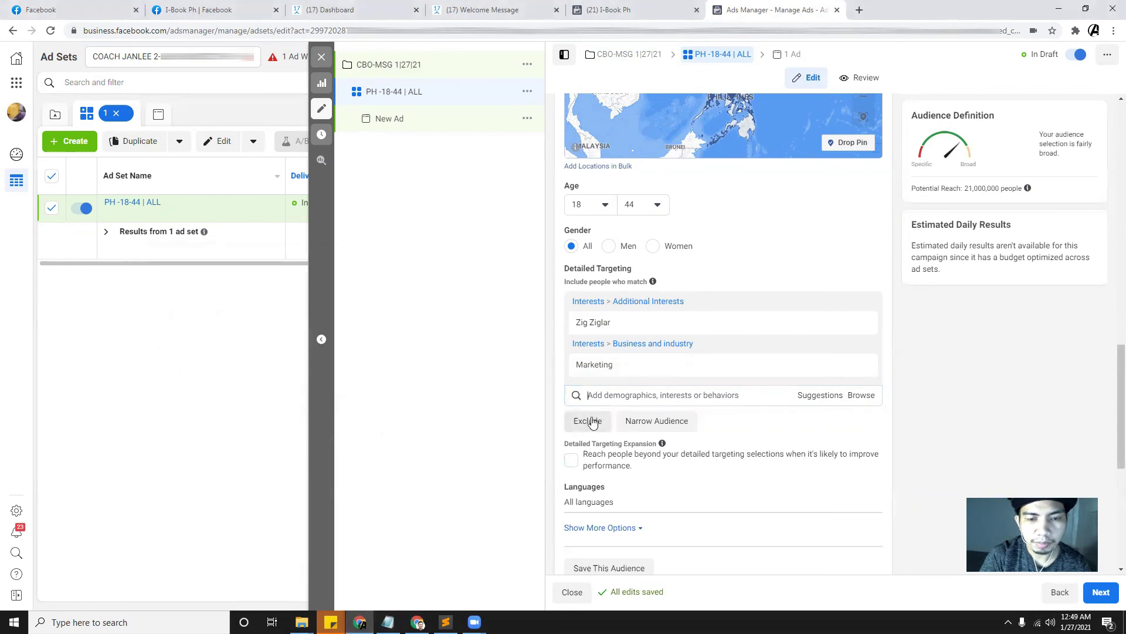
type("sales")
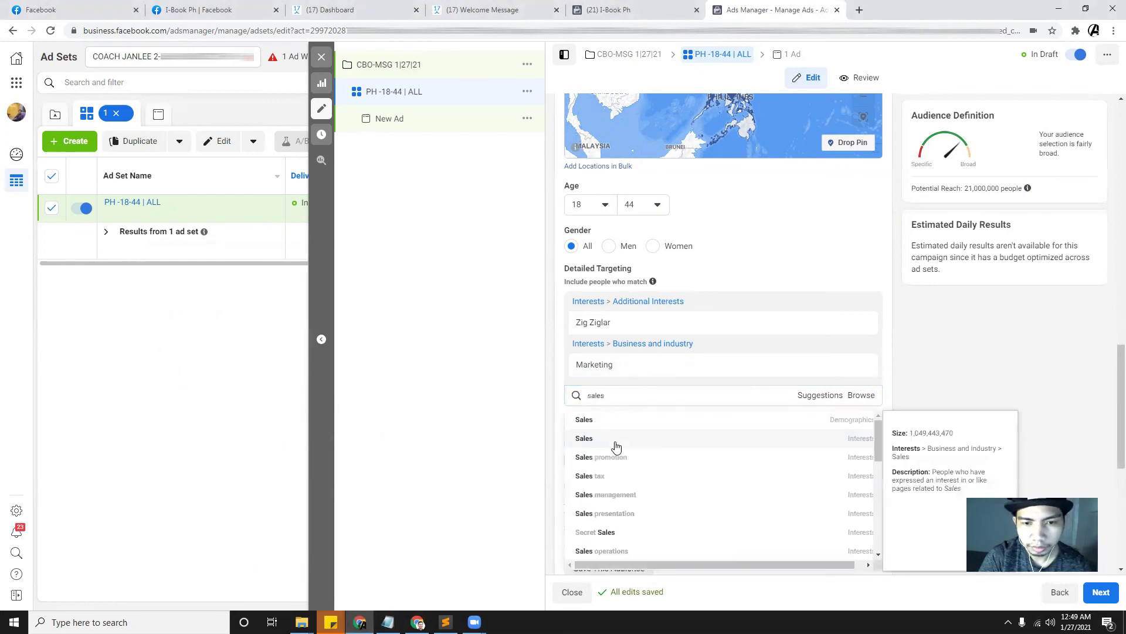
left_click(627, 463)
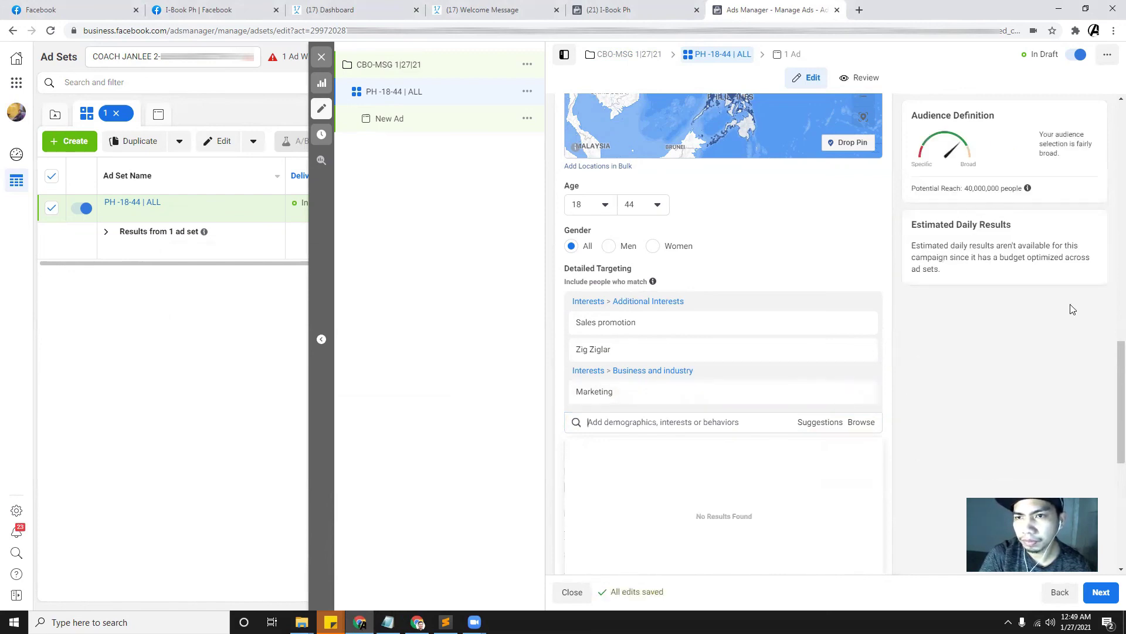
Step: Add an exclusion section to the ad set's detailed targeting and check the Exclude list in the Notepad notes
scroll(767, 371, "down", 1)
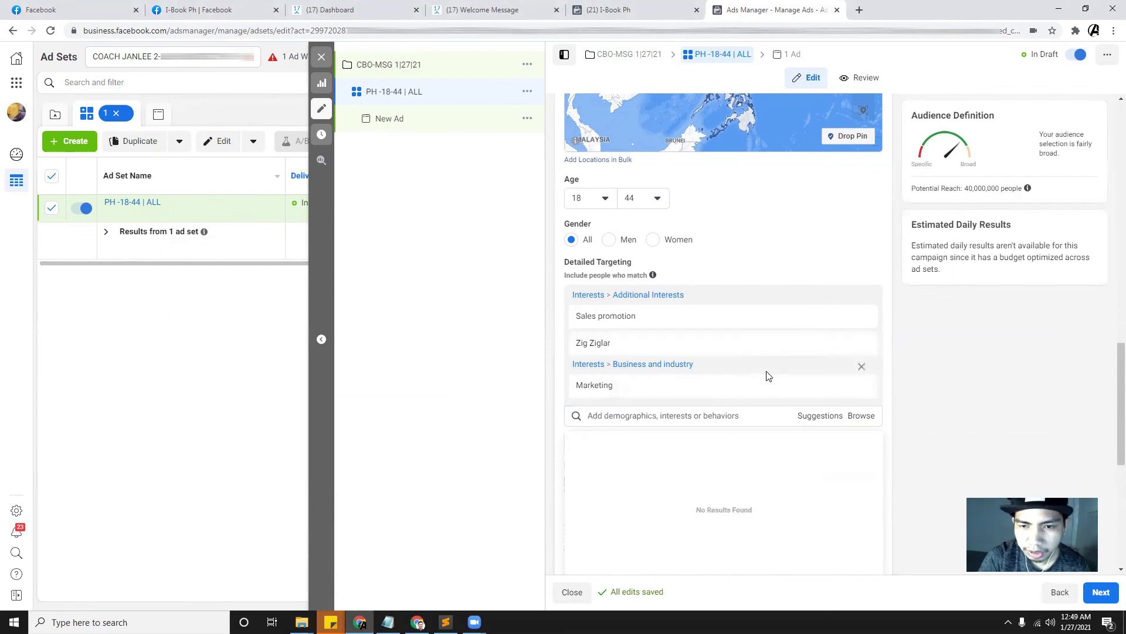
left_click(1014, 430)
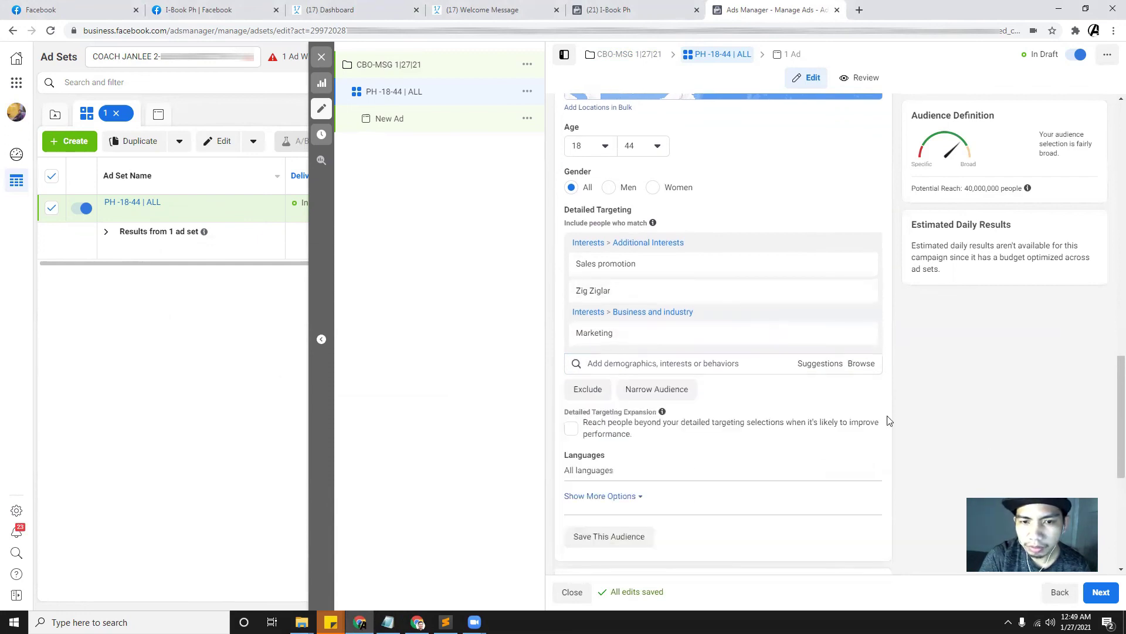
left_click(588, 390)
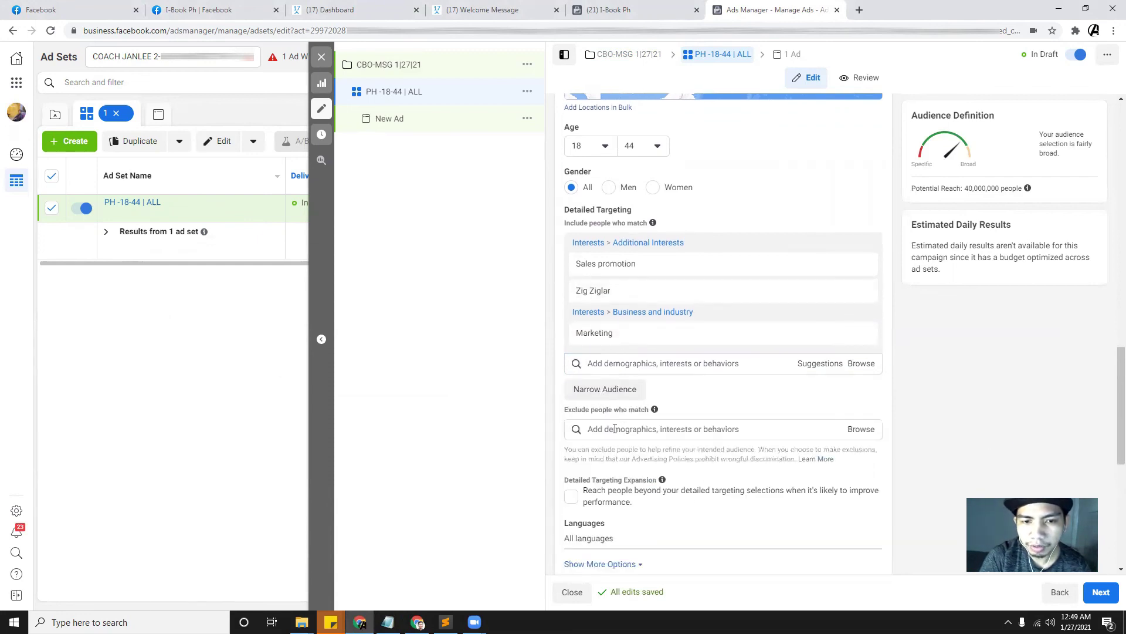
left_click(387, 622)
scroll(197, 485, "down", 1)
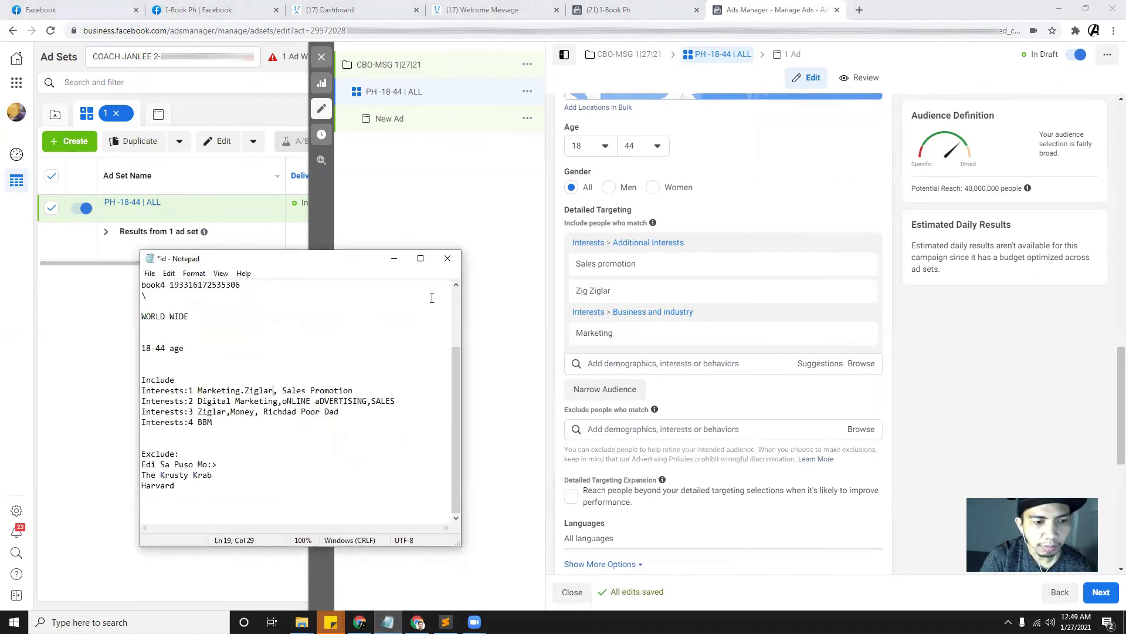
left_click(394, 258)
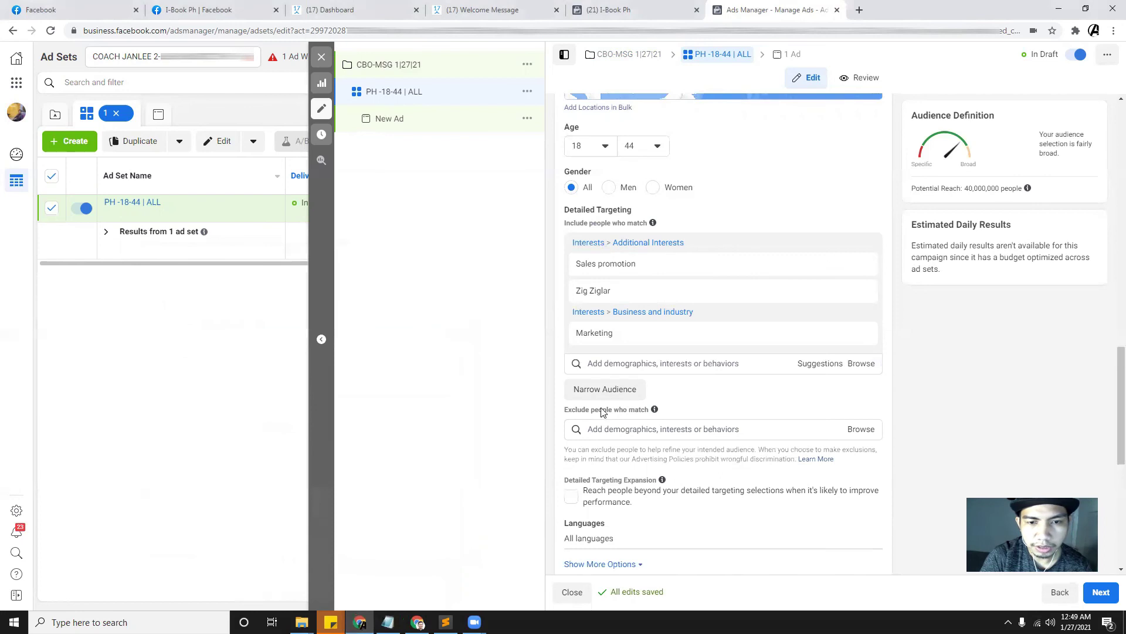
Step: In Ads Manager, exclude people whose employer is "The Krusty Krab" from the detailed targeting
left_click(600, 428)
type("T")
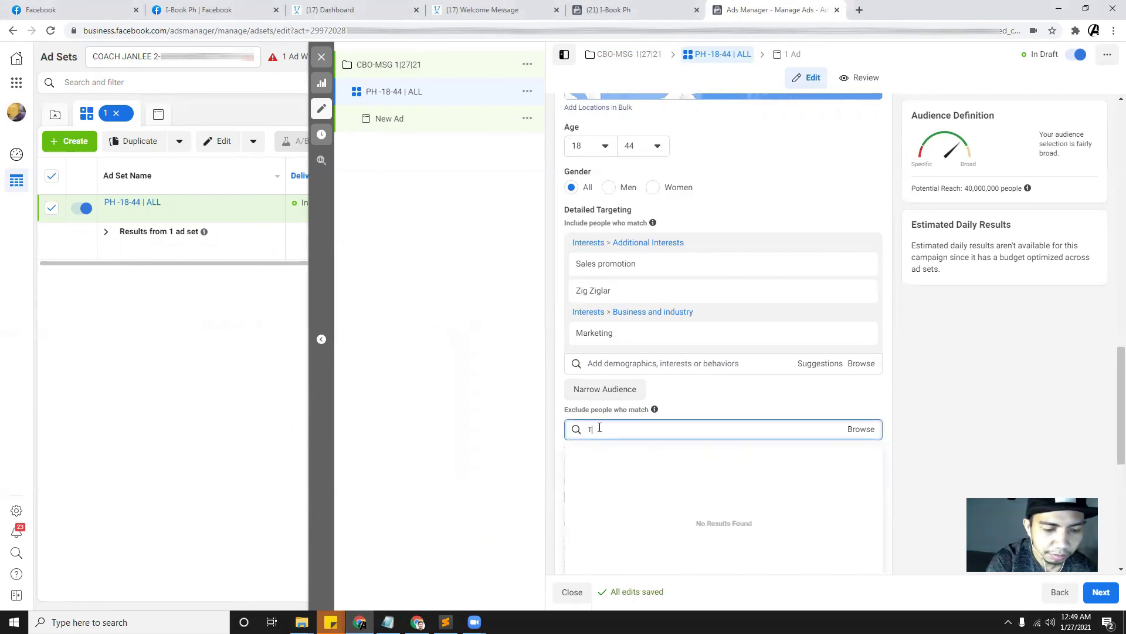
type("he krusty")
left_click(600, 428)
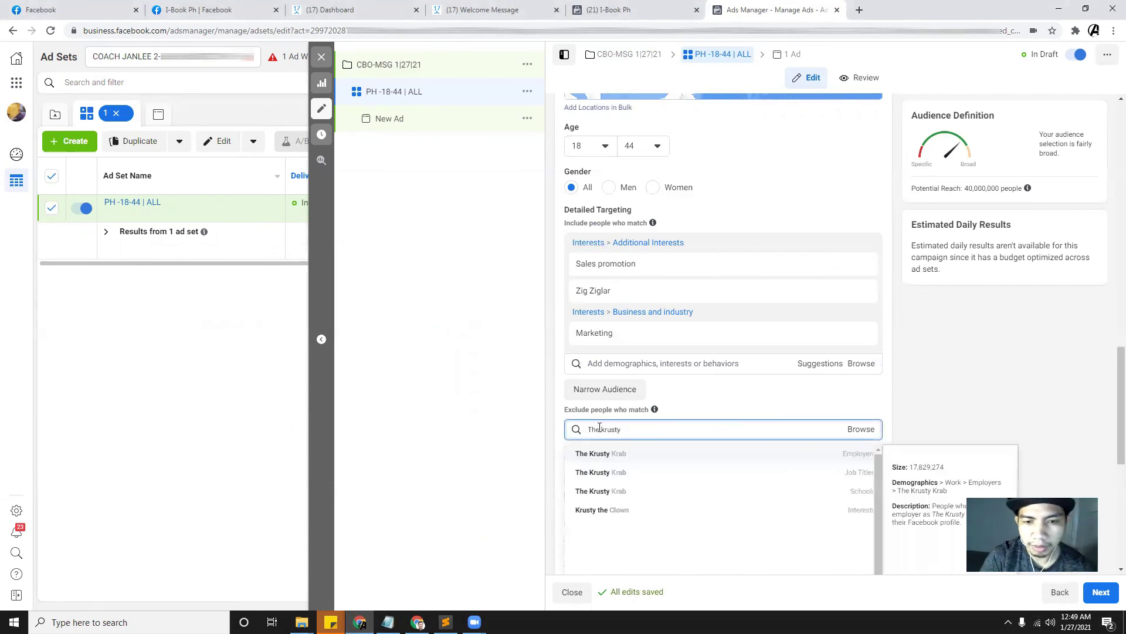
left_click(618, 456)
Step: Exclude people with the job title "The Krusty Krab" and the school "The Krusty Krab"
type("The KRUSTY")
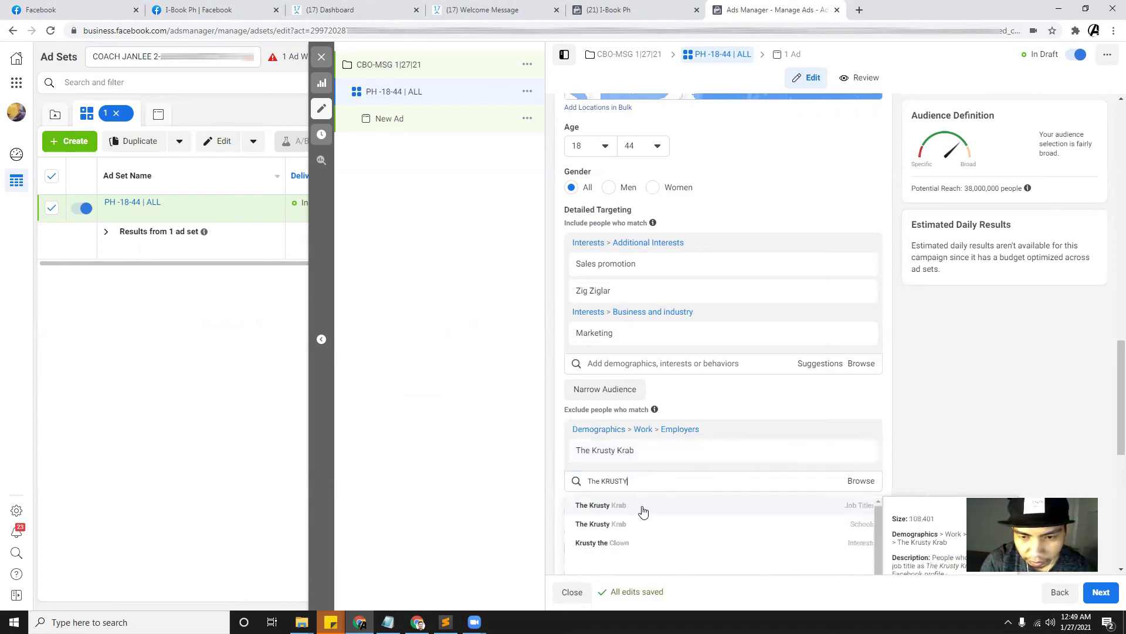
left_click(644, 507)
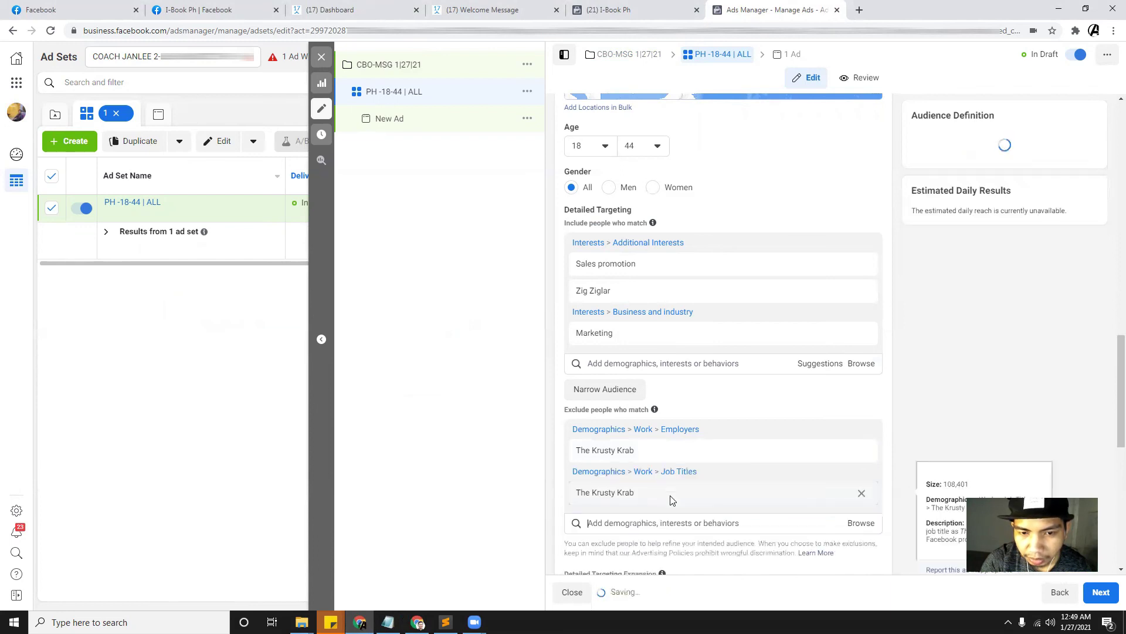
scroll(674, 496, "down", 1)
type("tHE KRUS")
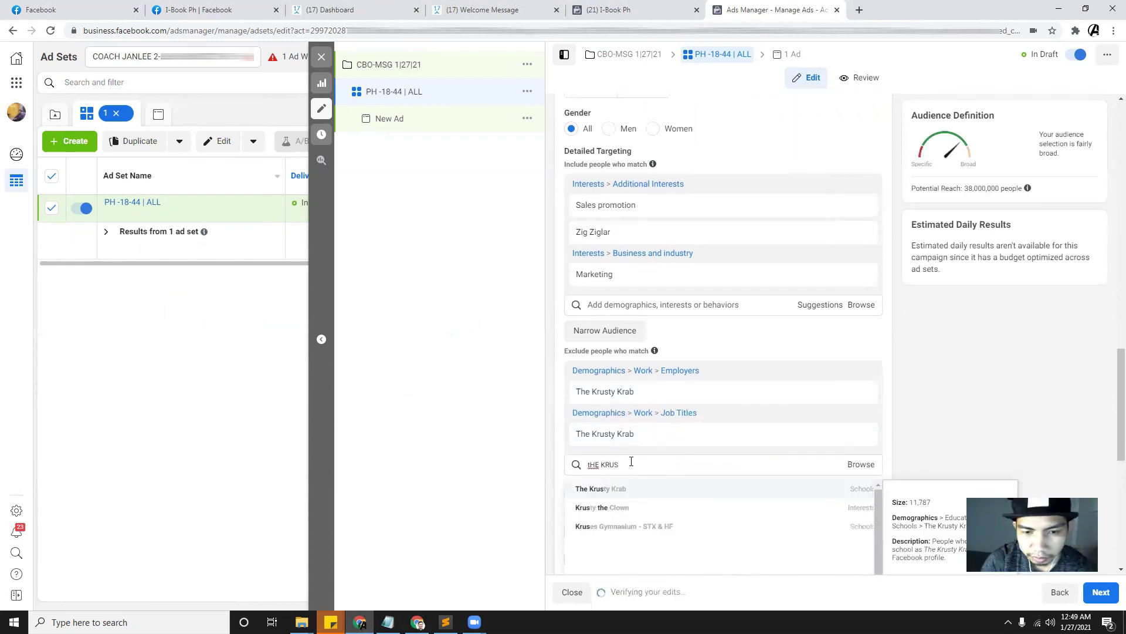
left_click(630, 498)
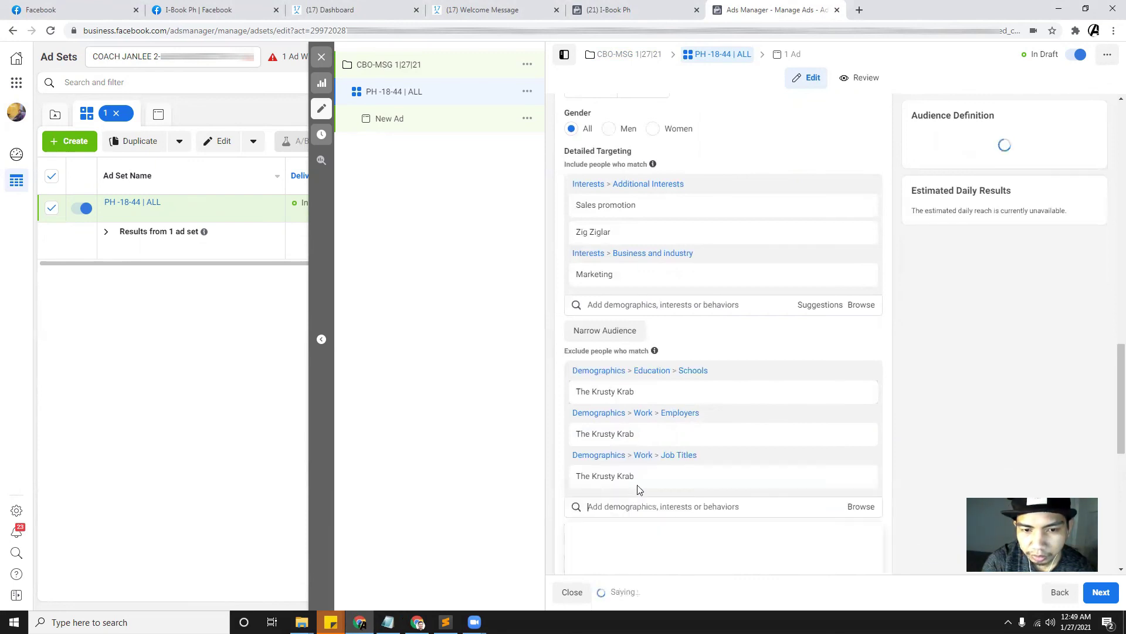
Step: Check the exclusions in the Notepad notes and exclude the employer "Edi sa puso mo :">" in Ads Manager
key("alt+Tab")
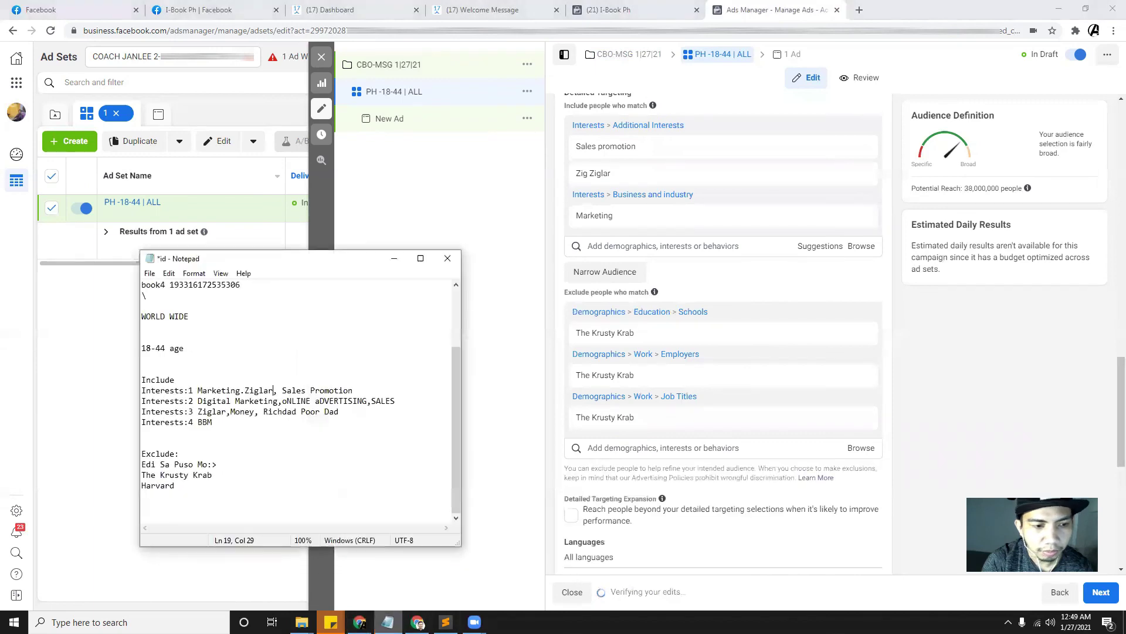
key("alt+Tab")
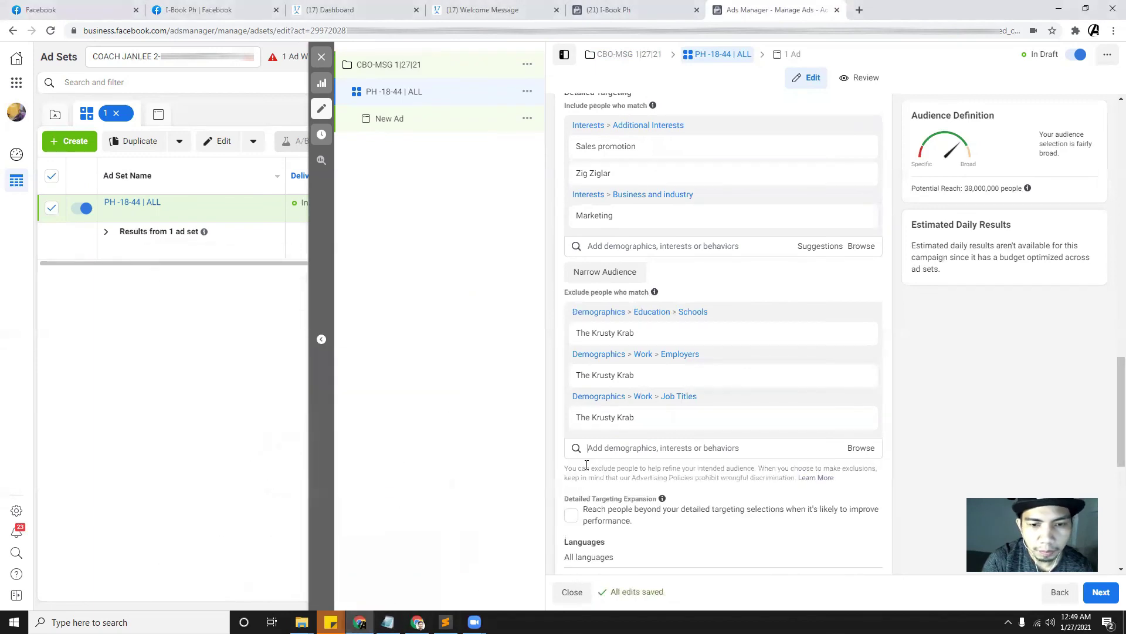
type("eD")
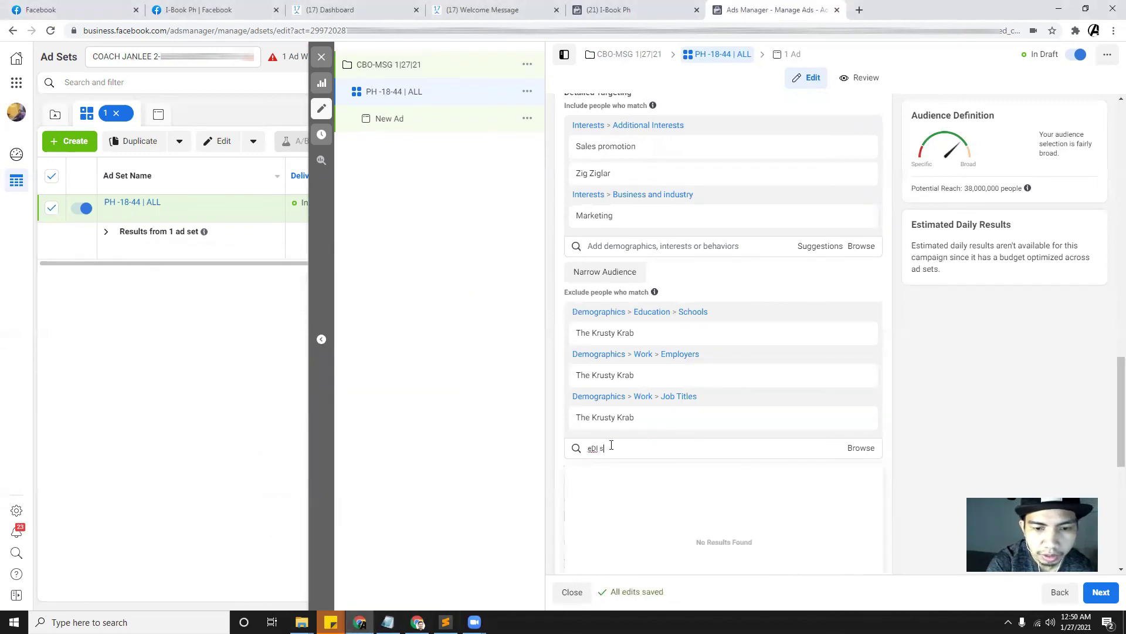
key("BackSpace")
type("Edi sa Puso")
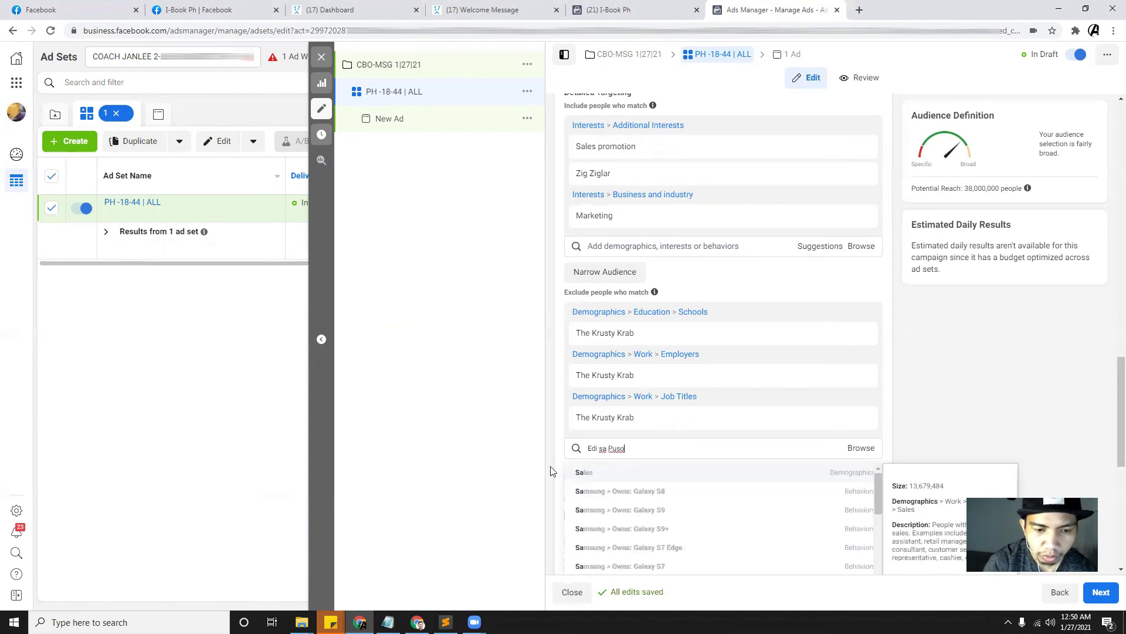
left_click(388, 622)
left_click(388, 621)
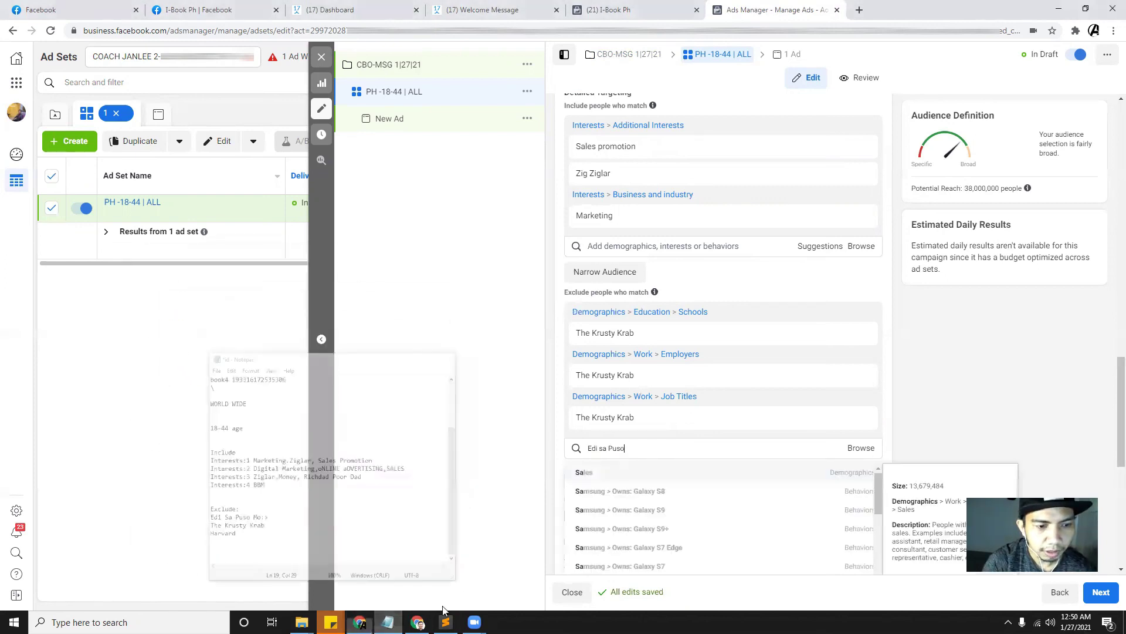
type("Mo:")
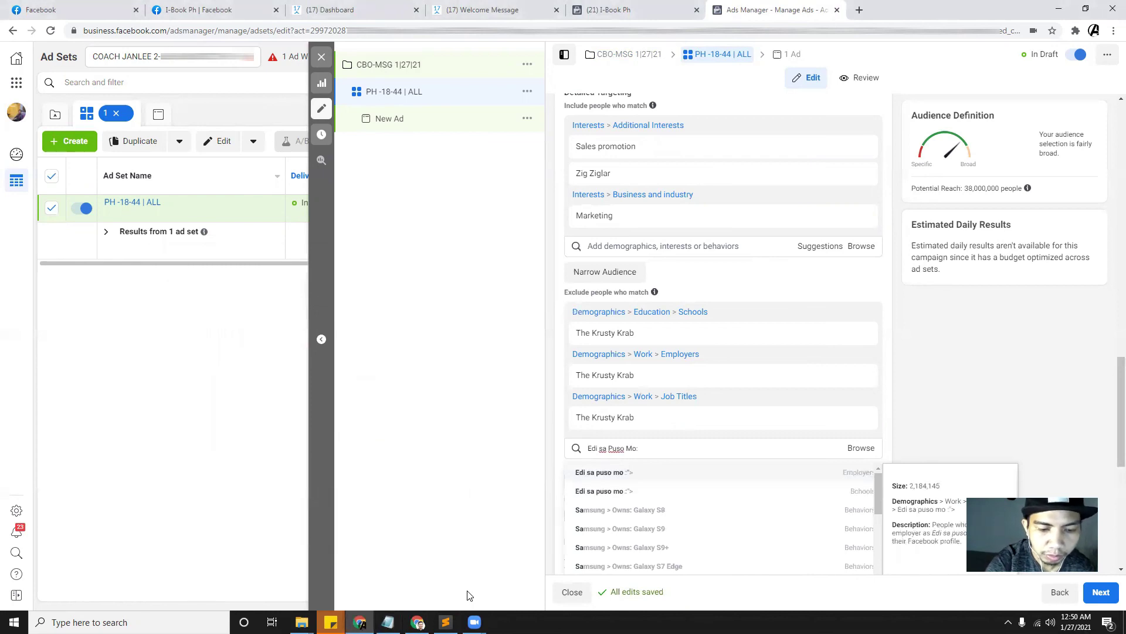
key("BackSpace")
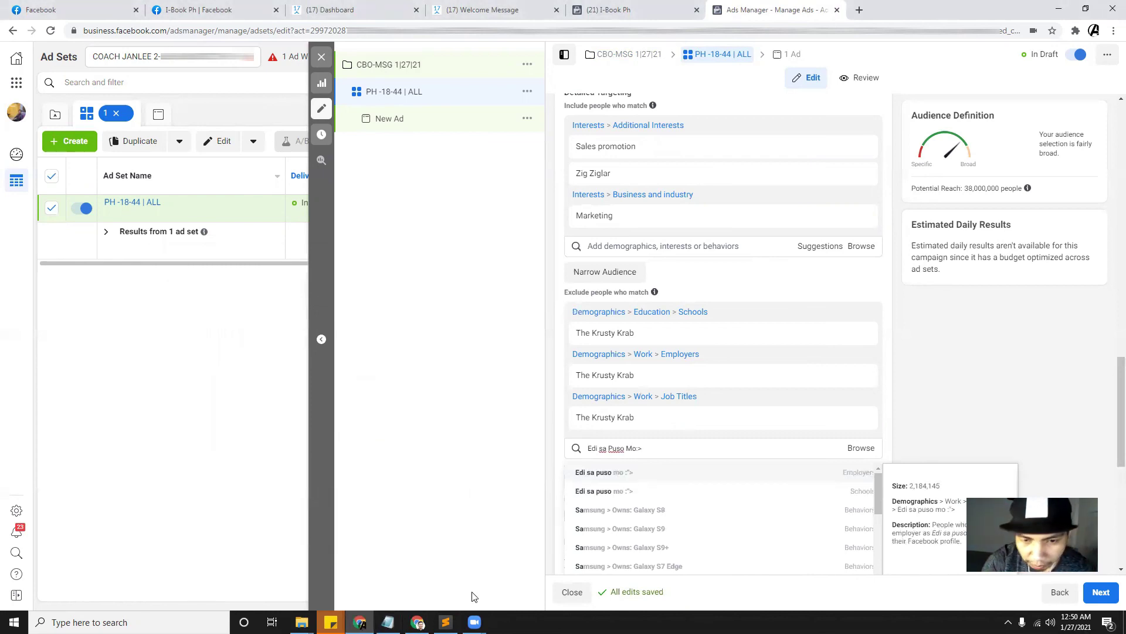
left_click(696, 474)
Step: Exclude the school "Edi sa puso mo :">" from the detailed targeting
left_click(633, 478)
type("Edi Sa")
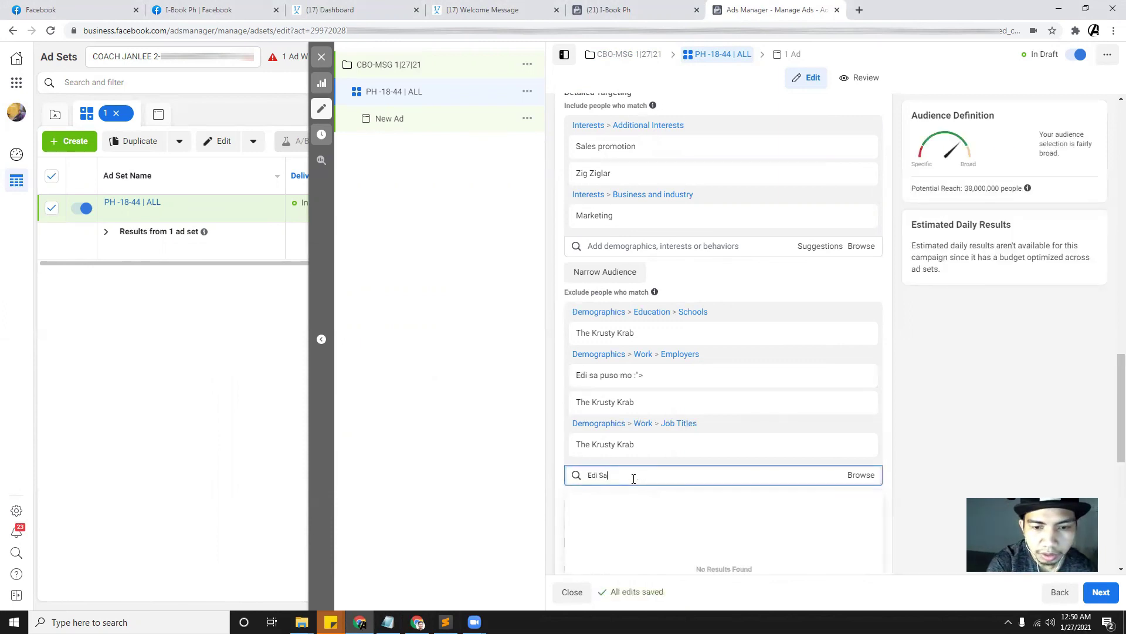
type(" Puso mO:>")
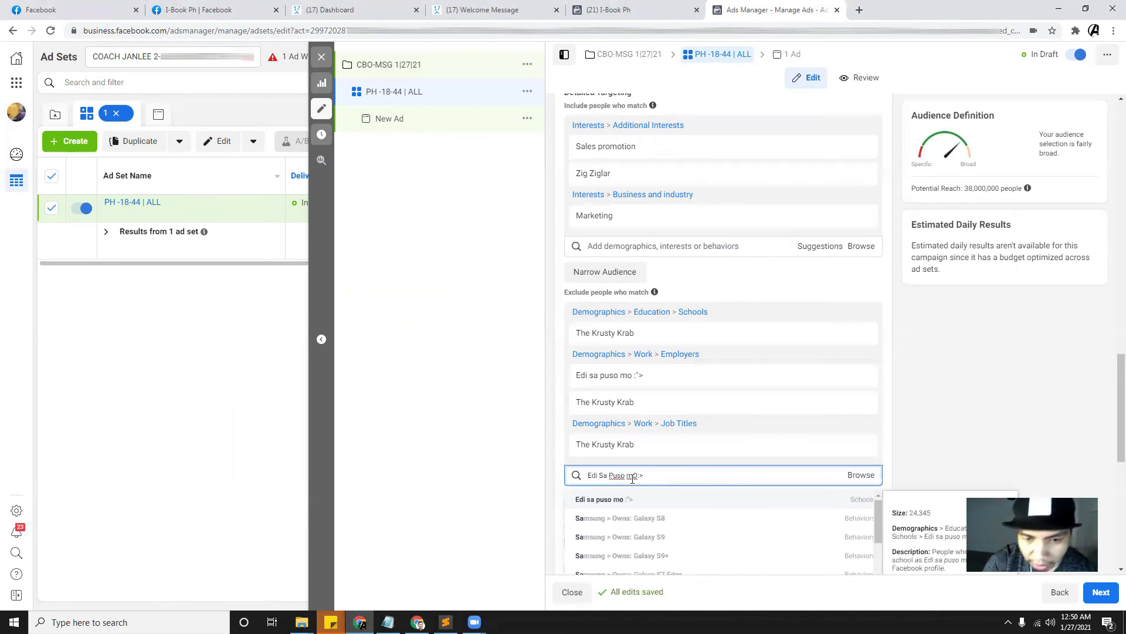
scroll(729, 456, "down", 1)
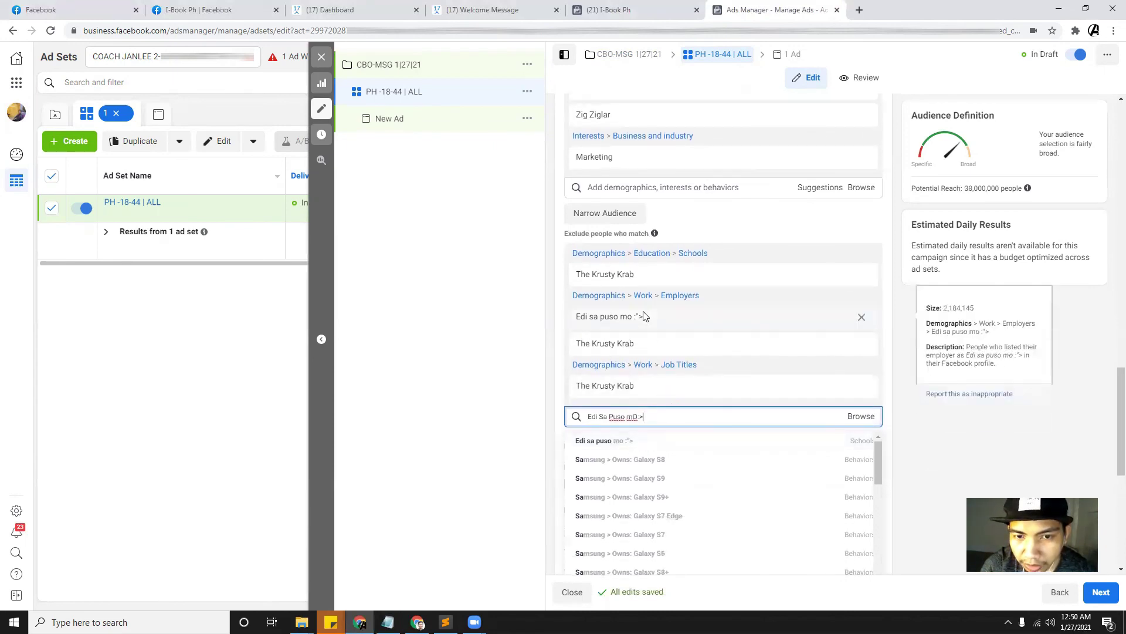
left_click(620, 443)
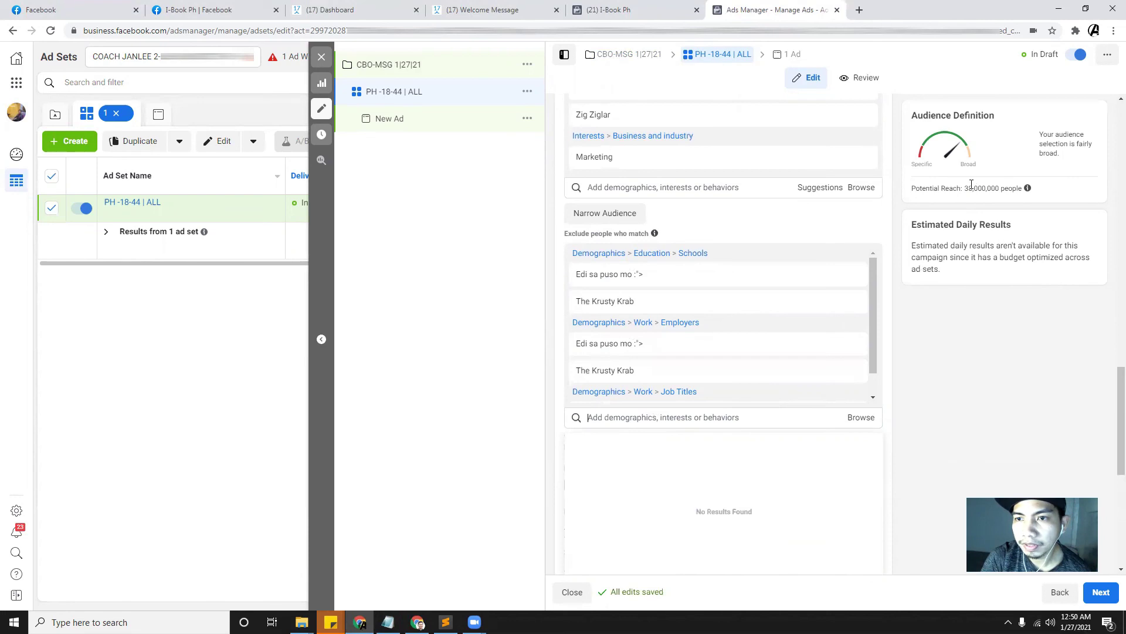
left_click(960, 390)
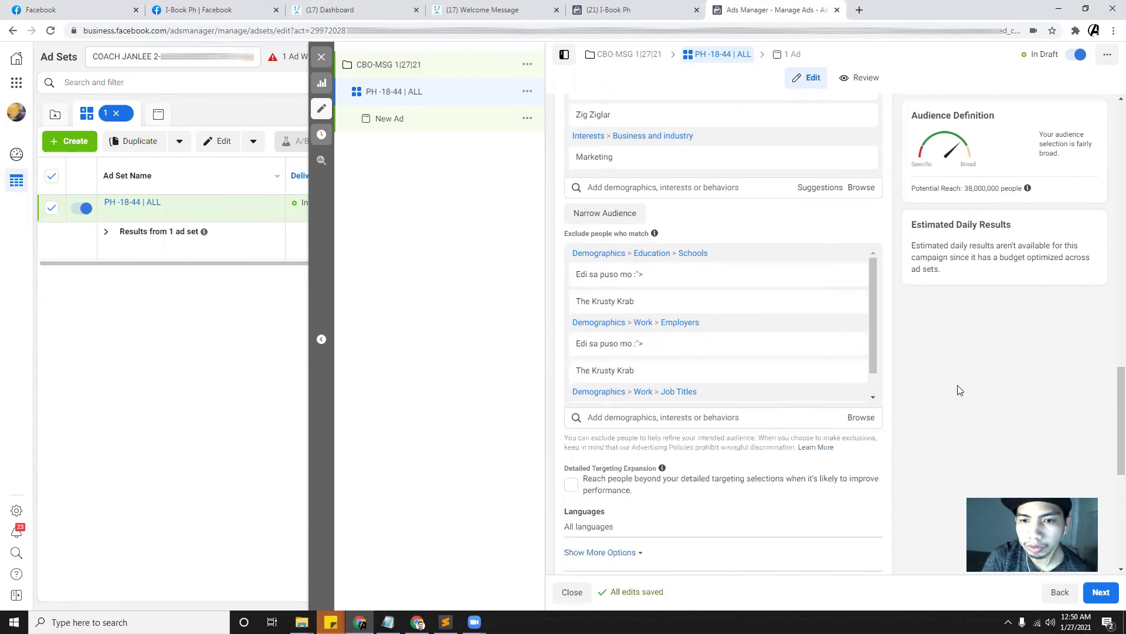
Step: Turn on Detailed Targeting Expansion to reach people beyond the selected targeting
scroll(683, 390, "up", 20)
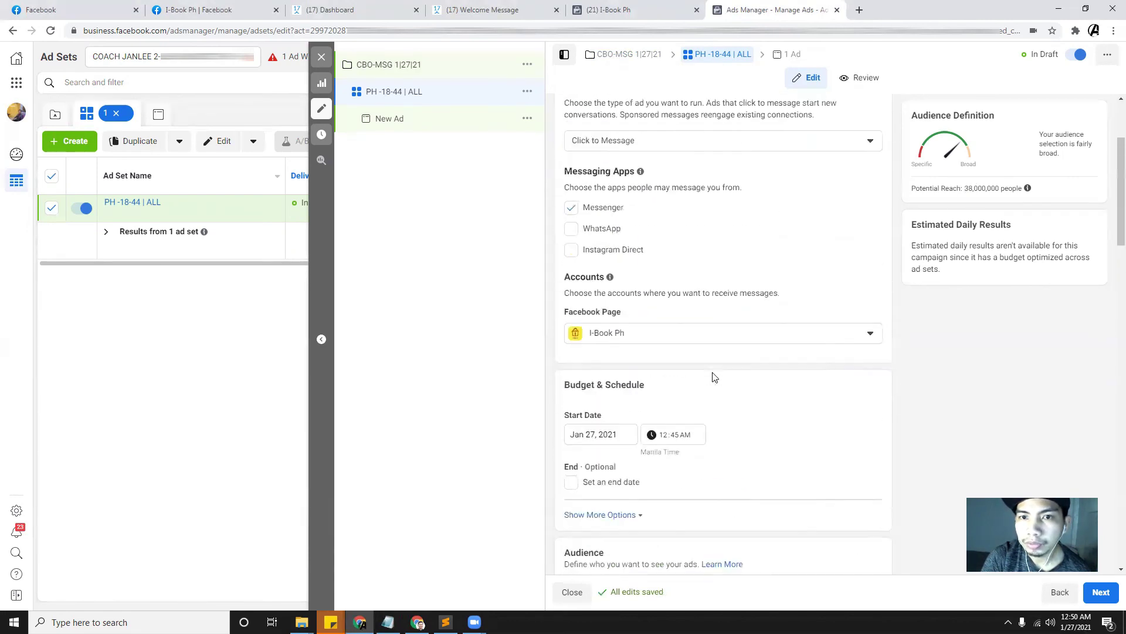
scroll(715, 376, "down", 8)
scroll(714, 377, "down", 10)
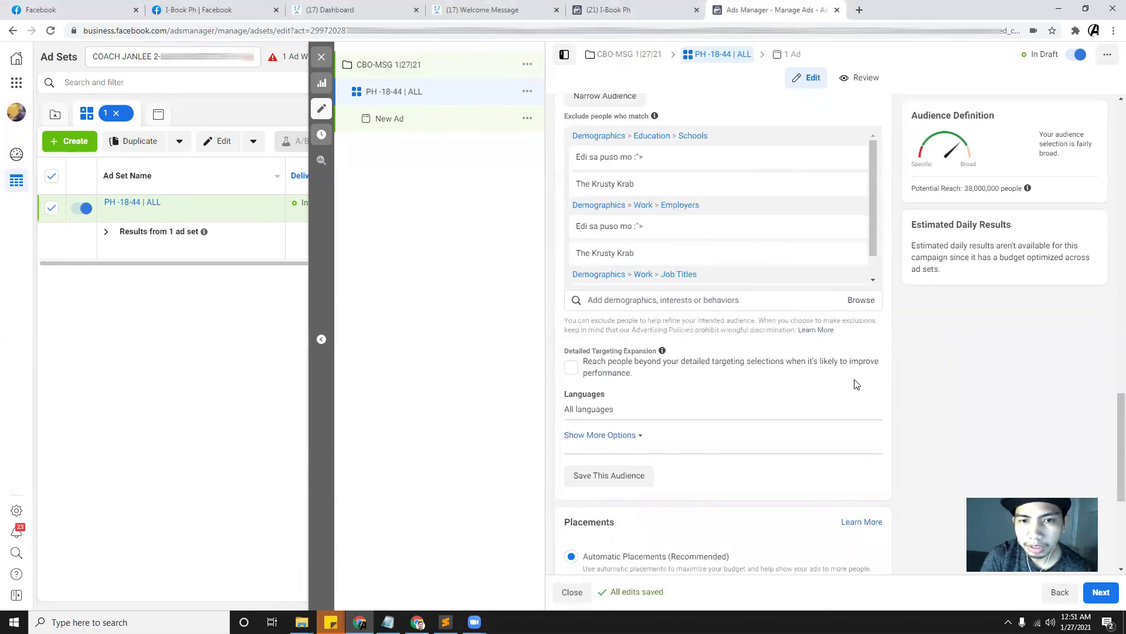
left_click(571, 370)
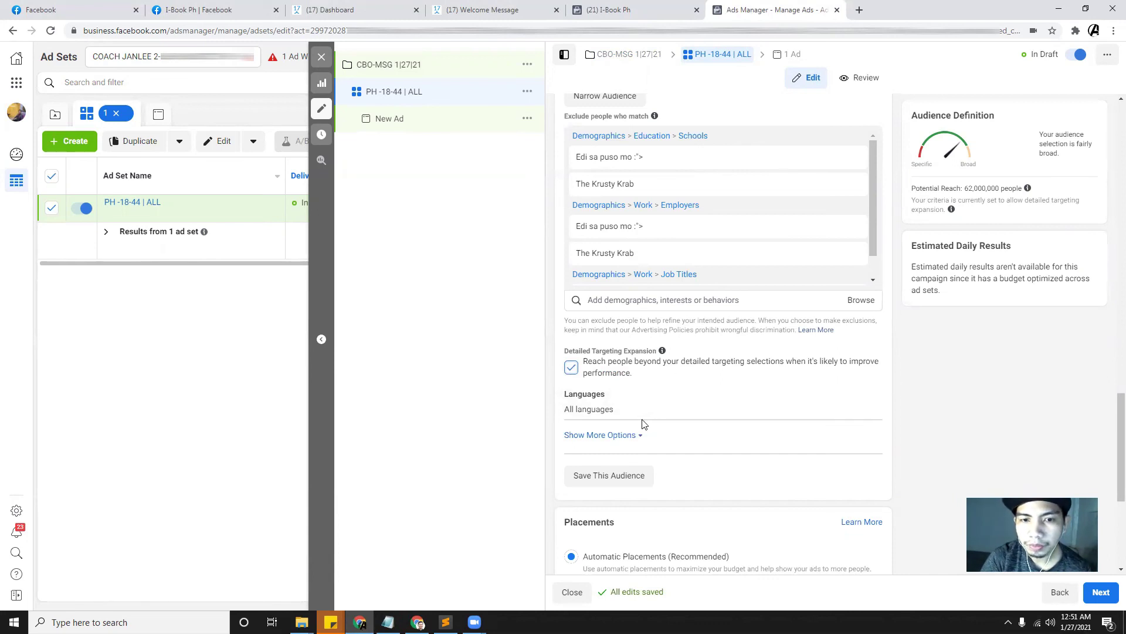
Step: Look over the existing custom audiences available for the ad set without selecting one
scroll(669, 410, "up", 7)
scroll(730, 380, "up", 4)
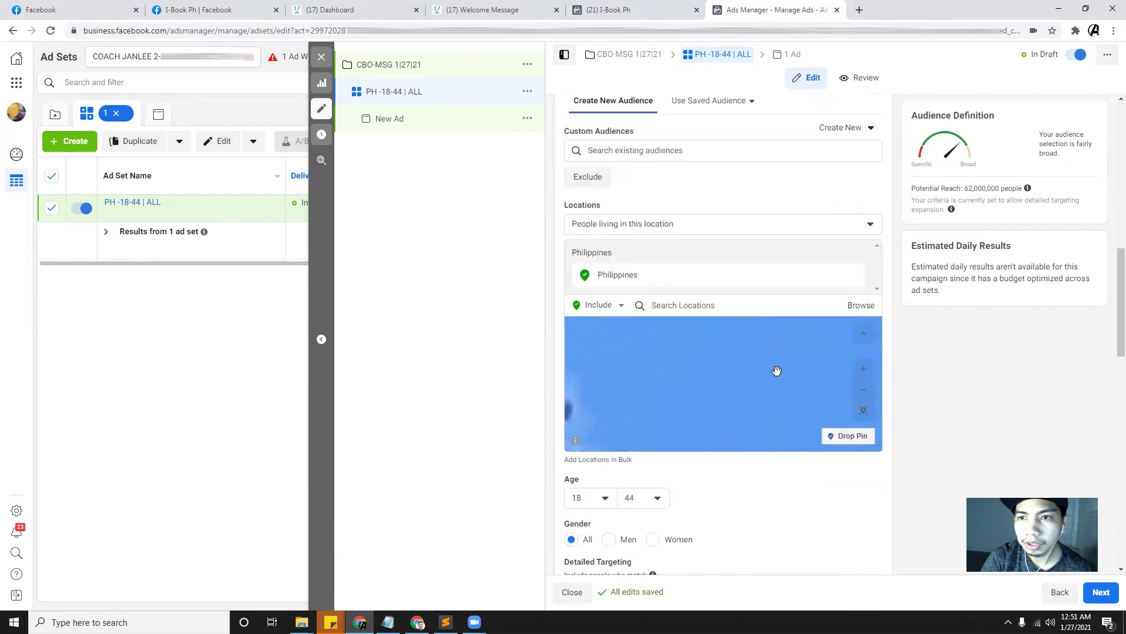
left_click(696, 151)
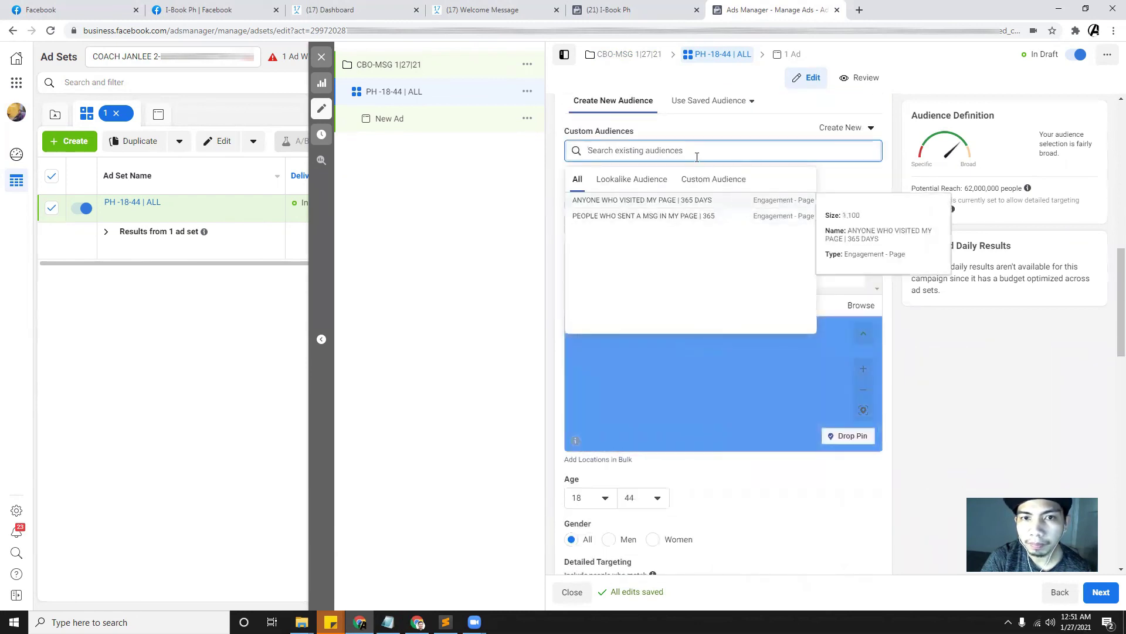
left_click(997, 393)
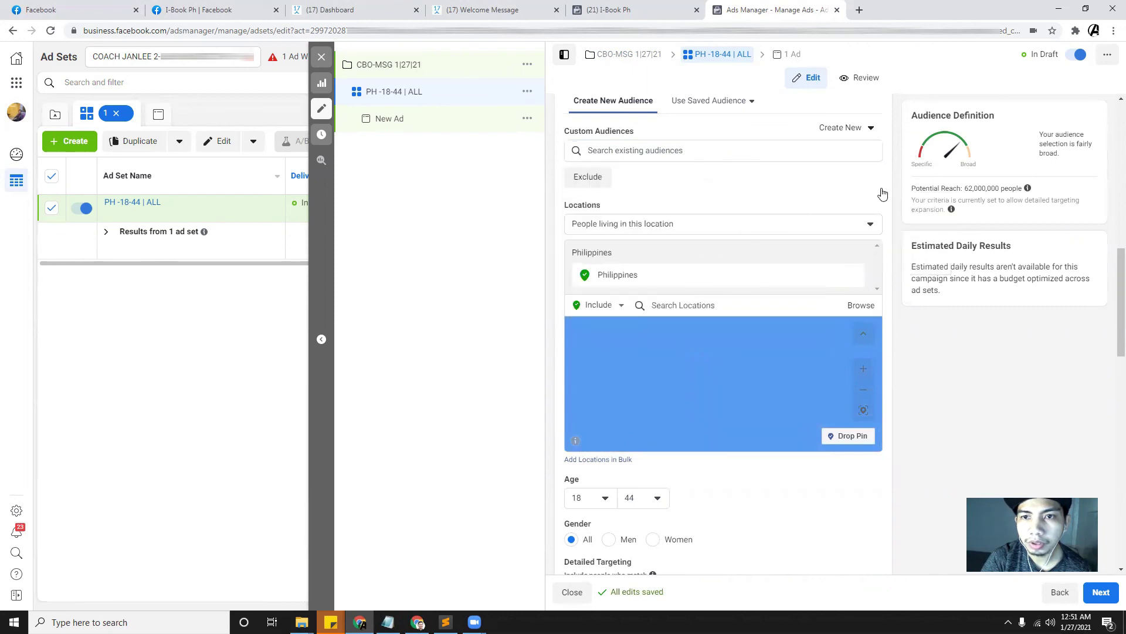
Step: Rename the ad set "PH -18-44 | ALL NEW INTEREST 1"
scroll(725, 196, "up", 10)
left_click(664, 144)
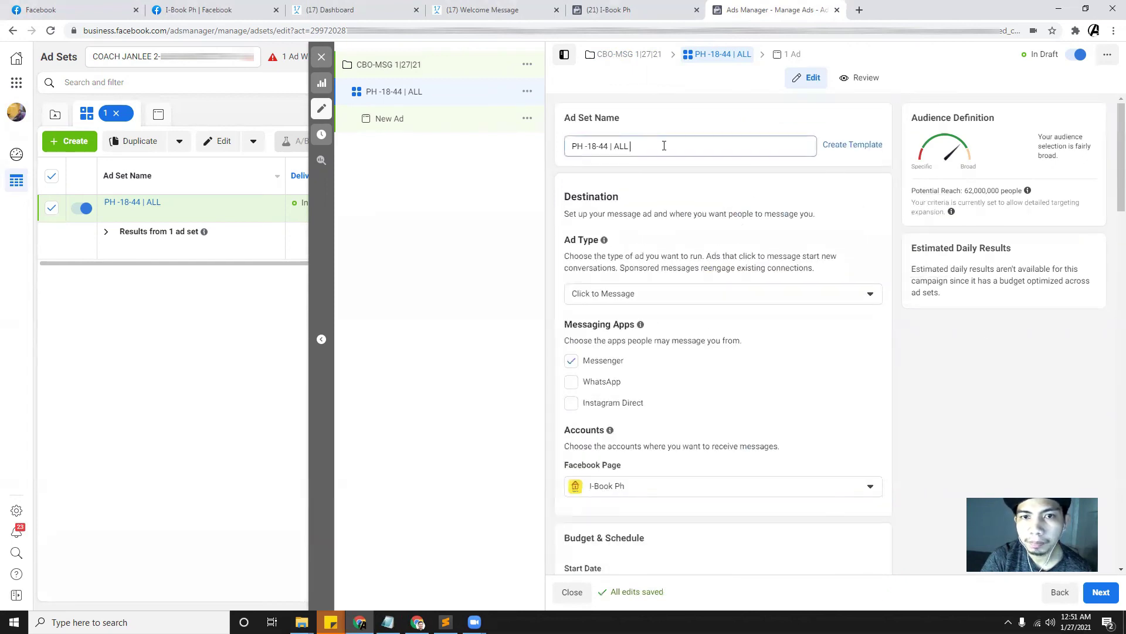
type("$")
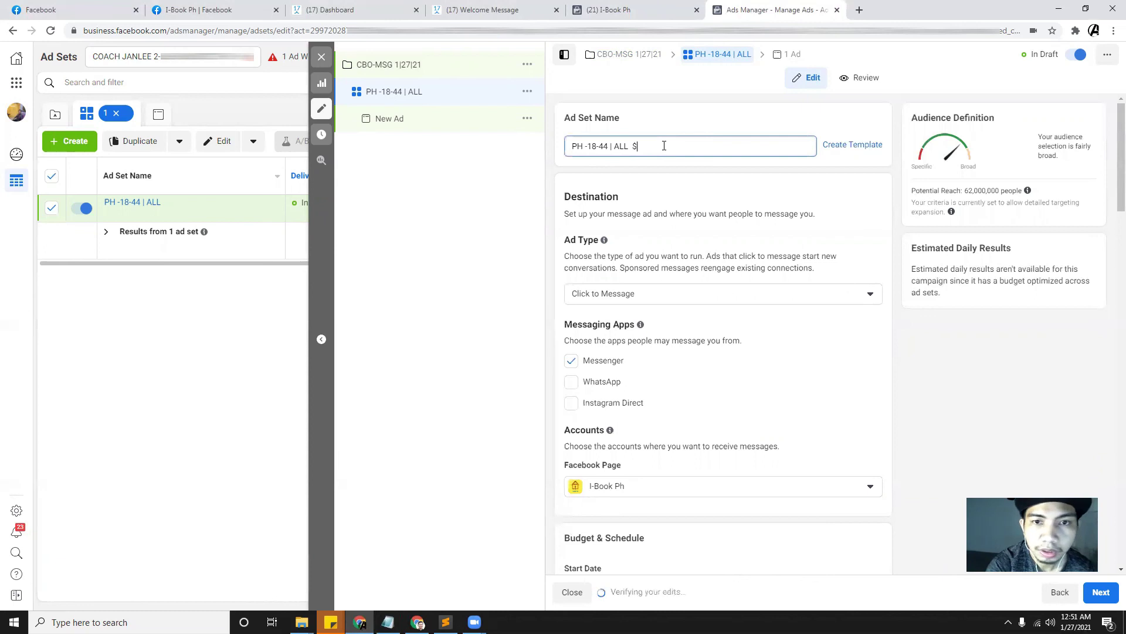
key("BackSpace")
type("#")
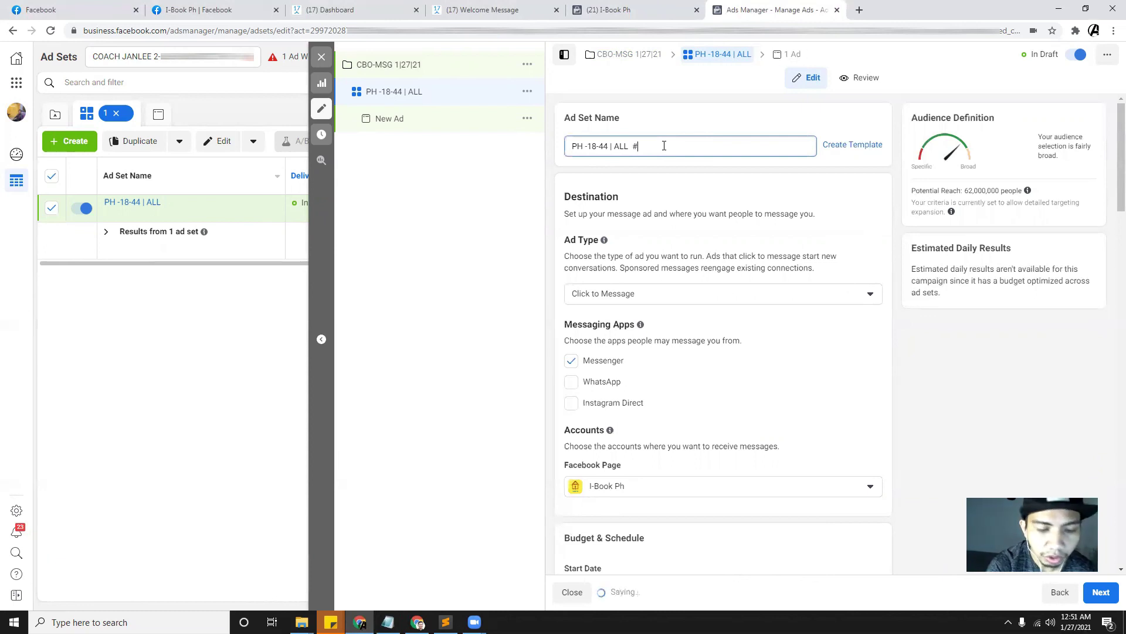
type("NEW INTRE")
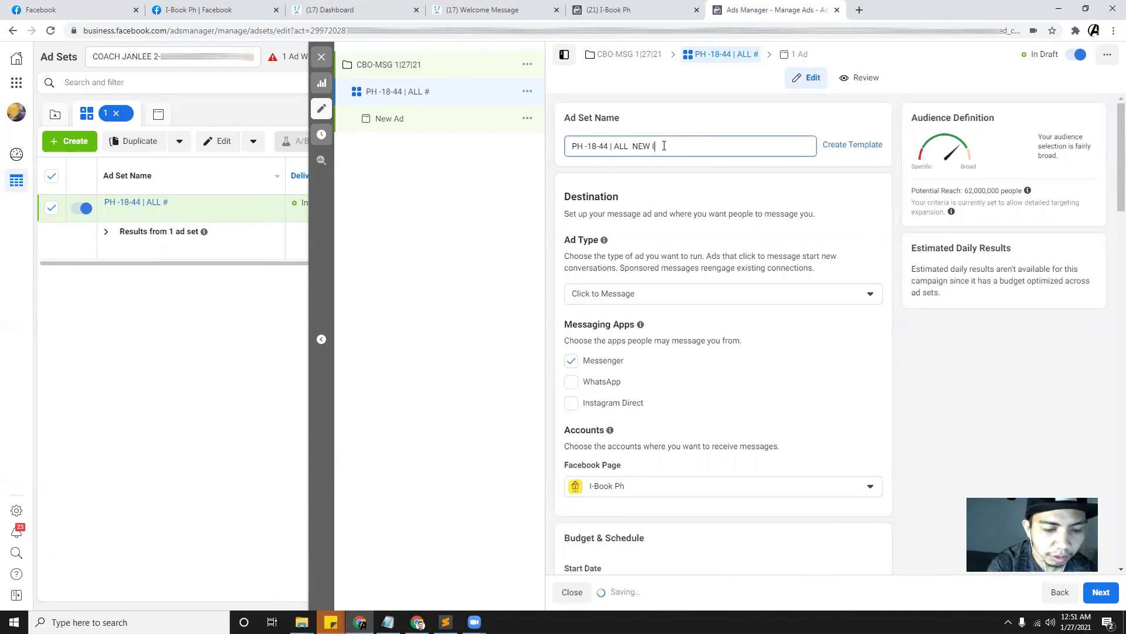
key("BackSpace")
key("BackSpace")
type("EREST 1")
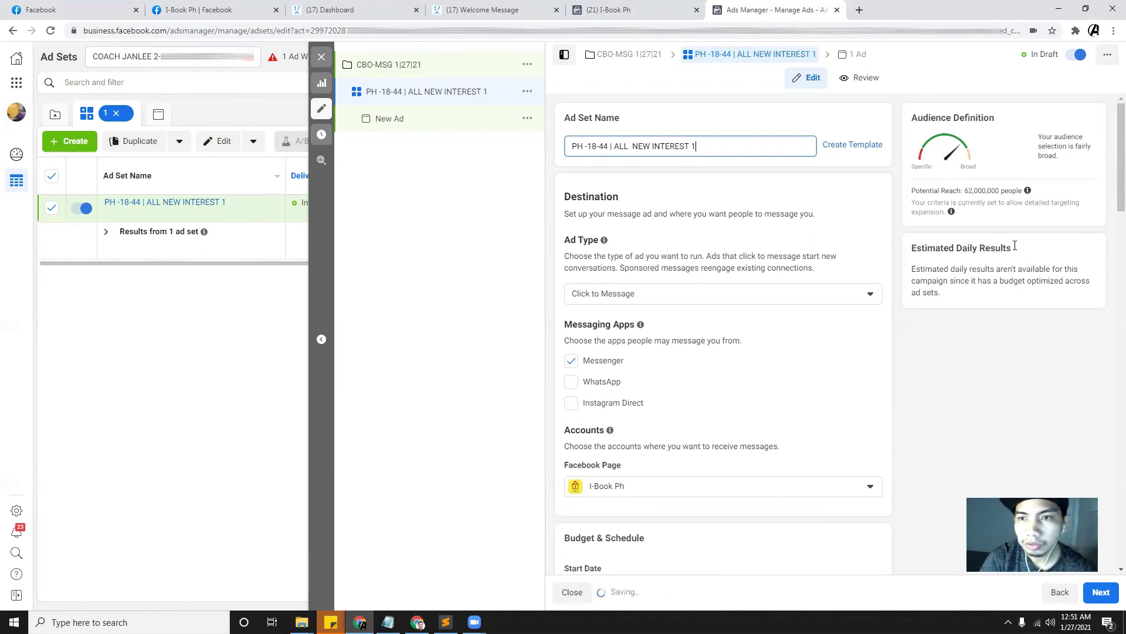
scroll(776, 284, "down", 4)
scroll(730, 290, "down", 7)
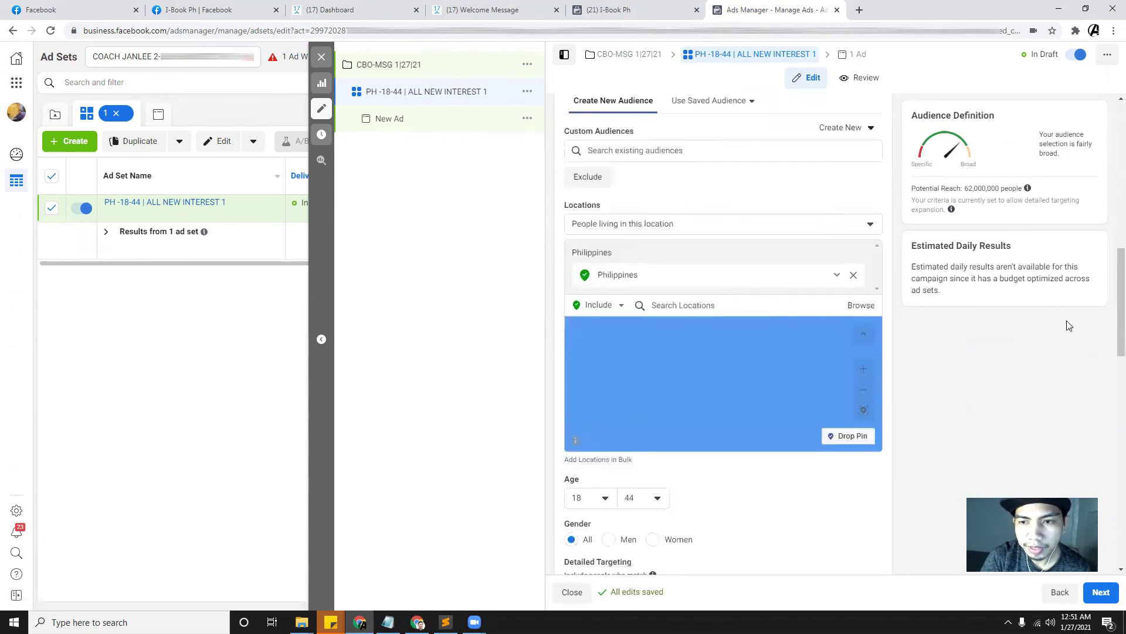
Step: Save the ad set's current targeting as an audience named "NEW INTEREST 1"
scroll(938, 358, "down", 10)
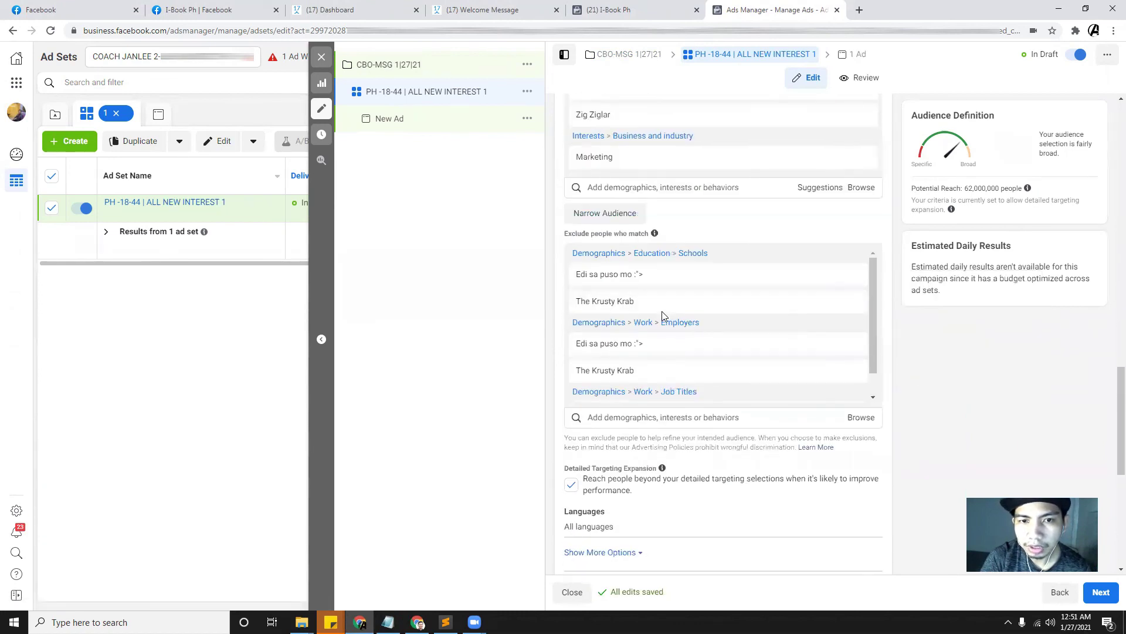
scroll(662, 267, "up", 1)
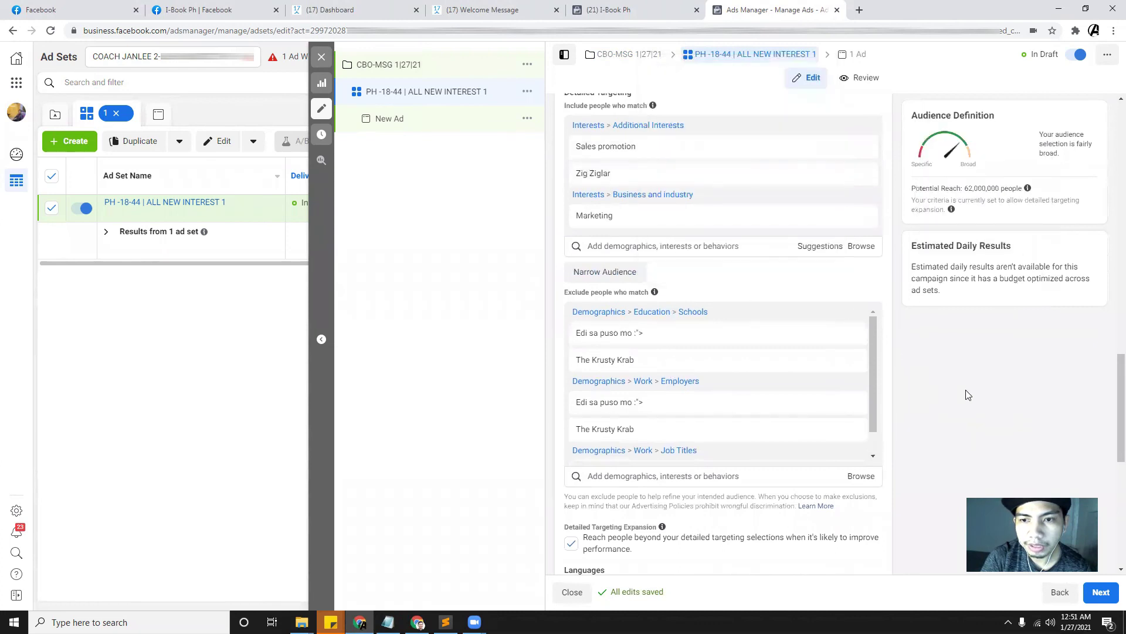
scroll(968, 390, "down", 3)
scroll(956, 381, "up", 2)
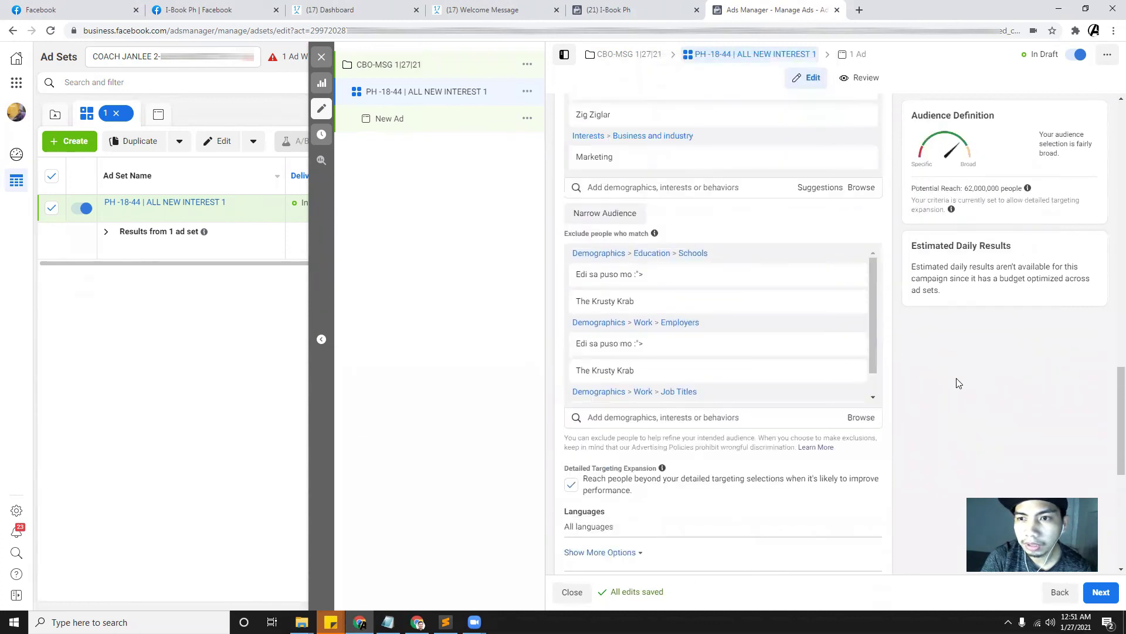
scroll(963, 379, "down", 4)
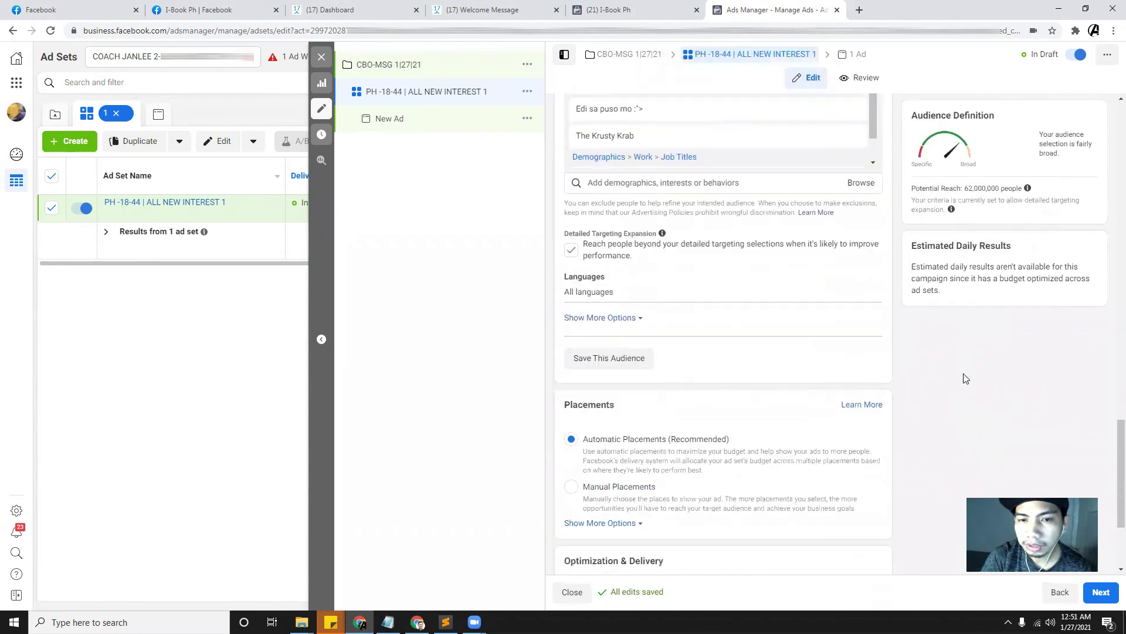
left_click(636, 365)
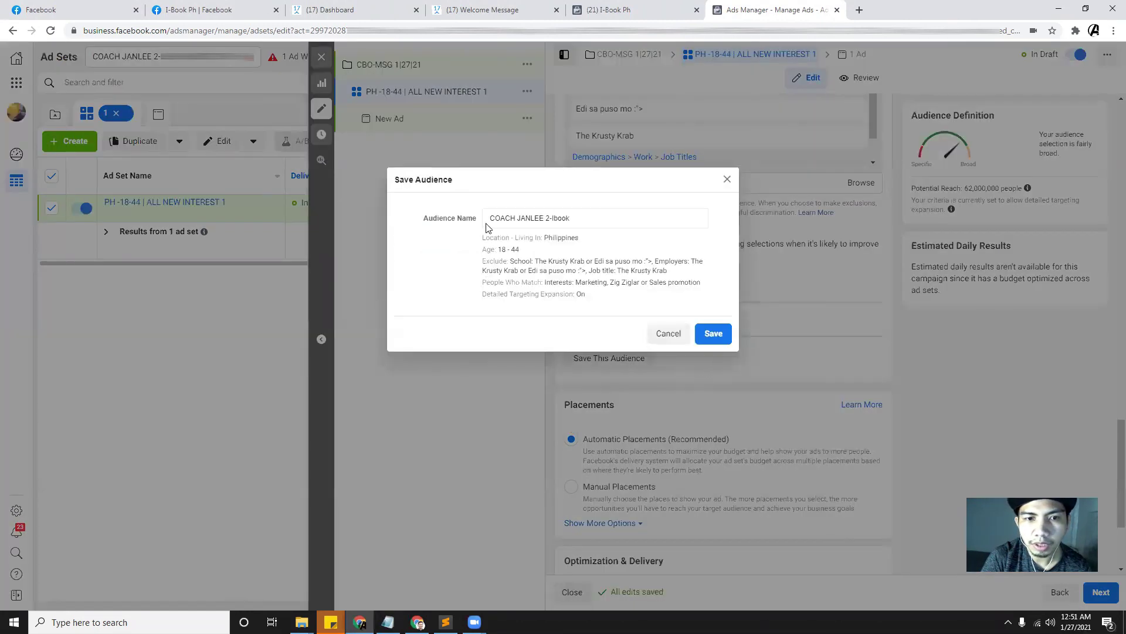
left_click_drag(570, 218, 396, 220)
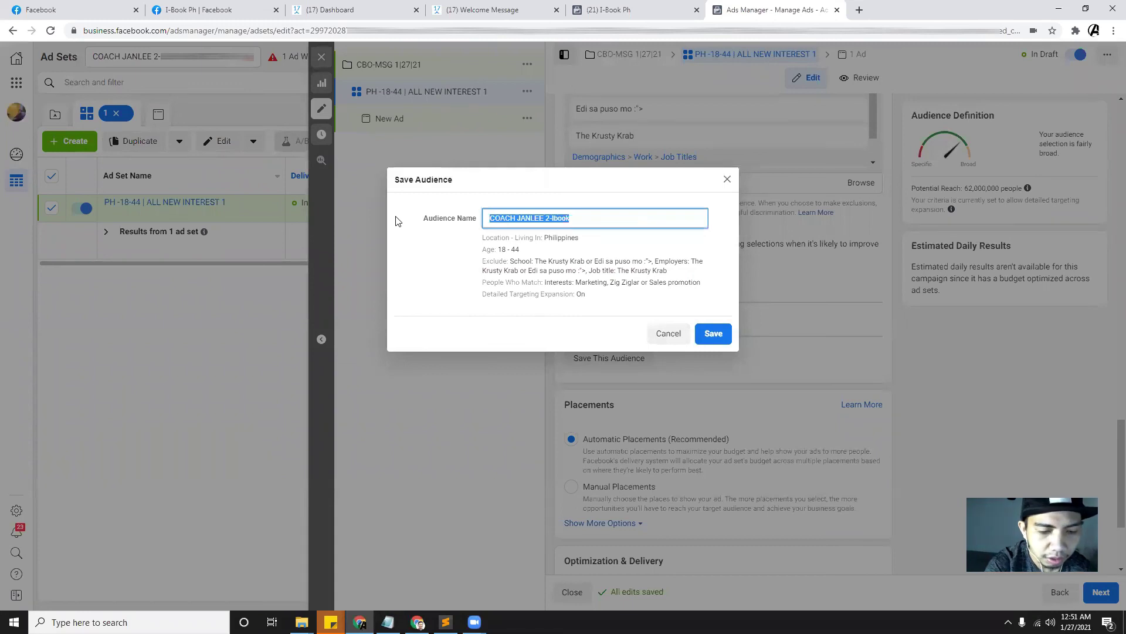
type("NEW I")
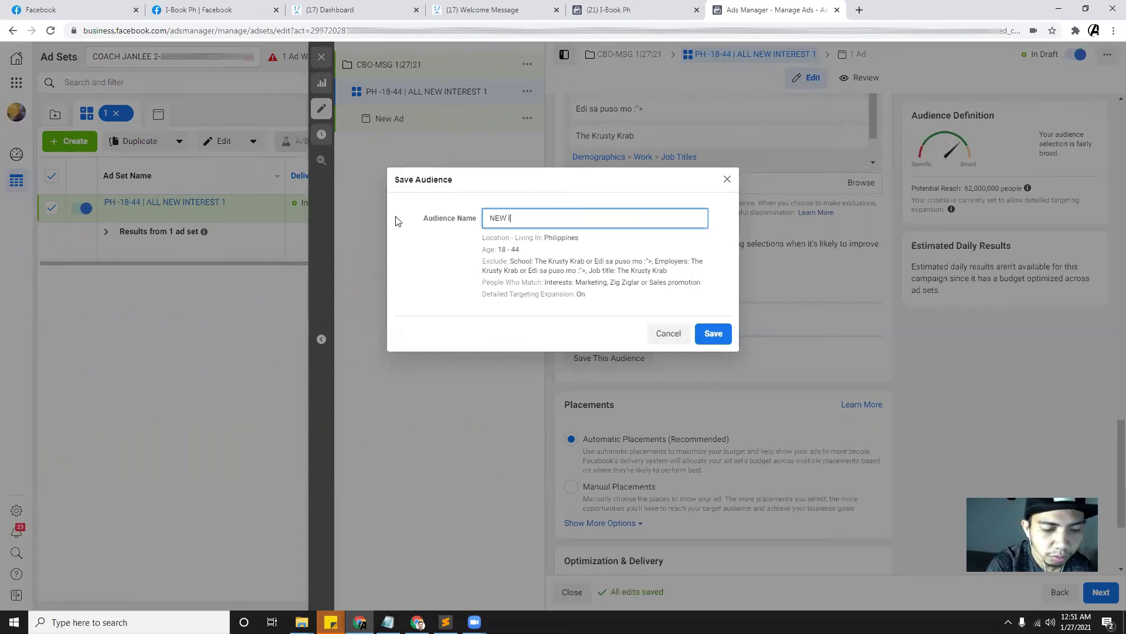
type("NTESREST 1")
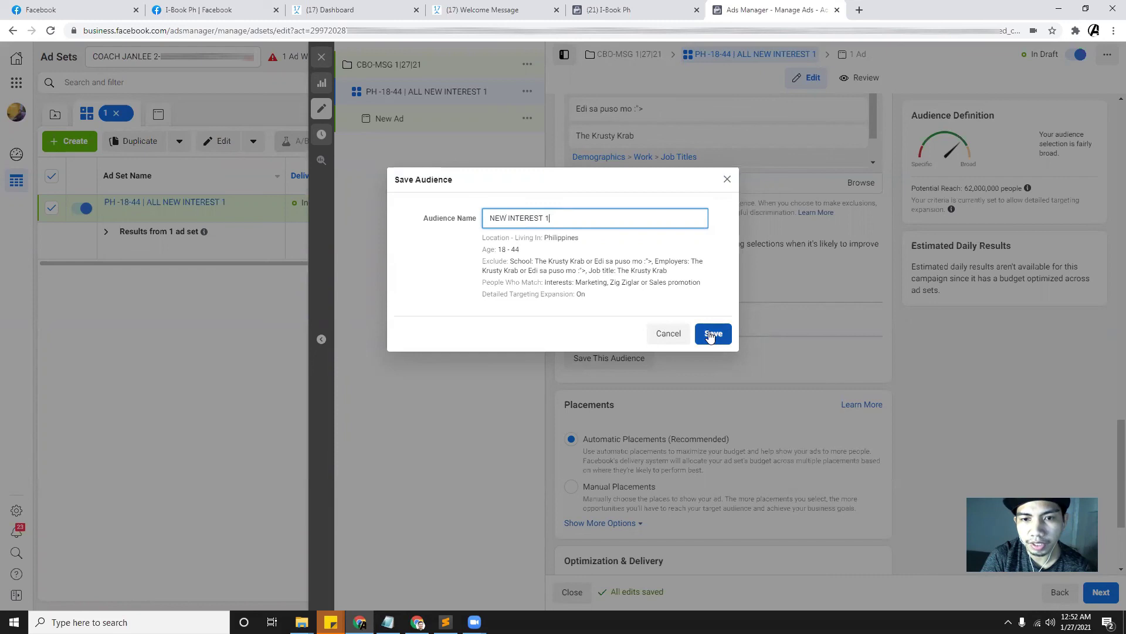
left_click(711, 334)
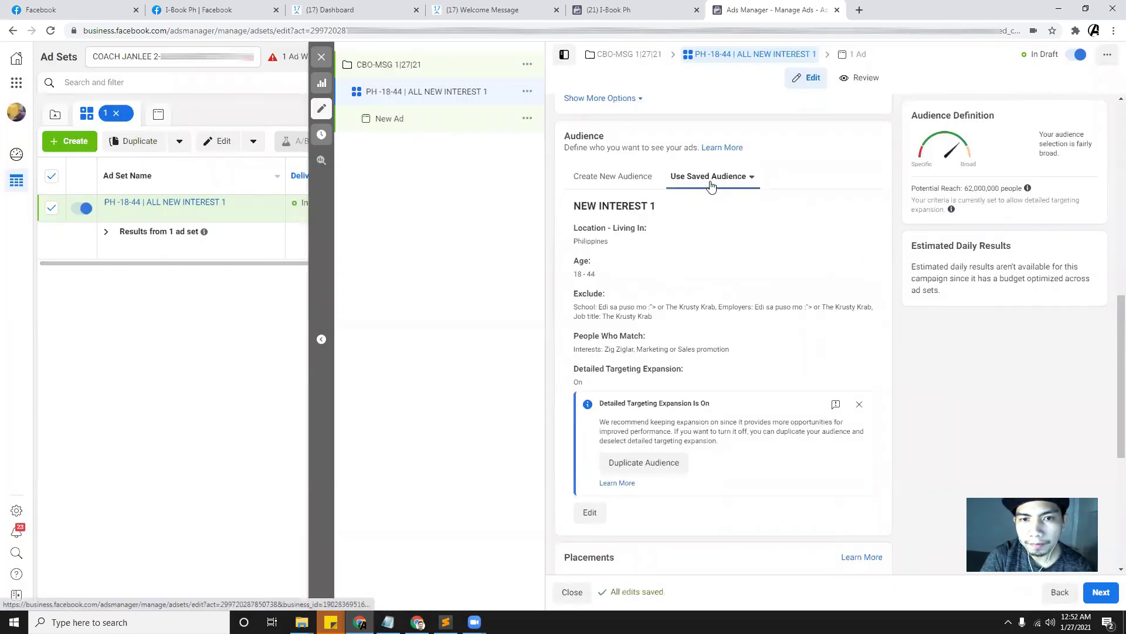
Step: Duplicate the saved audience and remove its included interests Sales promotion, Zig Ziglar and Marketing
scroll(669, 291, "down", 2)
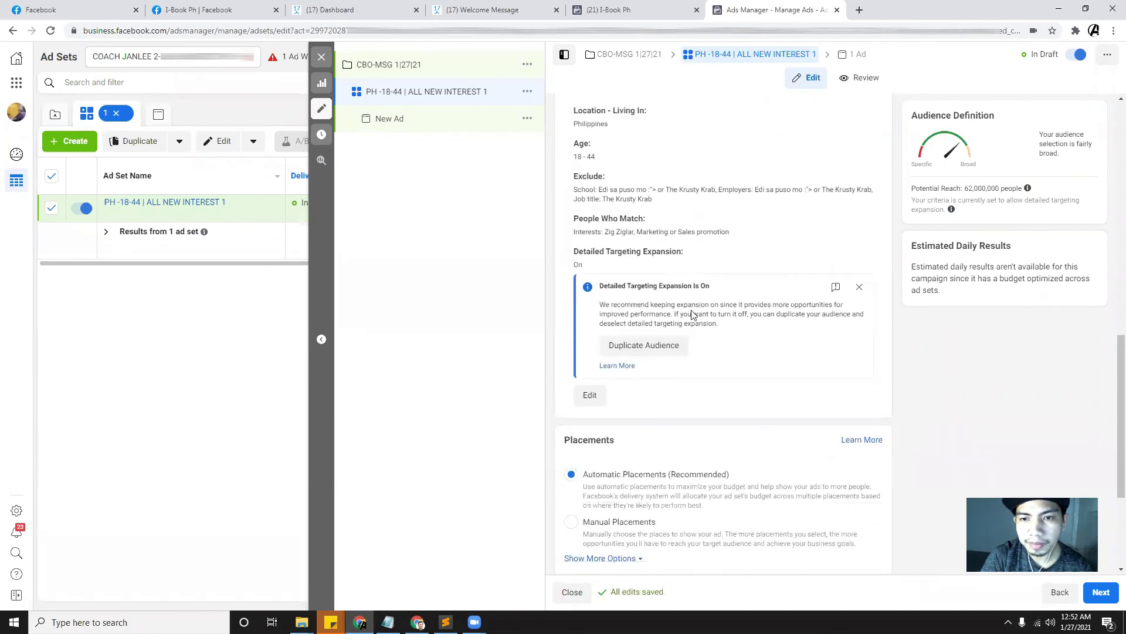
left_click(643, 346)
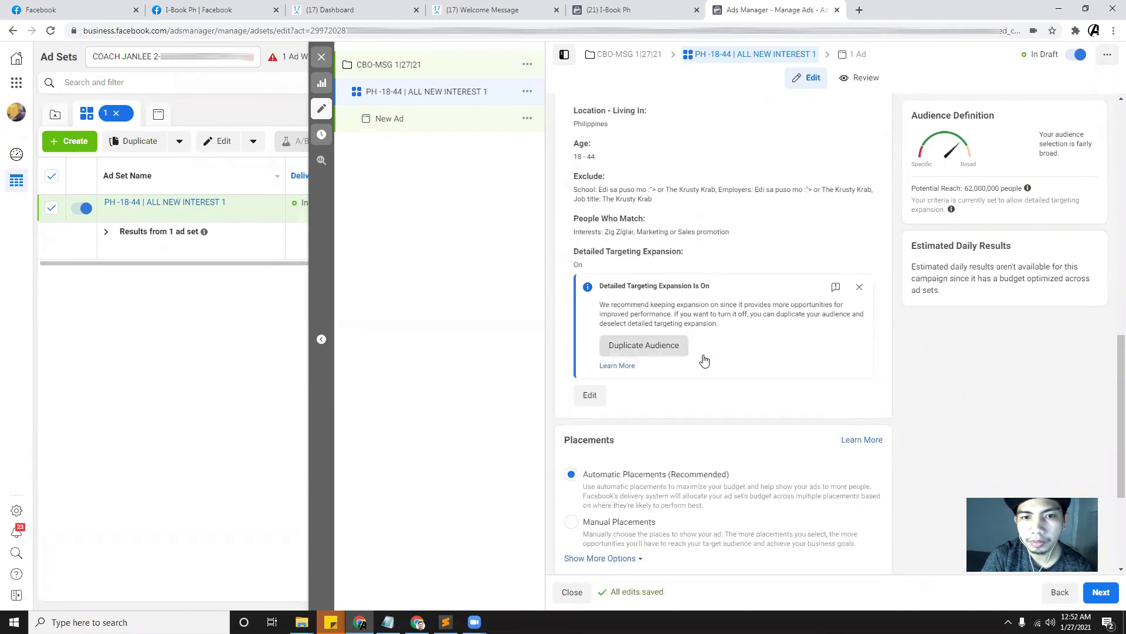
scroll(709, 371, "down", 1)
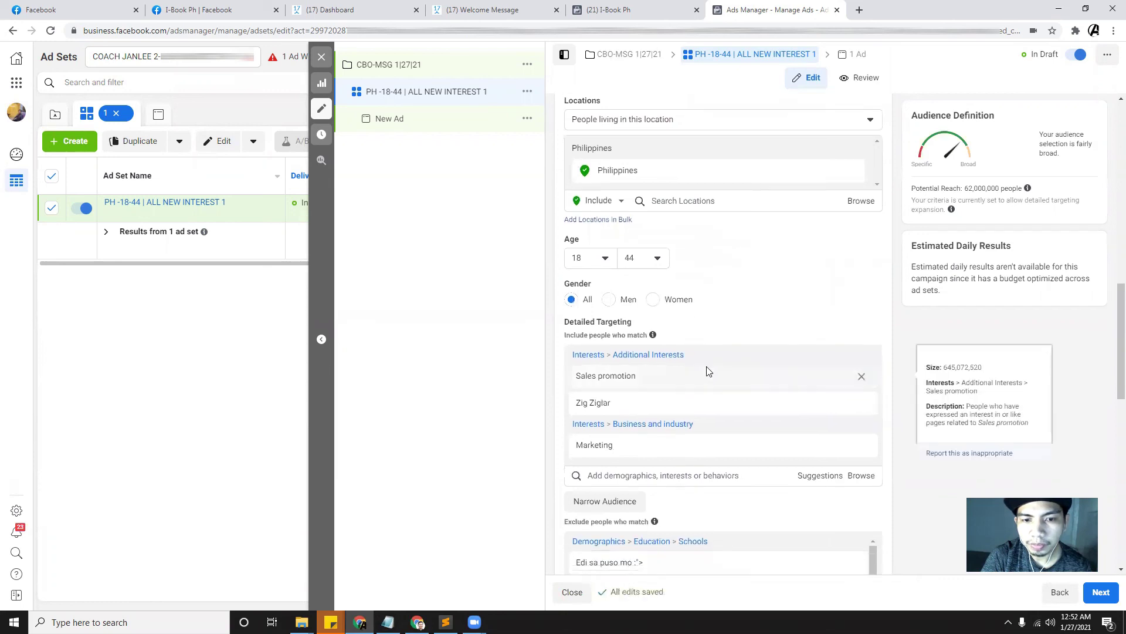
left_click(861, 376)
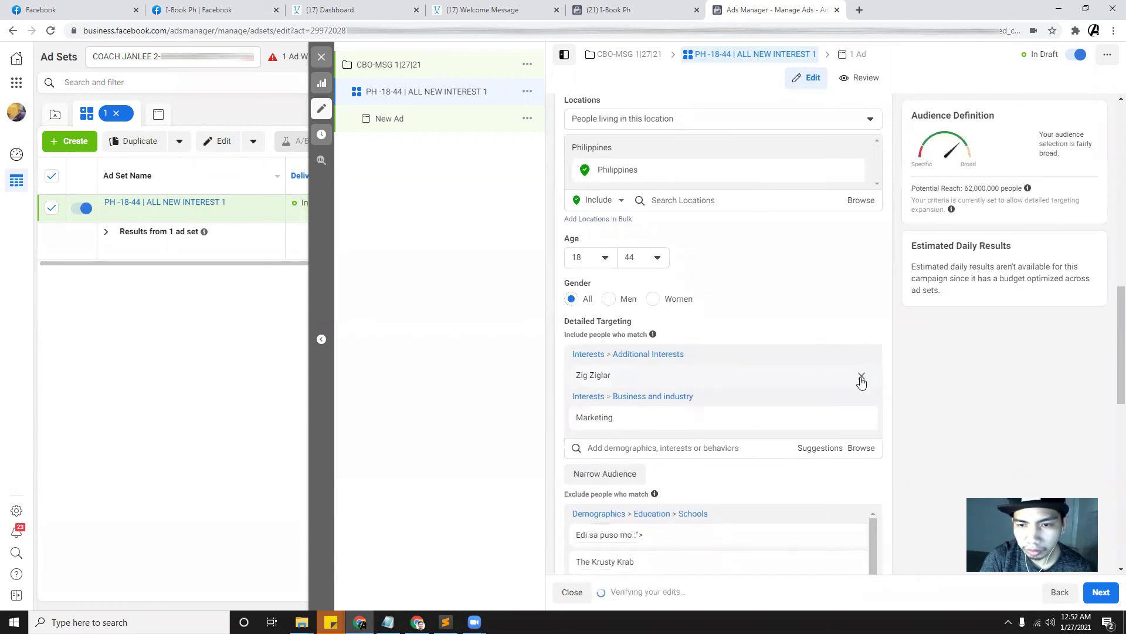
left_click(862, 379)
left_click(860, 378)
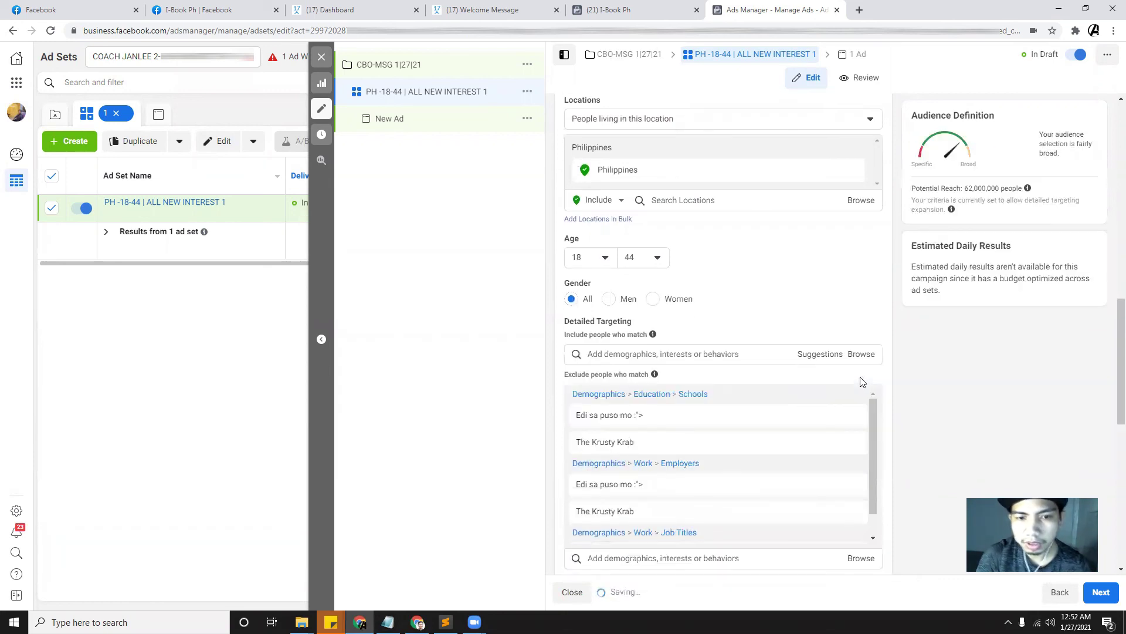
Step: Consult the Notepad list for interest set 2 and include the Digital marketing interest in the detailed targeting
left_click(388, 622)
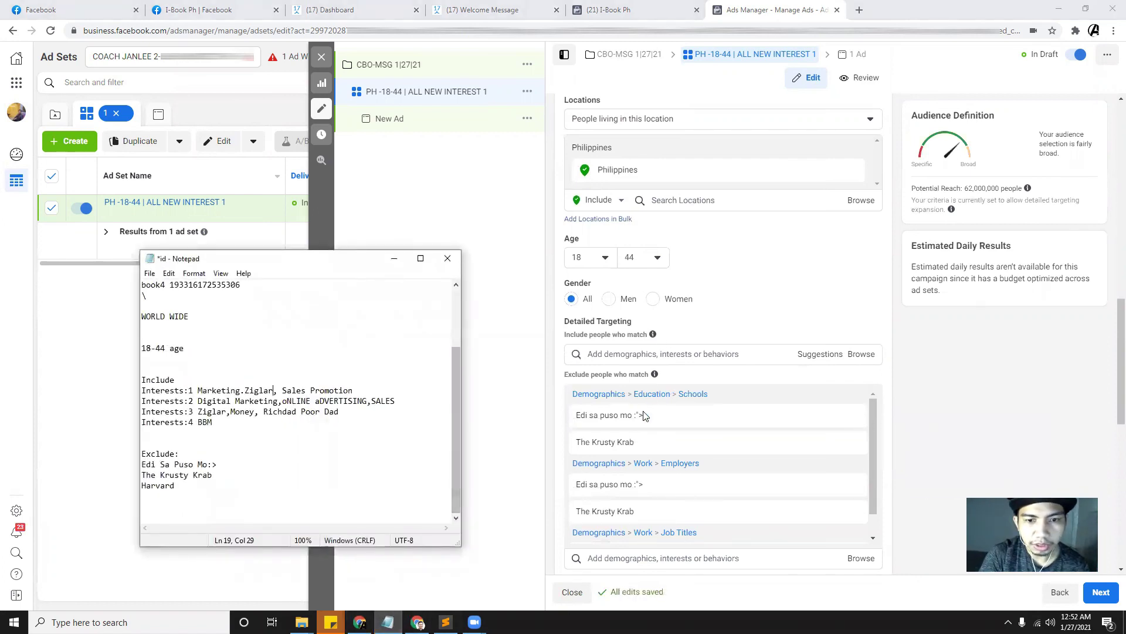
left_click(611, 356)
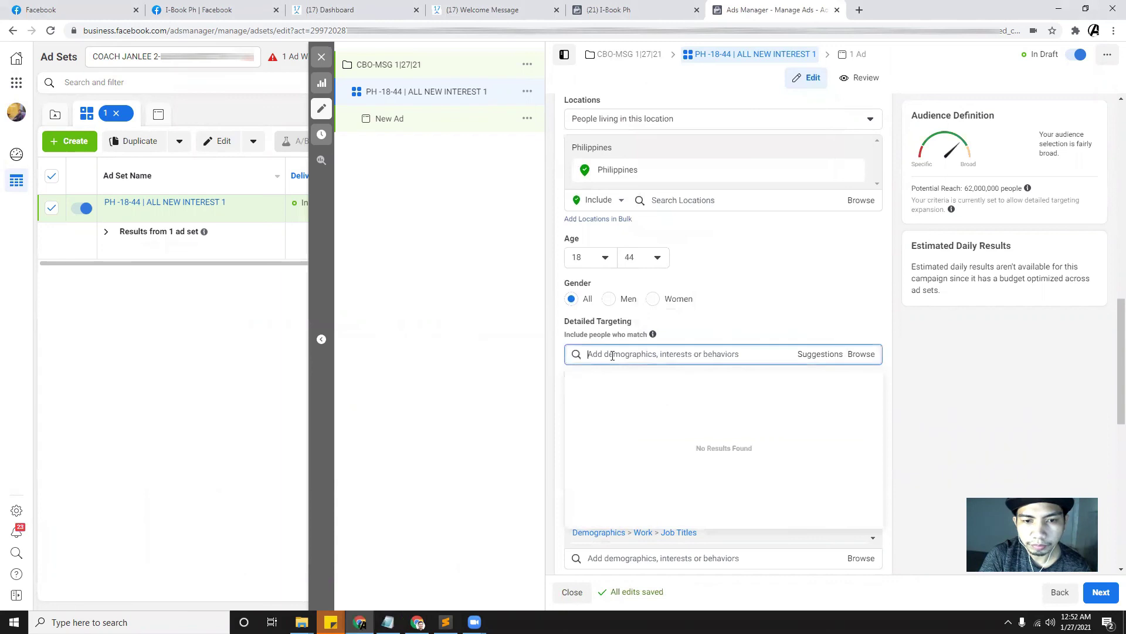
type("dIGIAT")
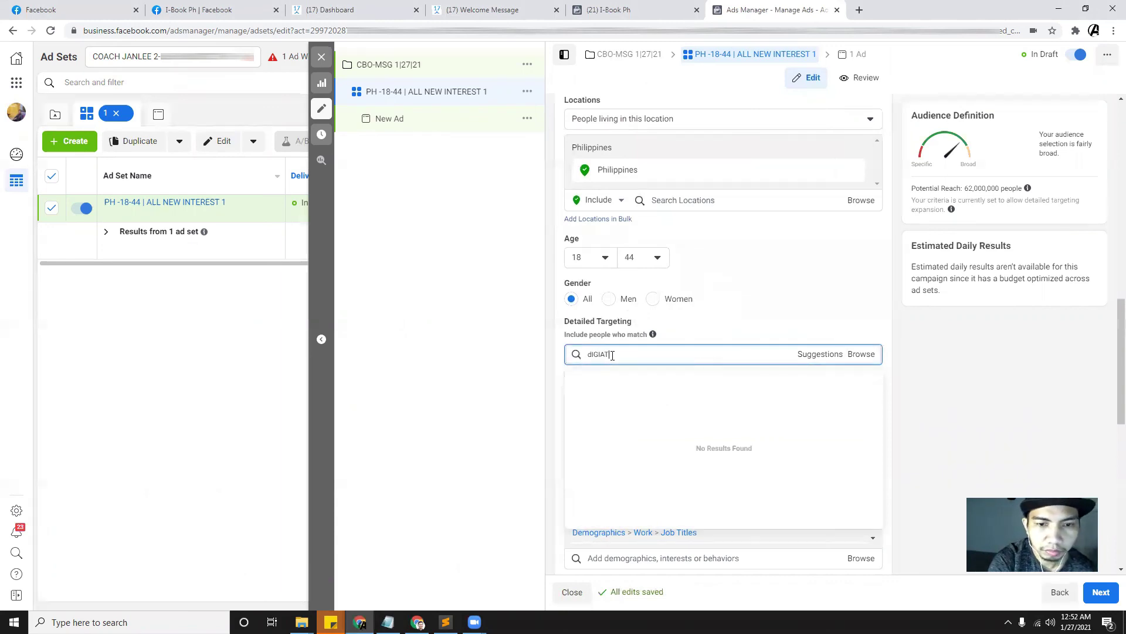
key("BackSpace")
key("BackSpace")
type("TAL MAR")
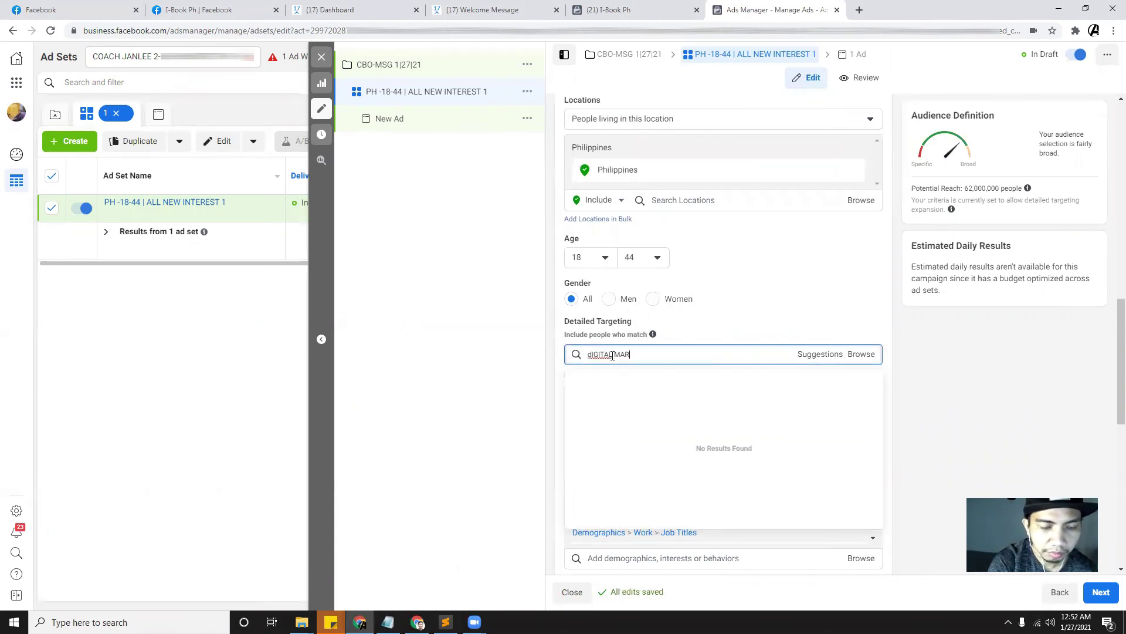
type("KETING")
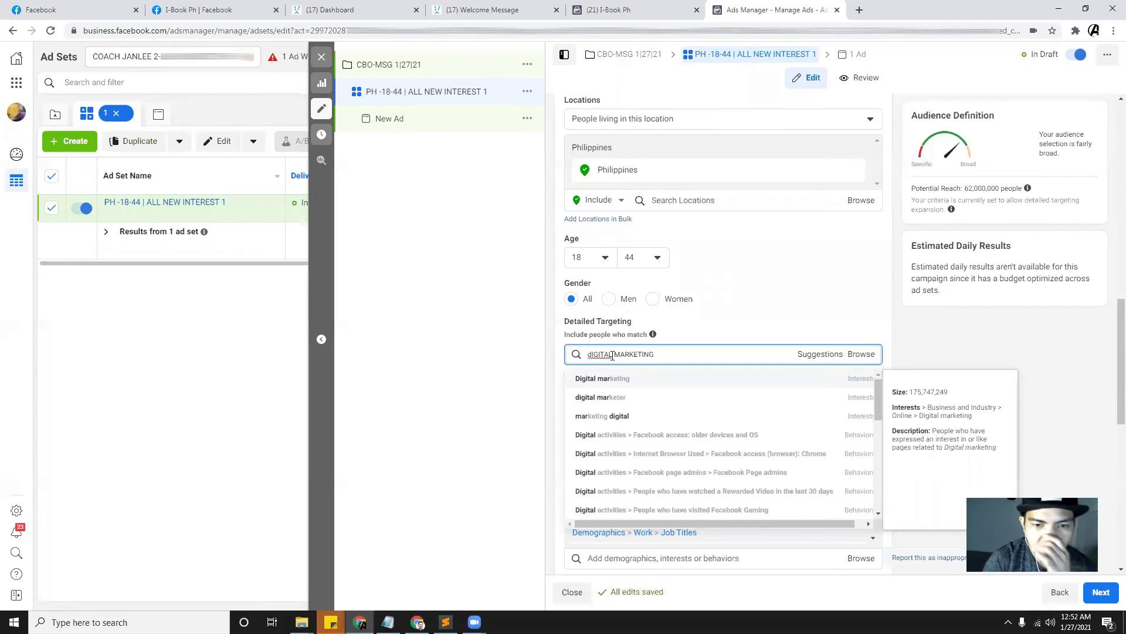
left_click(612, 355)
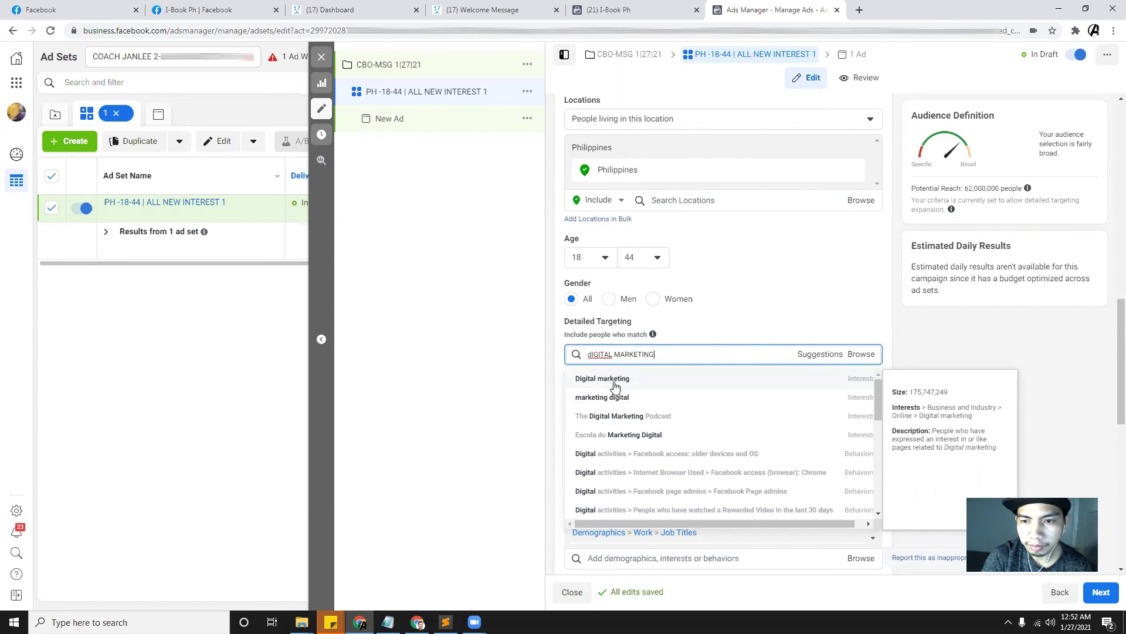
left_click(615, 386)
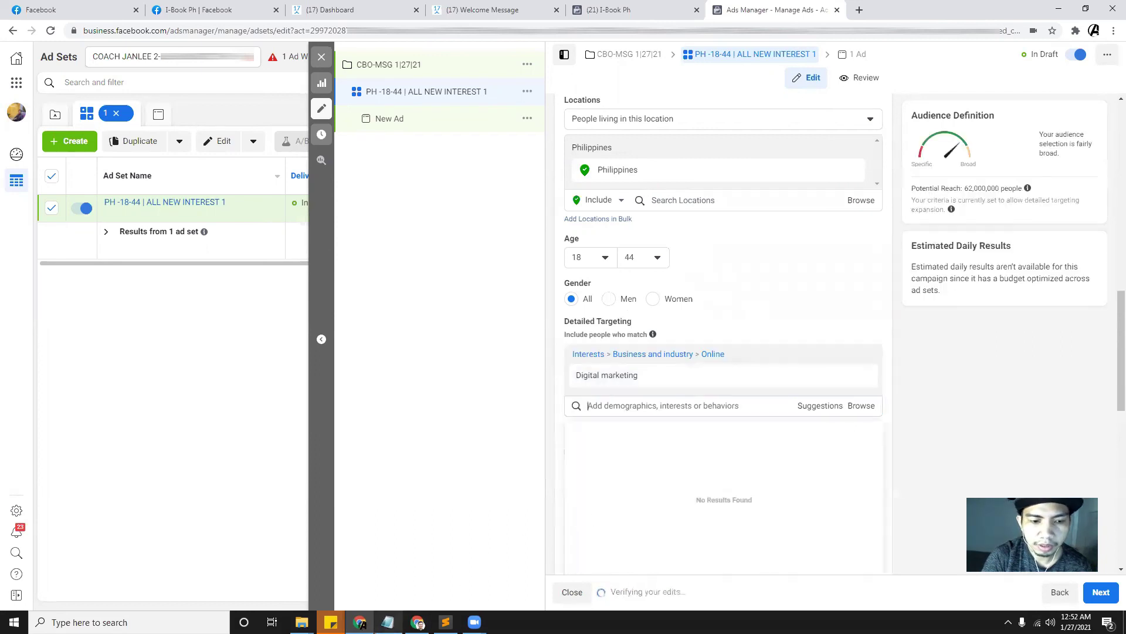
Step: Include the Online advertising interest in the detailed targeting, following the Notepad list
left_click(388, 621)
left_click(528, 533)
left_click(611, 405)
type("oNLINE")
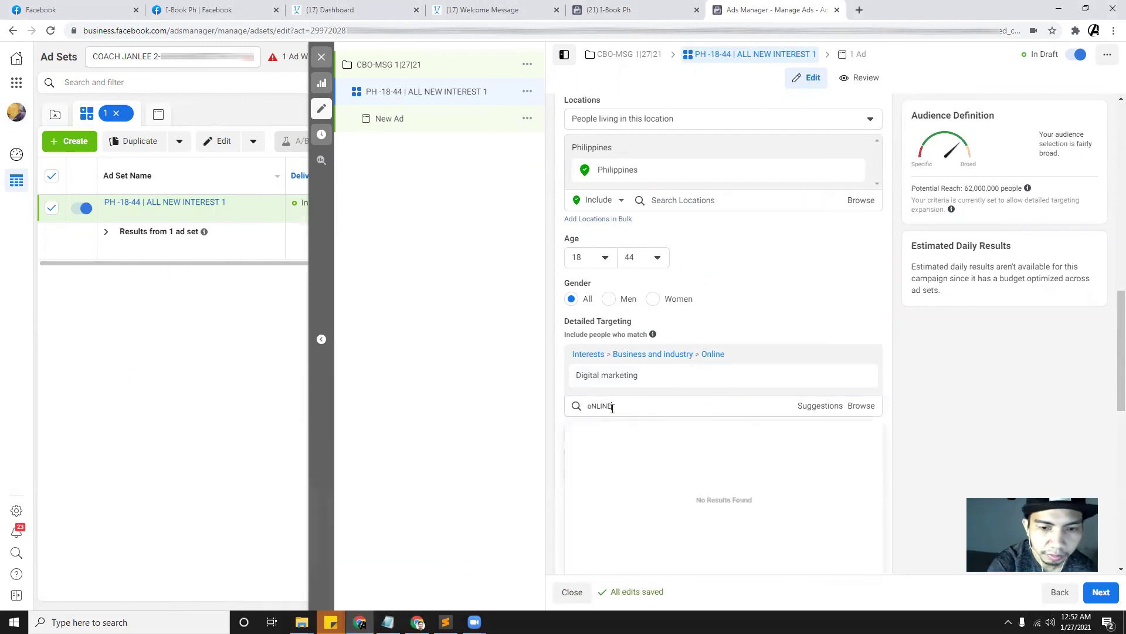
type(" ADVERTISING")
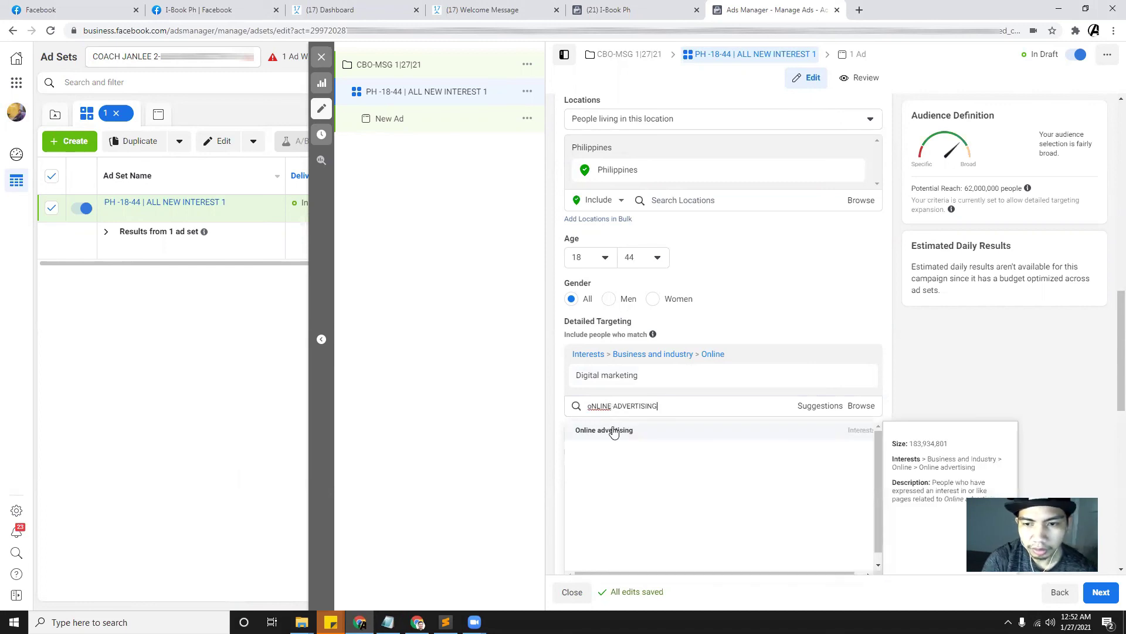
left_click(614, 432)
Step: Check the Notepad list and include Sales as an interest, not the demographic, in the detailed targeting
left_click(387, 622)
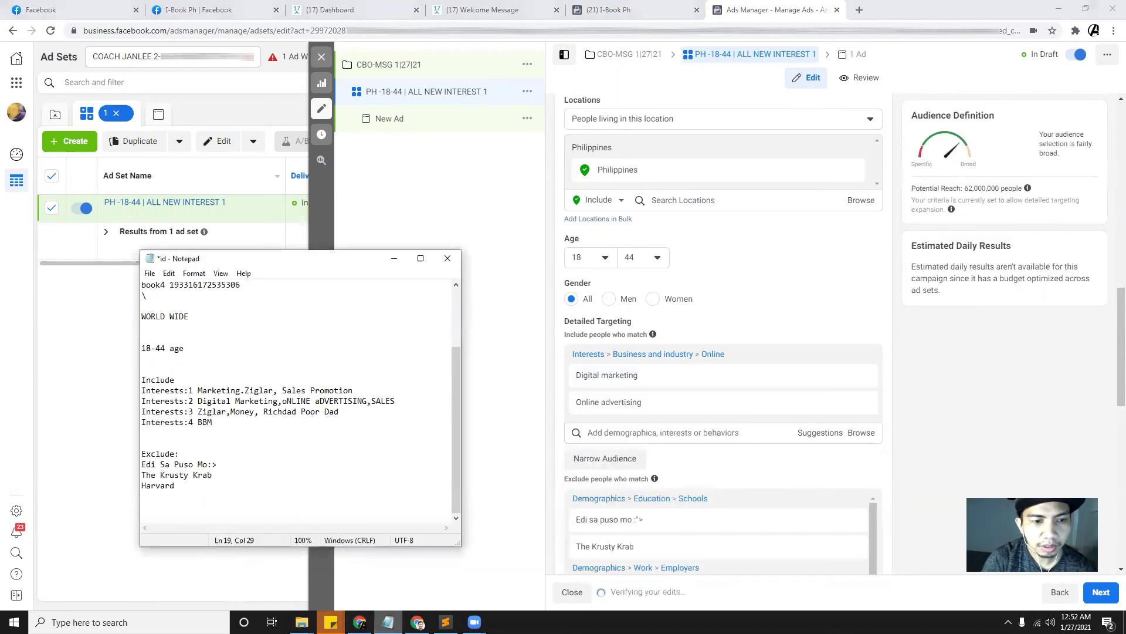
left_click(388, 622)
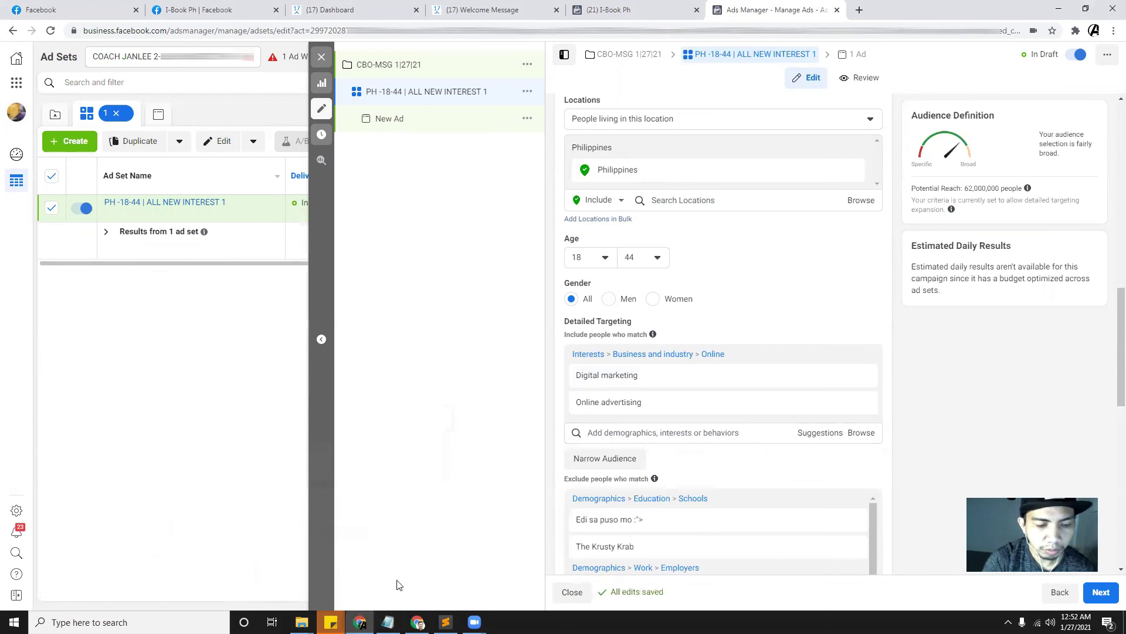
type("sales")
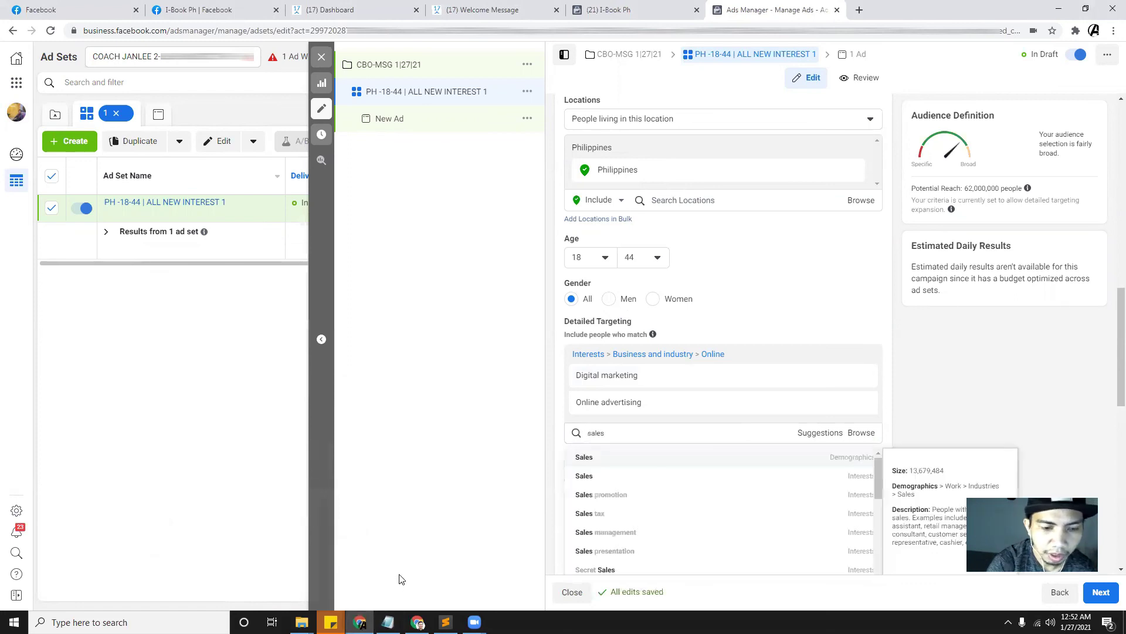
left_click(387, 622)
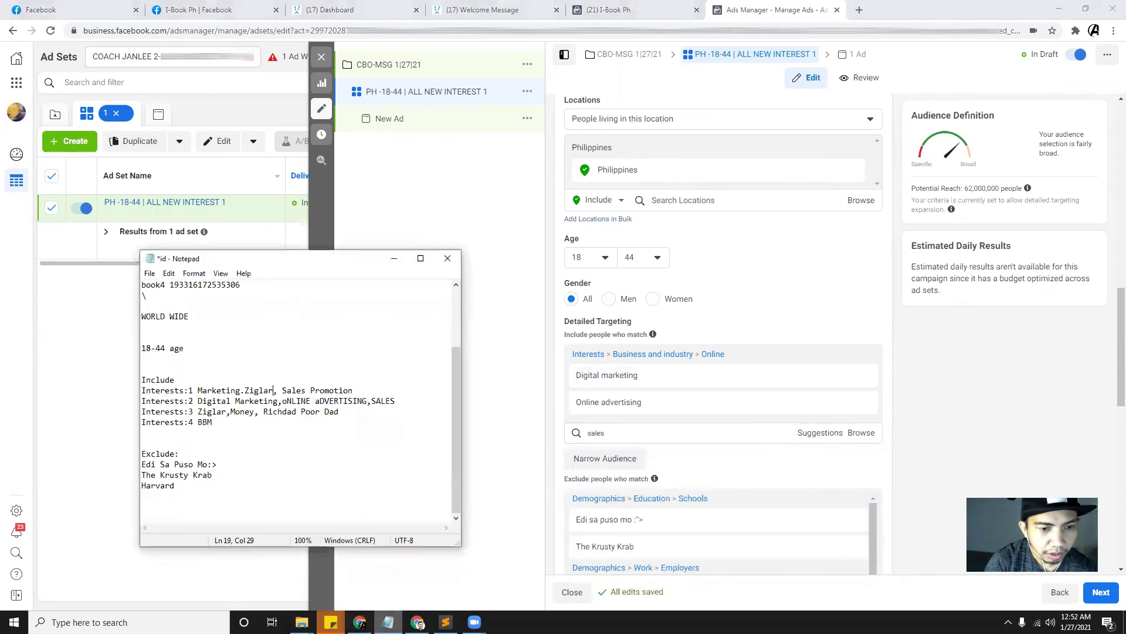
left_click(686, 467)
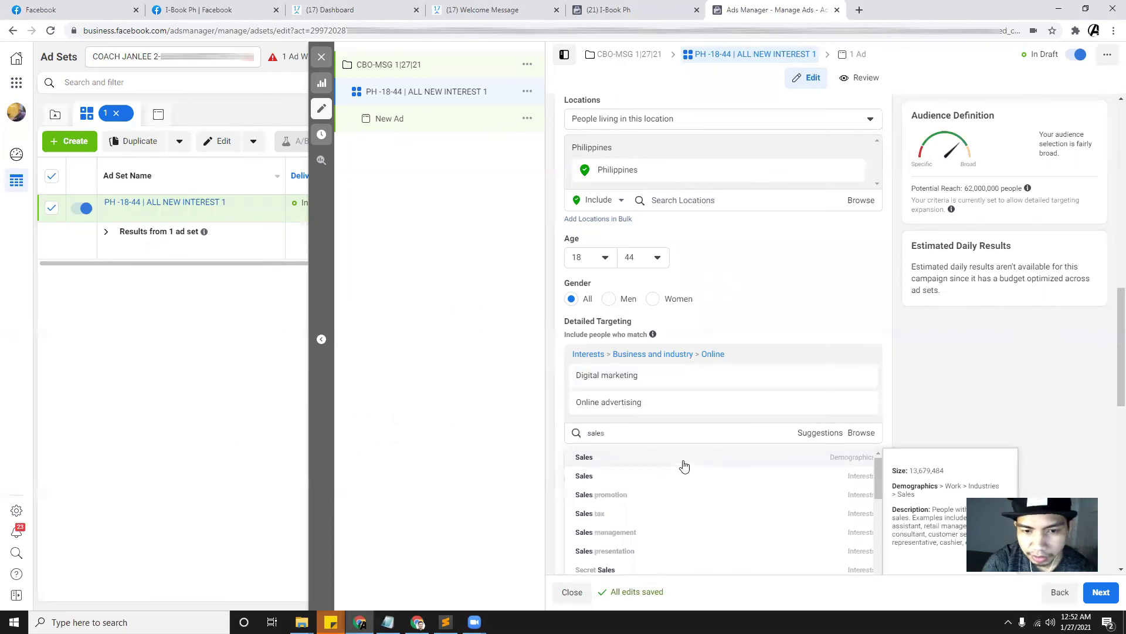
left_click(619, 481)
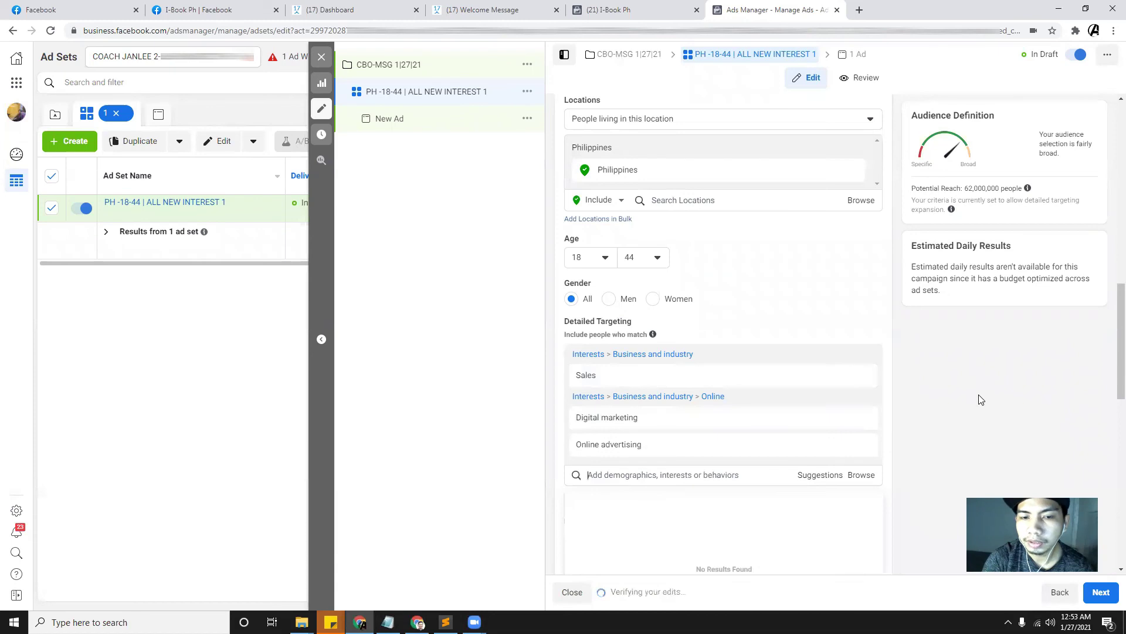
Step: Review the audience's included interests, excluded demographics and detailed targeting expansion setting
scroll(645, 382, "down", 2)
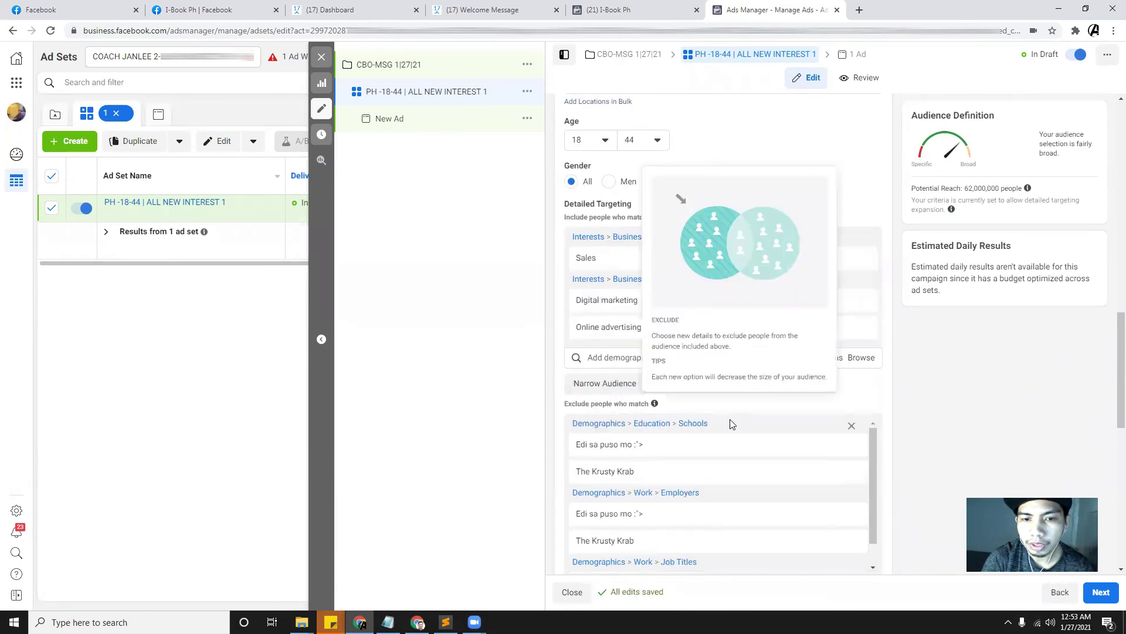
scroll(622, 446, "down", 1)
scroll(668, 464, "up", 1)
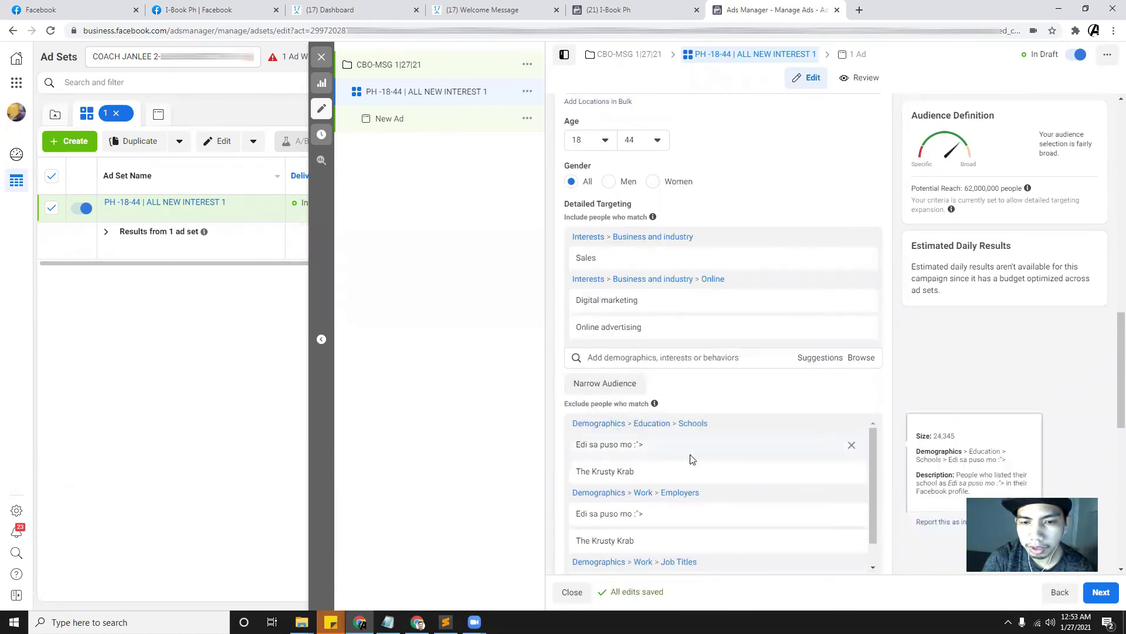
scroll(645, 481, "down", 1)
scroll(606, 454, "up", 1)
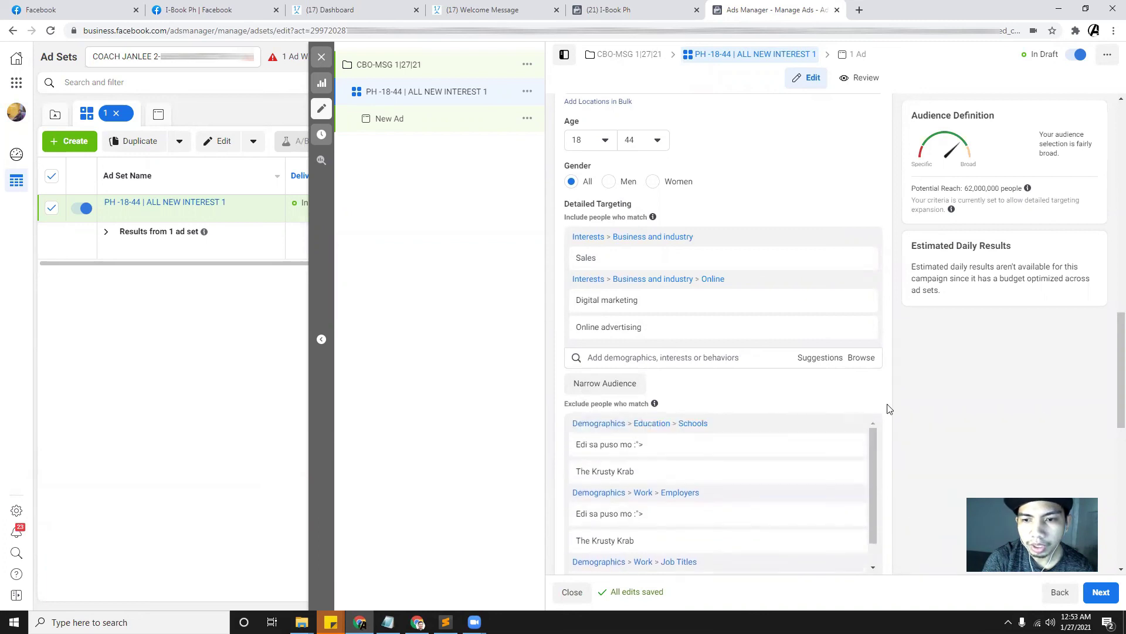
scroll(926, 388, "down", 2)
scroll(926, 387, "down", 1)
scroll(781, 407, "down", 3)
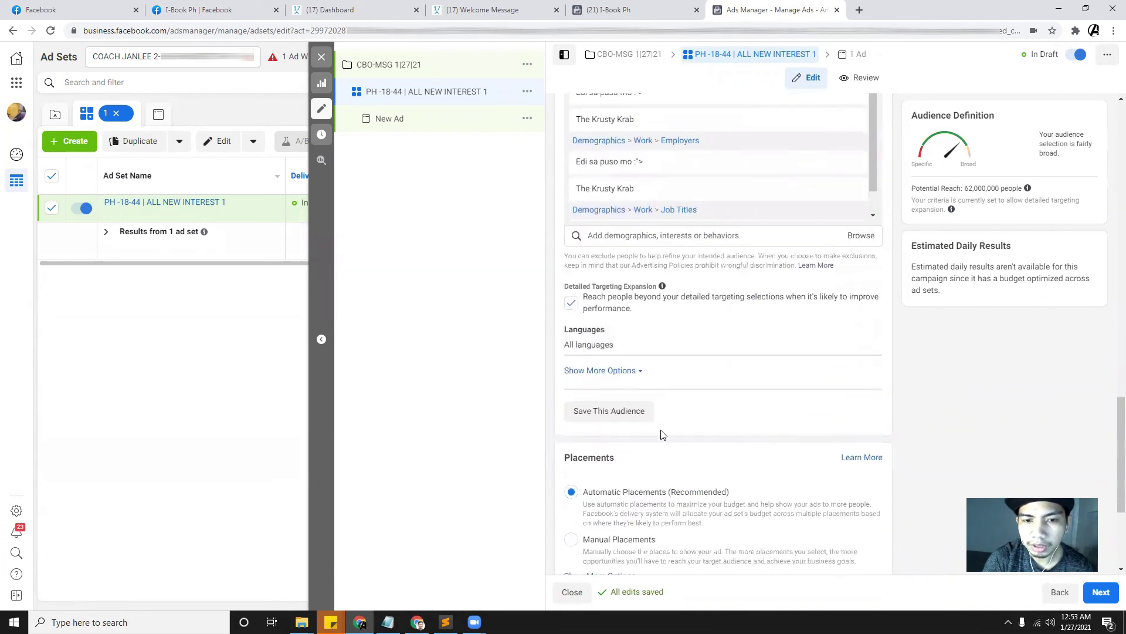
Step: Save the current audience under the name NEW INTEREST 2
left_click(630, 416)
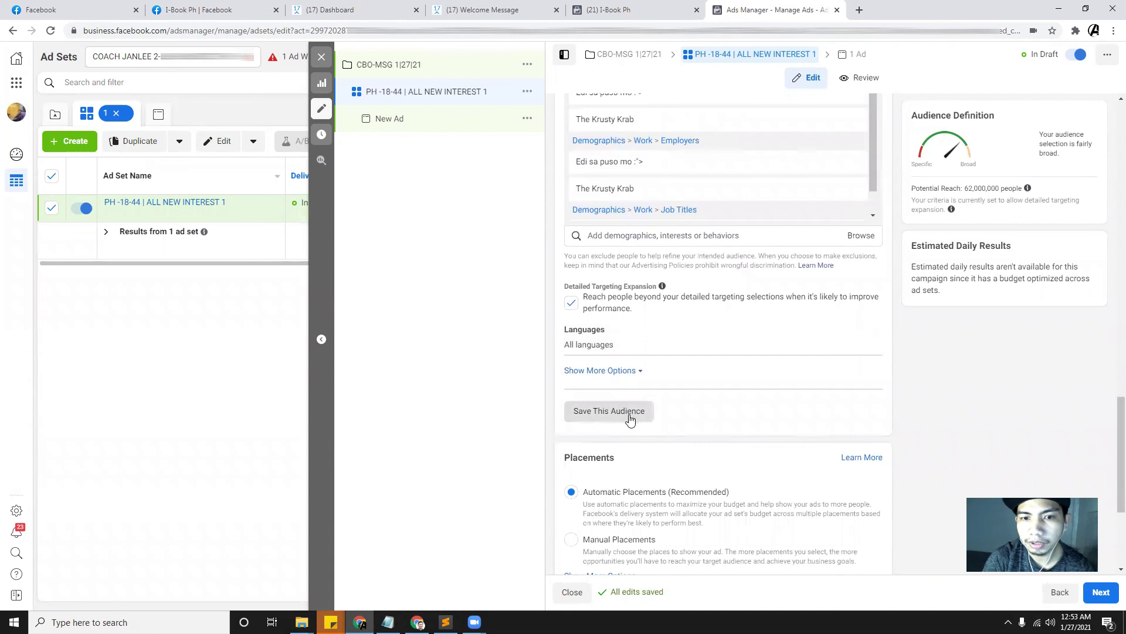
triple_click(596, 217)
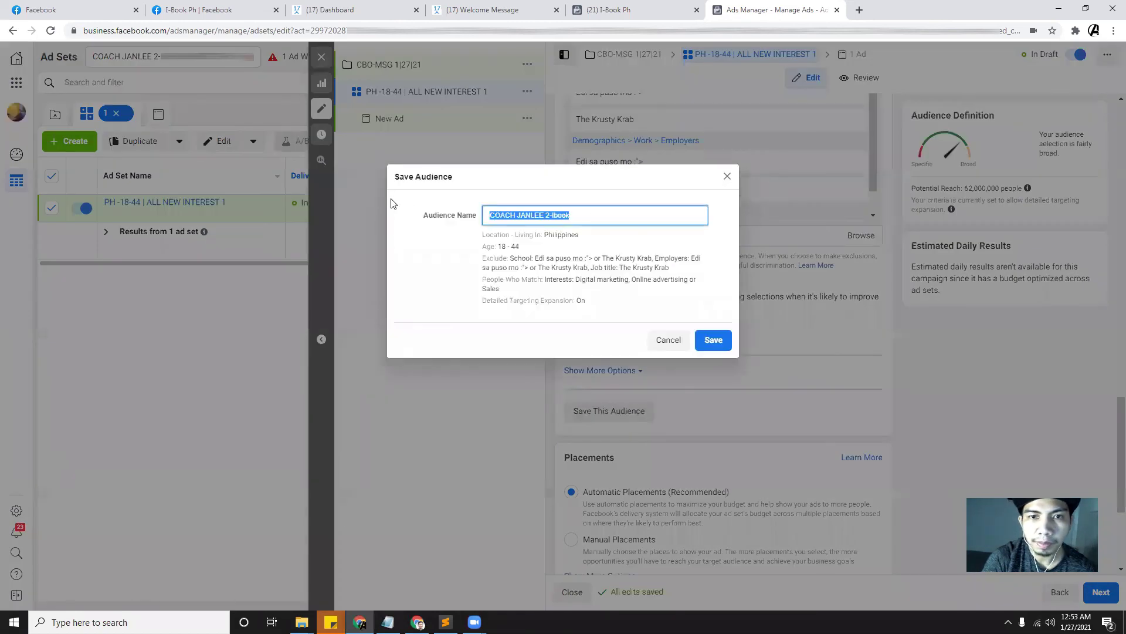
type("inint")
key("BackSpace")
key("BackSpace")
key("BackSpace")
type("NEW")
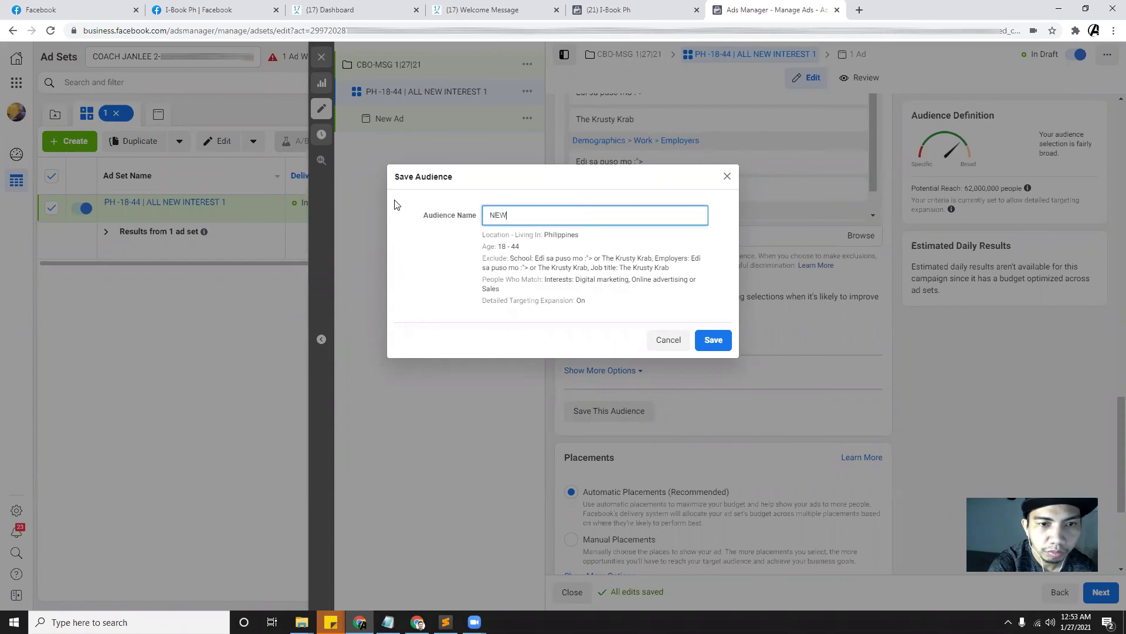
type(" INTEREST 2")
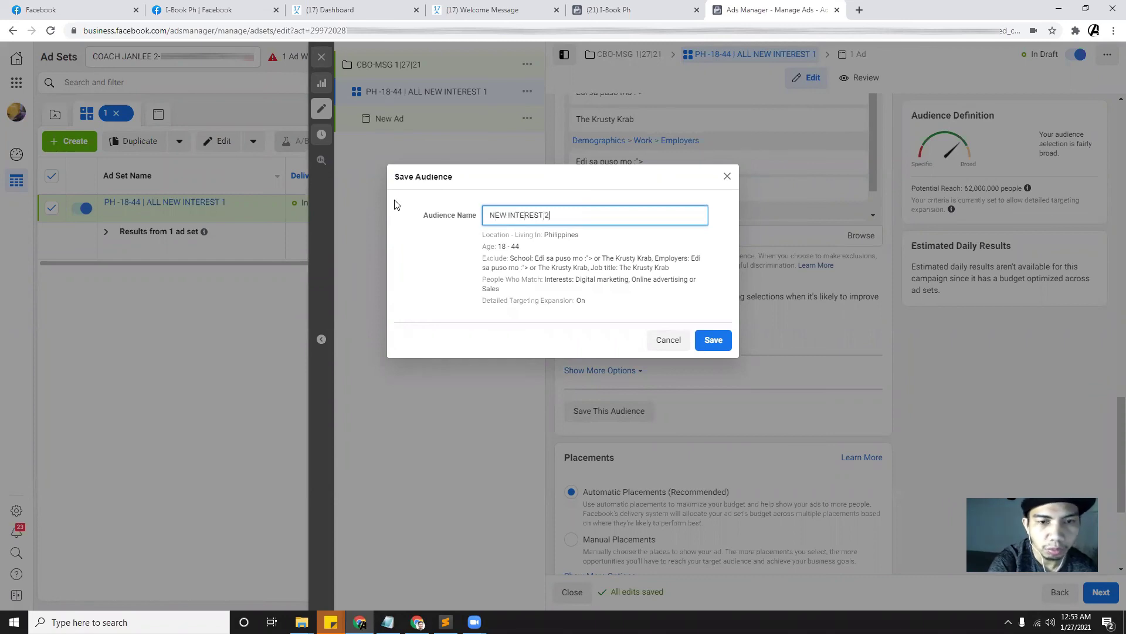
left_click(715, 341)
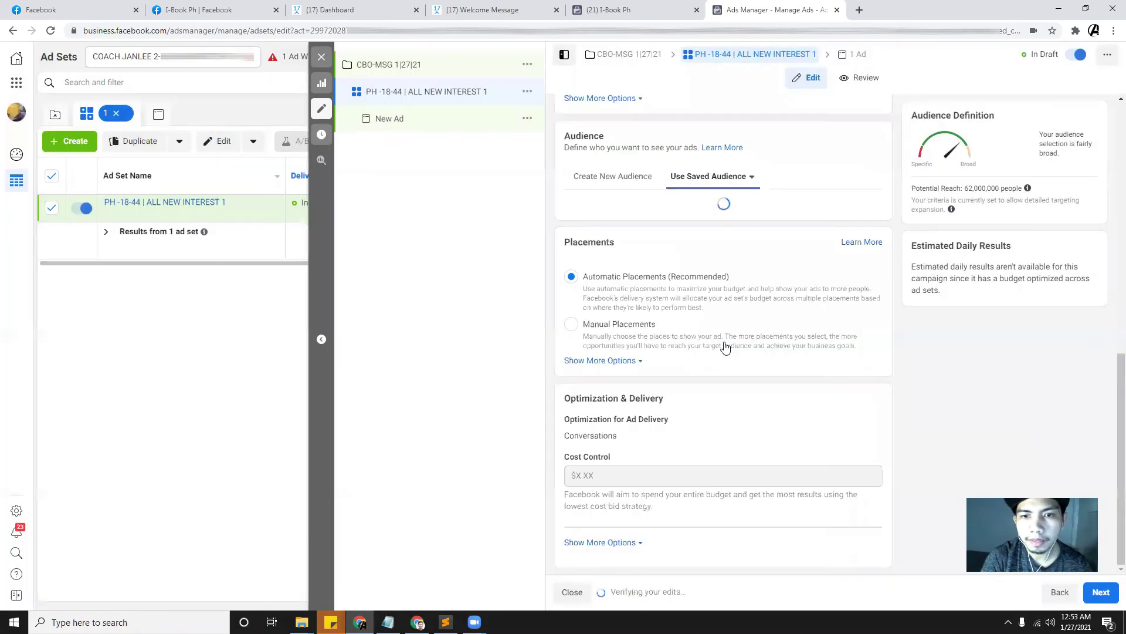
Step: Check the saved audiences, duplicate NEW INTEREST 2 and remove its included interests Sales, Digital marketing and Online advertising
left_click(734, 181)
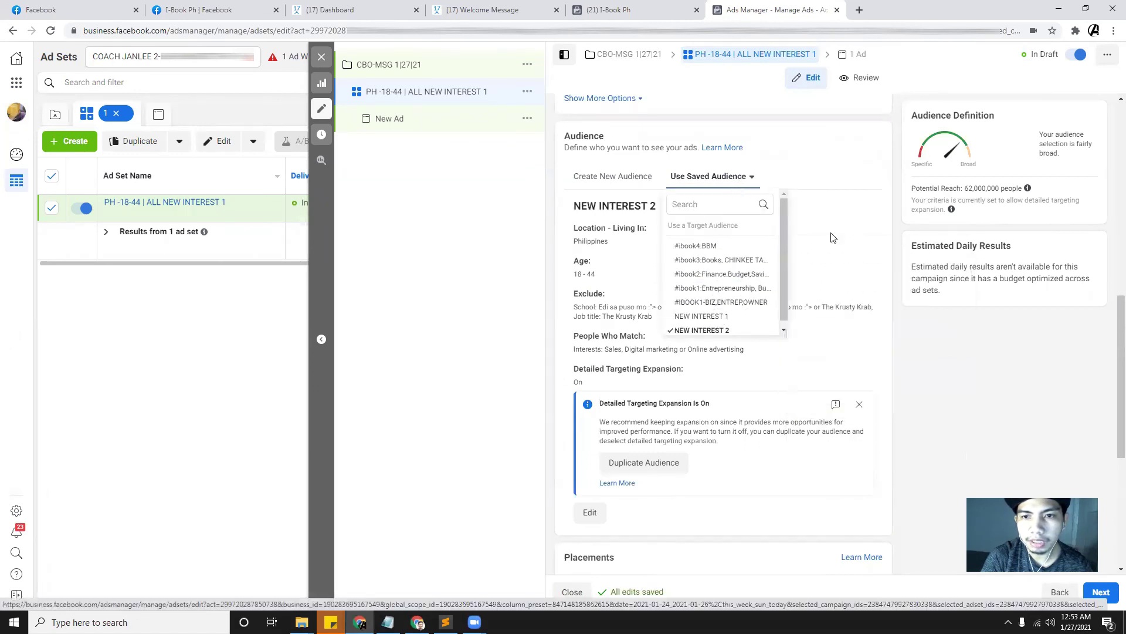
left_click(874, 349)
scroll(715, 291, "down", 3)
left_click(651, 287)
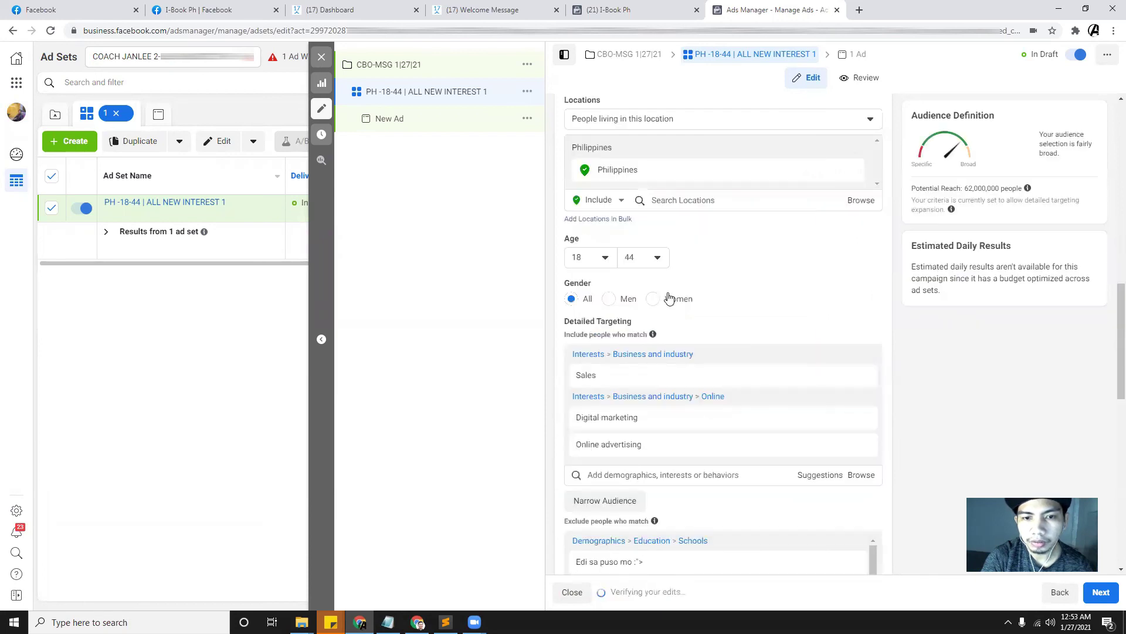
scroll(669, 299, "down", 2)
left_click(860, 259)
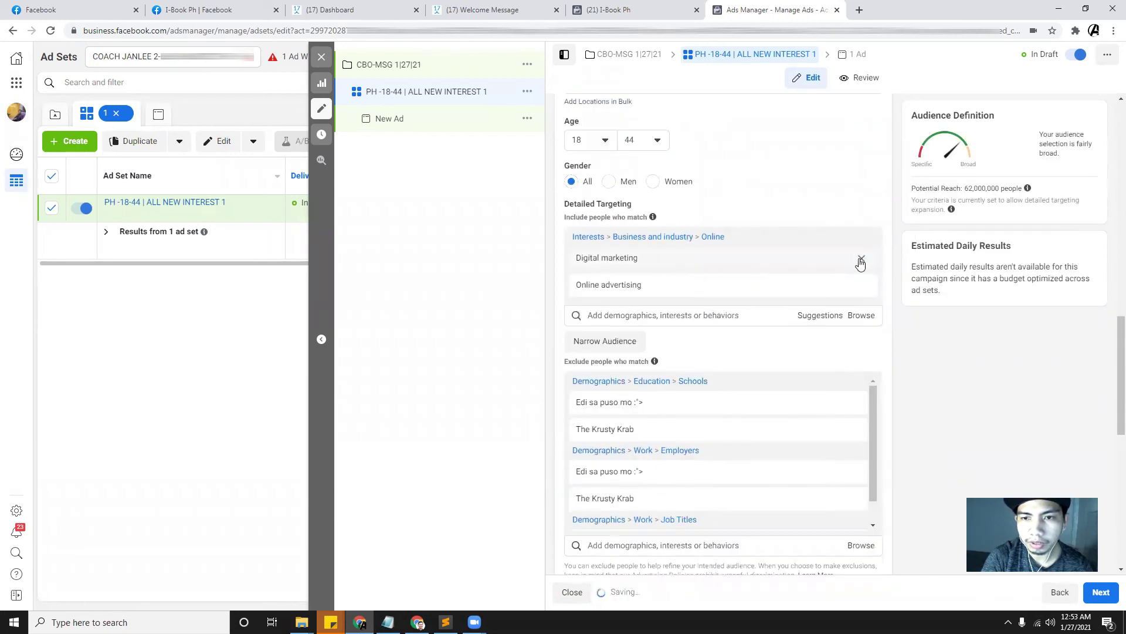
left_click(860, 260)
left_click(860, 259)
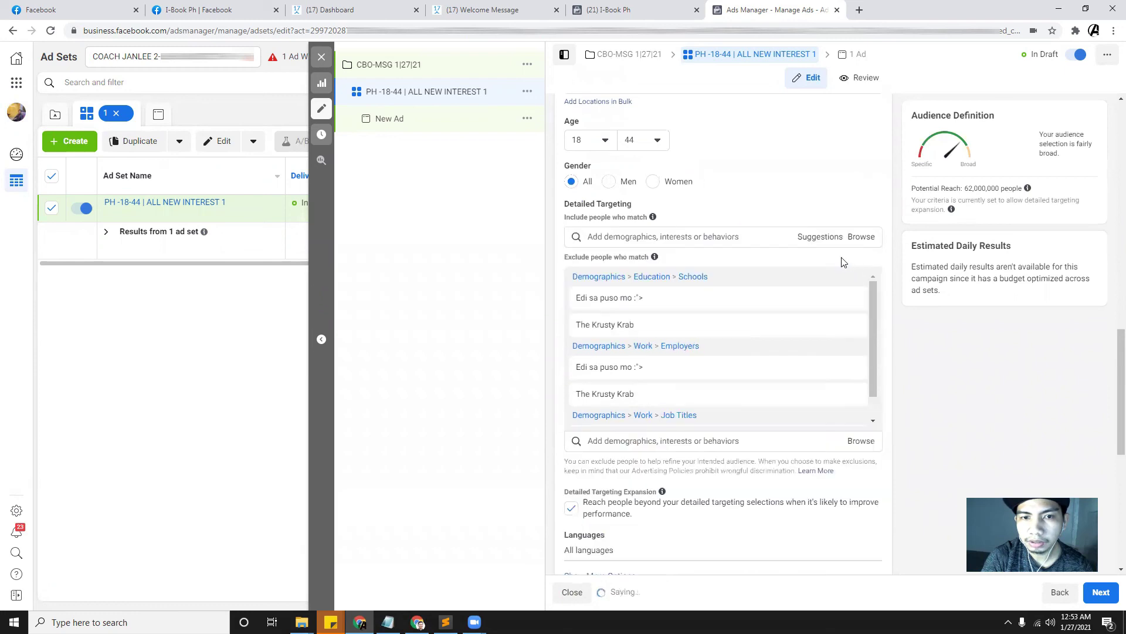
Step: Switch to the Notepad list and replace Ziglar with mONEY in the Interests:3 line
left_click(617, 241)
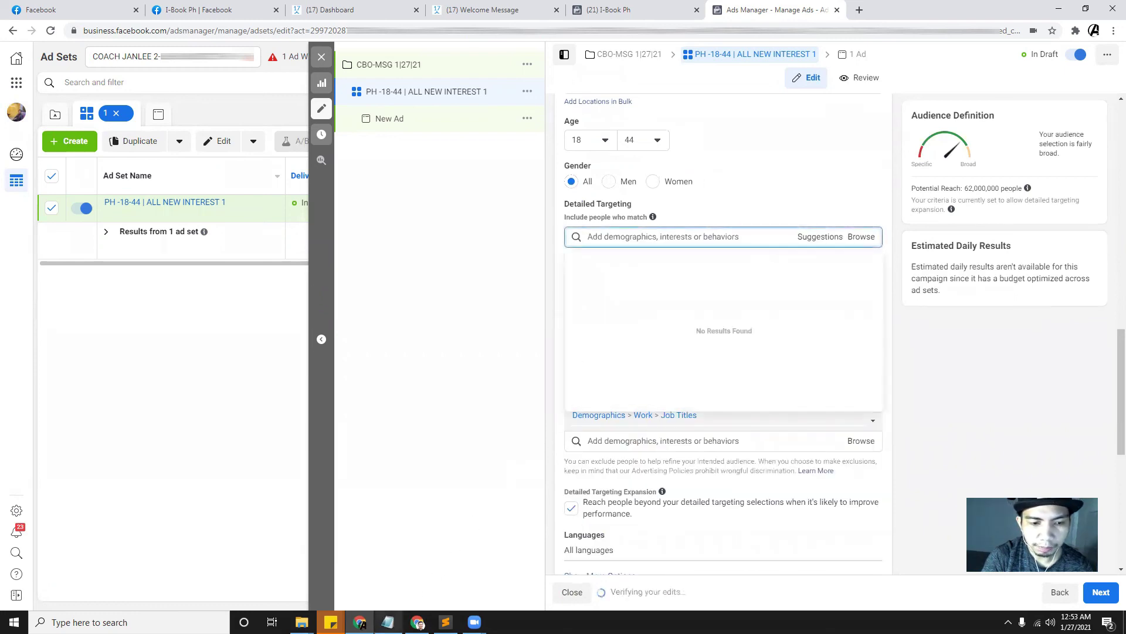
key("alt+Tab")
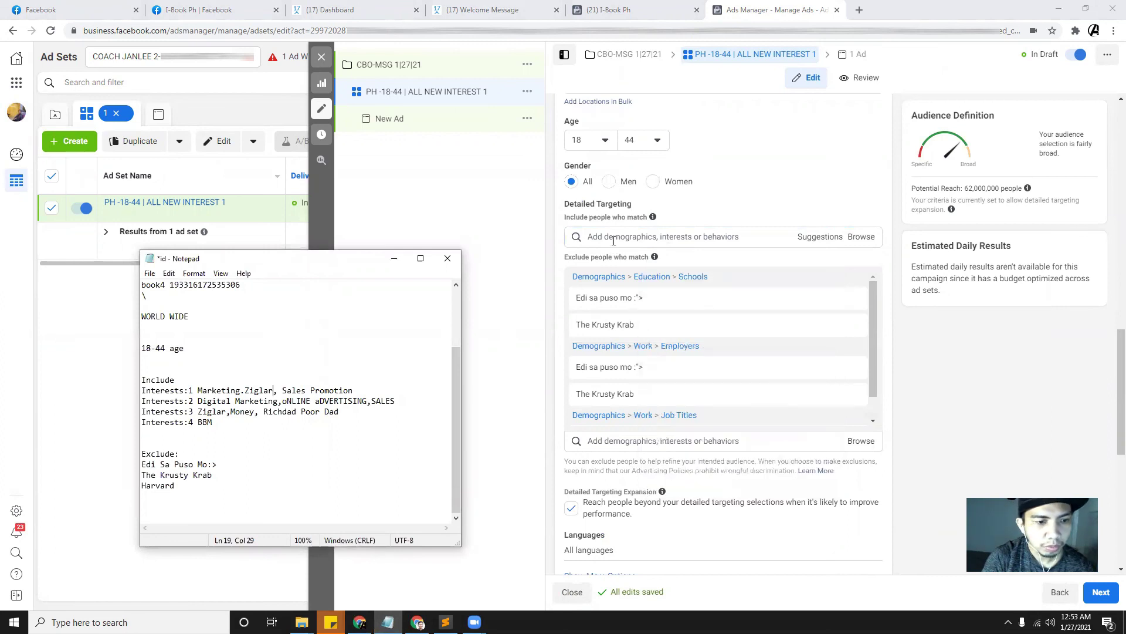
left_click_drag(227, 411, 198, 411)
type("mONEY")
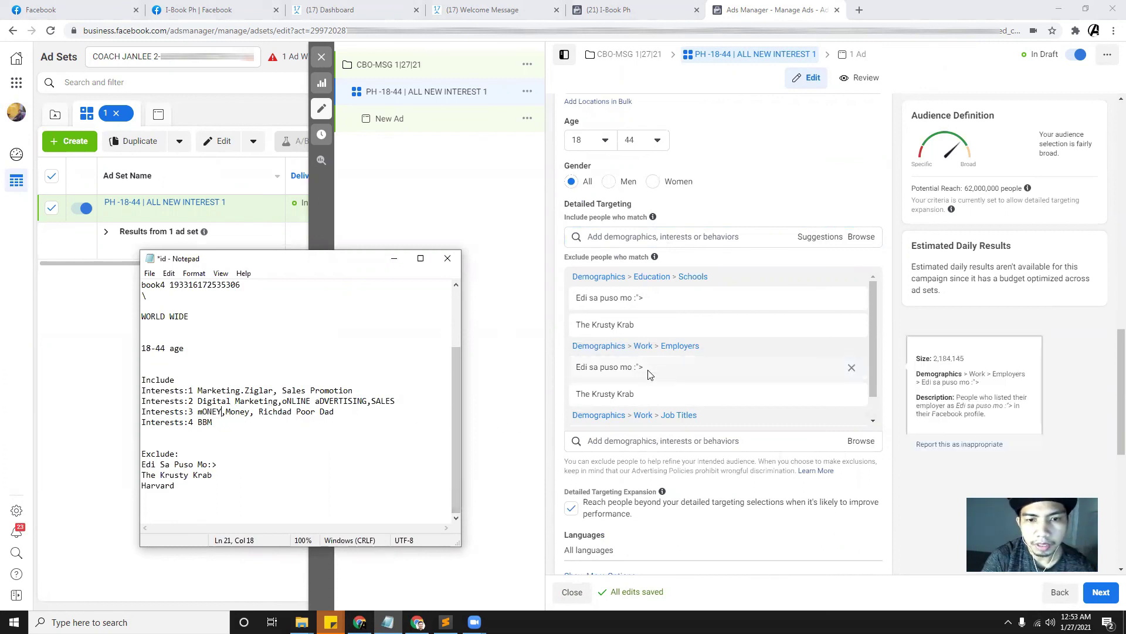
Step: Include the Money interest in the ad set's detailed targeting
left_click(612, 239)
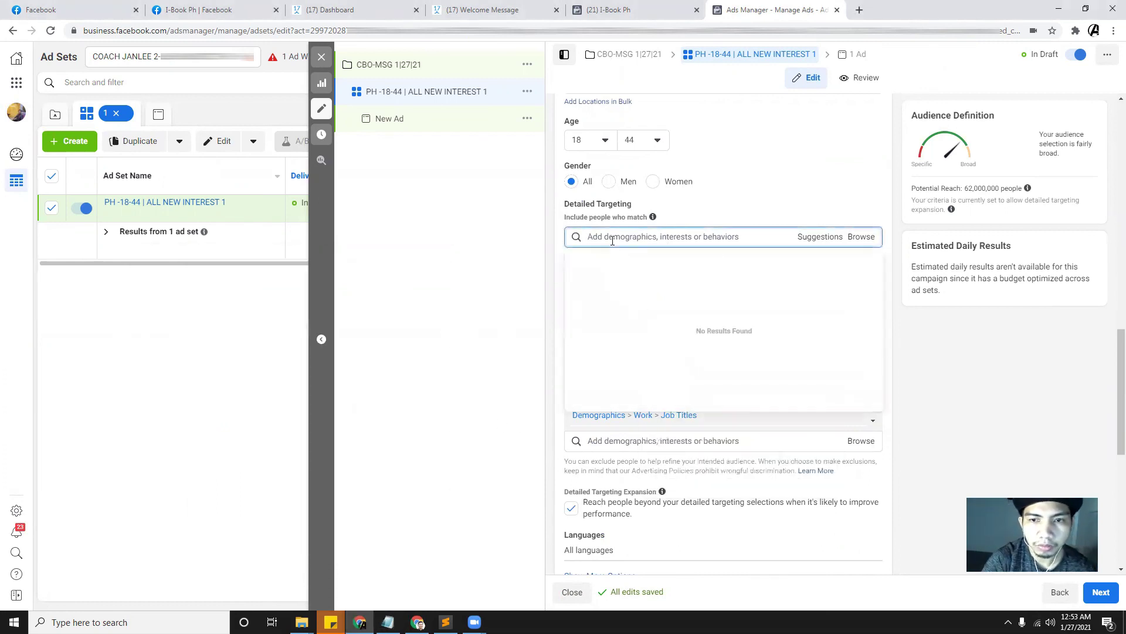
type("mONEY")
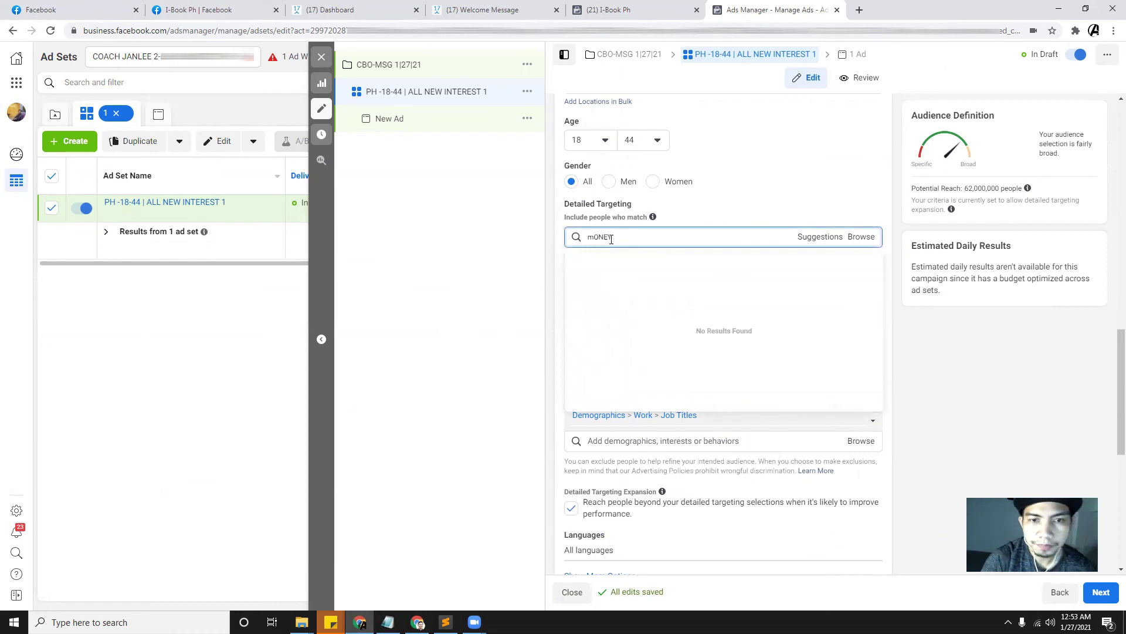
left_click(592, 262)
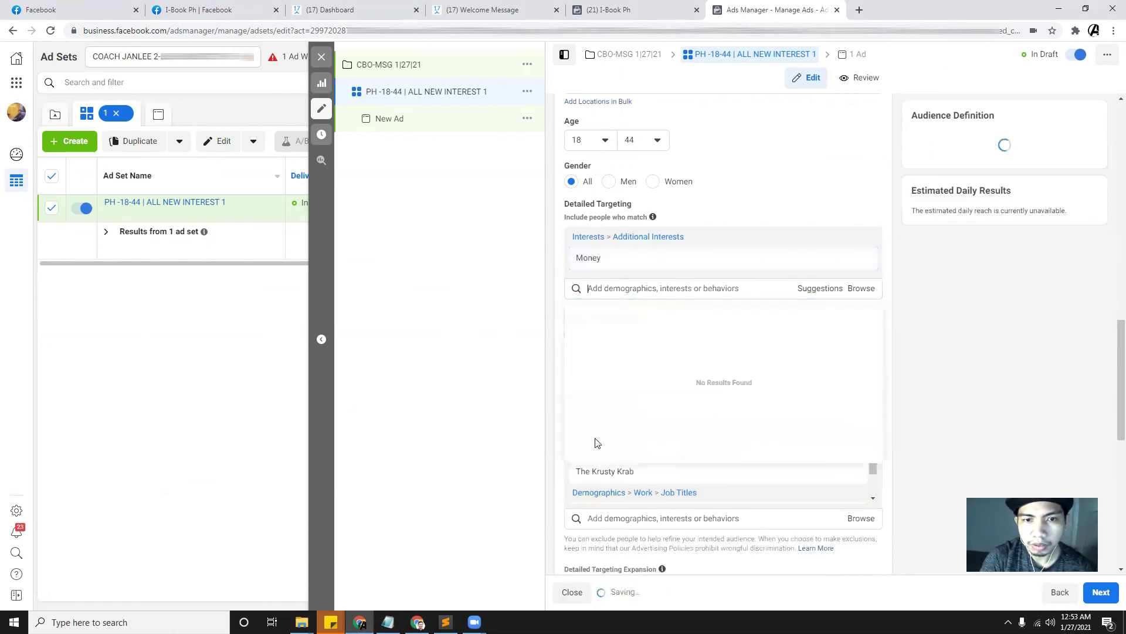
Step: Consult the Notepad list for interest set 3 and include the Rich Dad Poor Dad interest in the detailed targeting
left_click(388, 622)
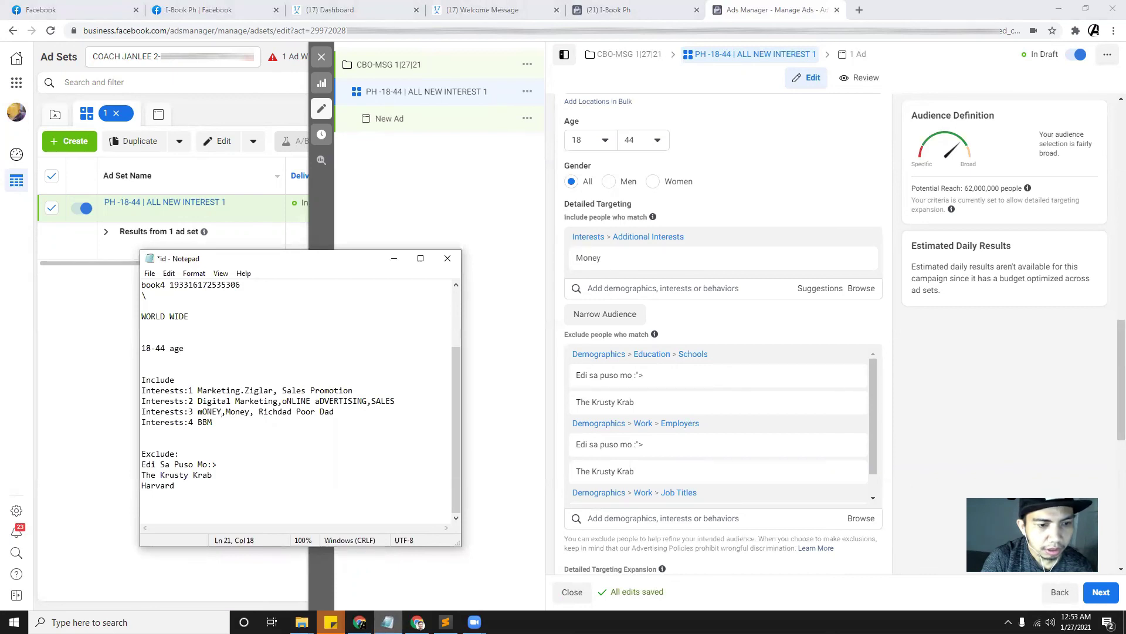
left_click(651, 288)
type("R")
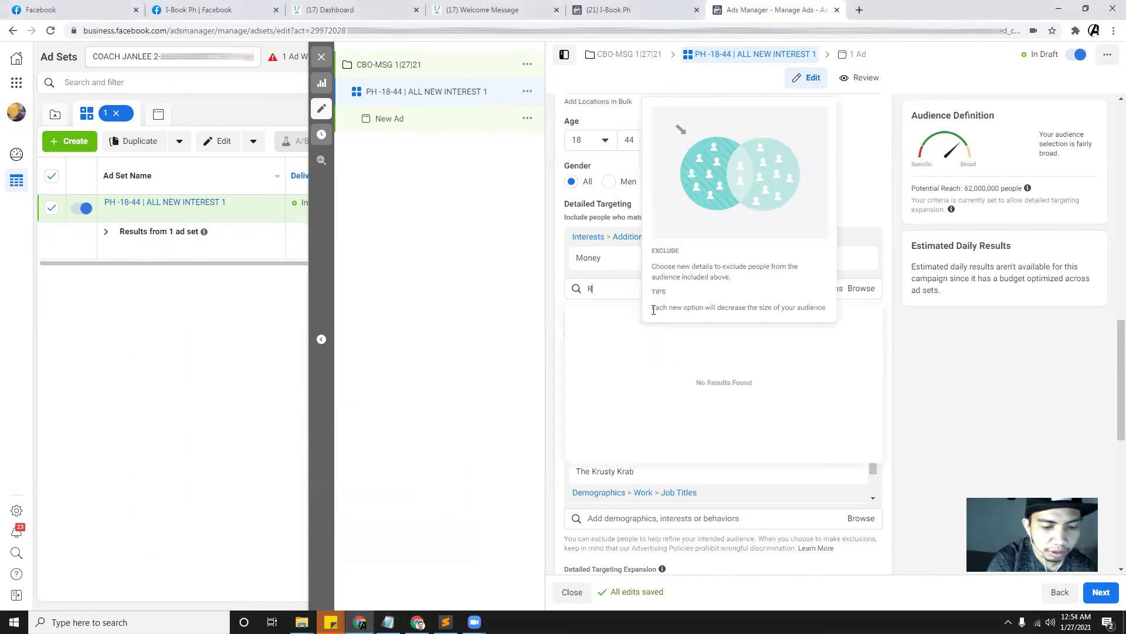
type("ICH DAD POOR")
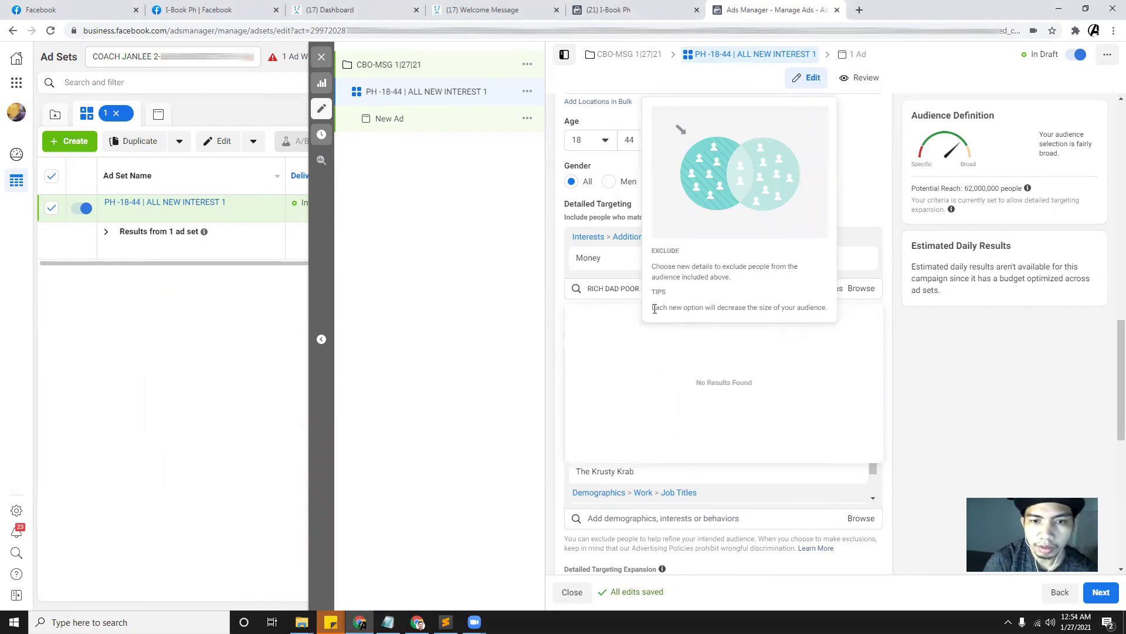
left_click(621, 329)
Step: Delete the duplicate Money entry from the Interests:3 line in Notepad and add a comma after Richdad Poor Dad
left_click(388, 622)
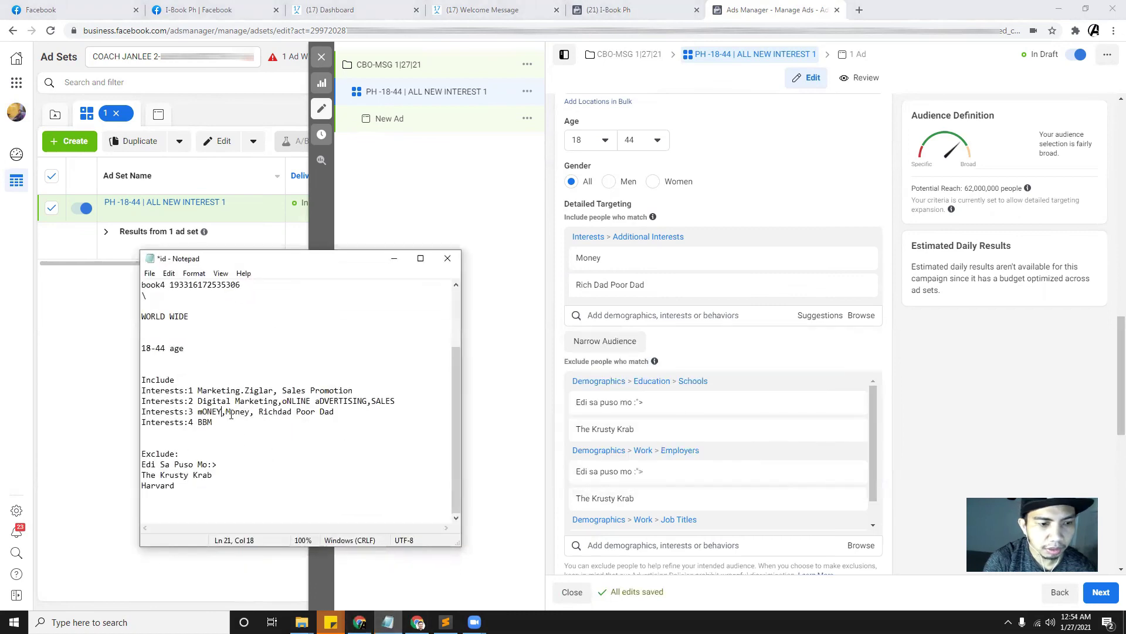
left_click_drag(253, 413, 236, 411)
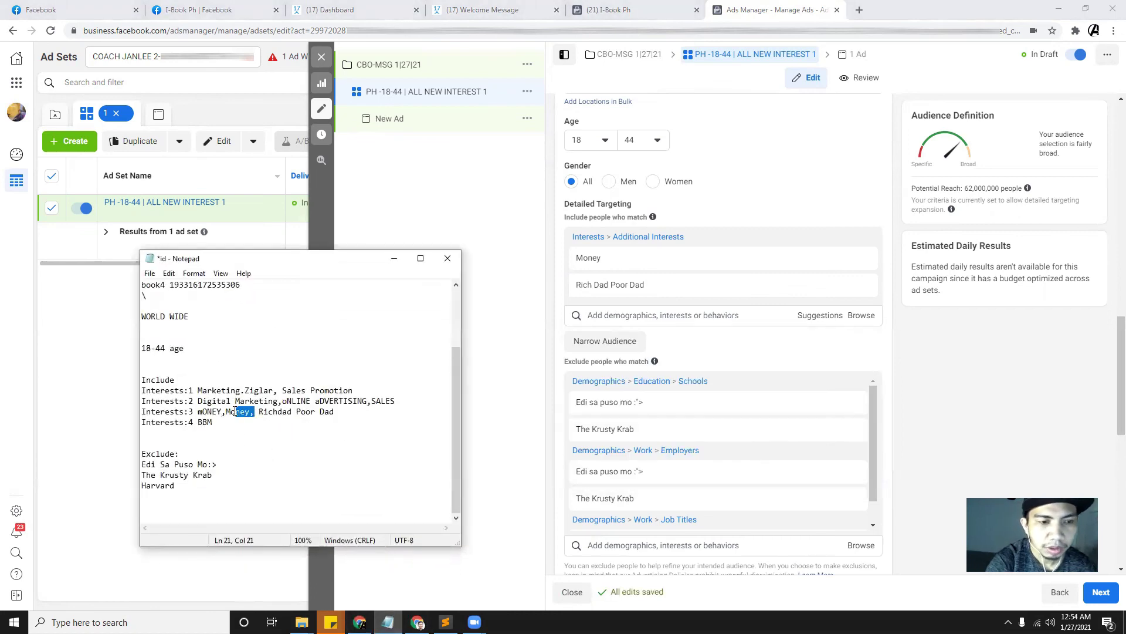
key("BackSpace")
key("BackSpace")
key("BackSpace")
key("BackSpace")
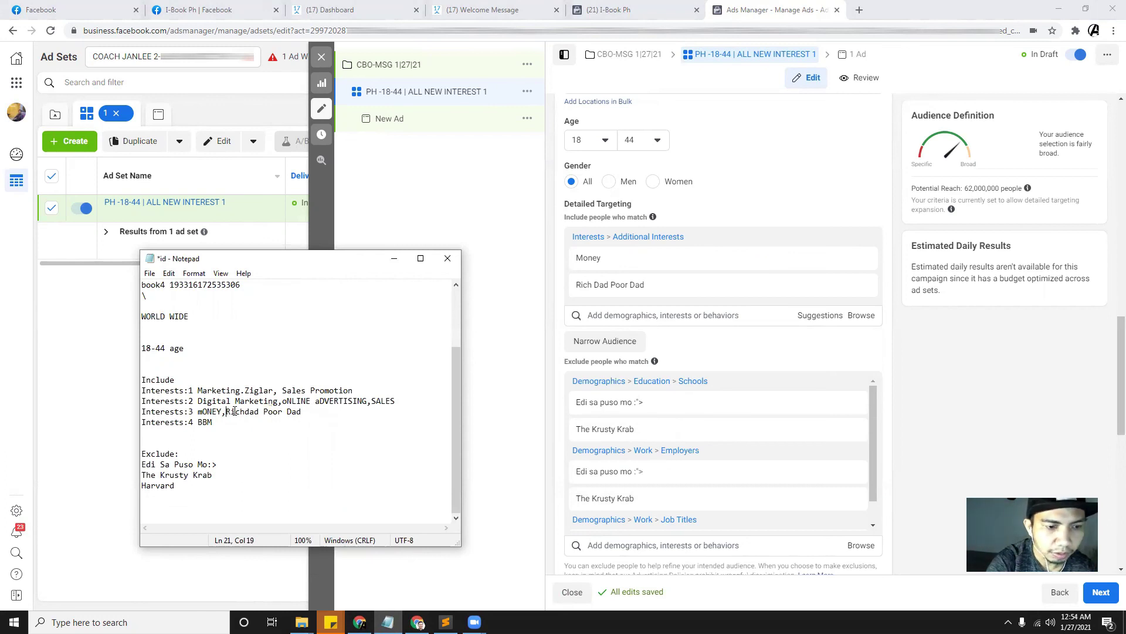
left_click(343, 411)
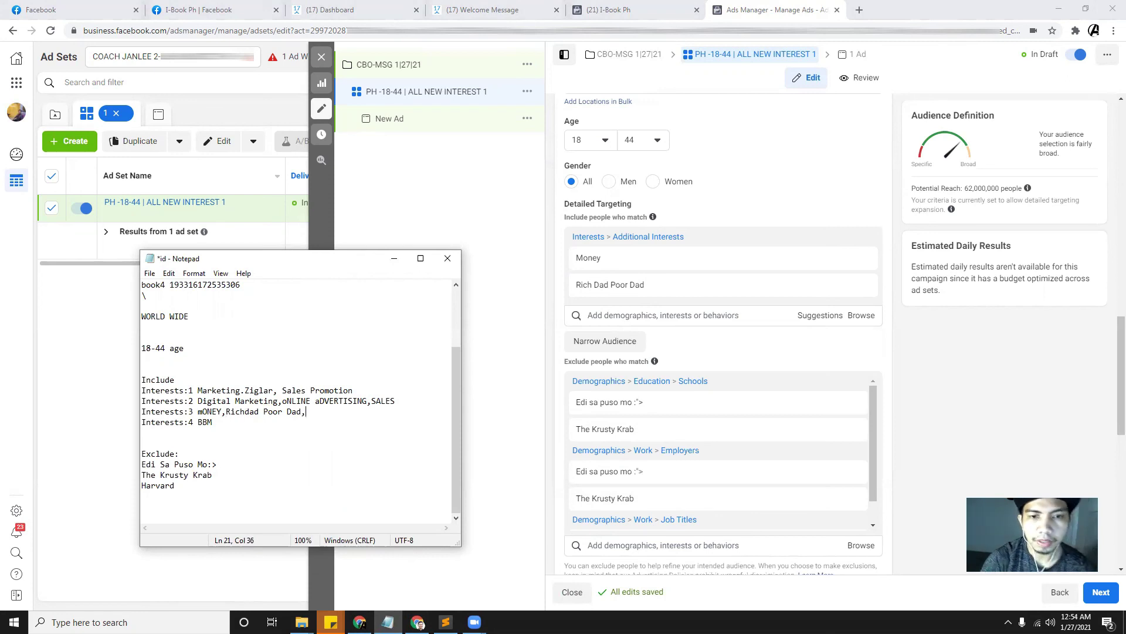
Step: Include the Francis Kong interest in the ad set's detailed targeting
left_click(655, 313)
type("FRANCIS CON")
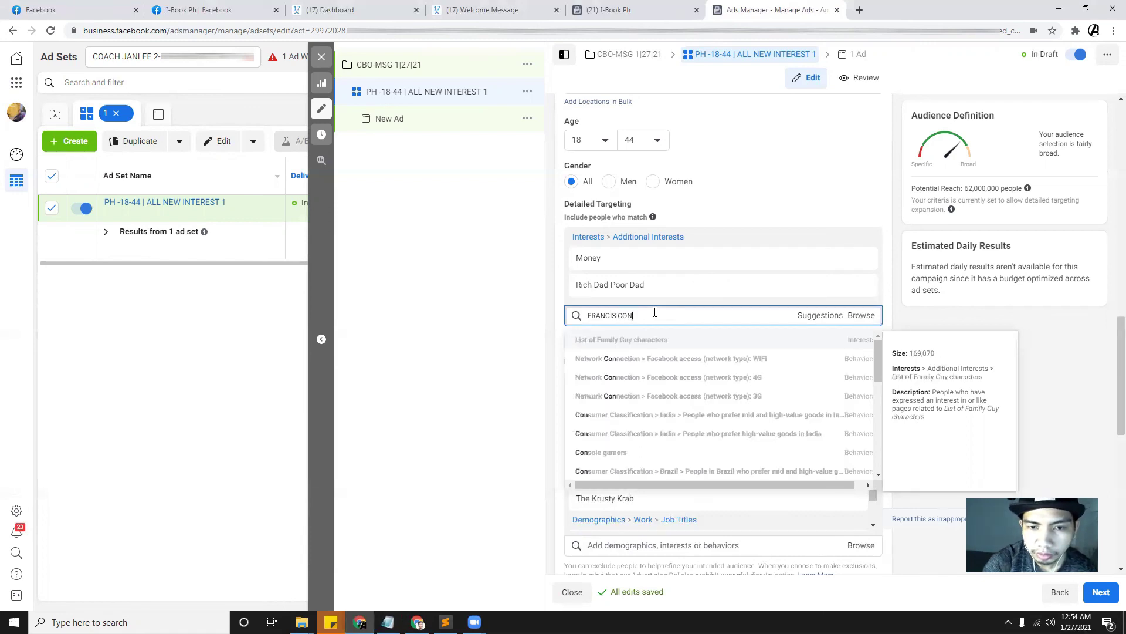
type("KOG")
key("BackSpace")
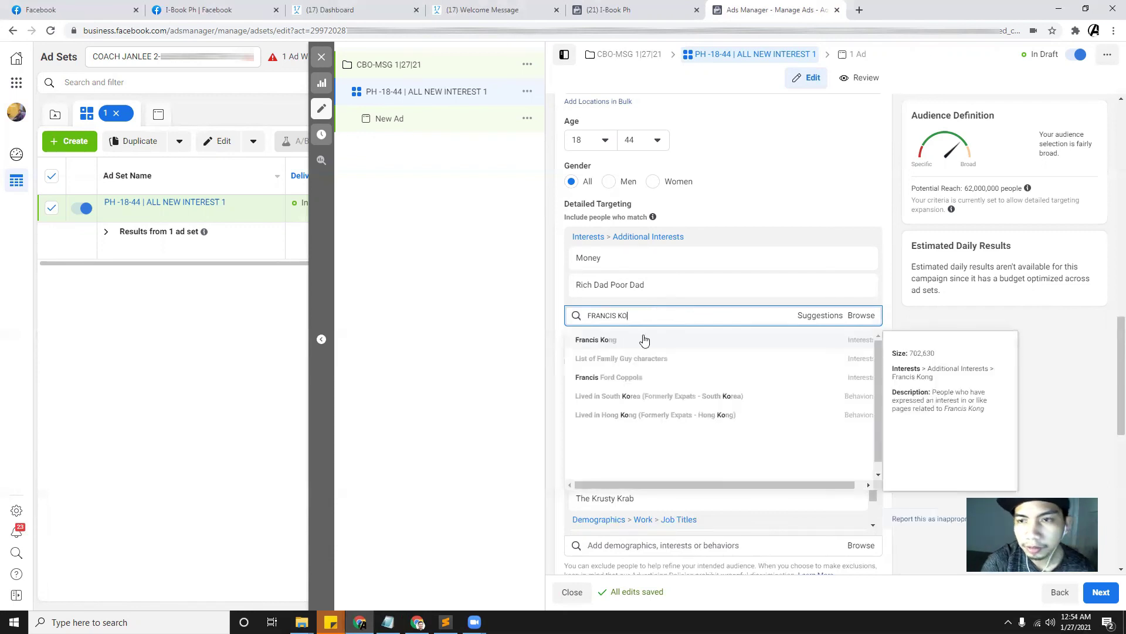
left_click(644, 340)
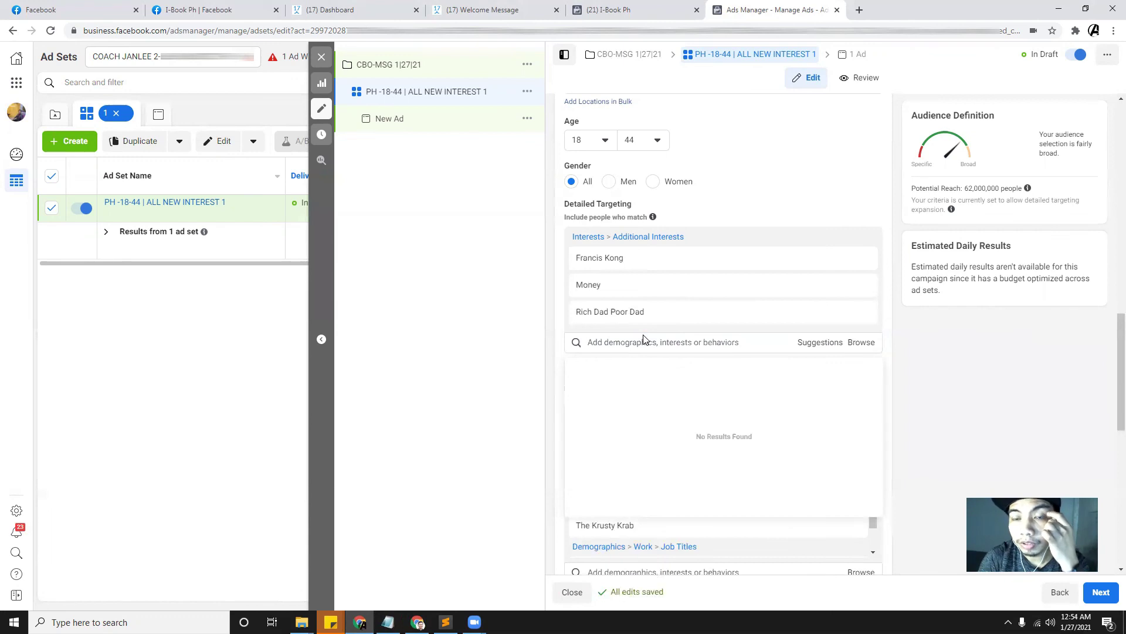
left_click(985, 326)
Step: Save the ad set's current targeting as a reusable audience named NEW INTEREST 3
scroll(704, 423, "down", 1)
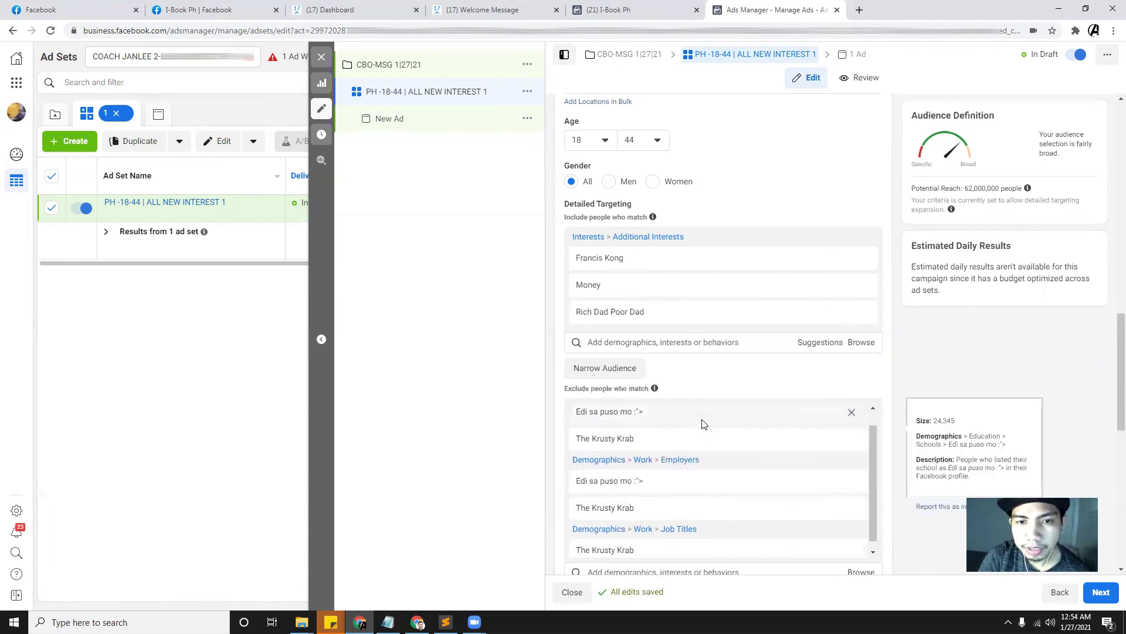
scroll(849, 414, "down", 2)
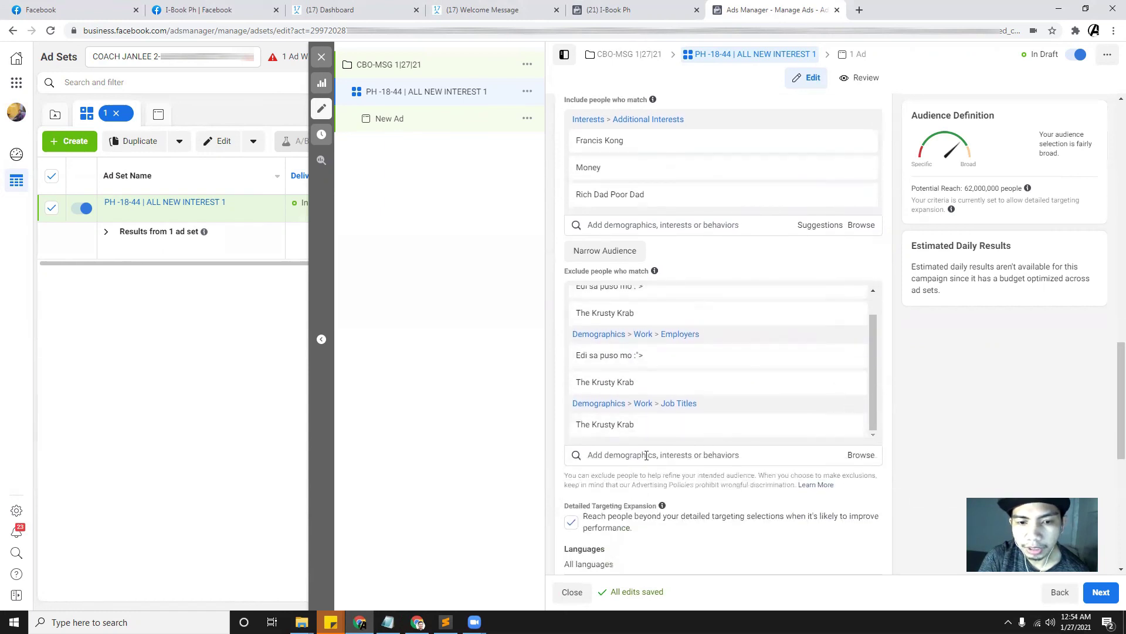
scroll(645, 452, "down", 3)
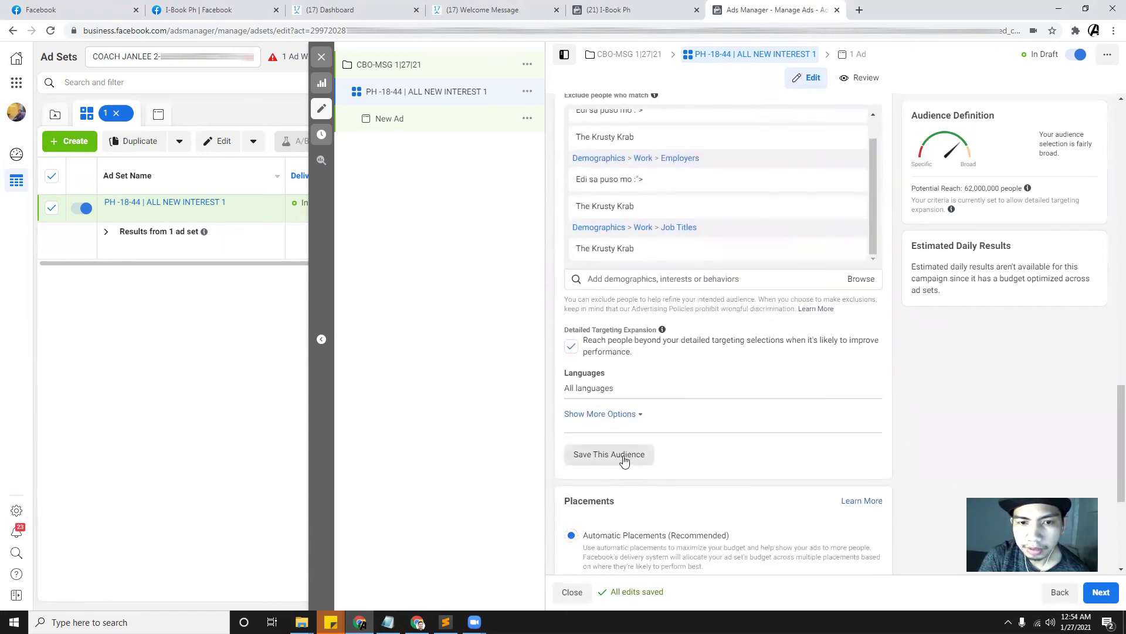
left_click(624, 461)
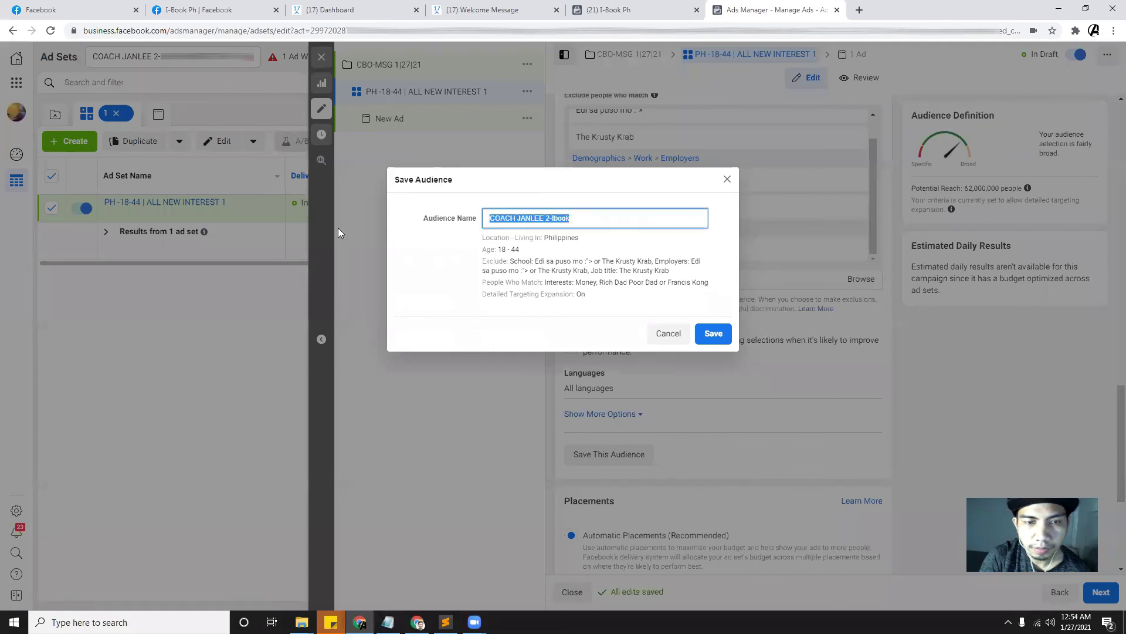
type("NEW IN")
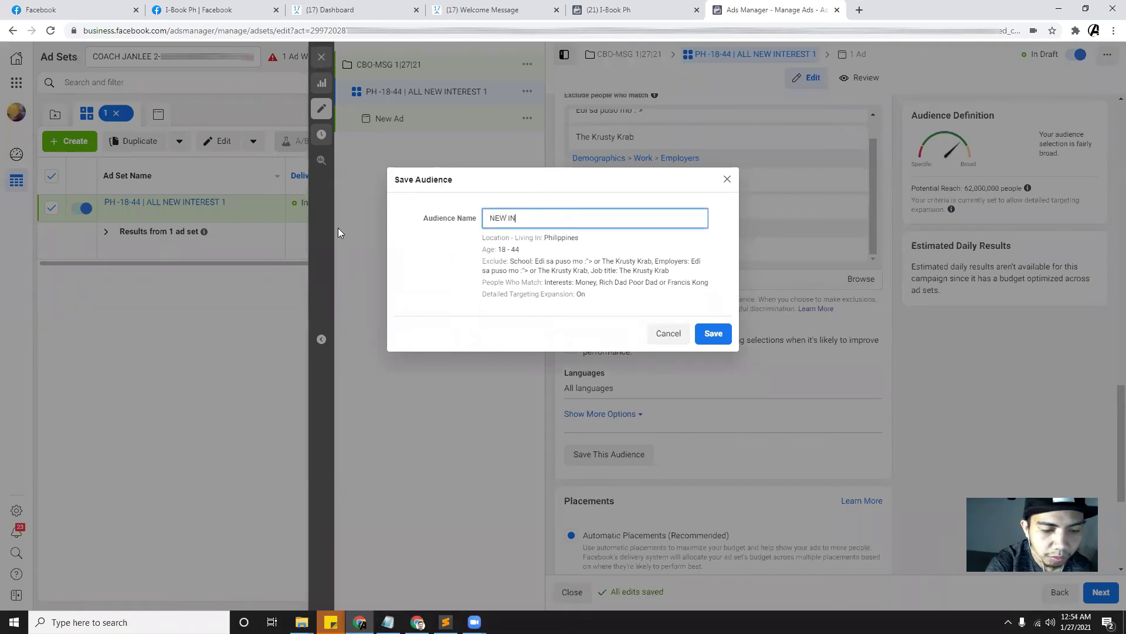
type("TEREST 3")
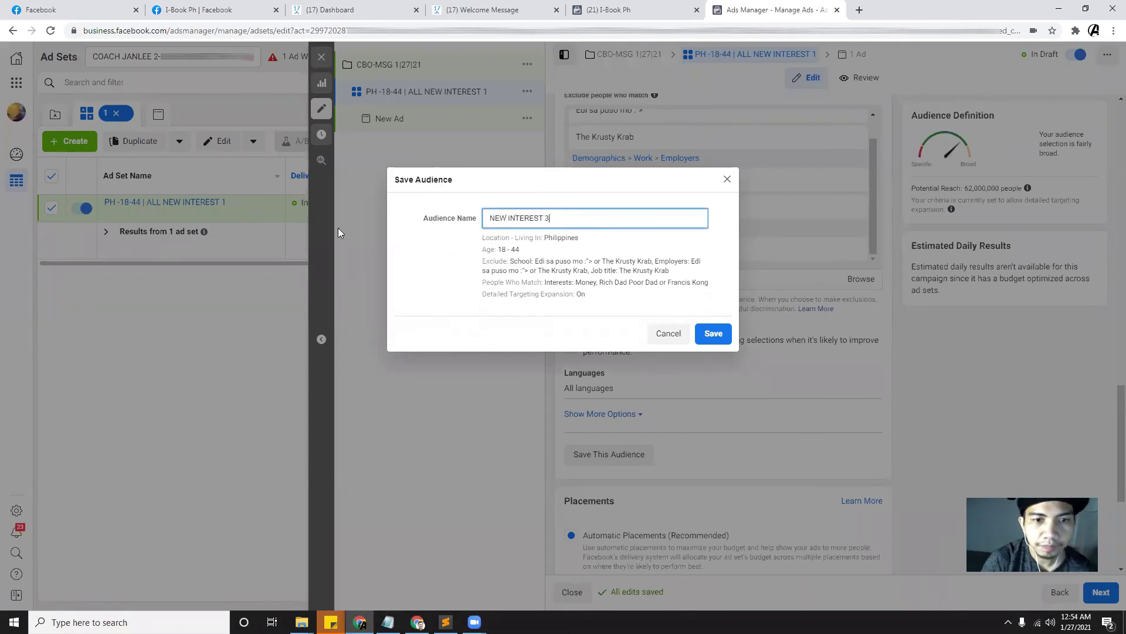
left_click(712, 334)
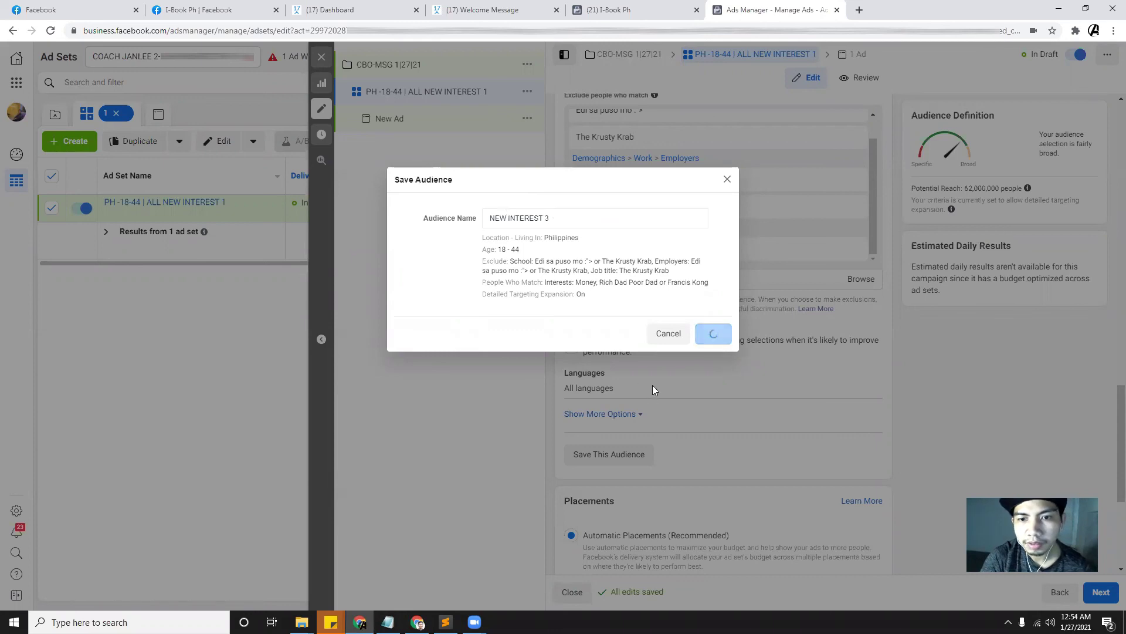
Step: Duplicate the saved audience and remove the Francis Kong, Money and Rich Dad Poor Dad interests from its included targeting
scroll(657, 378, "down", 2)
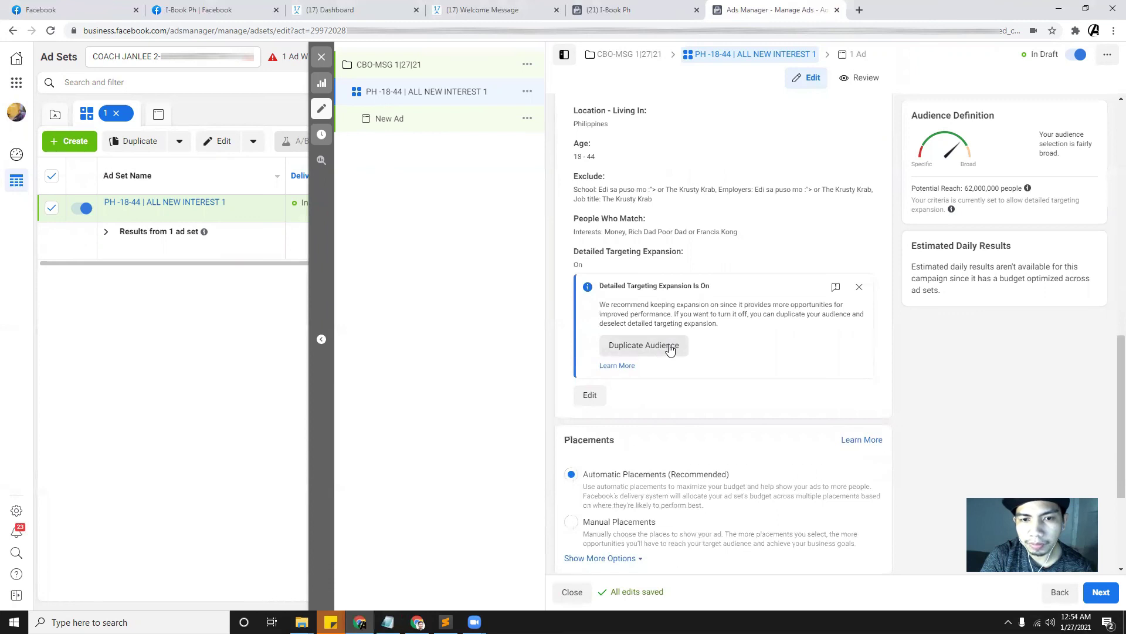
left_click(671, 349)
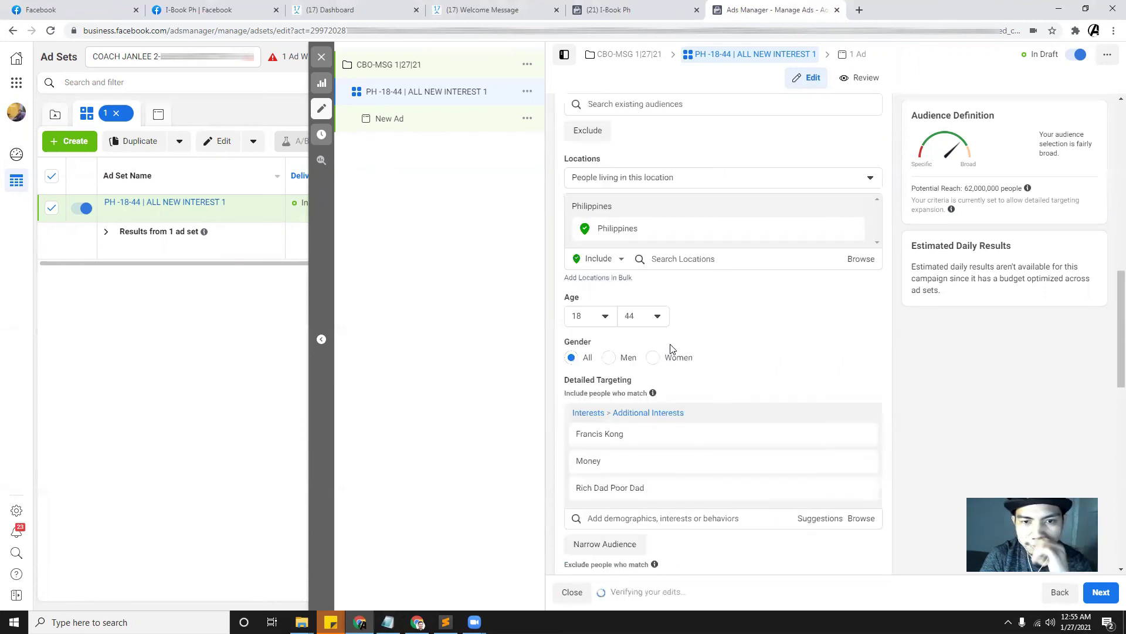
scroll(726, 354, "down", 2)
mouse_move(931, 367)
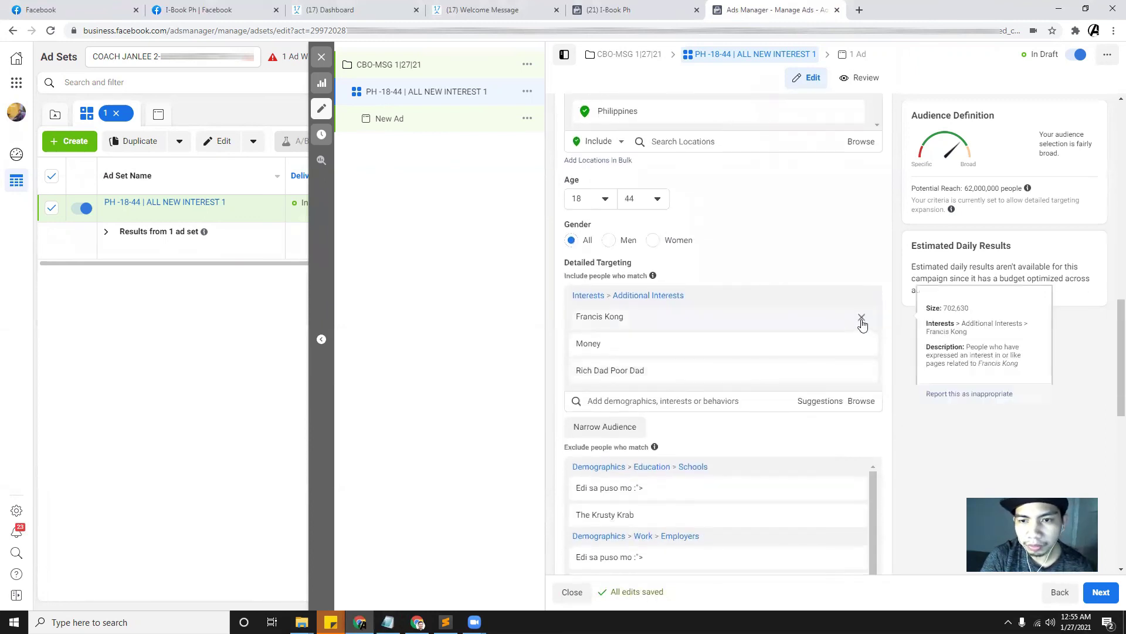
left_click(862, 318)
left_click(861, 317)
left_click(862, 317)
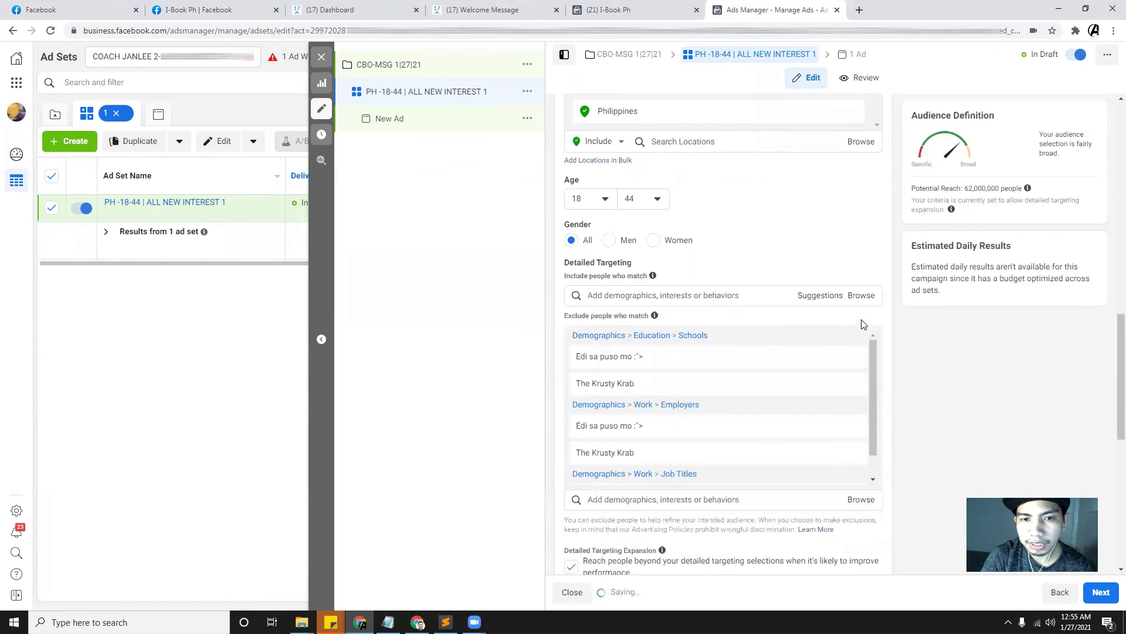
Step: Consult the Notepad list for the entry of interest set 4, then return to the ad set
key("alt+Tab")
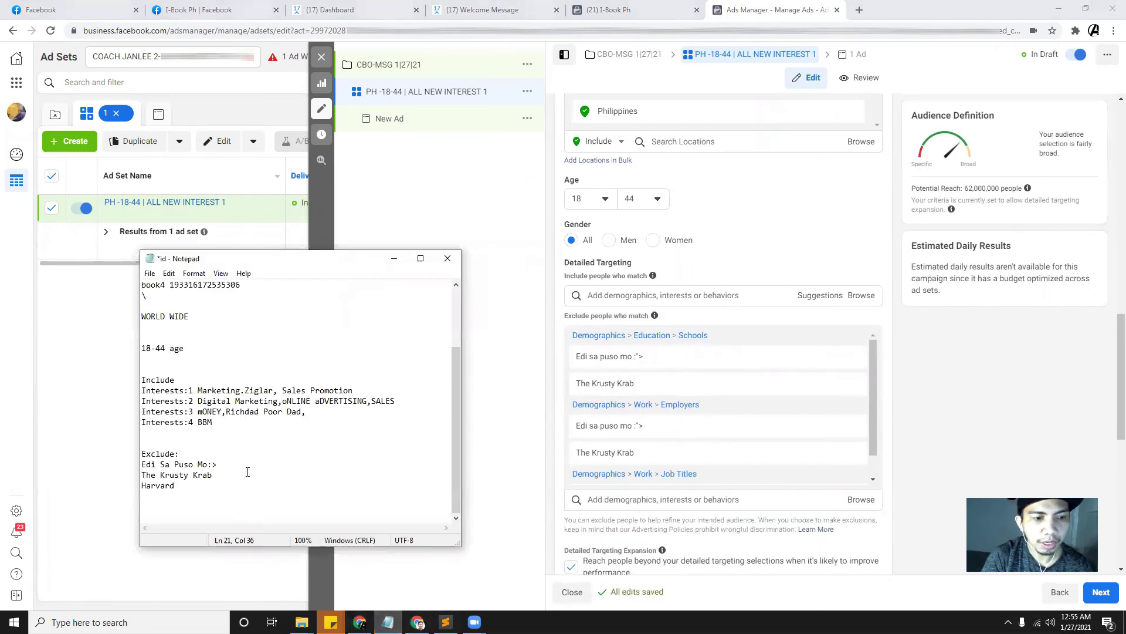
double_click(202, 423)
left_click(235, 427)
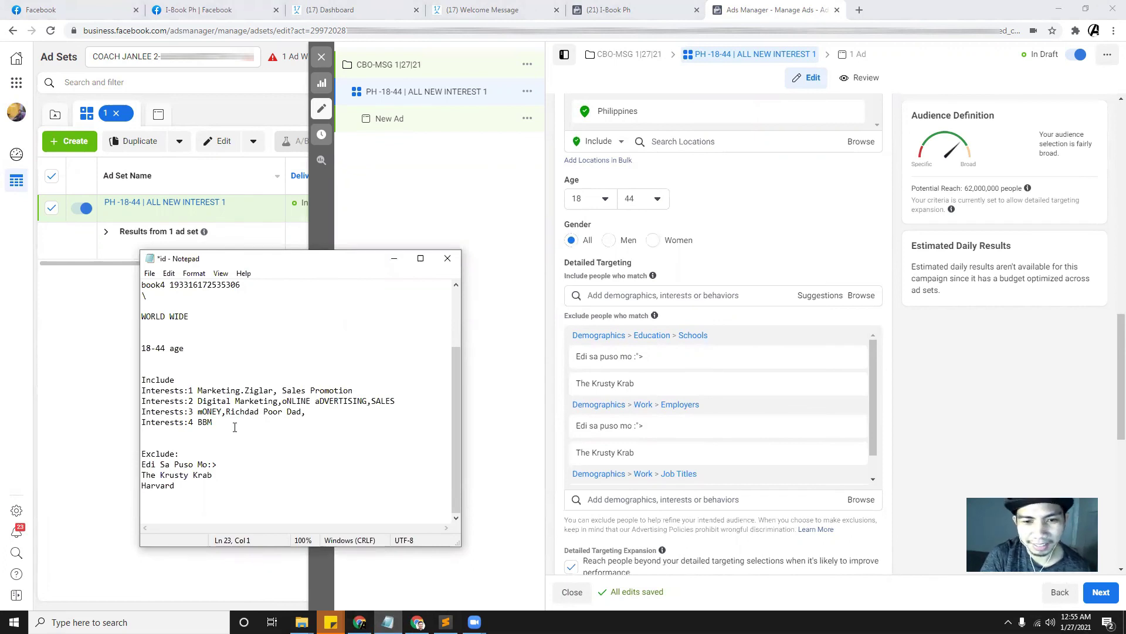
left_click(394, 258)
Step: Review the ad set's excluded schools, employers and job titles along with its targeting expansion and language settings
mouse_move(695, 388)
scroll(693, 385, "down", 1)
scroll(742, 396, "down", 1)
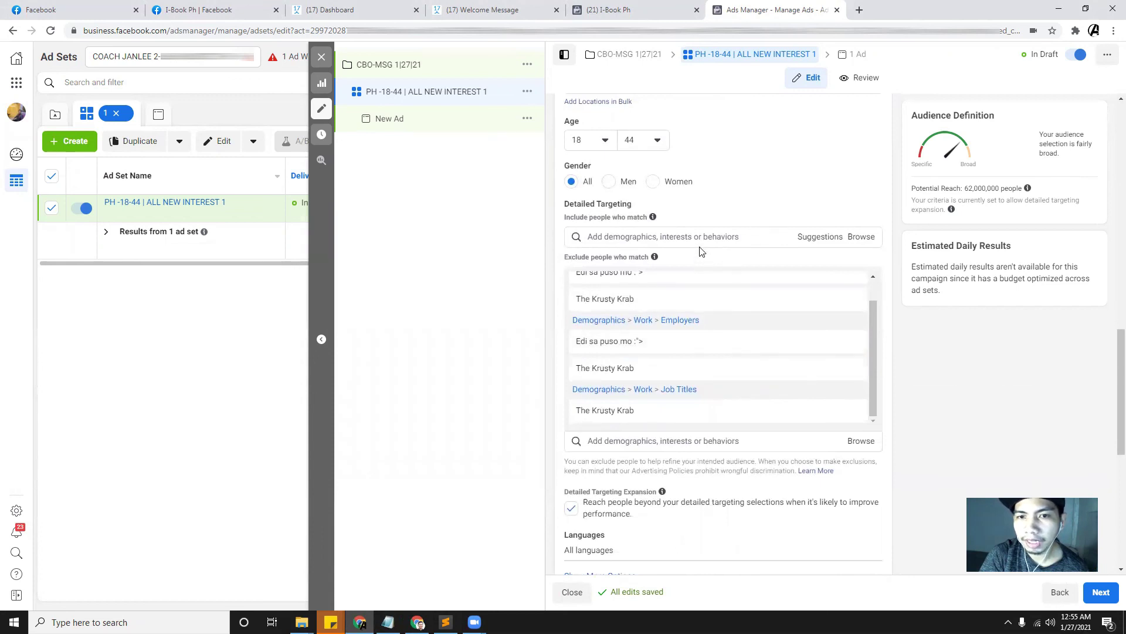
scroll(668, 470, "down", 1)
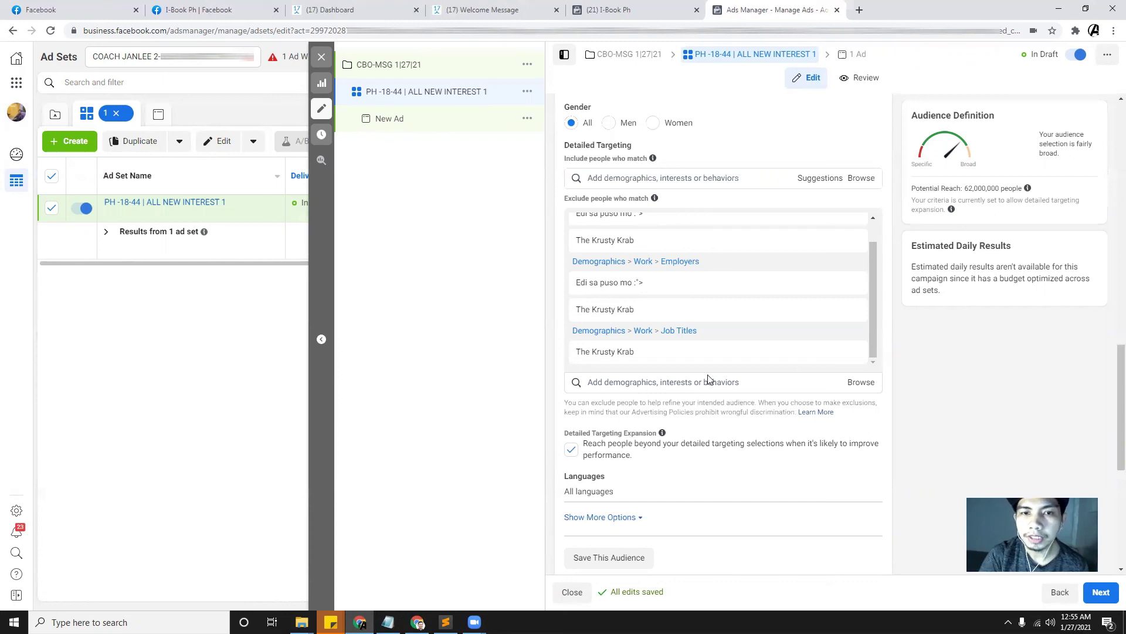
scroll(708, 379, "down", 3)
scroll(708, 379, "up", 3)
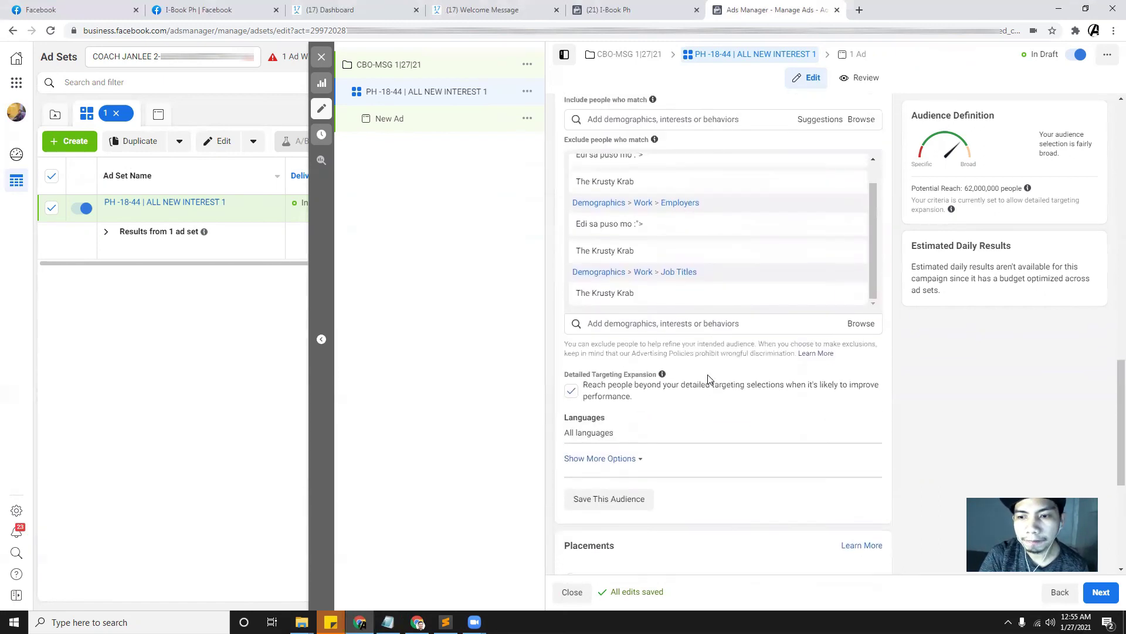
scroll(707, 379, "up", 6)
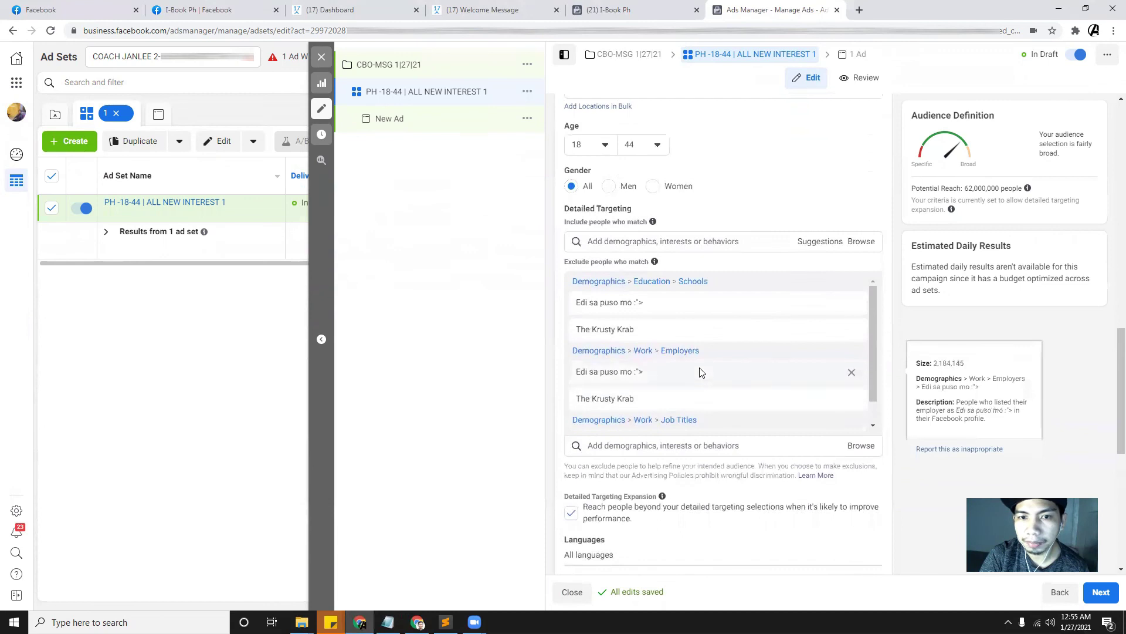
scroll(701, 372, "down", 6)
scroll(727, 332, "up", 4)
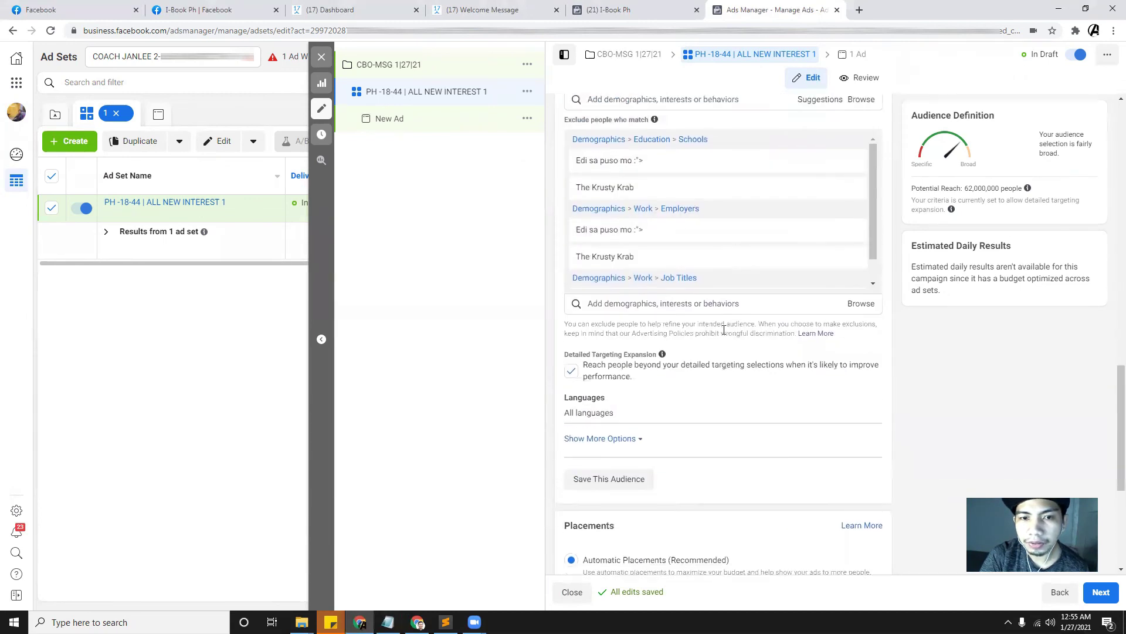
mouse_move(666, 355)
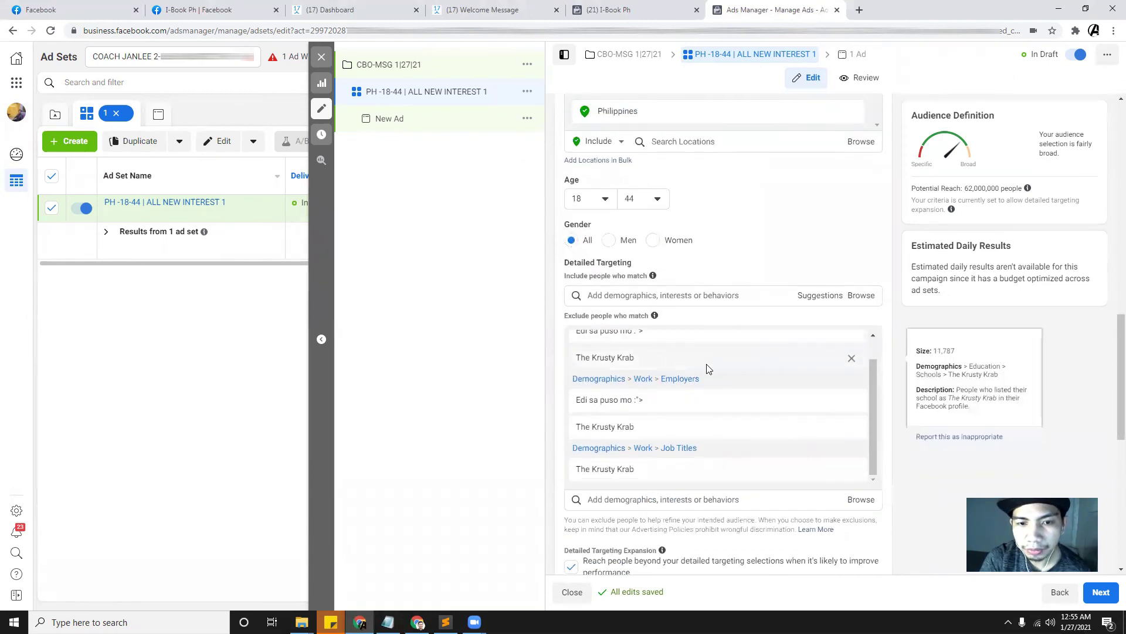
Step: Save the audience without included interests under the name NEW INTEREST 4 BMM
scroll(710, 370, "down", 6)
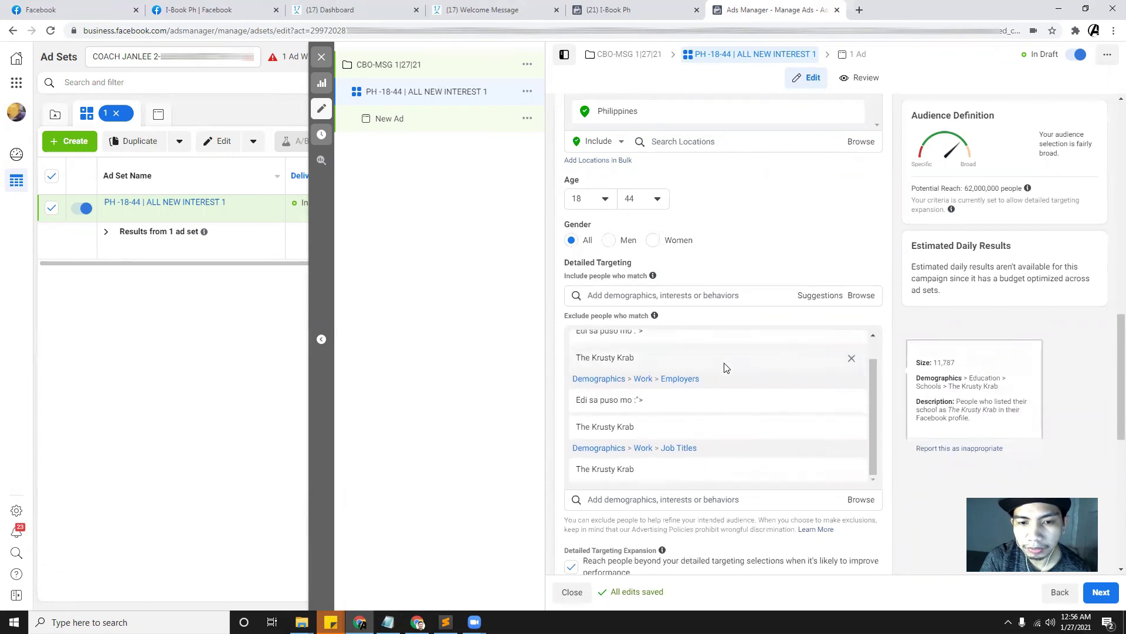
left_click(617, 381)
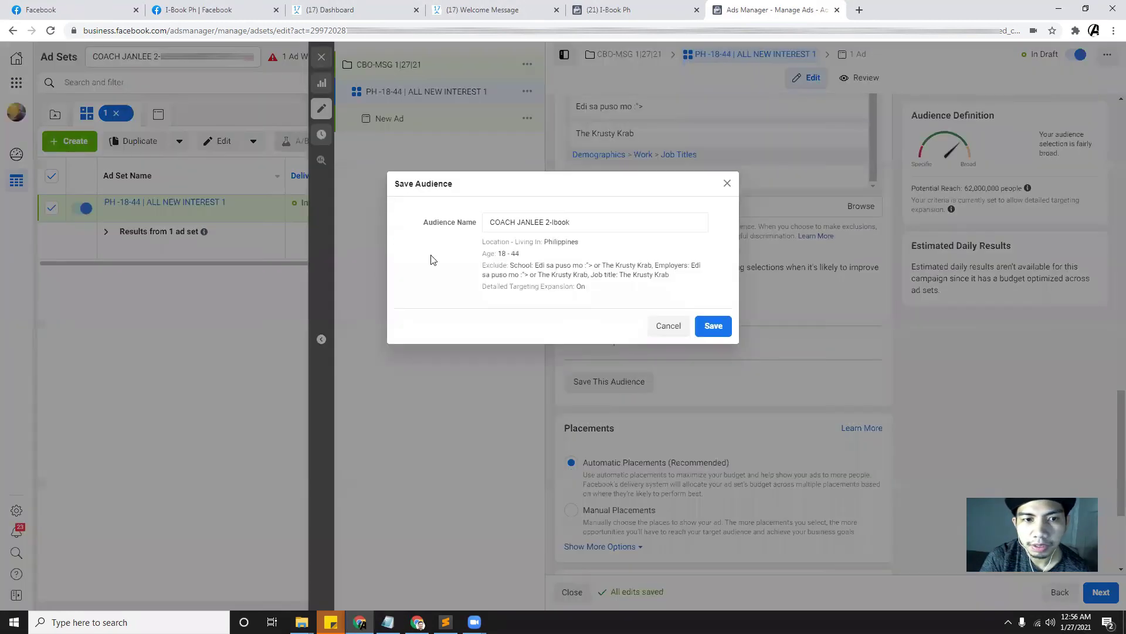
type("NEW INTEREST ")
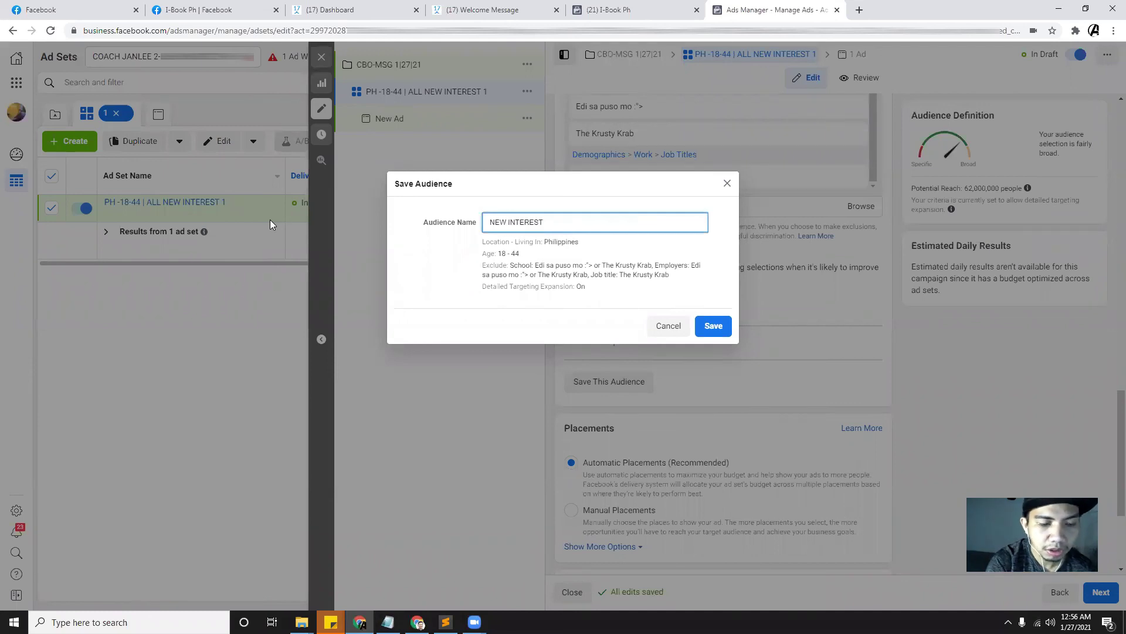
type("4 BMM")
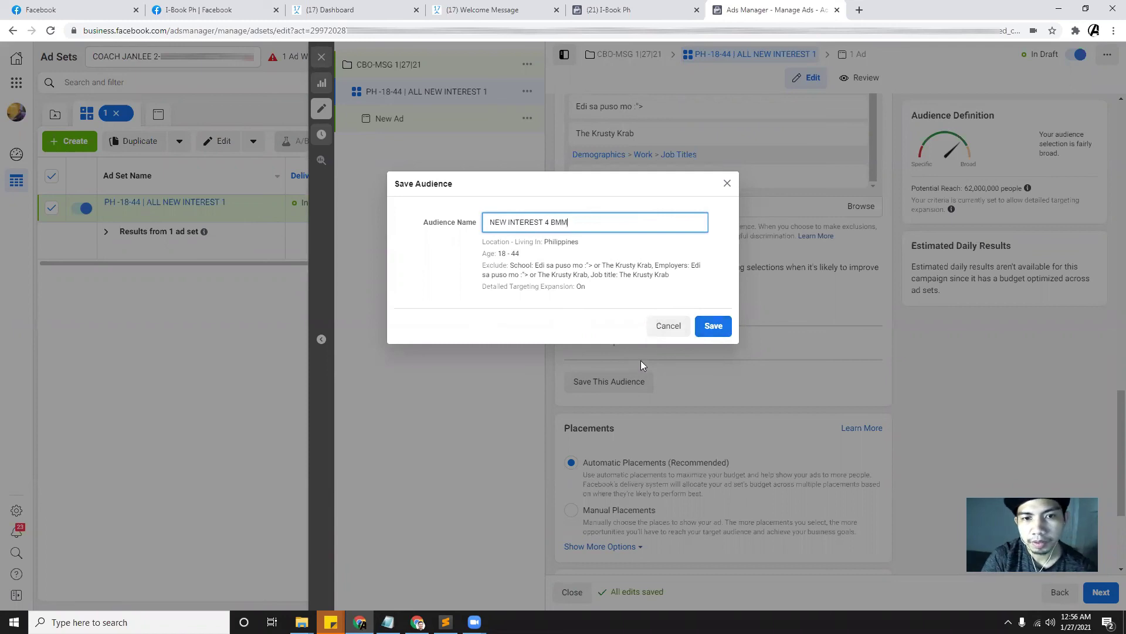
left_click(713, 330)
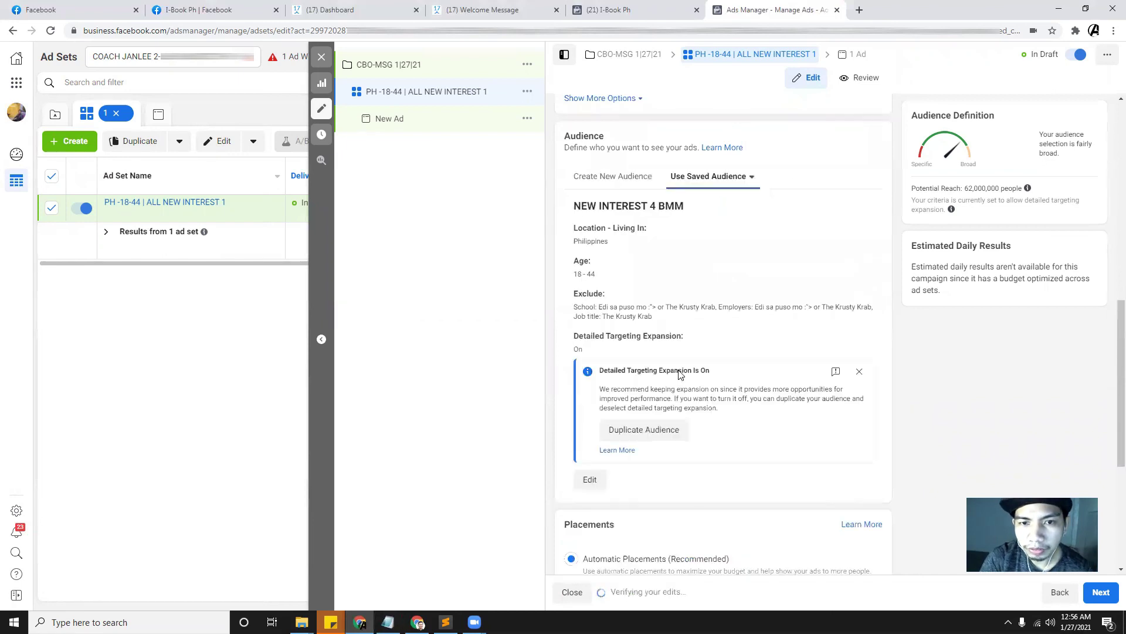
Step: Switch the ad set to the saved audience NEW INTEREST 1
left_click(750, 179)
mouse_move(737, 264)
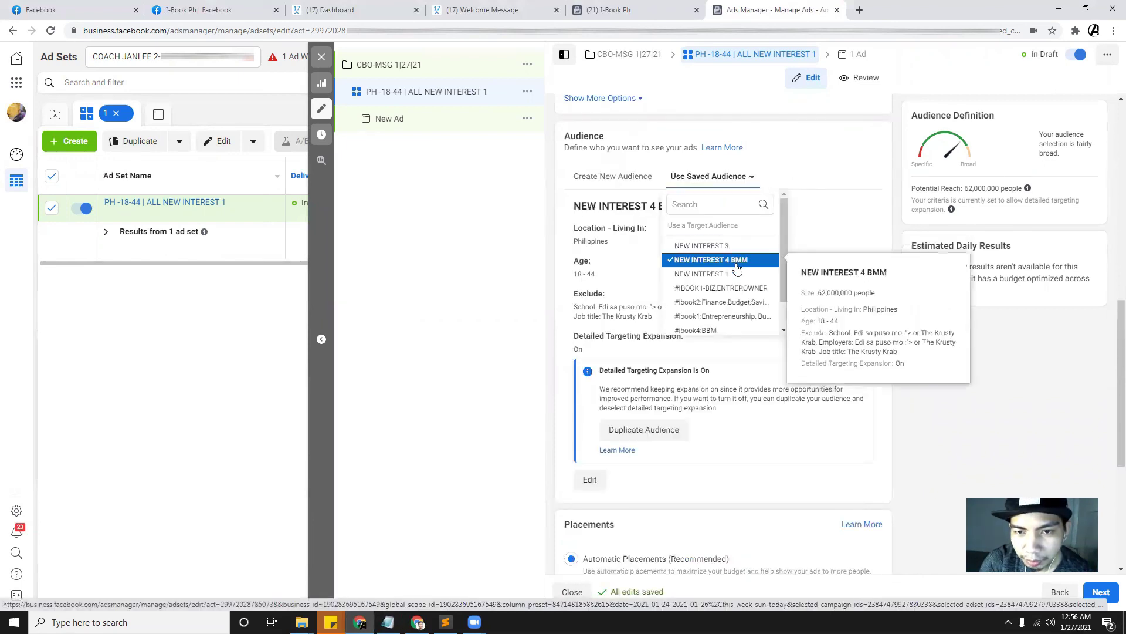
left_click(729, 275)
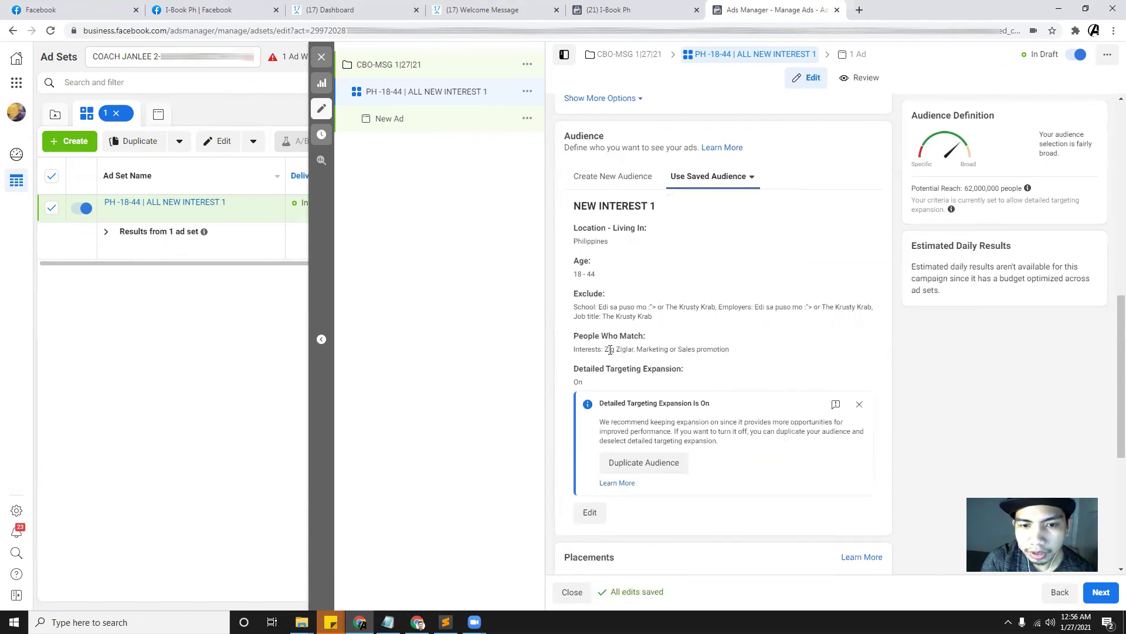
Step: Check the NEW INTEREST 1 audience's matching interests against the ad set name and the interest sets listed in Notepad
left_click_drag(604, 349, 730, 352)
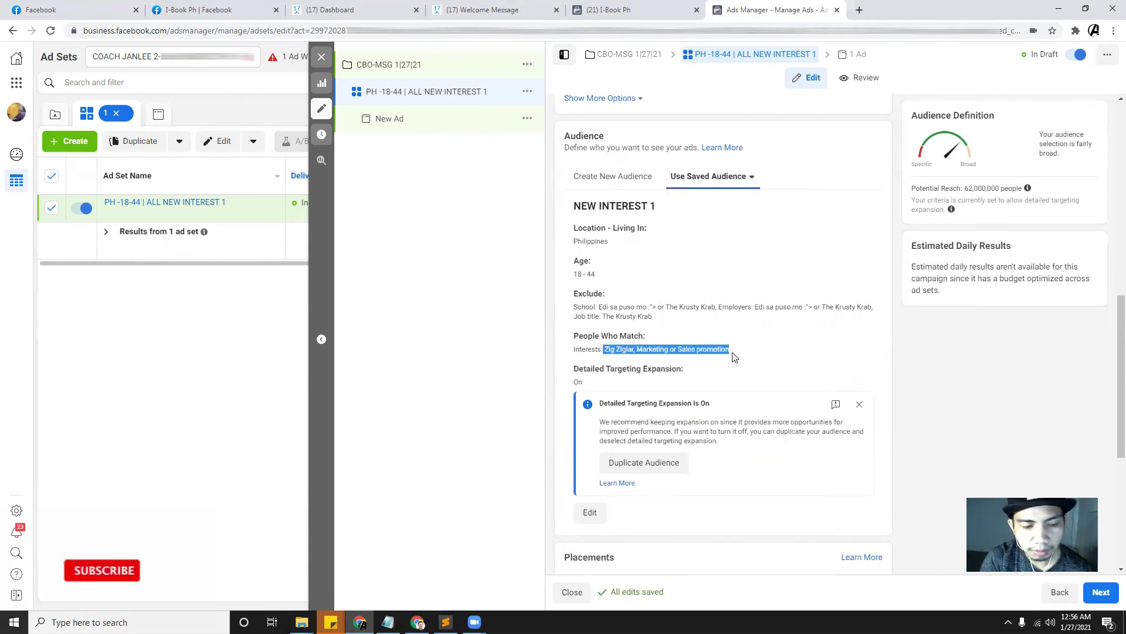
scroll(733, 358, "up", 10)
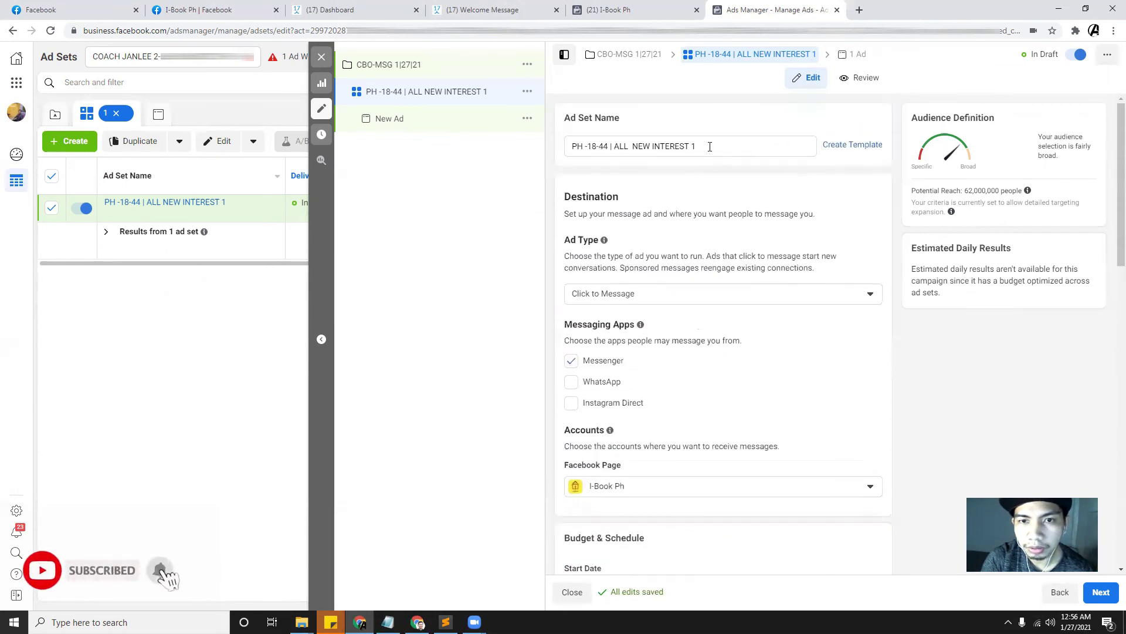
left_click(709, 145)
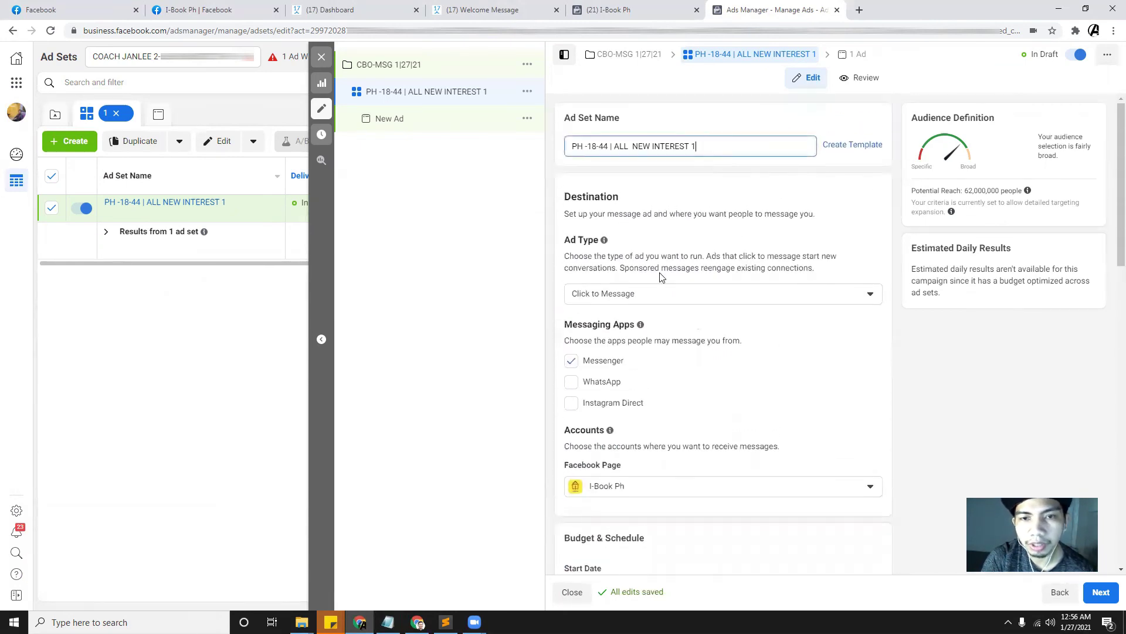
scroll(674, 311, "down", 8)
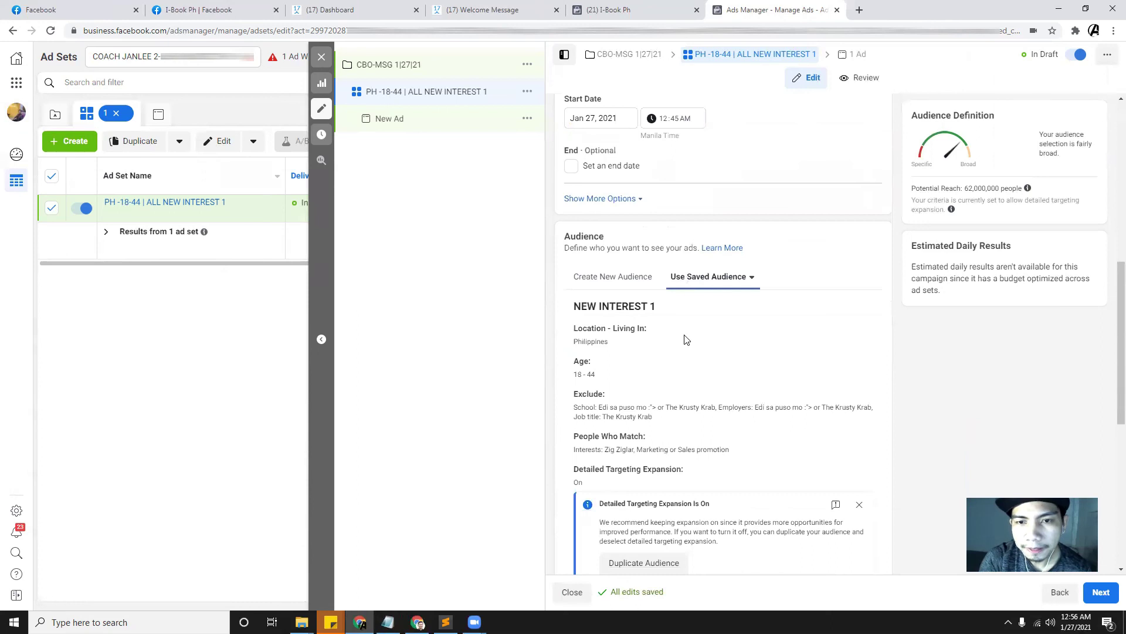
left_click(388, 622)
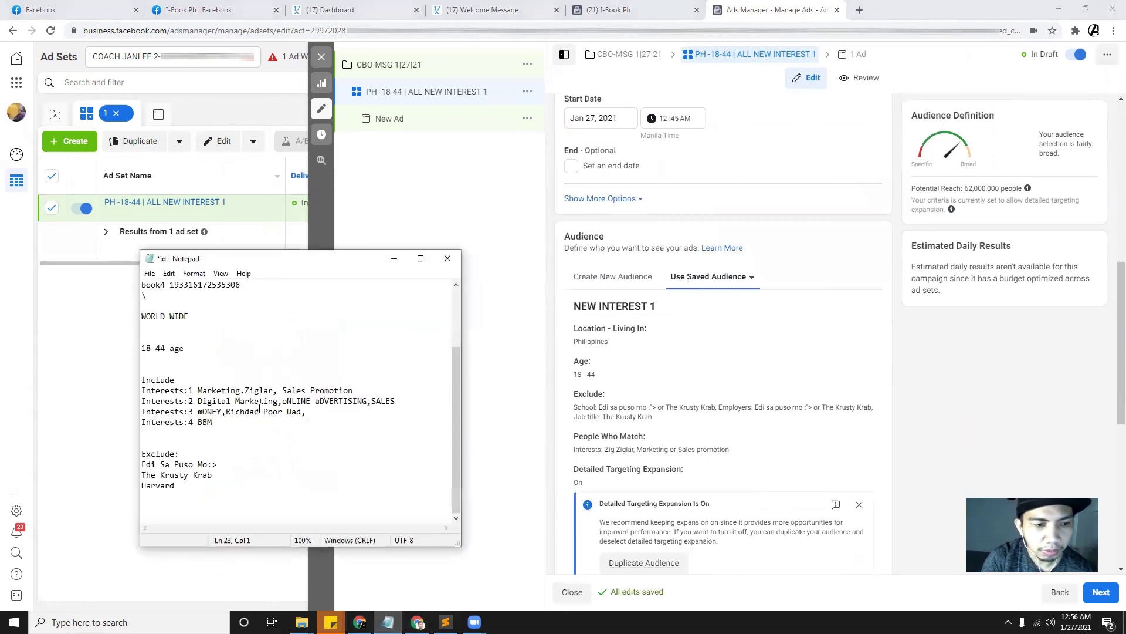
left_click(393, 258)
scroll(737, 447, "down", 1)
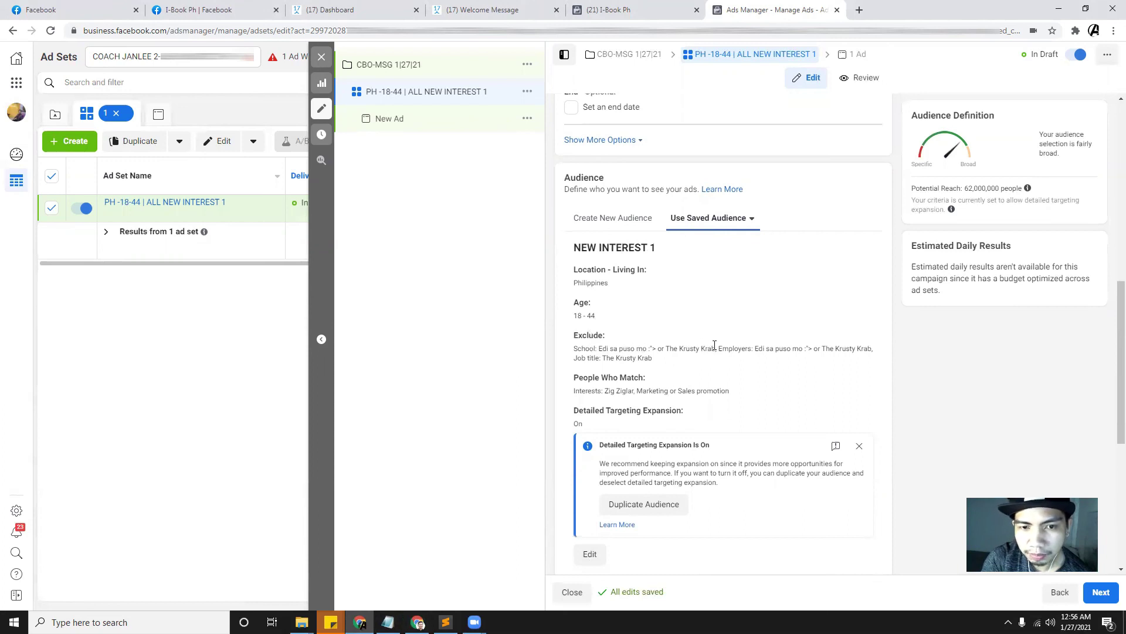
scroll(718, 362, "down", 1)
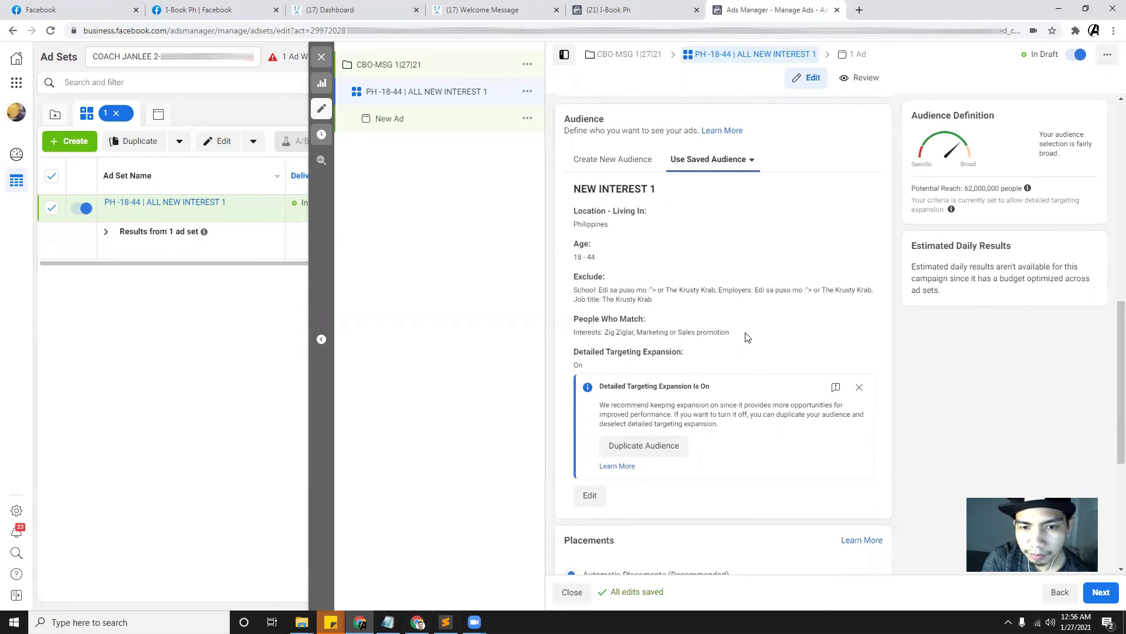
Step: Switch the ad set's placements from automatic to Manual Placements
scroll(746, 337, "down", 5)
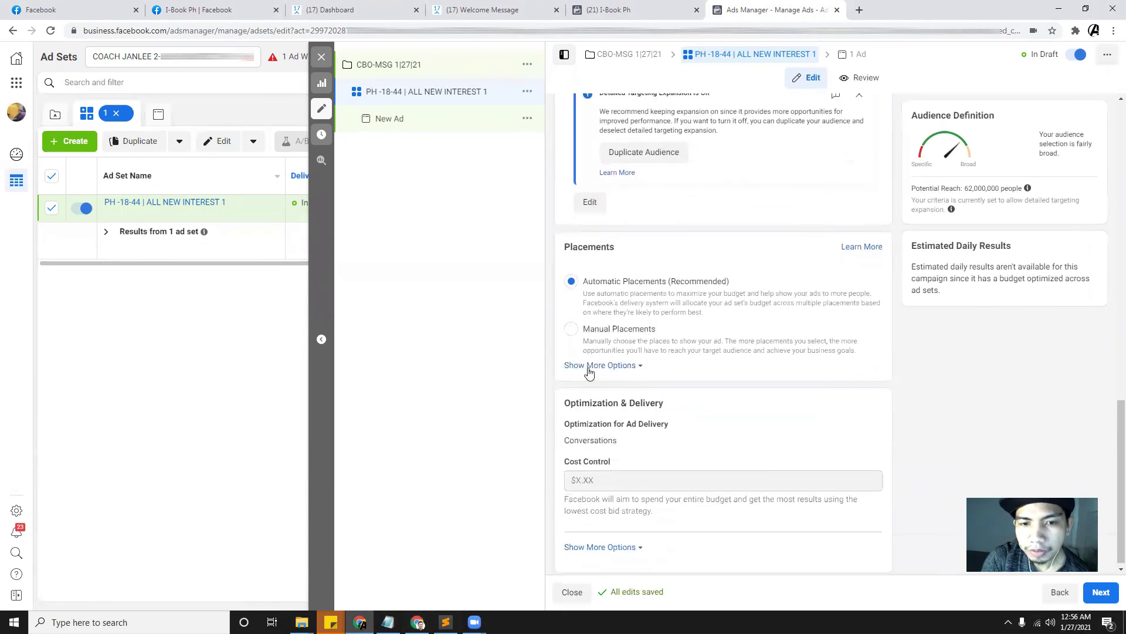
left_click(571, 328)
scroll(761, 359, "down", 1)
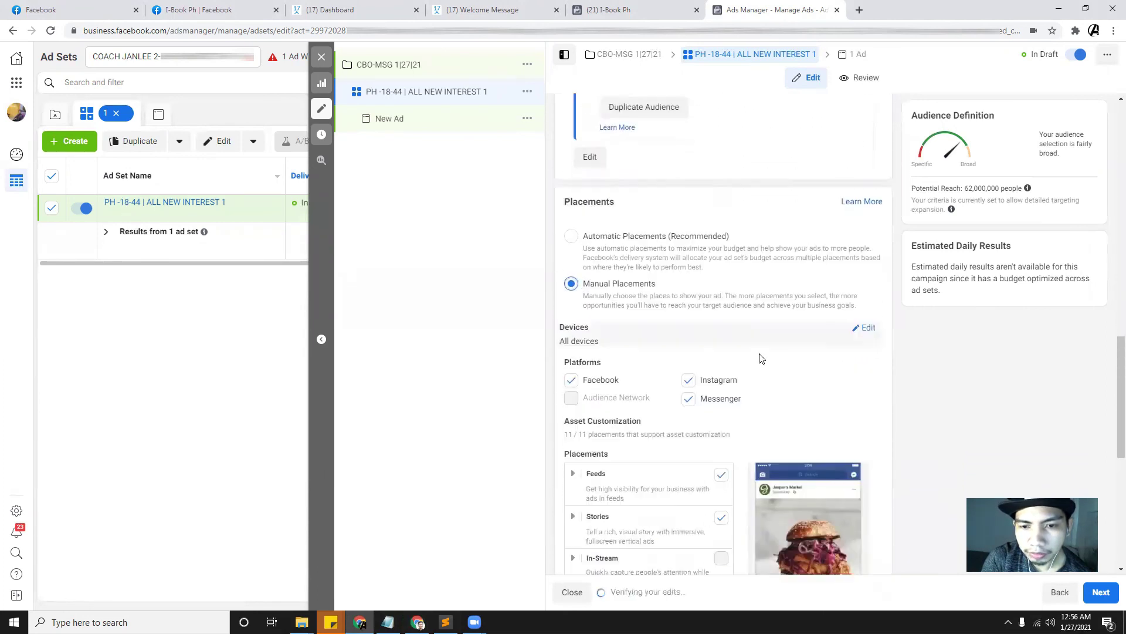
Step: Expand the Feeds group in the manual placements and exclude Facebook Video Feeds
scroll(761, 358, "down", 1)
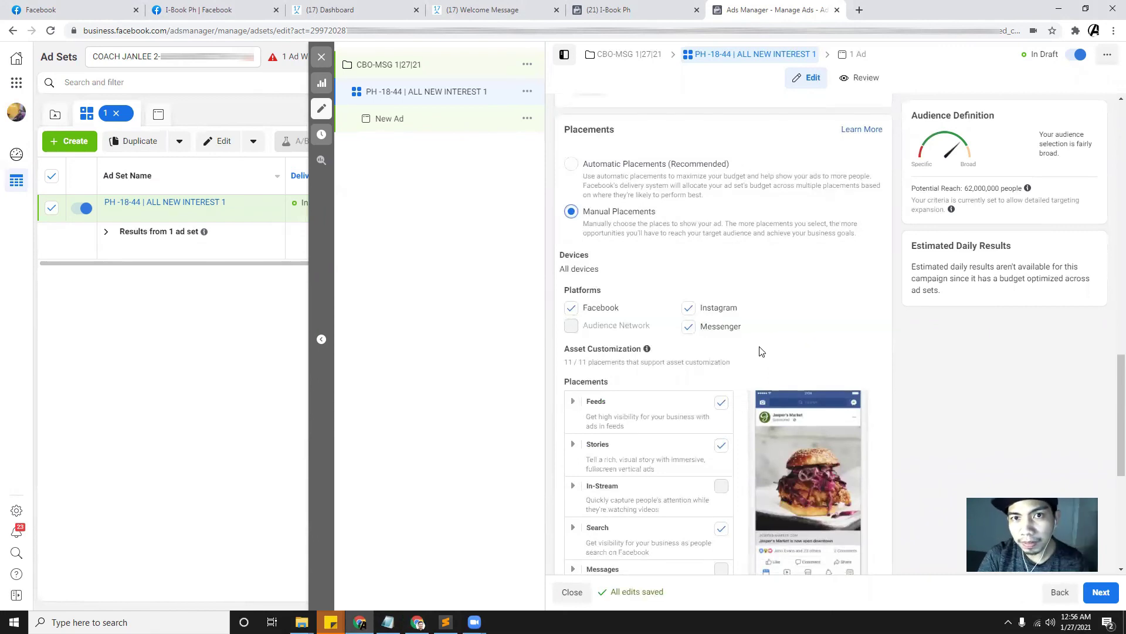
scroll(819, 356, "down", 3)
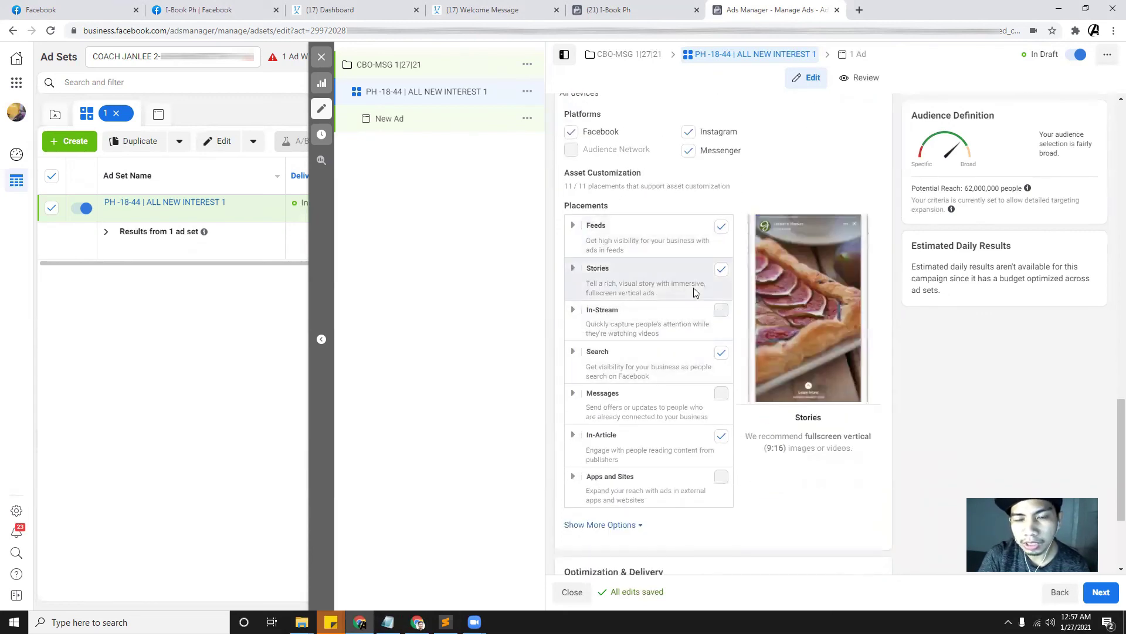
left_click(574, 226)
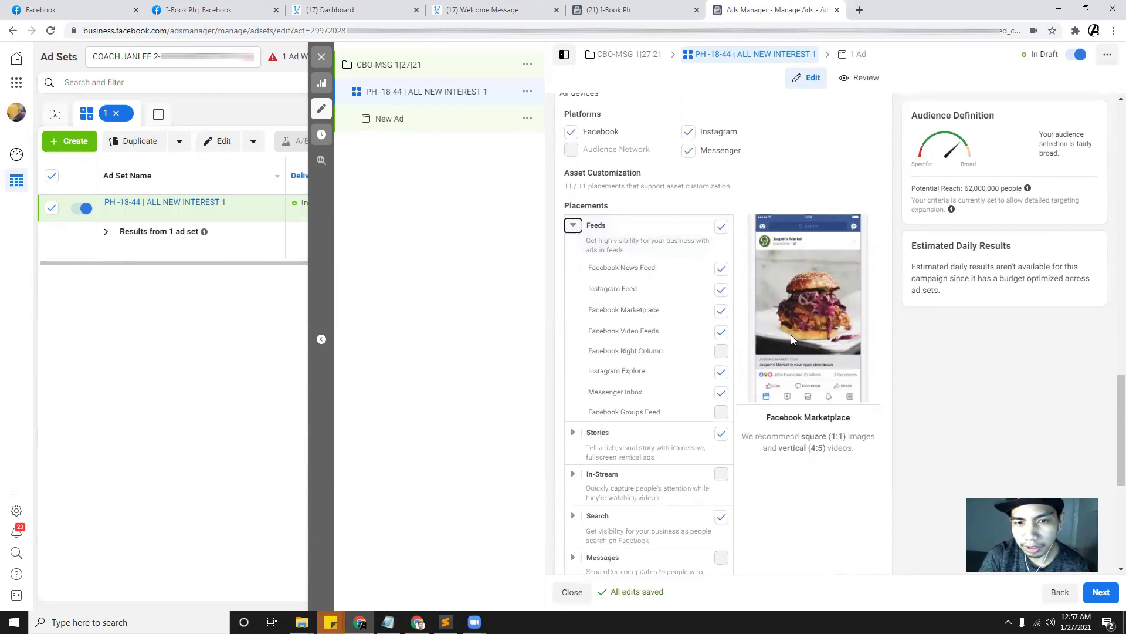
left_click(720, 311)
left_click(721, 310)
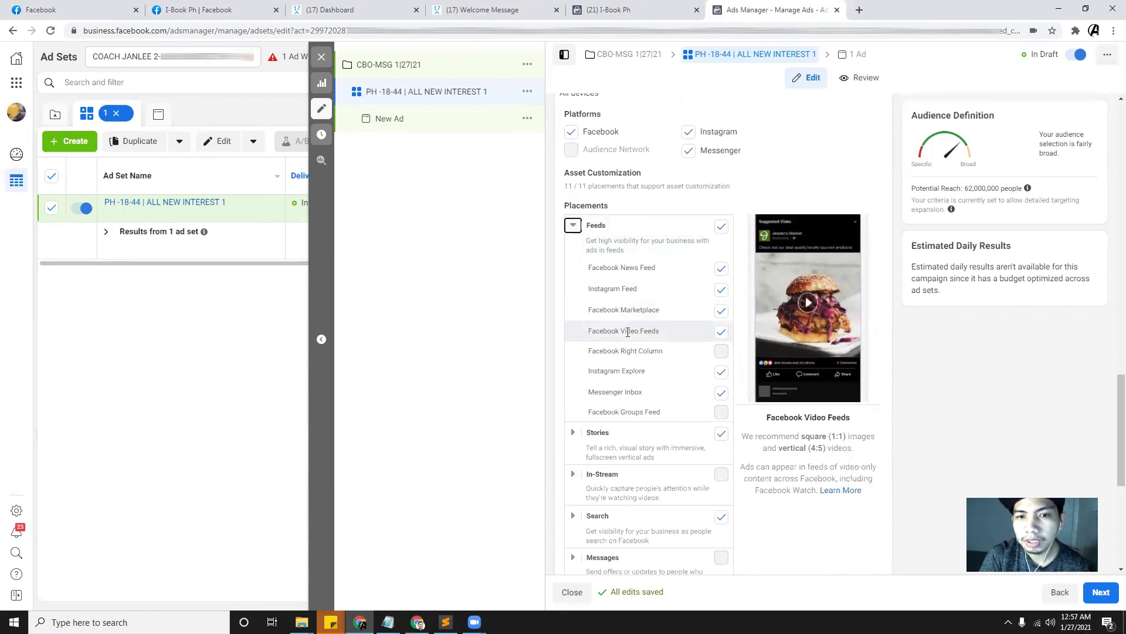
left_click(722, 332)
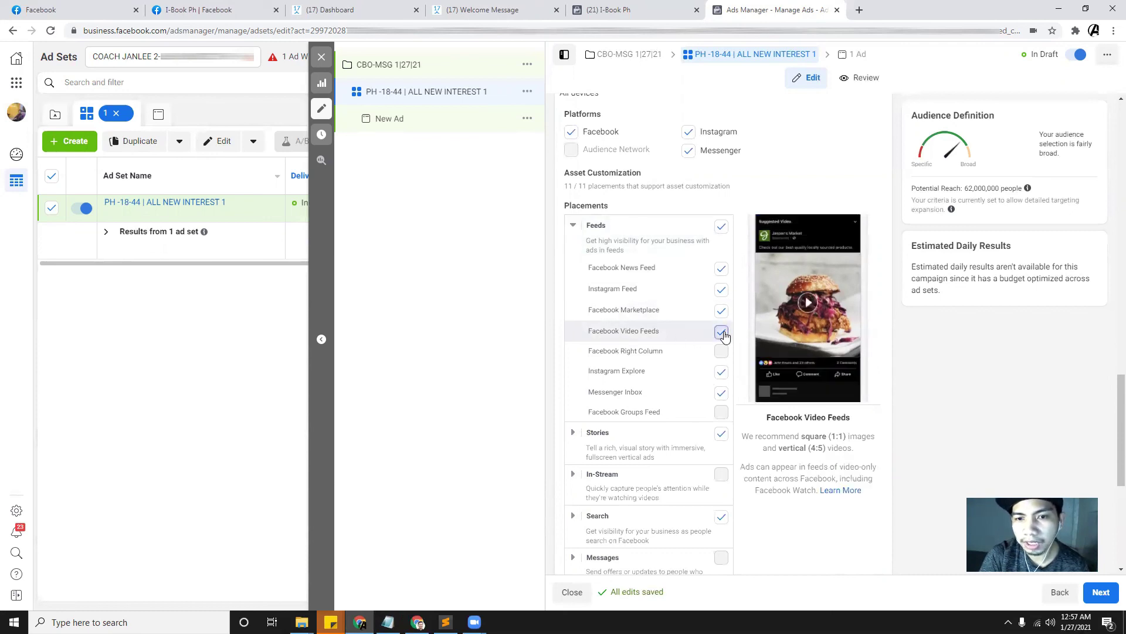
Step: Review the remaining feed, stories, search and in-article placements and the Optimization & Delivery settings of the ad set
scroll(706, 338, "down", 3)
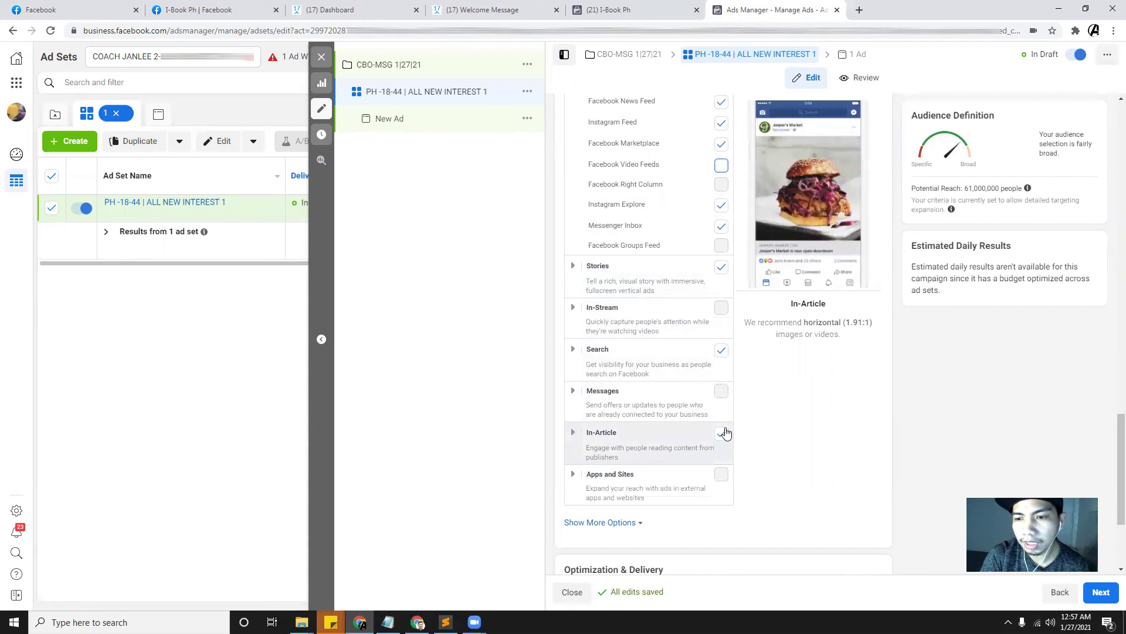
scroll(763, 410, "down", 1)
scroll(773, 402, "down", 2)
scroll(686, 384, "up", 4)
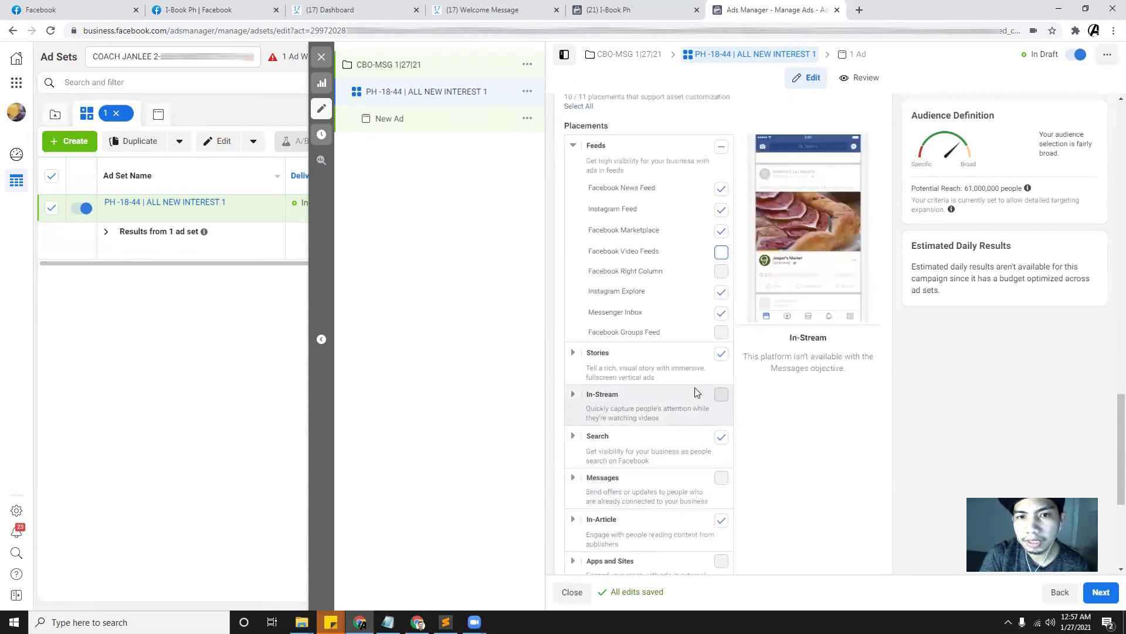
scroll(695, 393, "up", 2)
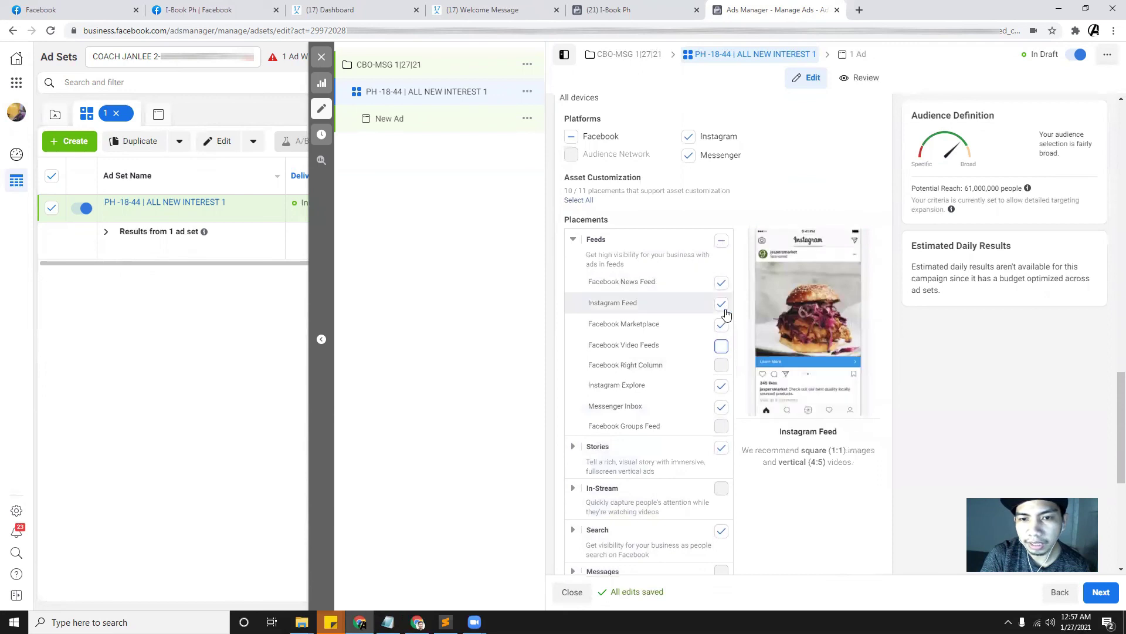
scroll(725, 475, "down", 1)
scroll(723, 513, "down", 2)
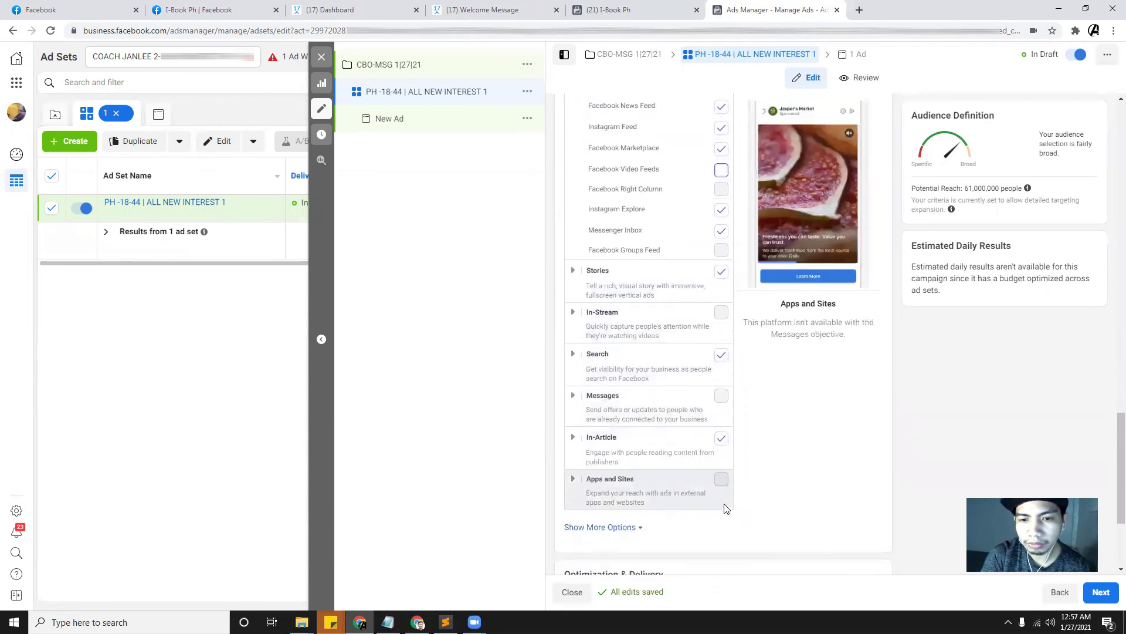
scroll(725, 505, "up", 3)
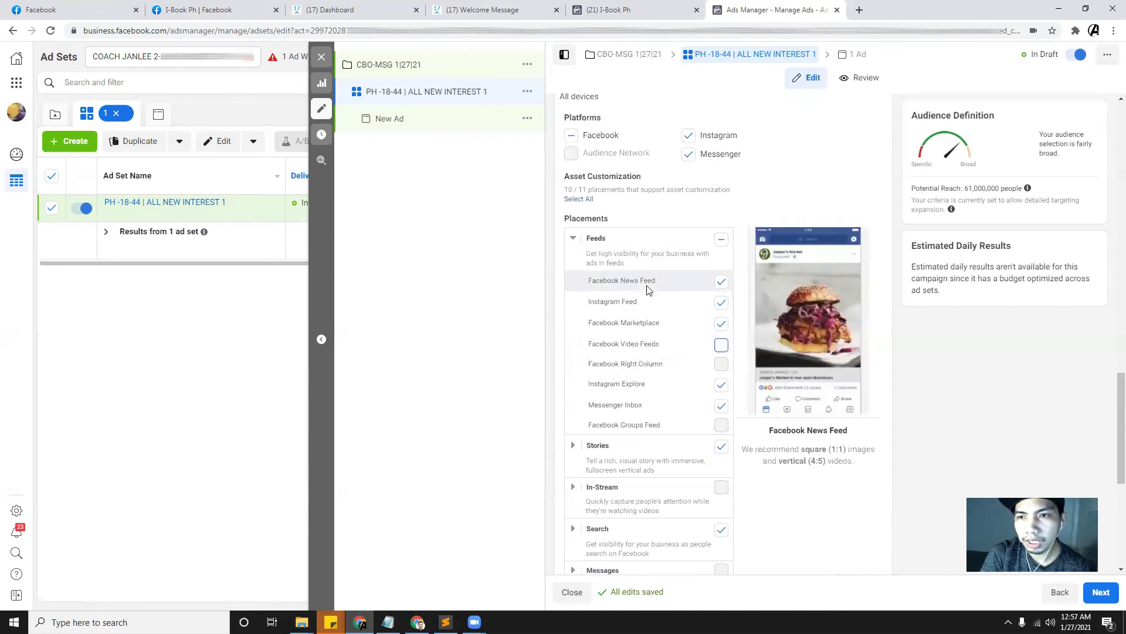
scroll(648, 311, "down", 4)
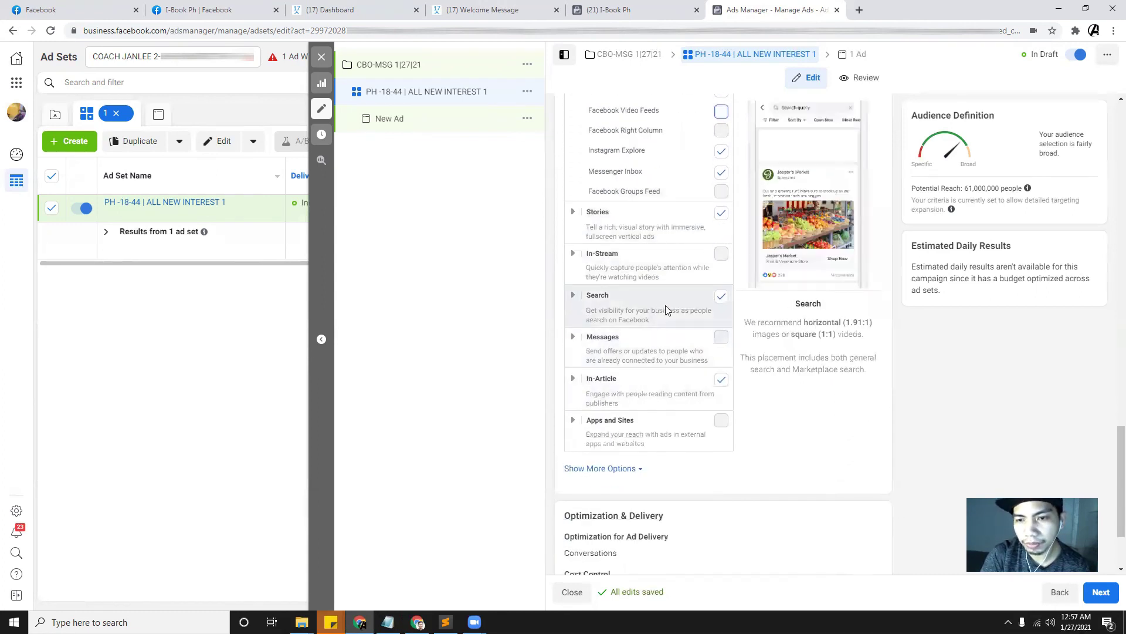
scroll(680, 374, "down", 2)
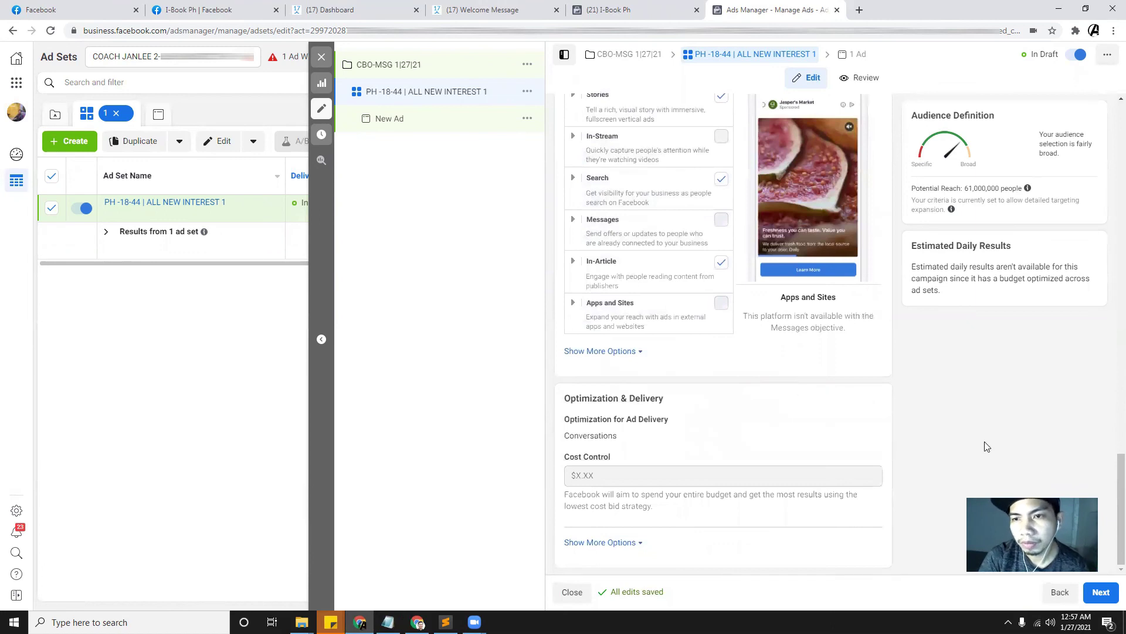
Step: Proceed from the ad set to its ad and name the ad INTEREST 1
left_click(1111, 595)
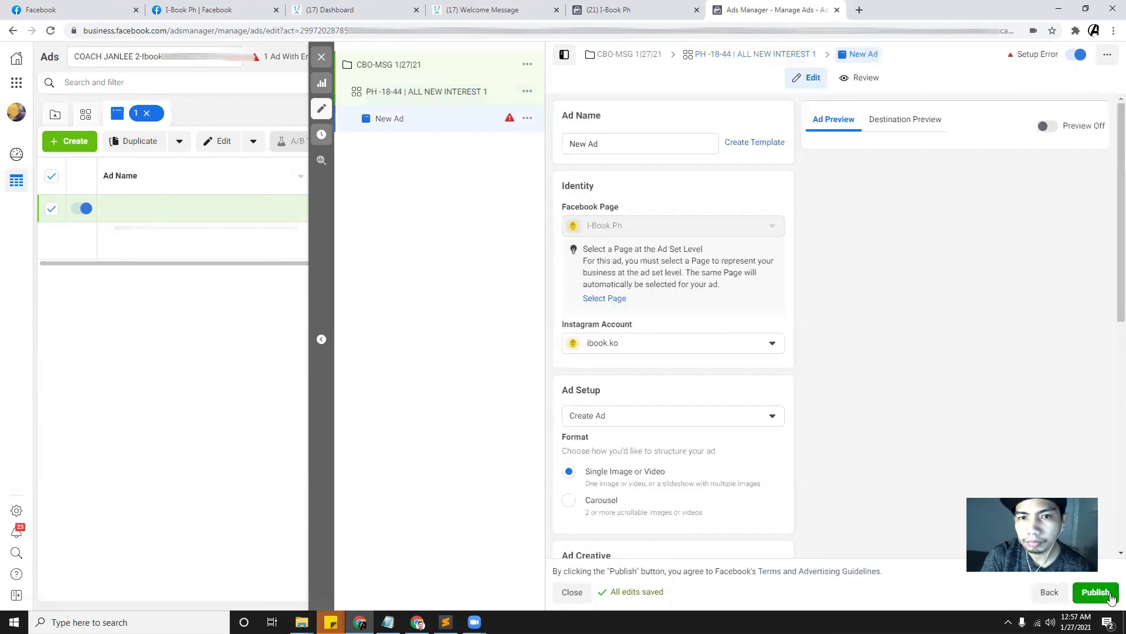
triple_click(611, 144)
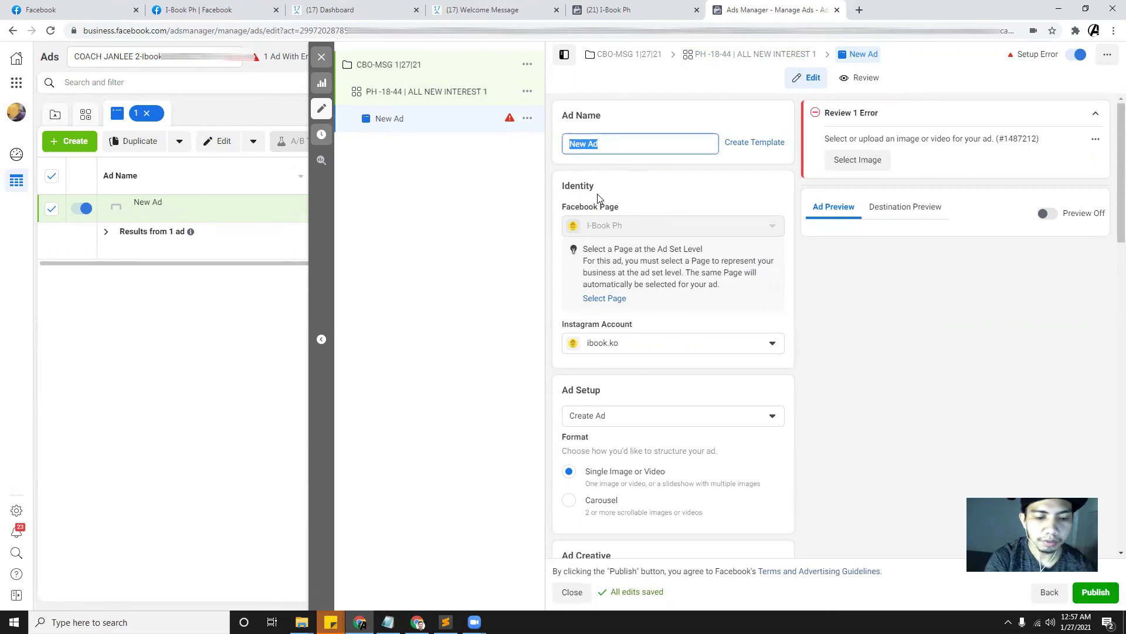
type("IN")
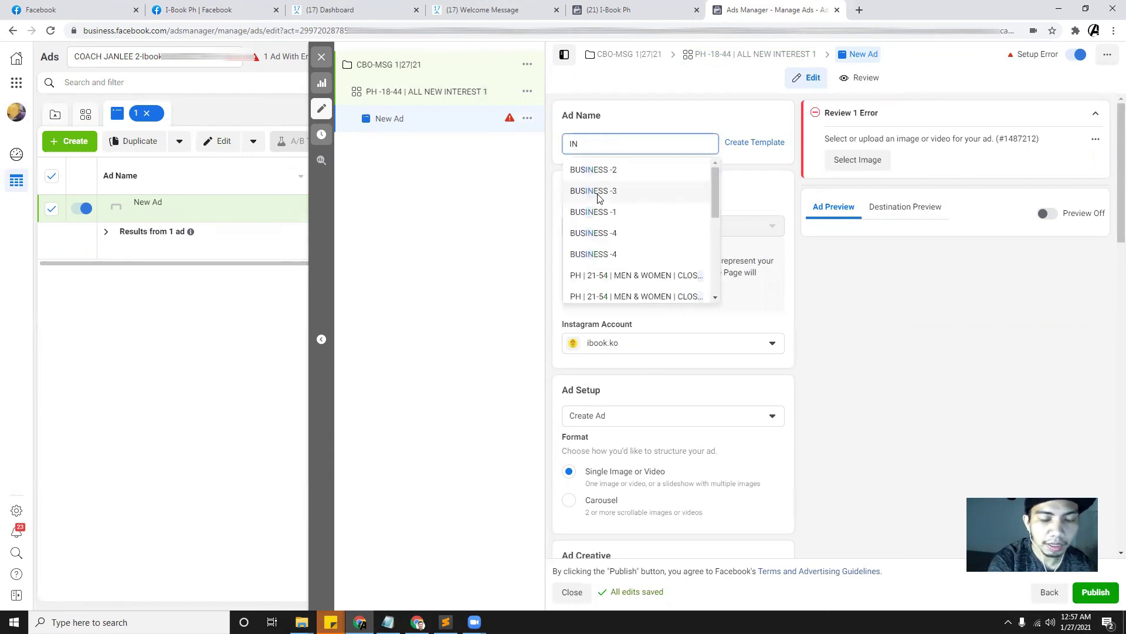
type("TEREST 1")
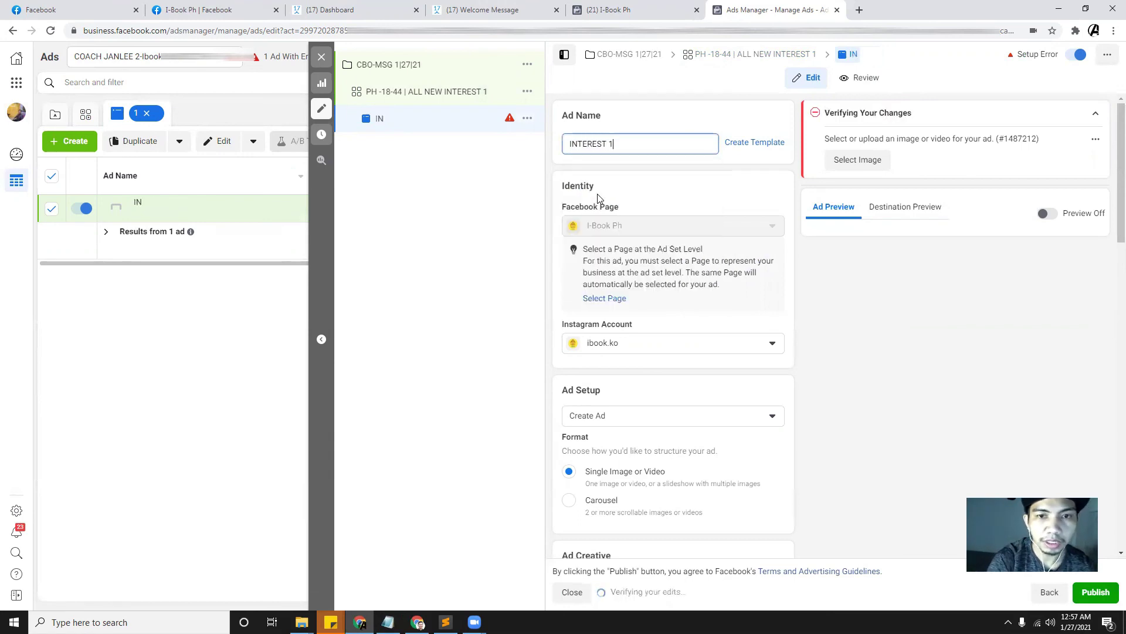
Step: Check the first included interest set in the Notepad notes against the ad name, and put the notes away
left_click(388, 621)
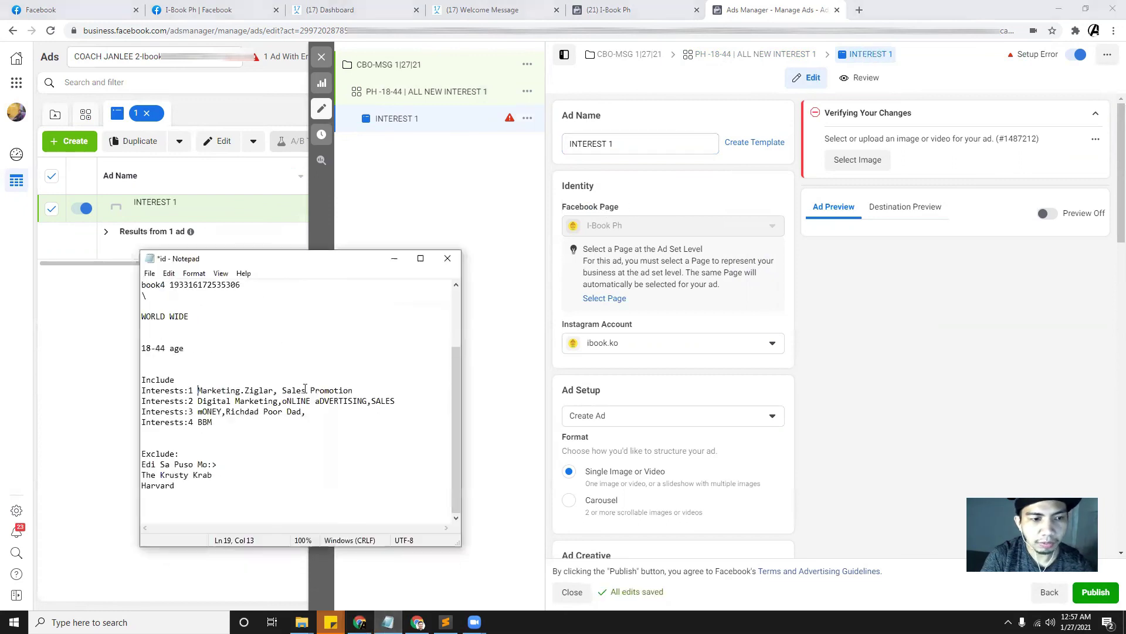
left_click_drag(361, 390, 175, 382)
left_click(188, 392)
double_click(189, 392)
left_click(203, 390)
left_click(350, 390)
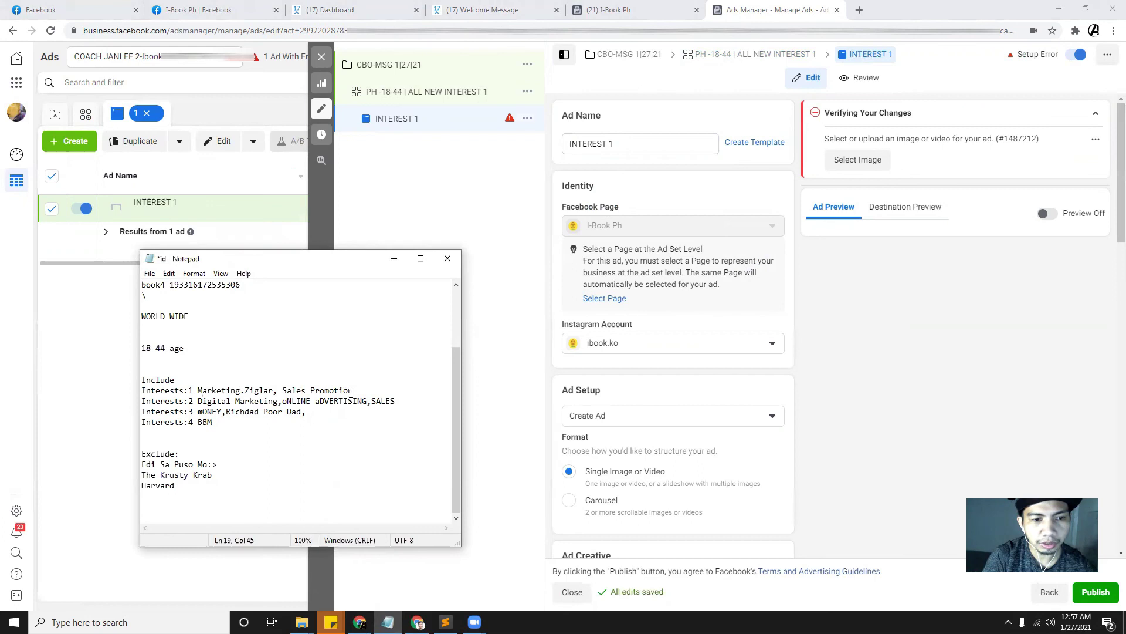
left_click(394, 258)
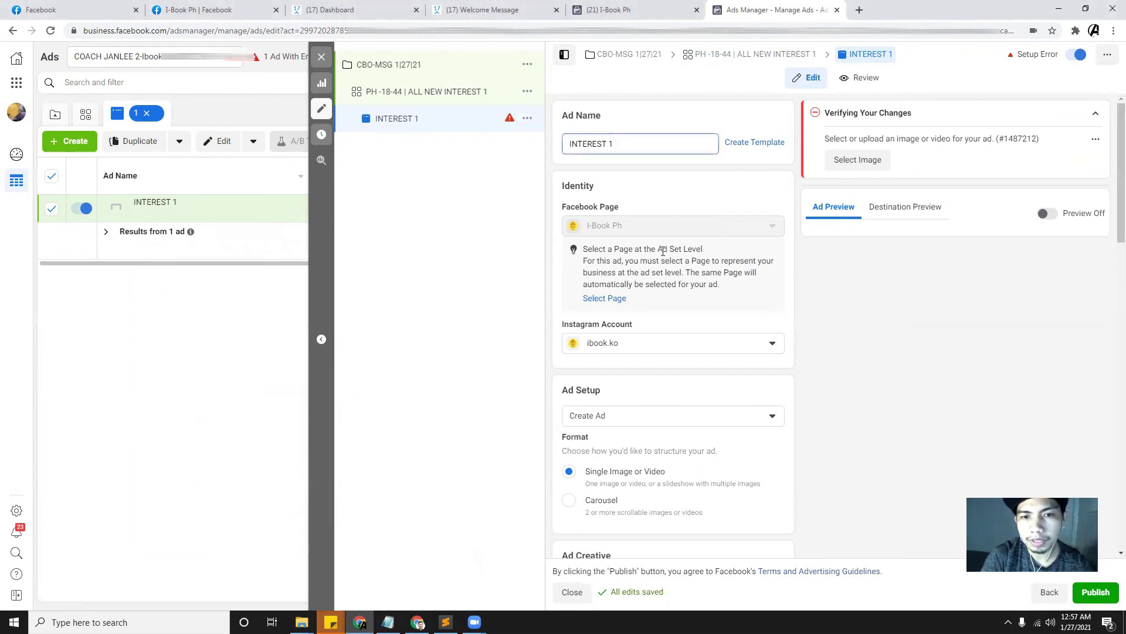
Step: Keep the ad setup on Create Ad and open the image selection for the ad's media
scroll(661, 276, "down", 2)
left_click(627, 302)
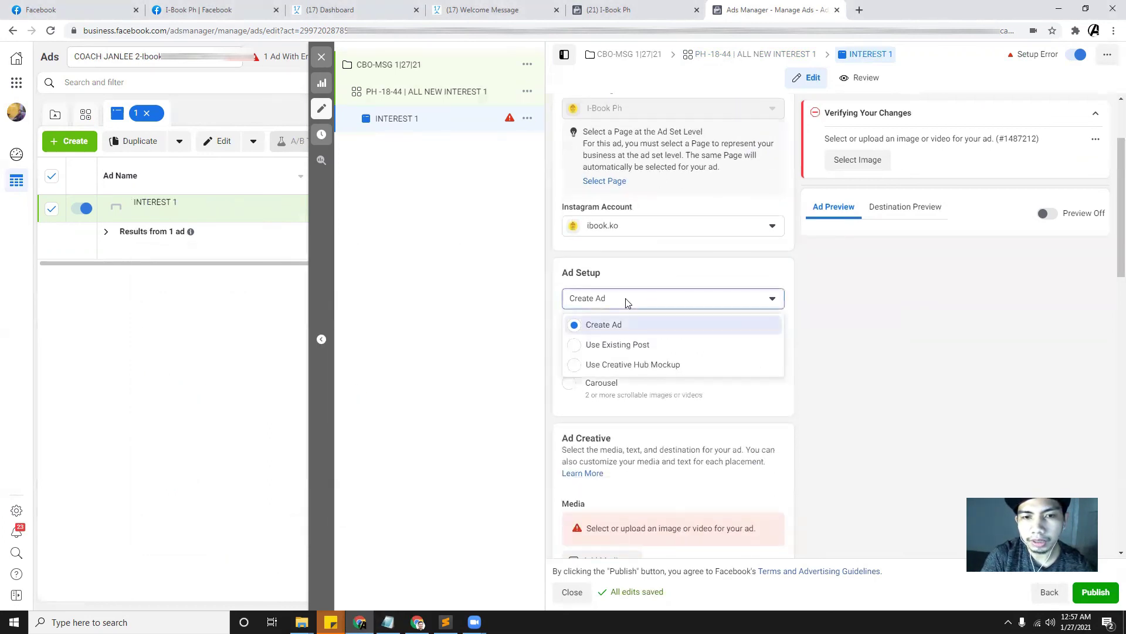
left_click(626, 295)
scroll(626, 281, "down", 2)
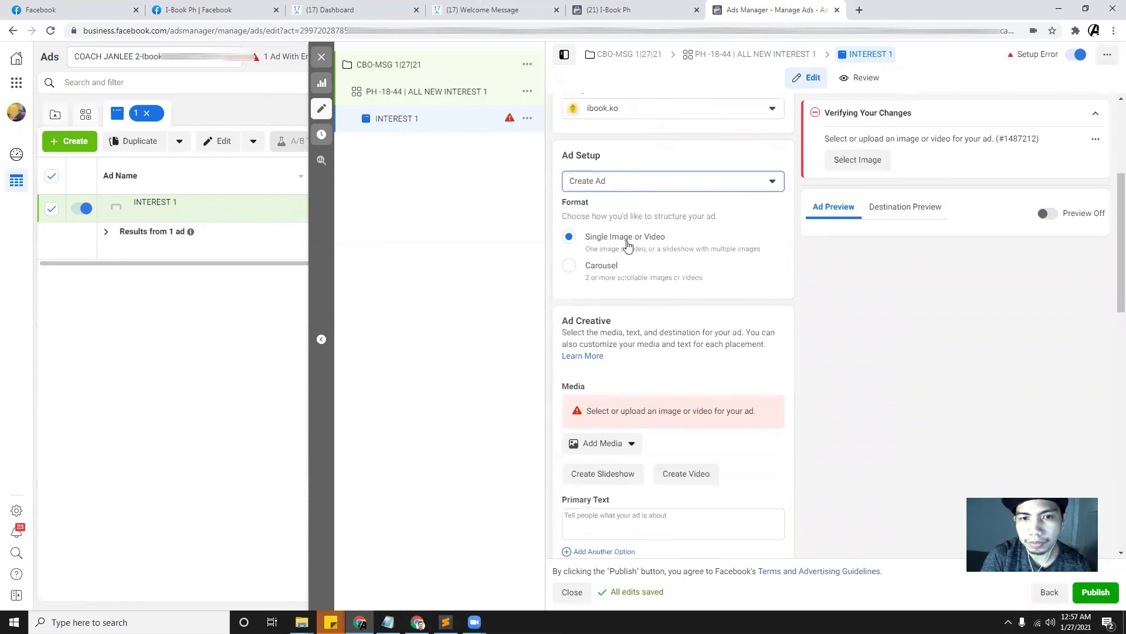
left_click(613, 447)
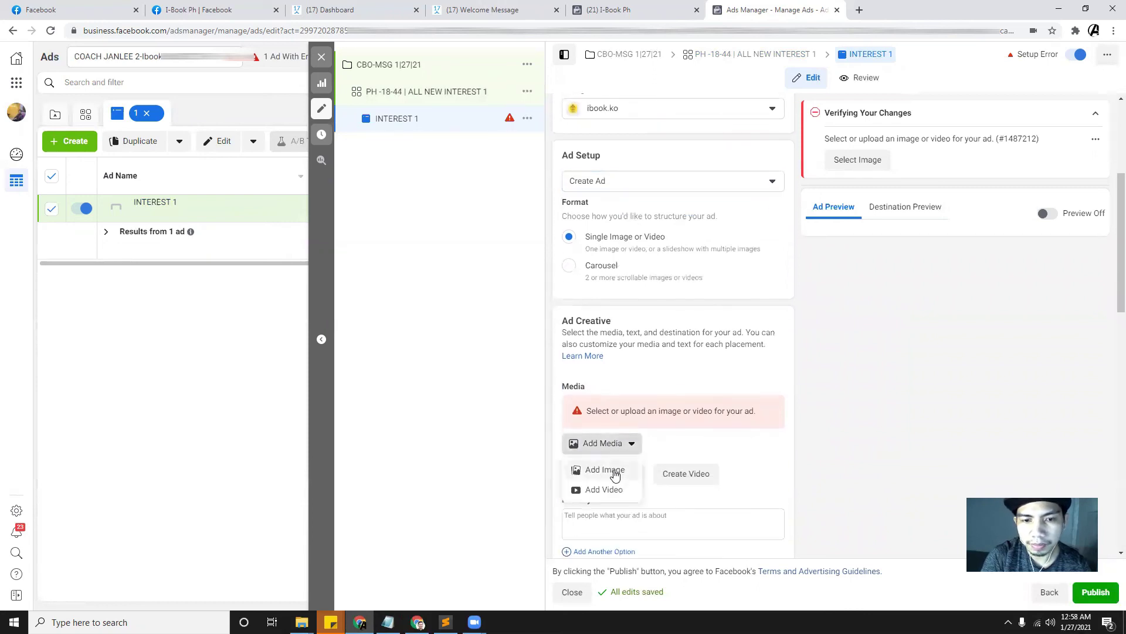
left_click(610, 471)
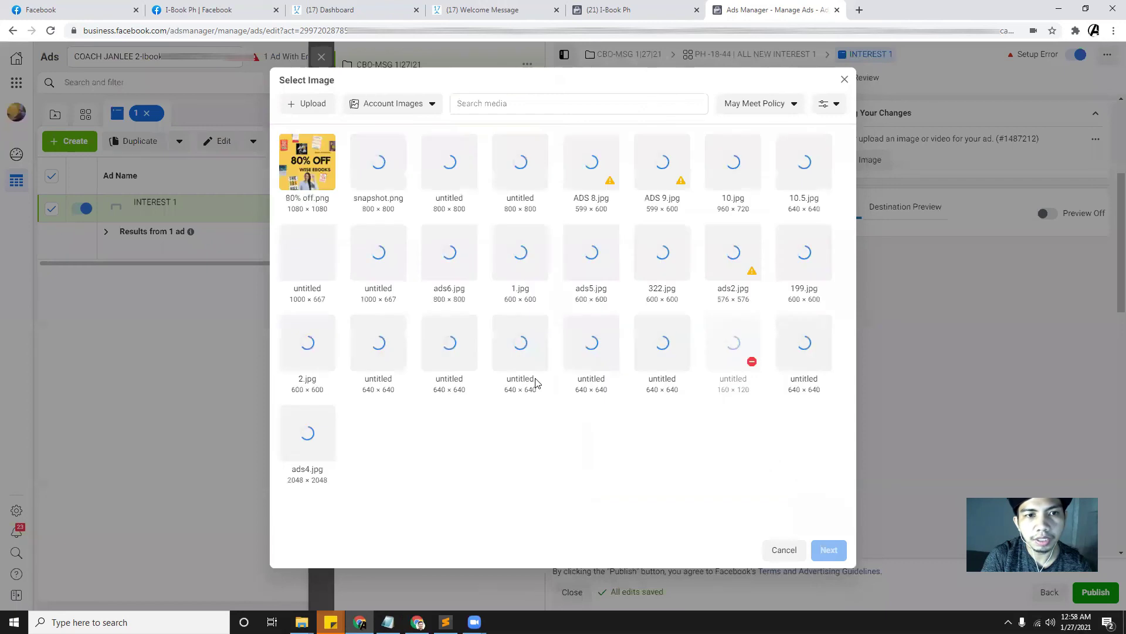
Step: Start uploading an image and browse the Downloads, Videos and Pictures folders for the ad image
left_click(306, 104)
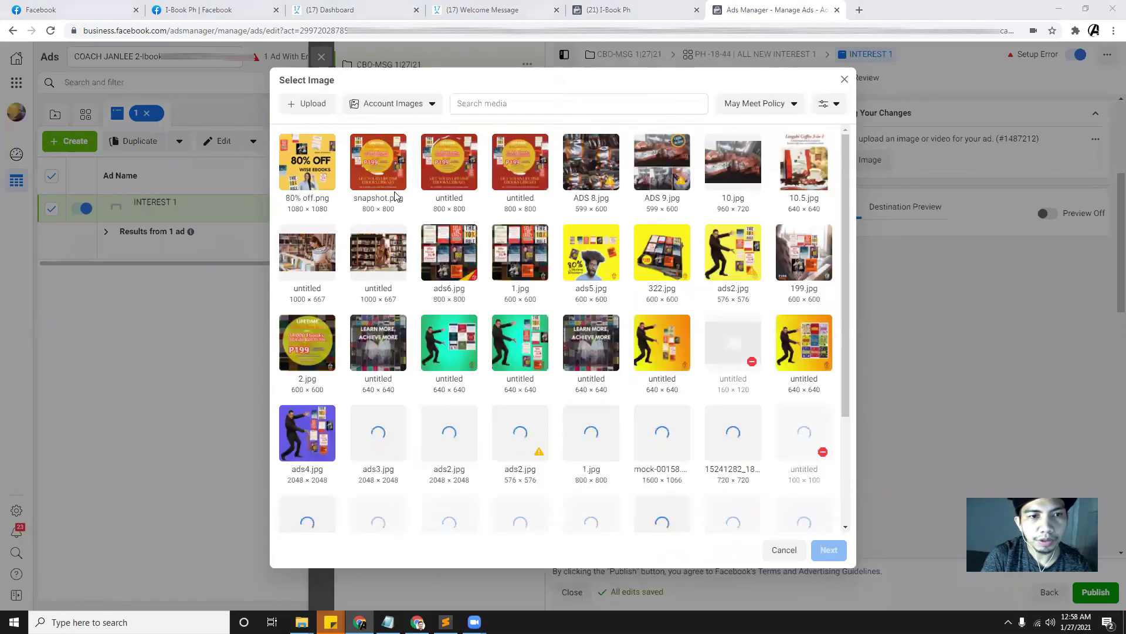
left_click(53, 143)
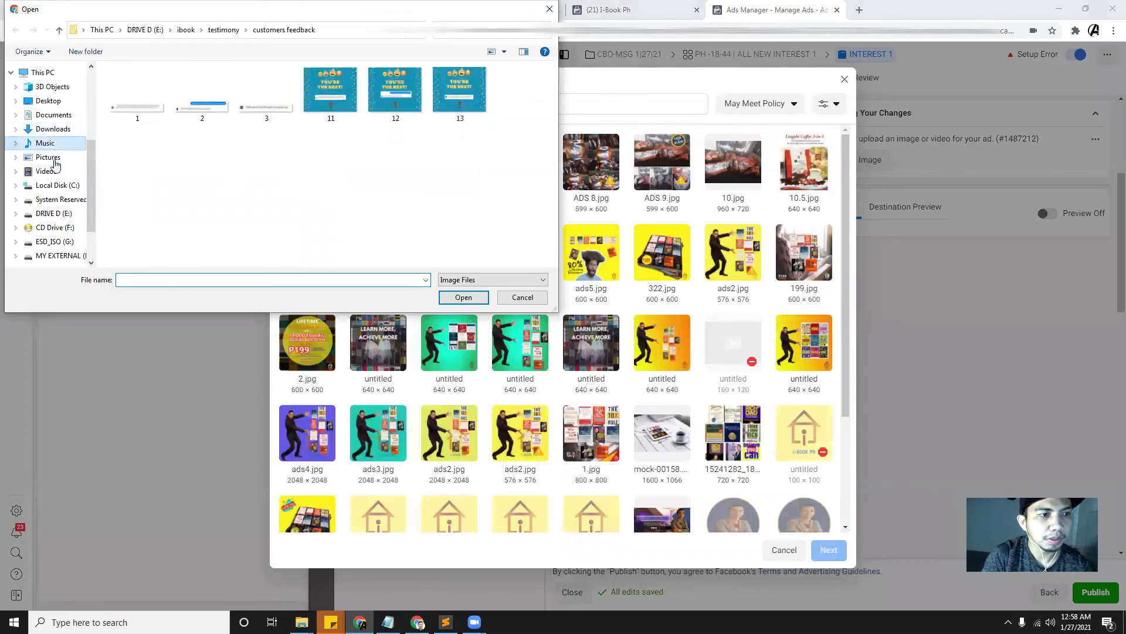
left_click(57, 131)
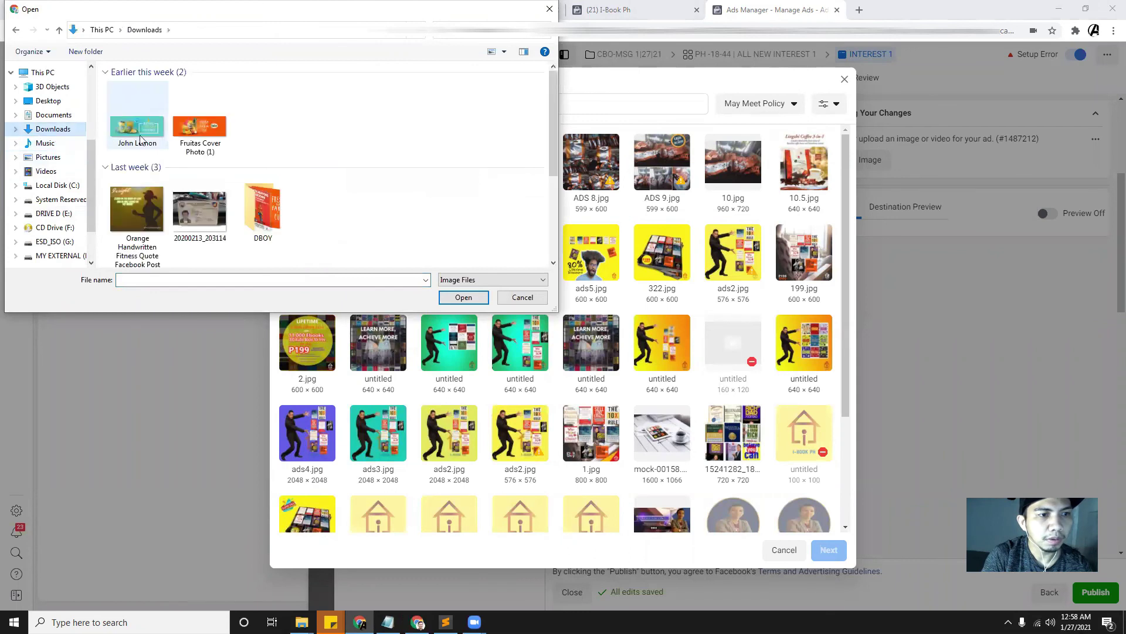
left_click(46, 171)
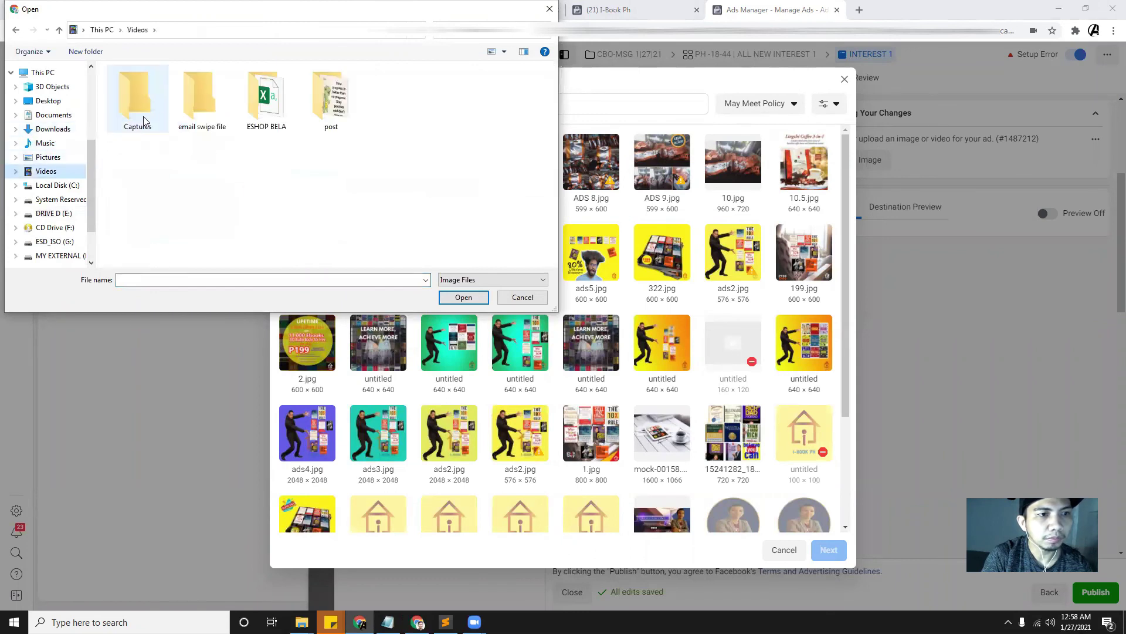
left_click(55, 157)
left_click(54, 130)
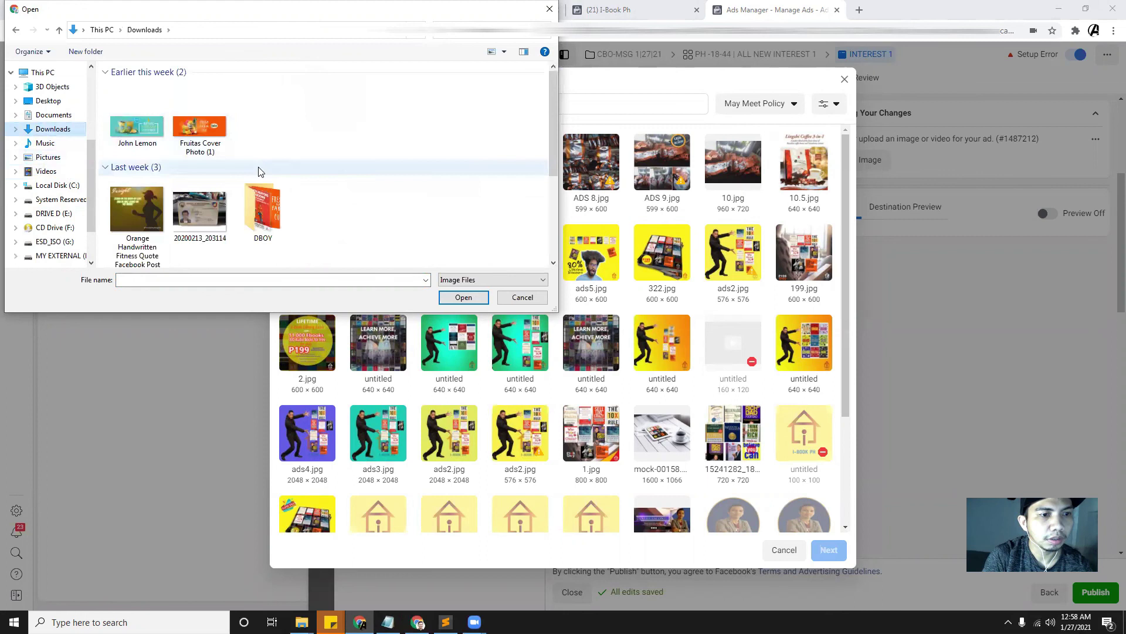
scroll(267, 188, "down", 3)
scroll(253, 200, "up", 3)
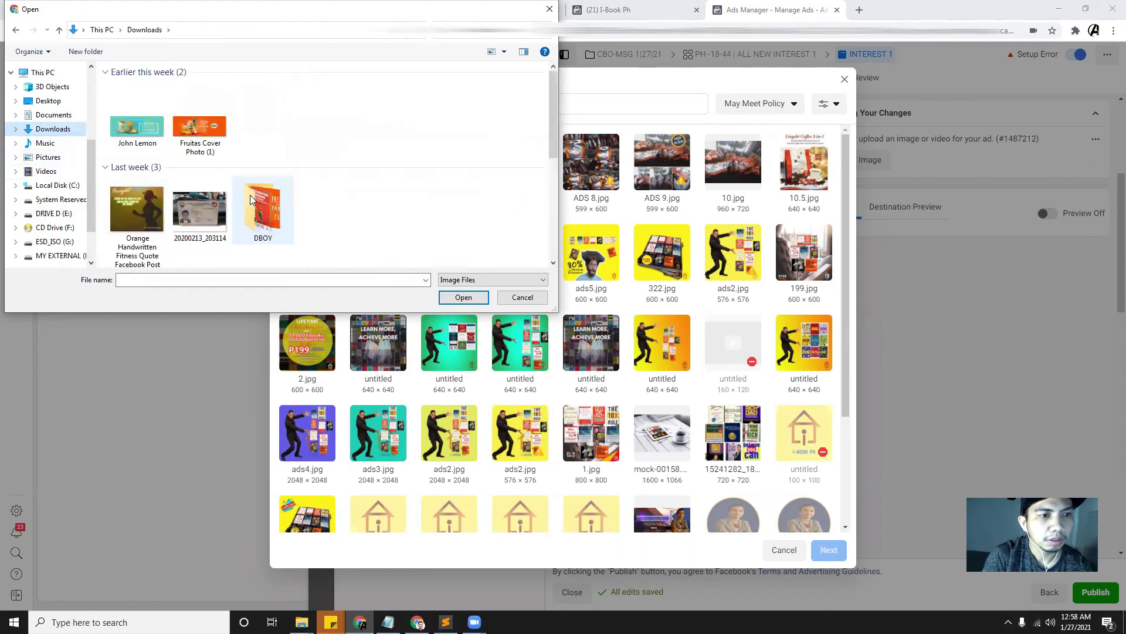
Step: Set the upload dialog's file filter to All Files and look through the Downloads folder for the ad image
left_click(53, 115)
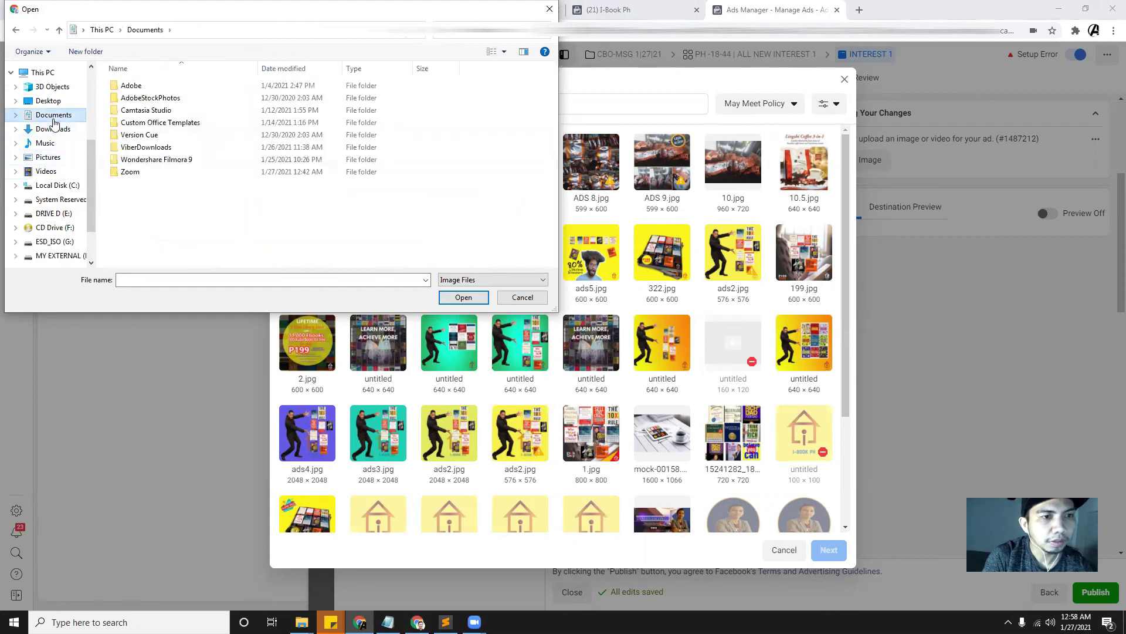
left_click(52, 130)
left_click(493, 280)
left_click(464, 301)
scroll(315, 228, "down", 3)
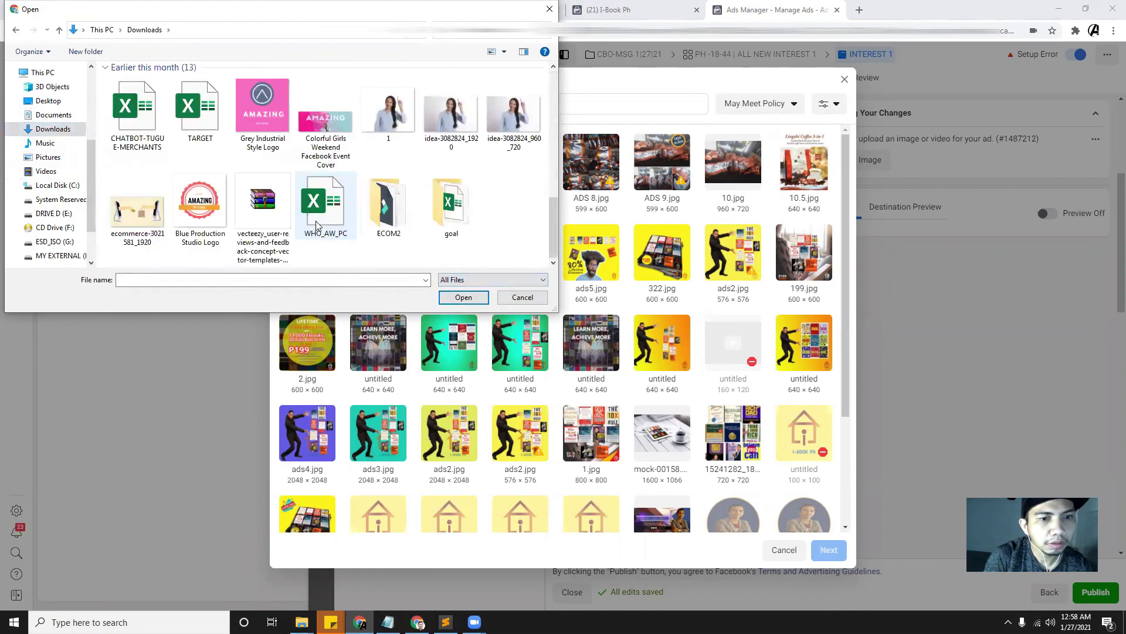
scroll(317, 226, "up", 3)
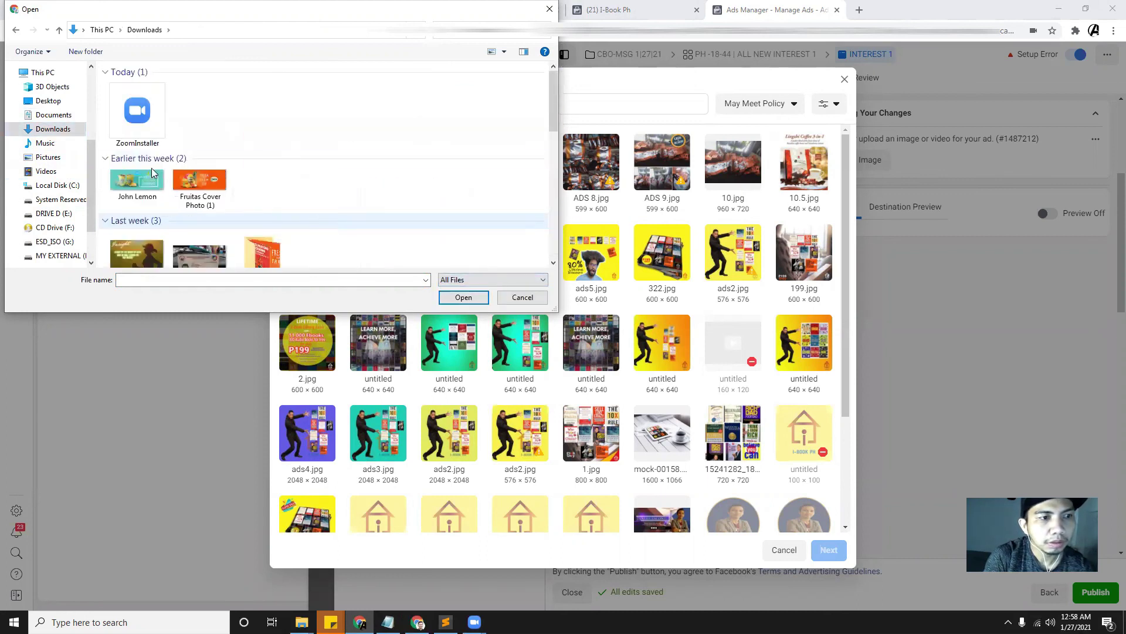
Step: Look through the Pictures, Videos, Desktop, Documents and Downloads folders for the ad image in the upload dialog
left_click(45, 143)
left_click(48, 157)
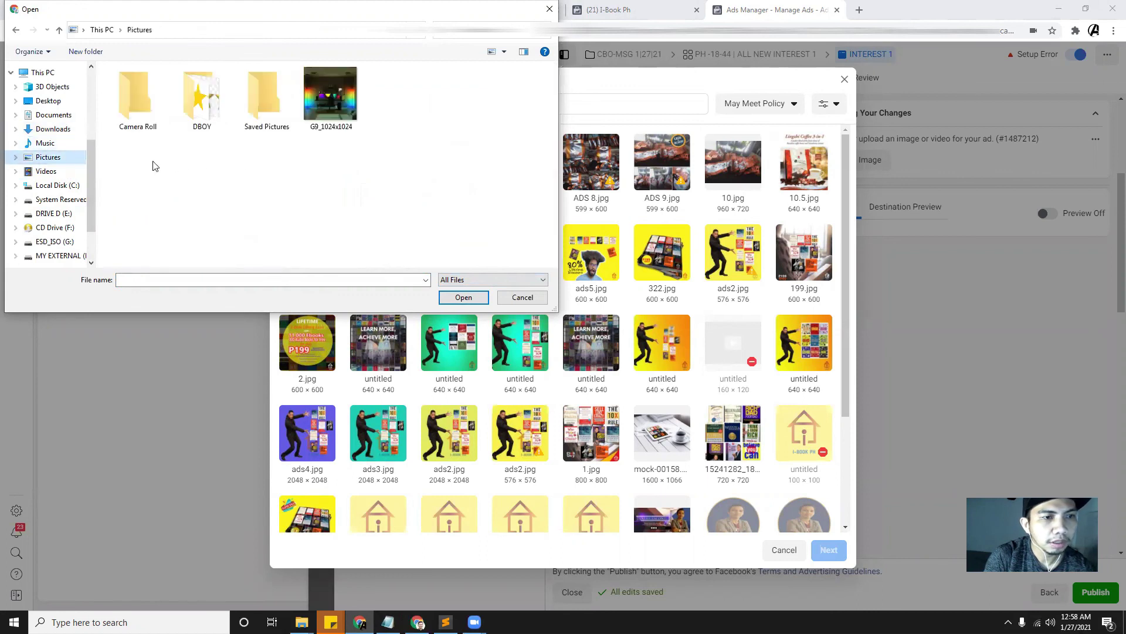
left_click(47, 171)
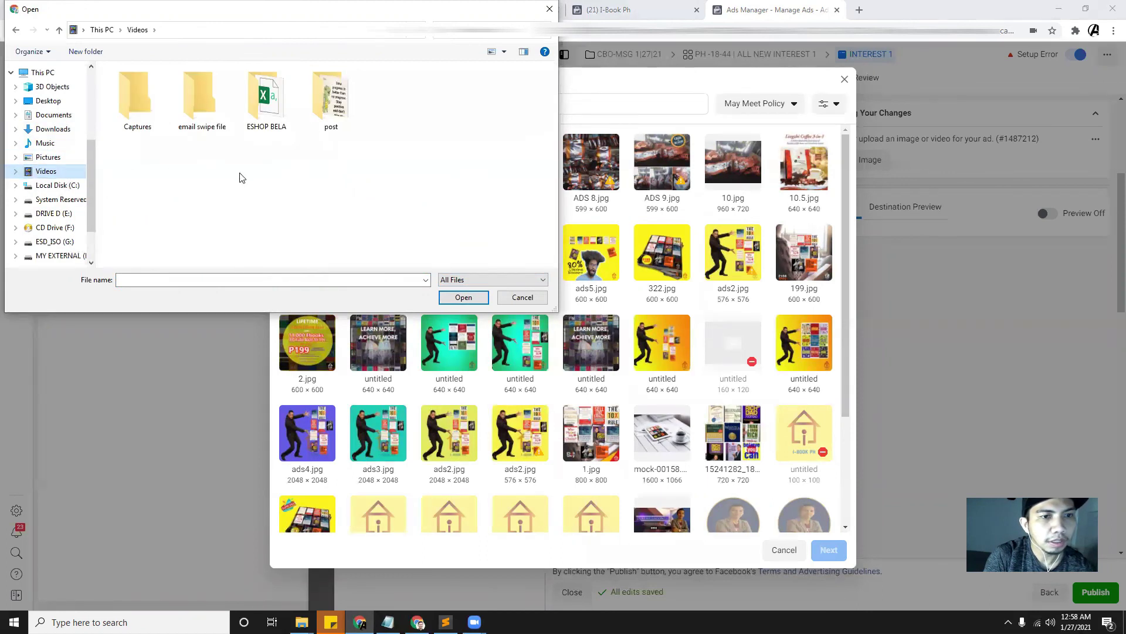
left_click(48, 100)
scroll(336, 174, "down", 2)
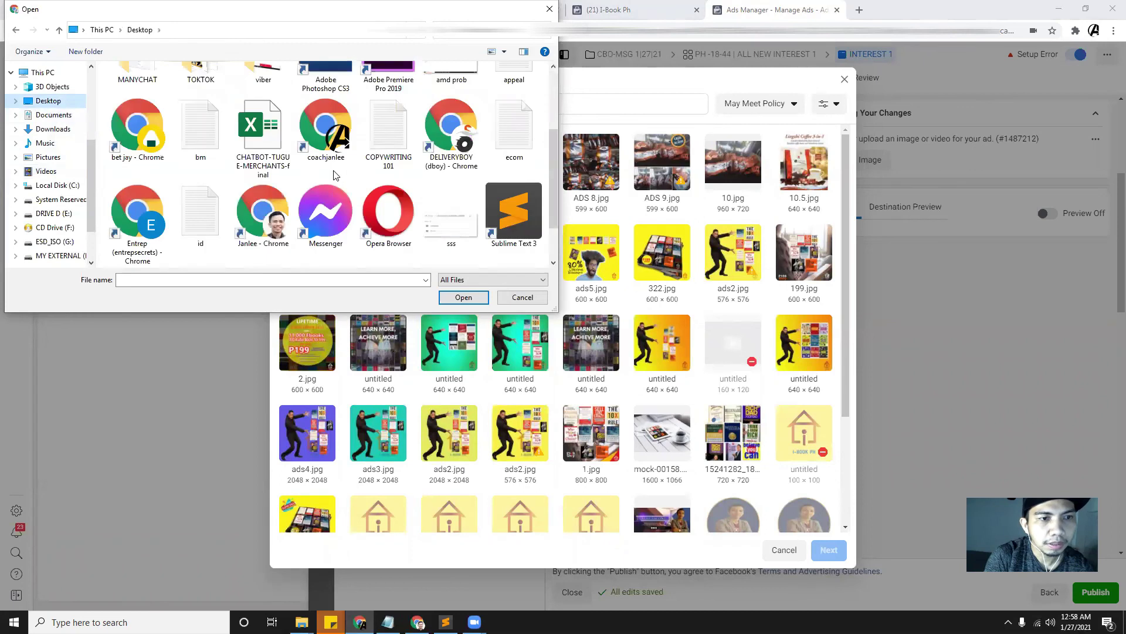
scroll(335, 175, "up", 2)
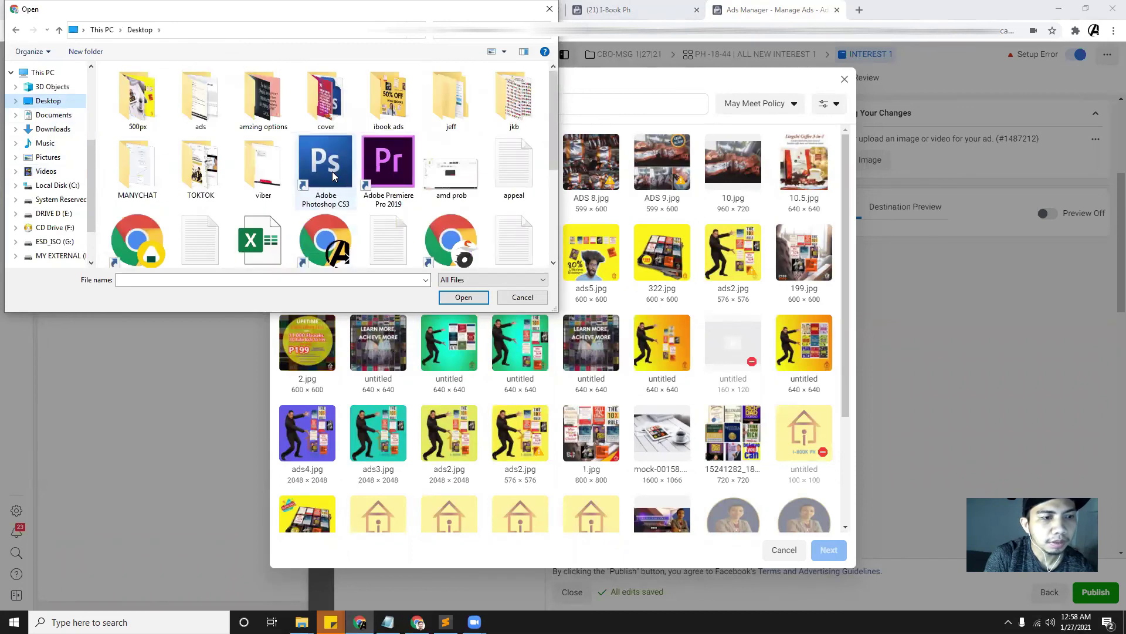
left_click(53, 114)
left_click(53, 128)
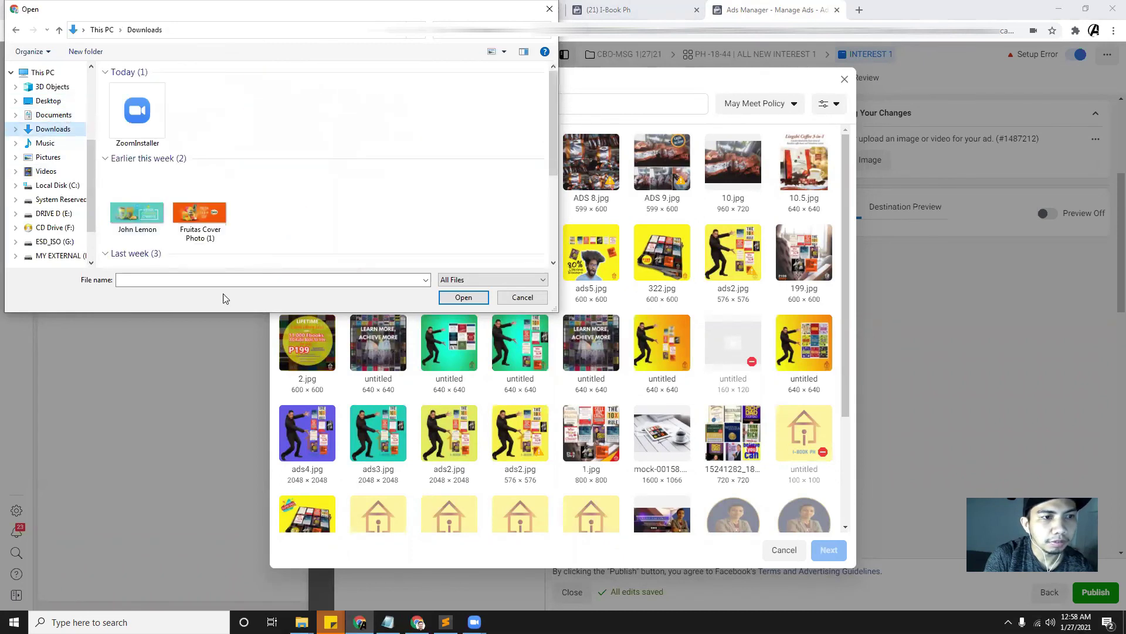
Step: Switch to the 80% off design in Canva, download it as a JPG, and put the Canva window away
left_click(417, 622)
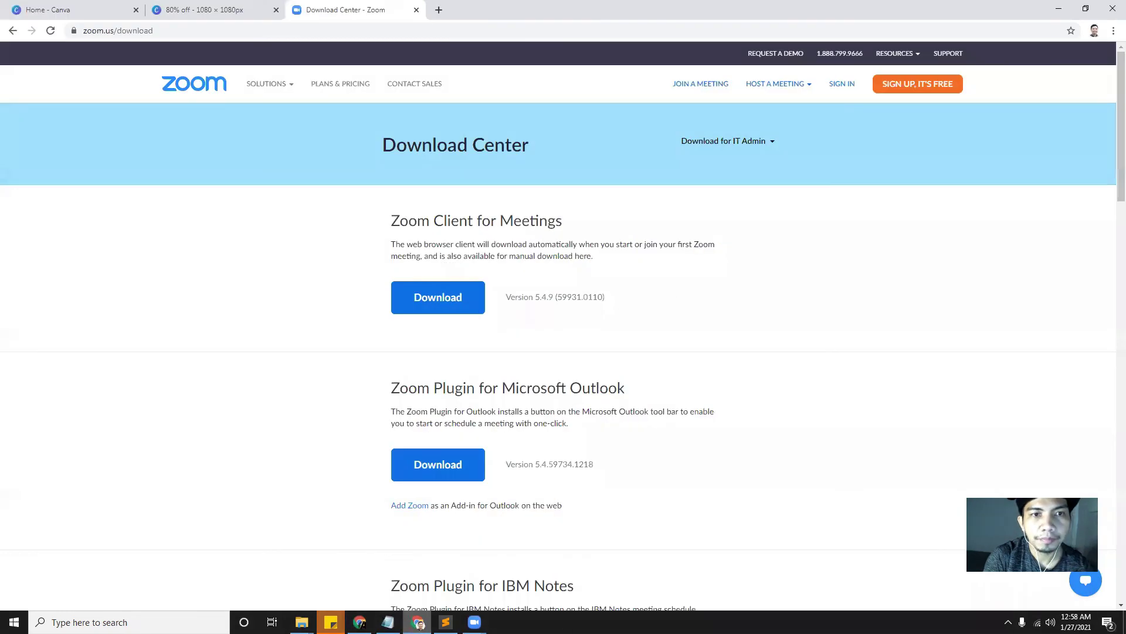
key("ctrl+shift+Tab")
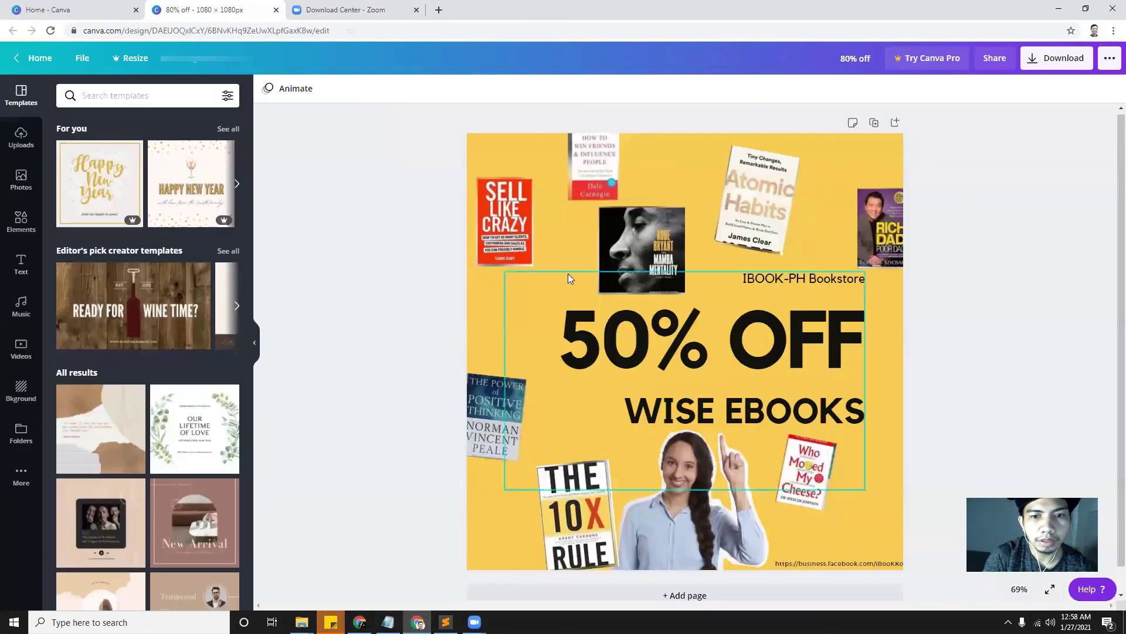
left_click(1056, 62)
left_click(978, 147)
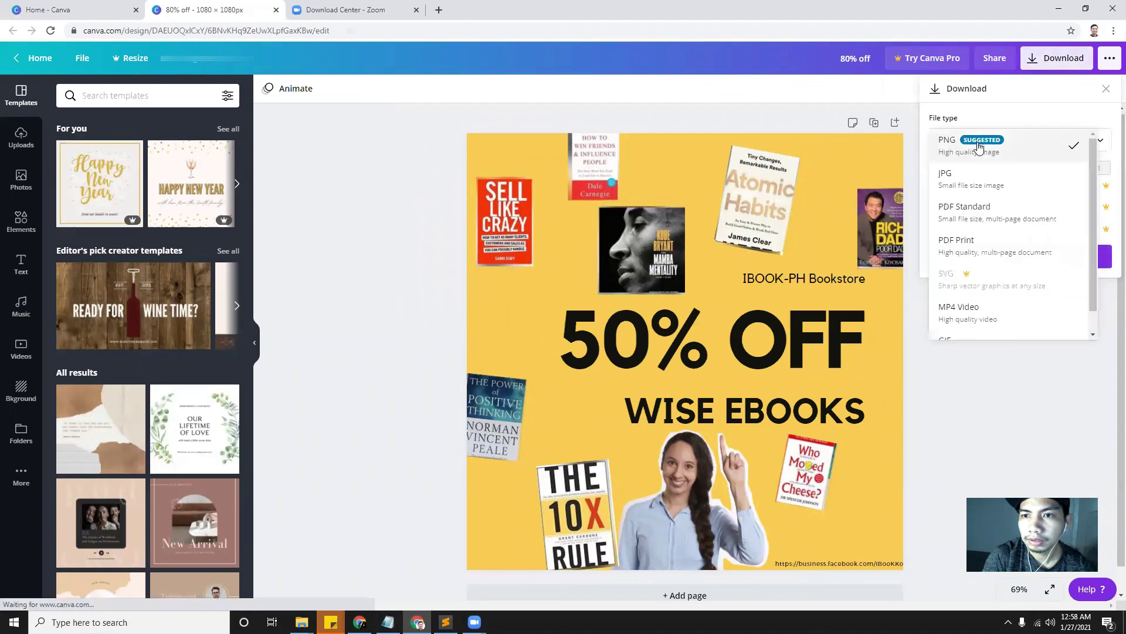
left_click(970, 185)
left_click(999, 255)
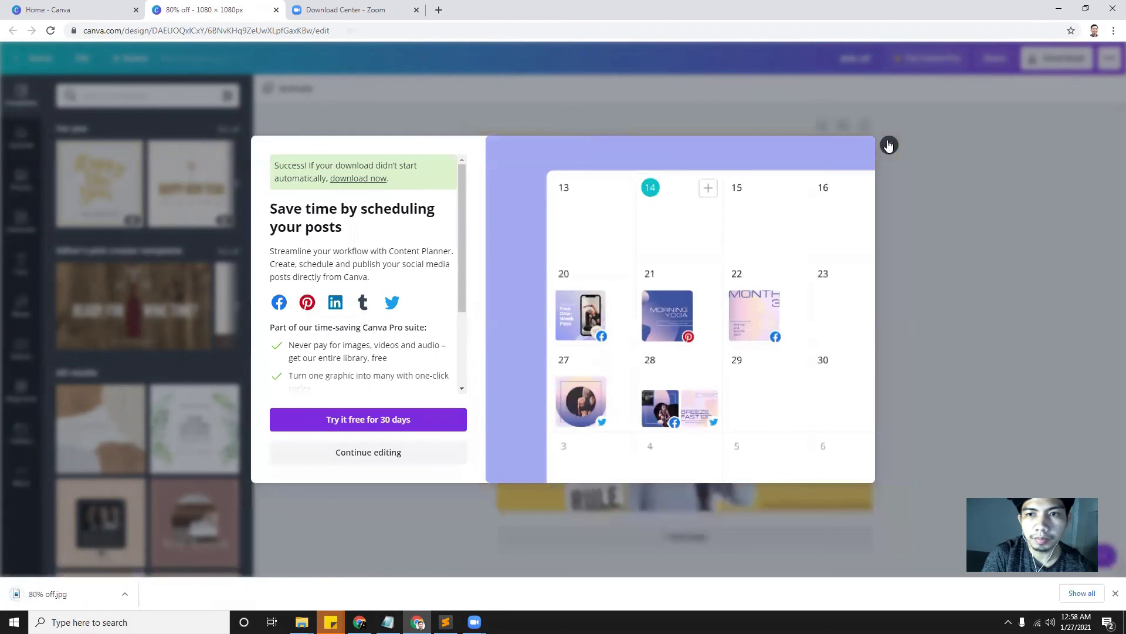
left_click(1059, 9)
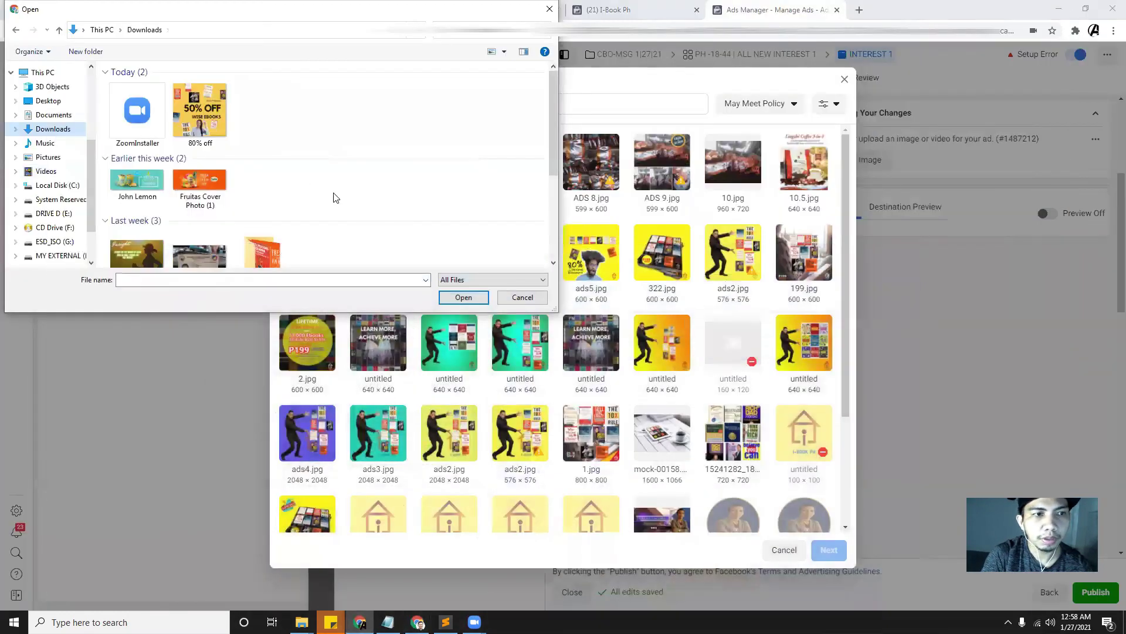
Step: Upload the 80% off image from Downloads as the ad's media, keeping only the Square (1:1) crop
left_click(228, 140)
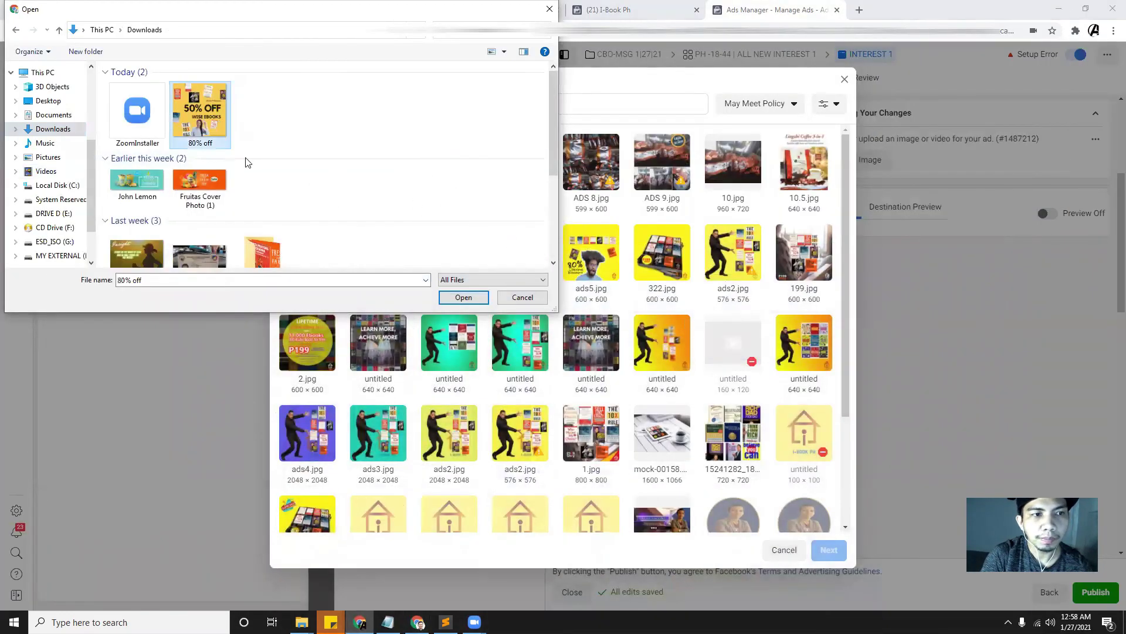
left_click(473, 295)
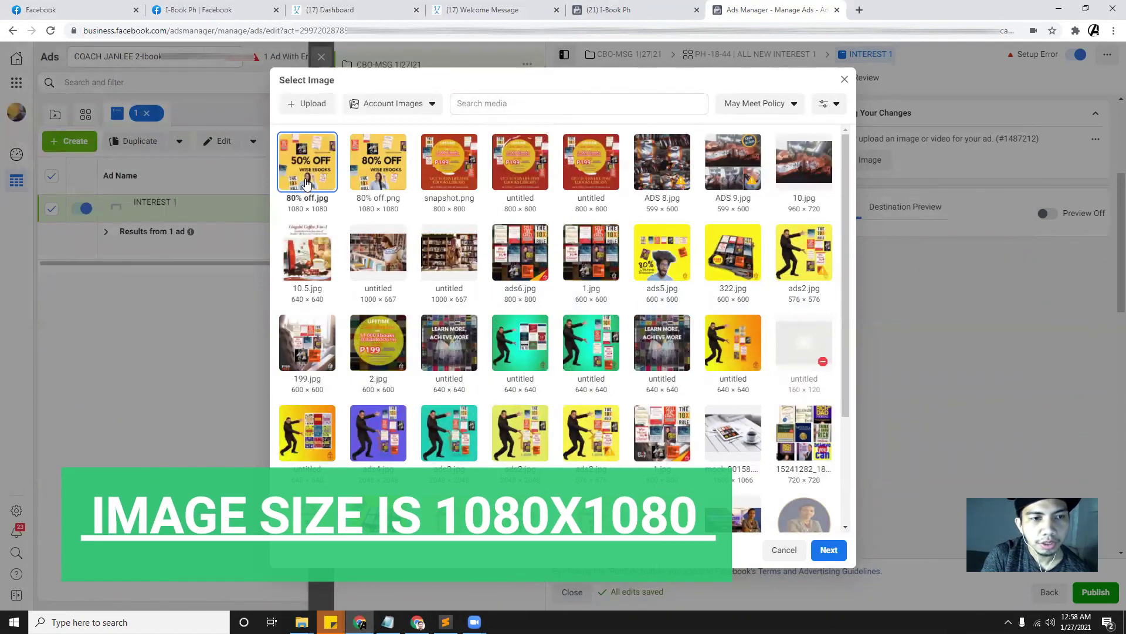
left_click(829, 550)
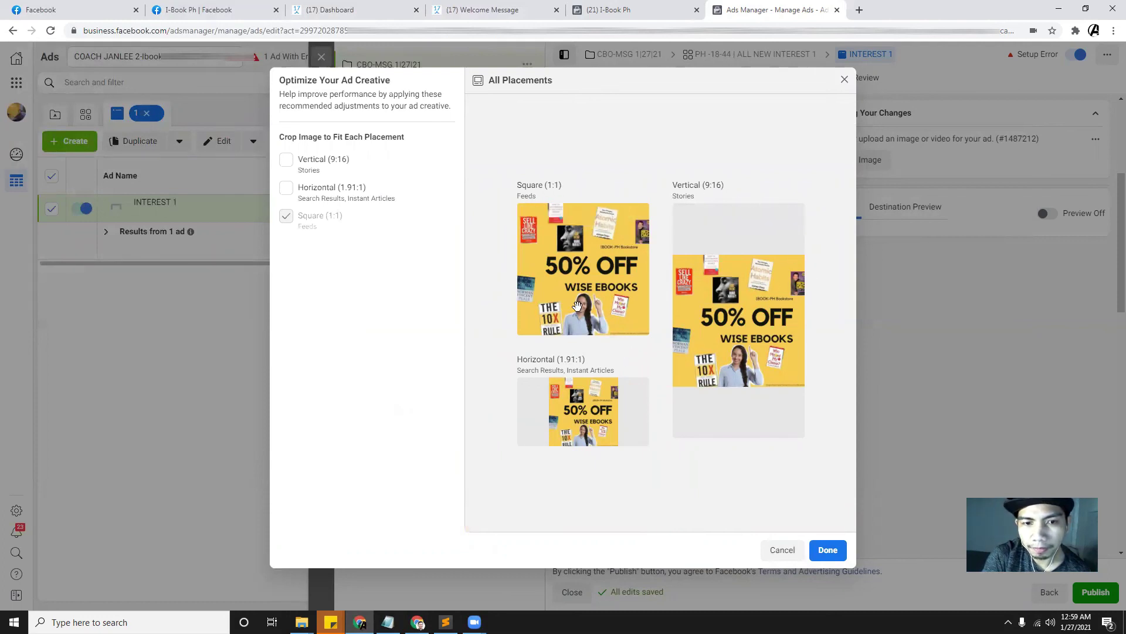
left_click(829, 551)
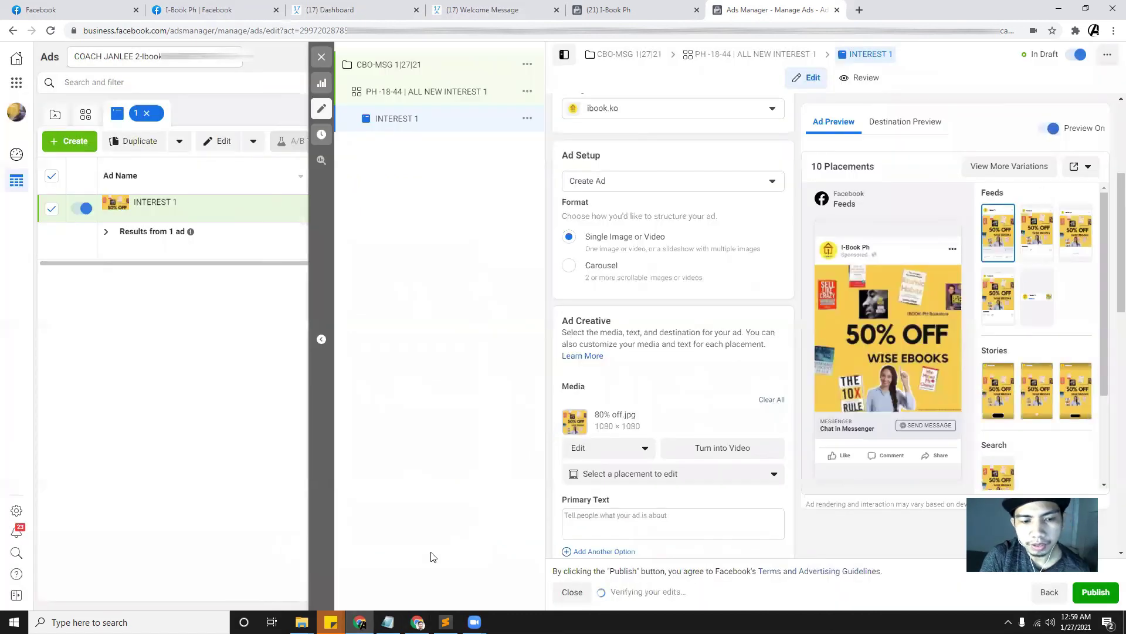
Step: Paste the "Matuto kahit nasa Bahay lang" copy from the Sublime Text notes as primary text and remove the blank line below its first line
mouse_move(445, 621)
left_click(446, 572)
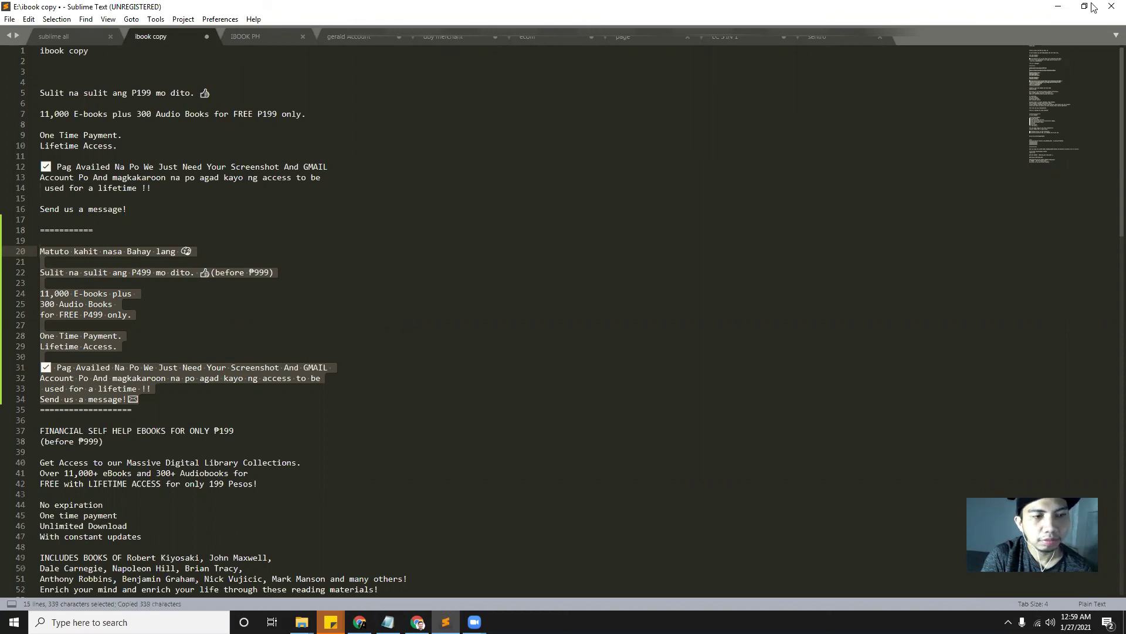
left_click(1059, 6)
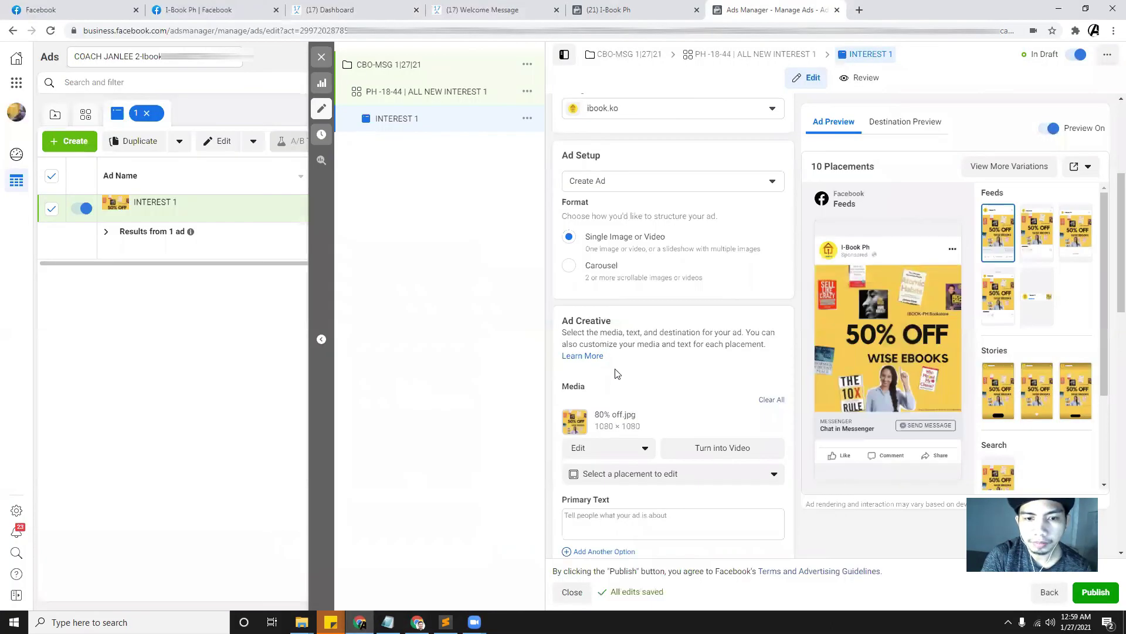
scroll(616, 375, "down", 1)
left_click(603, 455)
key("ctrl+v")
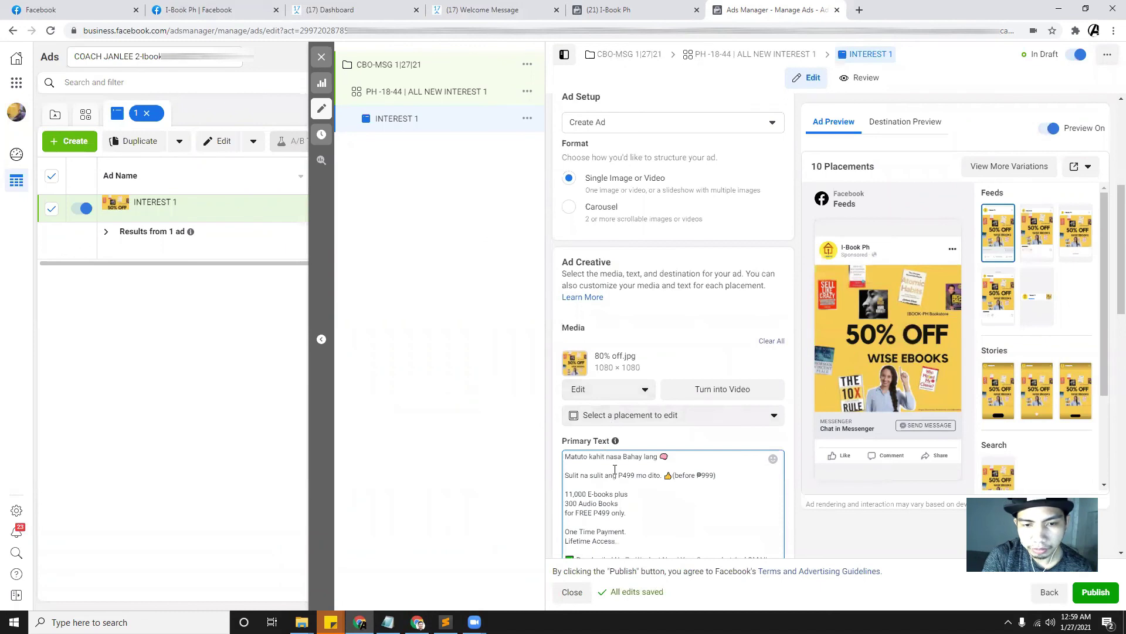
left_click(574, 468)
key("BackSpace")
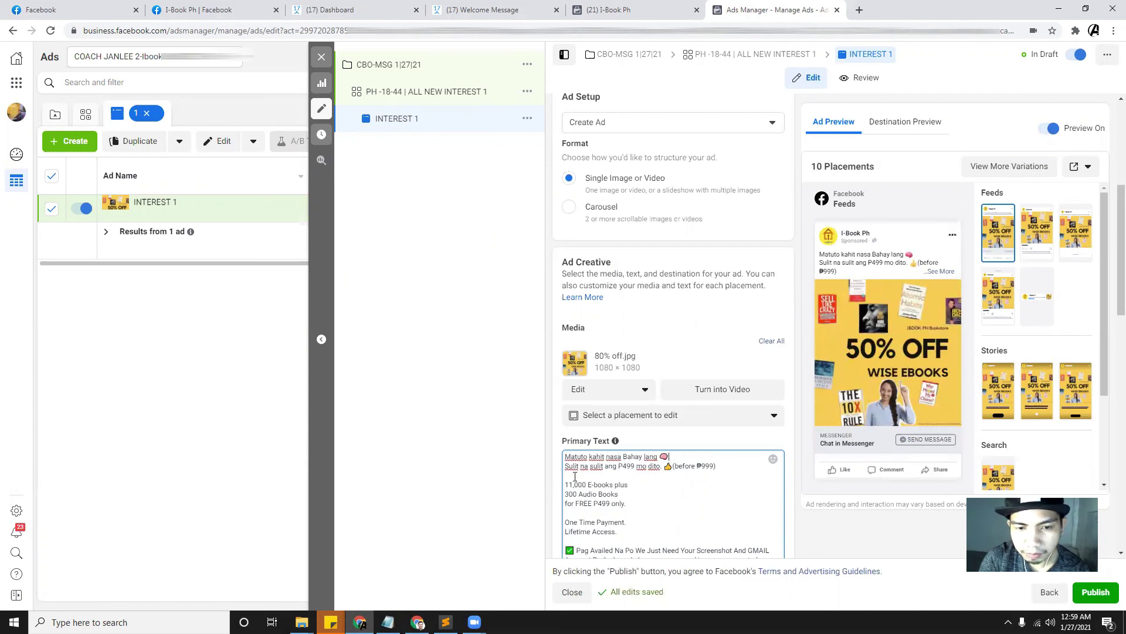
Step: Add a ✅ emoji before the 11,000 E-books, 300 Audio Books and for FREE P499 only lines of the primary text
scroll(597, 482, "down", 1)
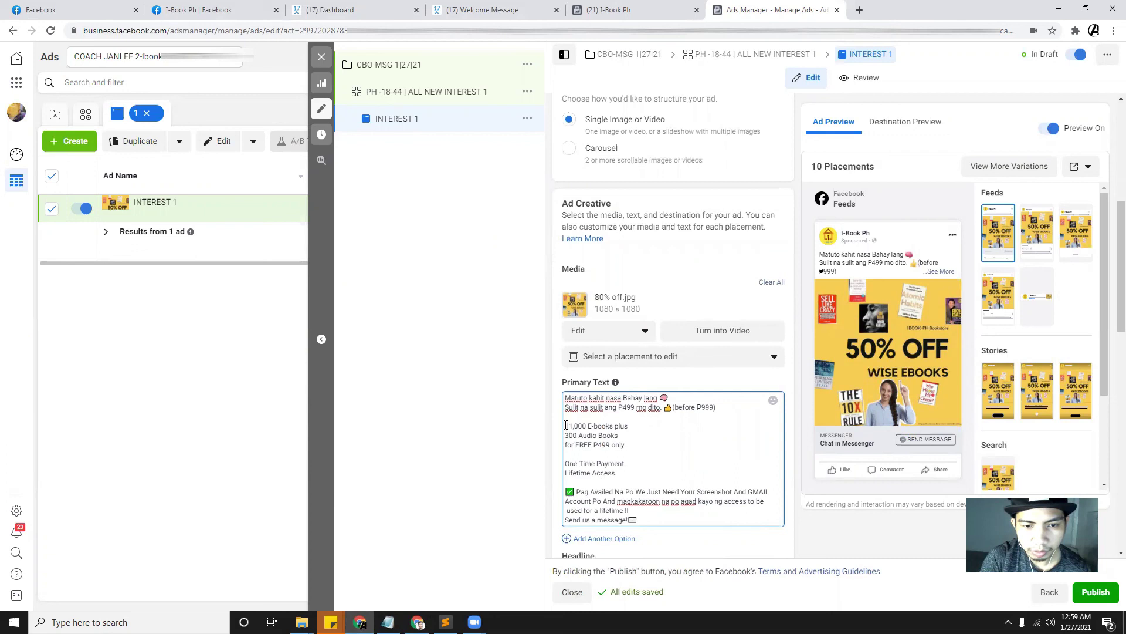
type("✅")
type("✅")
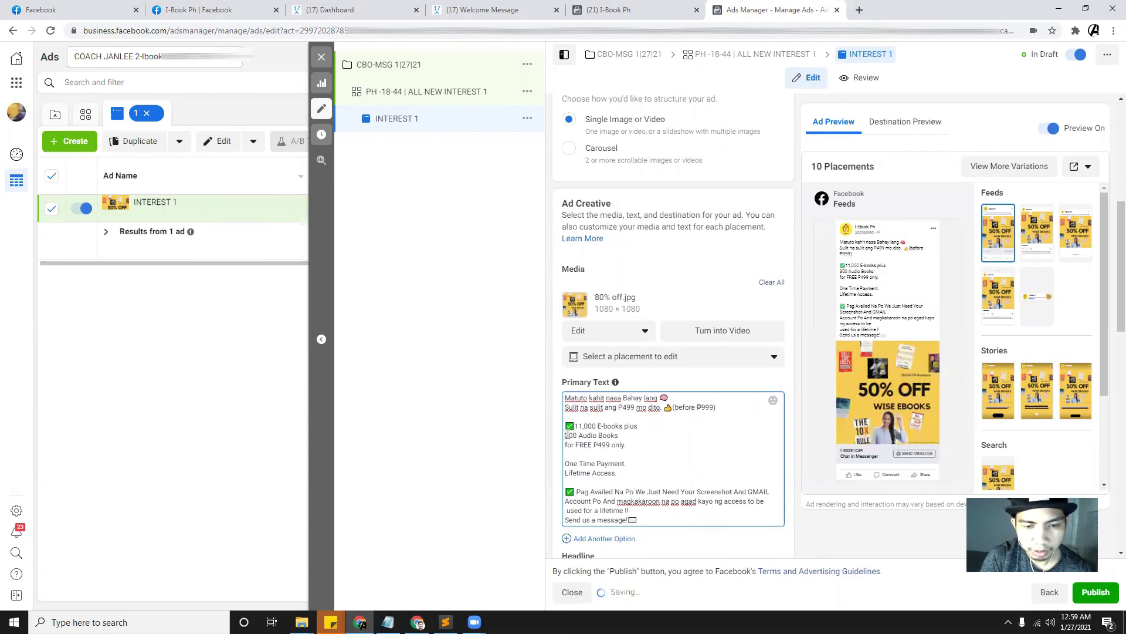
left_click(565, 444)
type("✅")
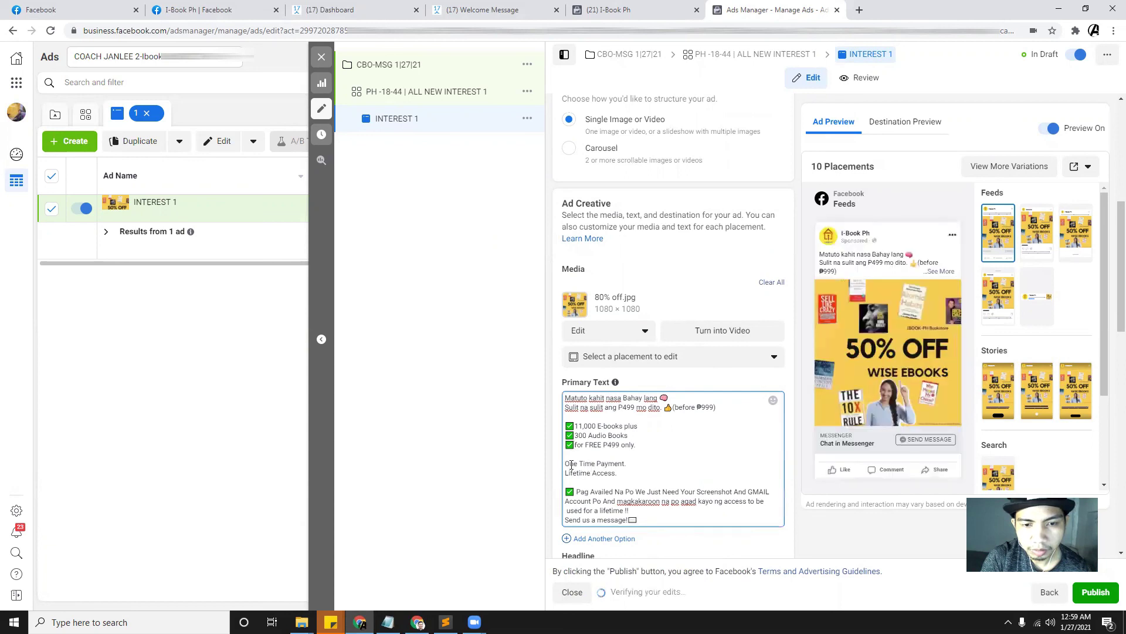
Step: Add a 👍 emoji before the One Time Payment and Lifetime Access lines of the primary text
scroll(667, 396, "down", 1)
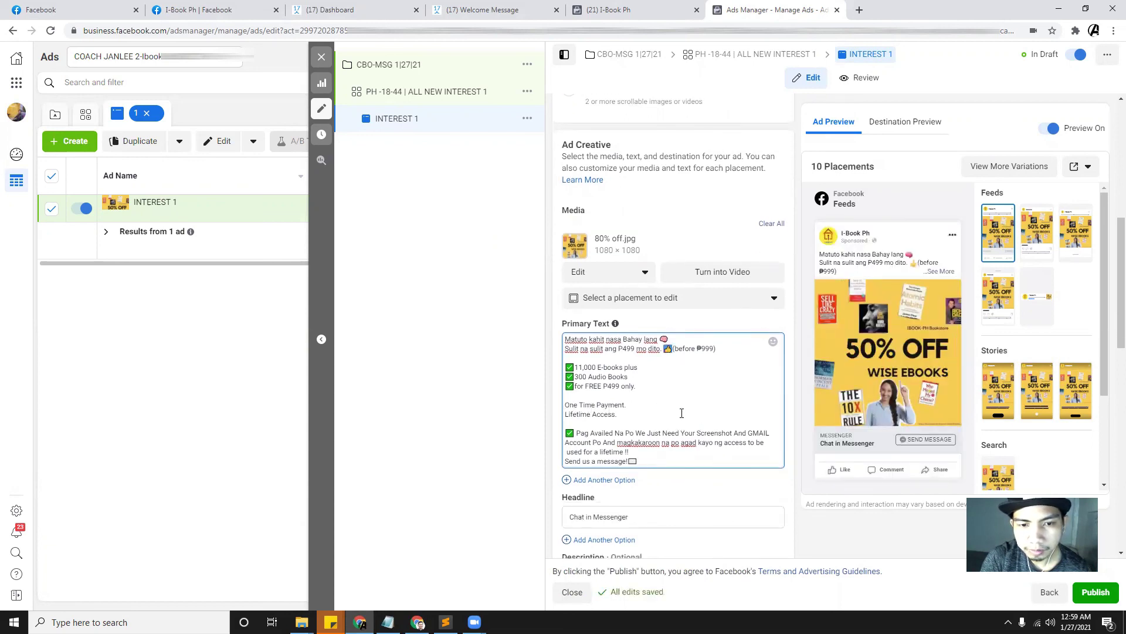
left_click(566, 405)
type("👍")
left_click(566, 414)
type("👍")
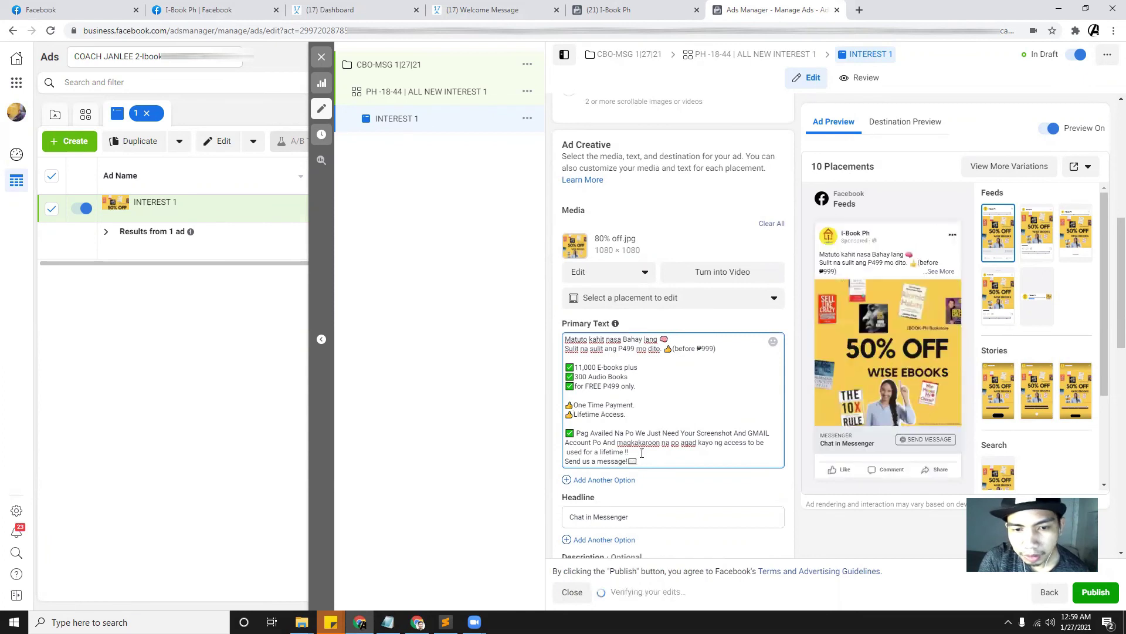
Step: Insert a blank line above "Send us a message!" and remove the stray space before "used for a lifetime" in the primary text
key("Return")
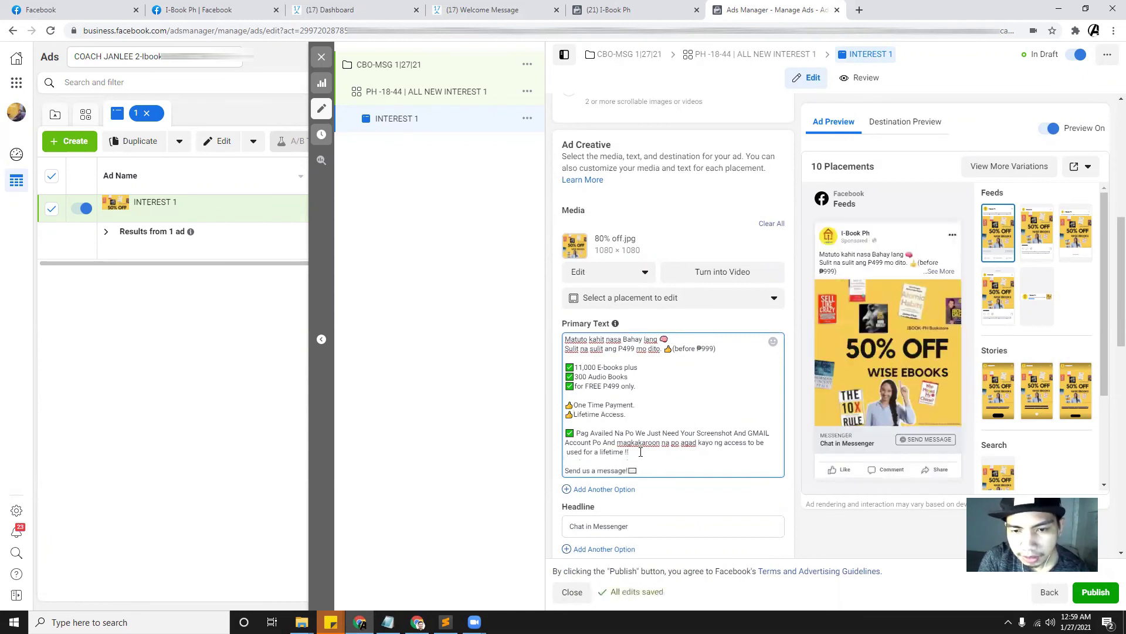
key("BackSpace")
scroll(635, 449, "down", 2)
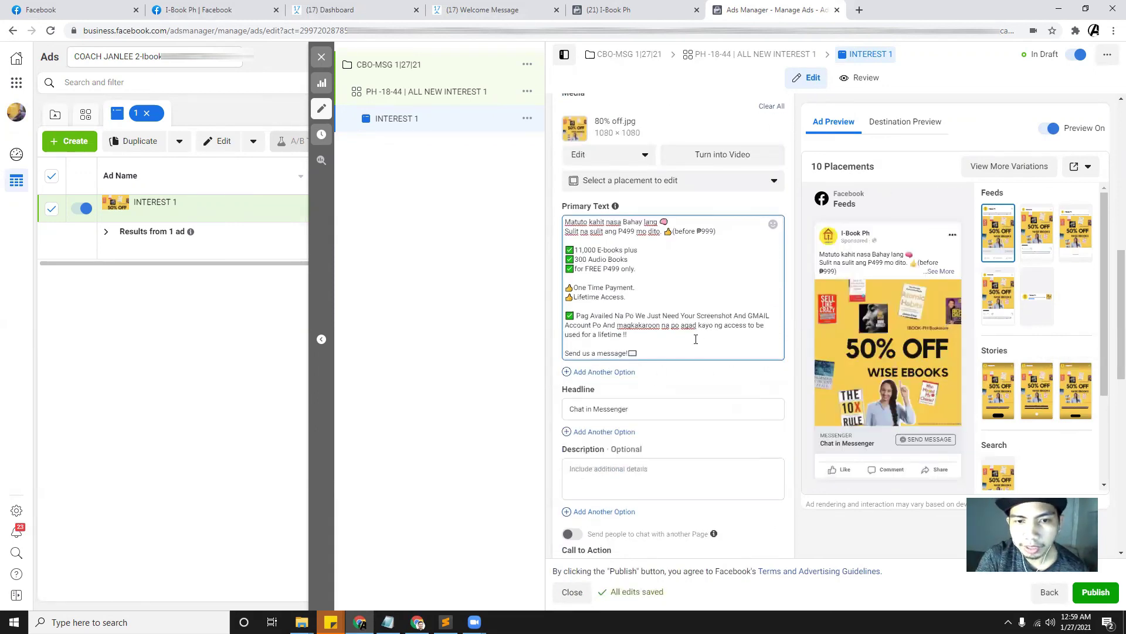
Step: Open the getemoji.com site in a new browser tab to find an emoji for the ad headline
left_click(633, 409)
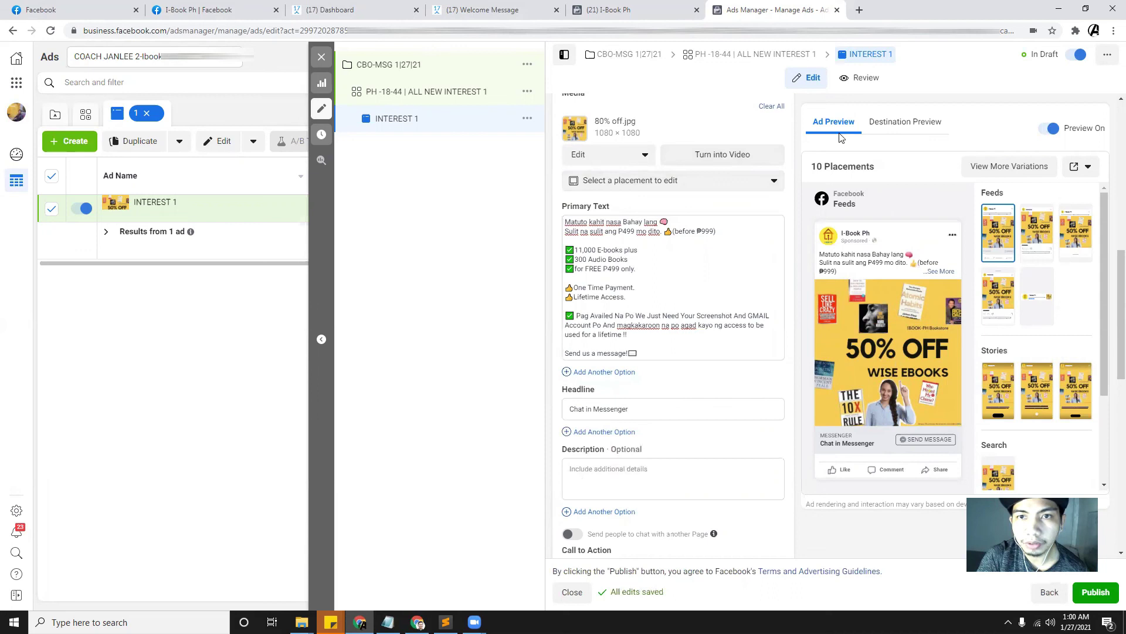
left_click(859, 10)
type("EM")
key("BackSpace")
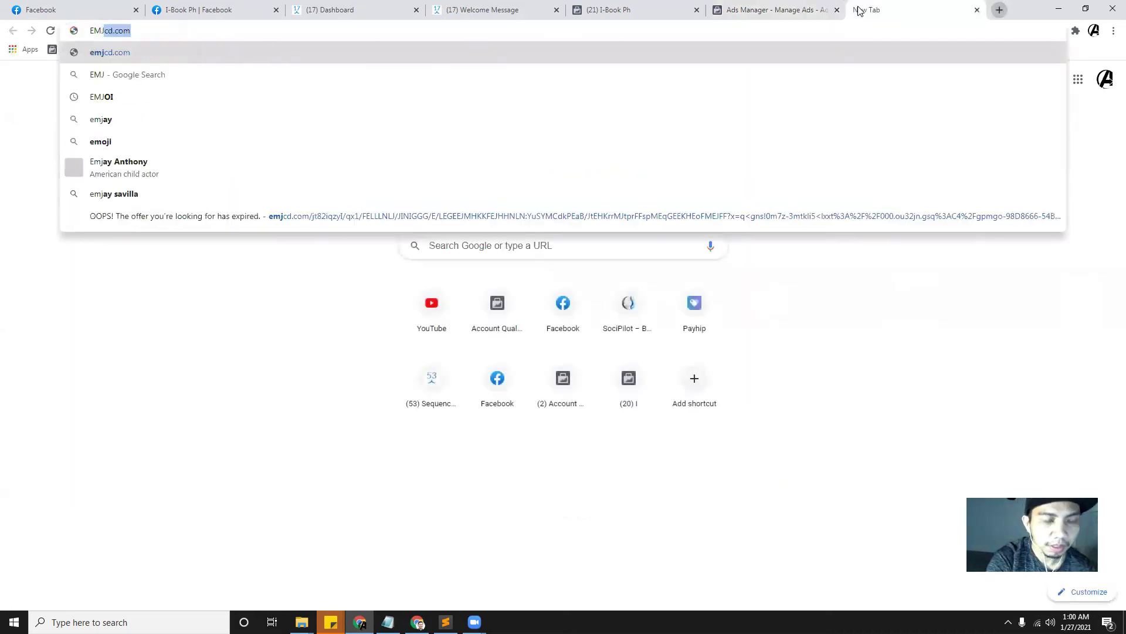
type("O")
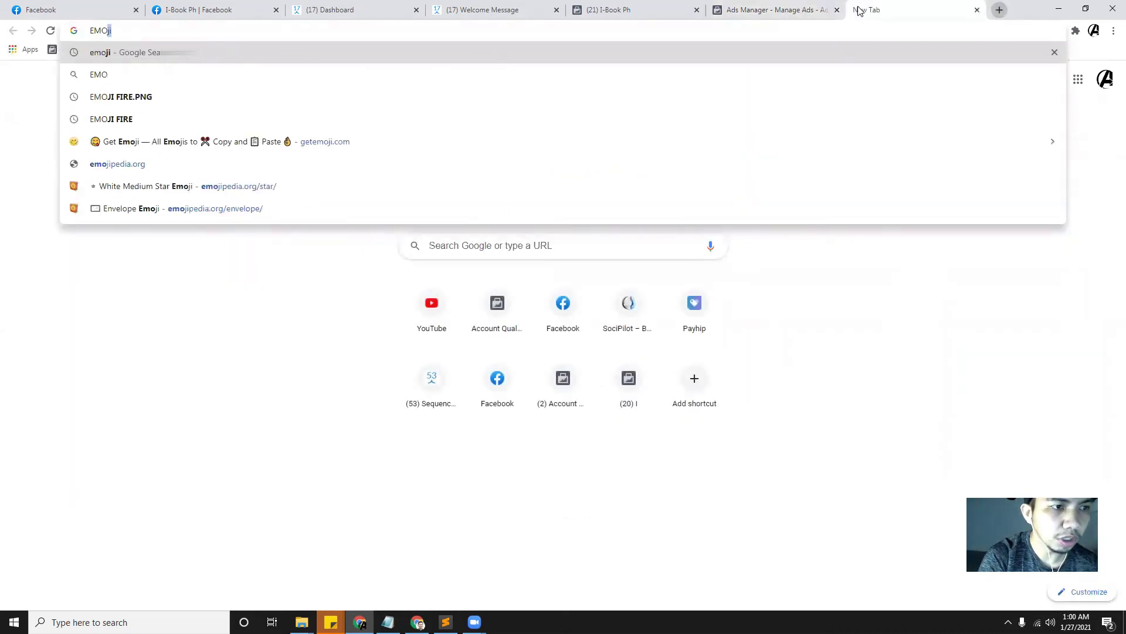
key("Down")
key("Down")
key("Down")
key("Down")
key("Return")
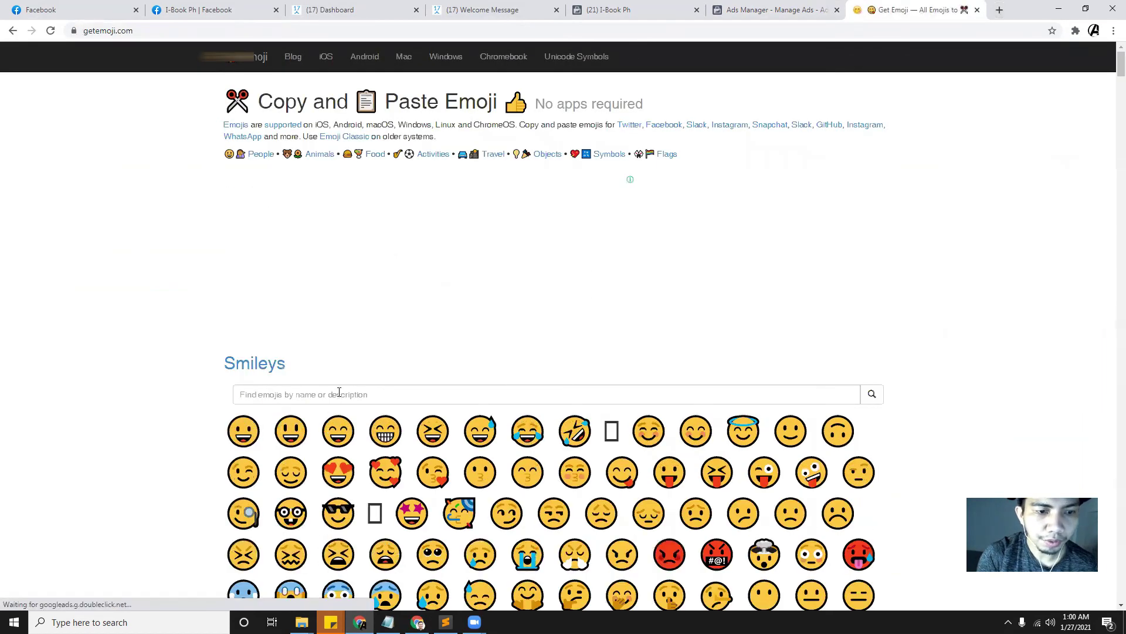
Step: Search the emoji site for STAR, open the gold Star emoji's page and copy the emoji
left_click(339, 392)
type("STAR")
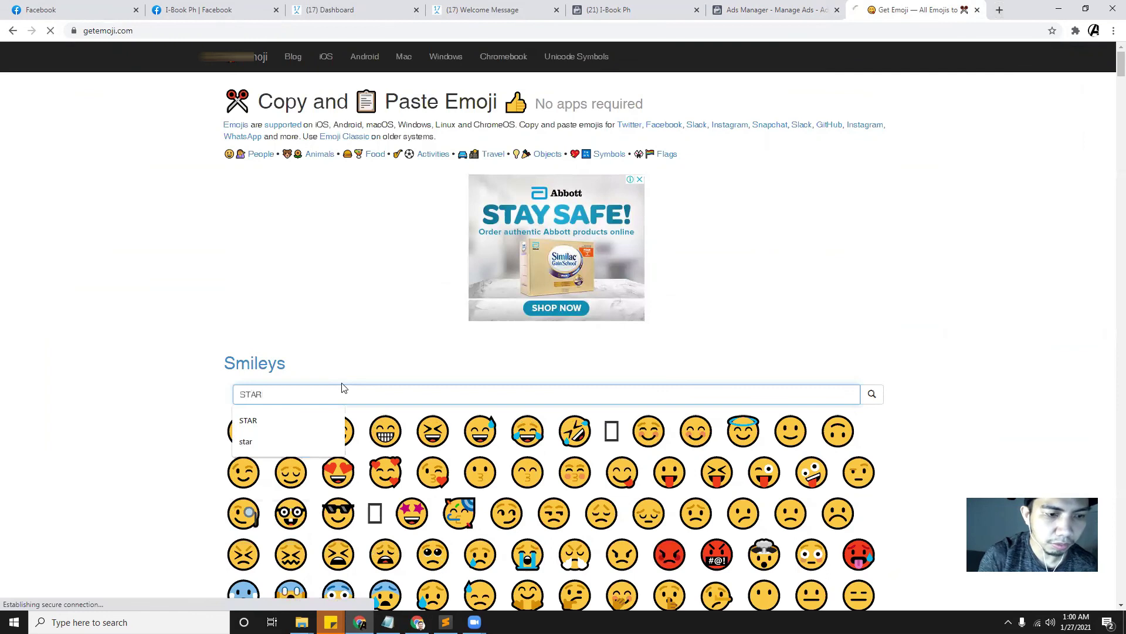
key("Return")
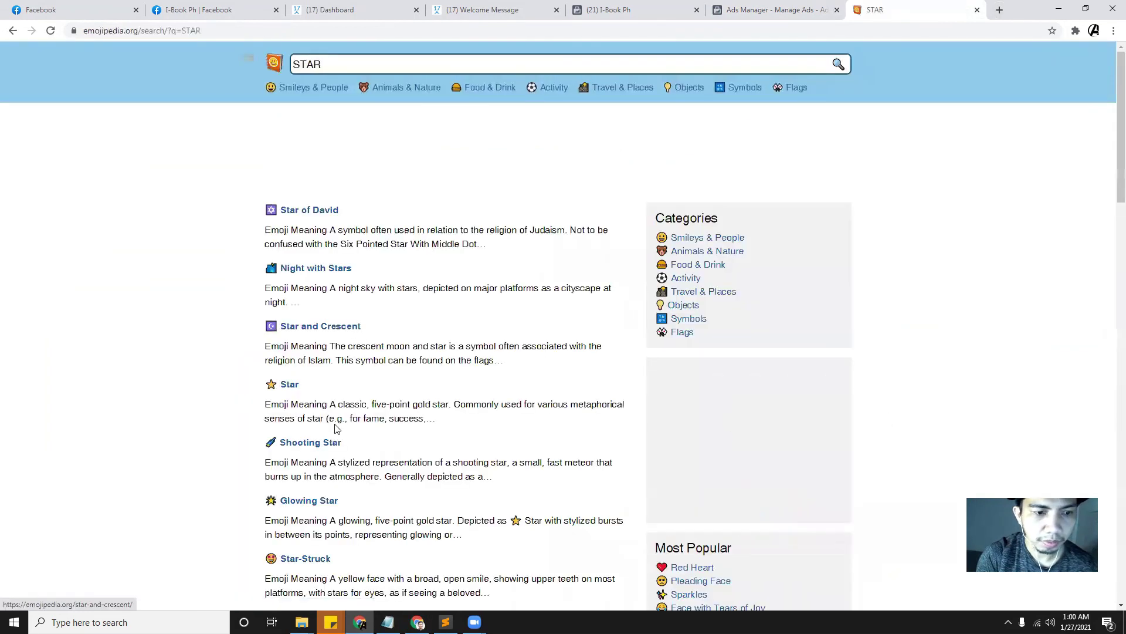
scroll(337, 428, "down", 3)
left_click(289, 208)
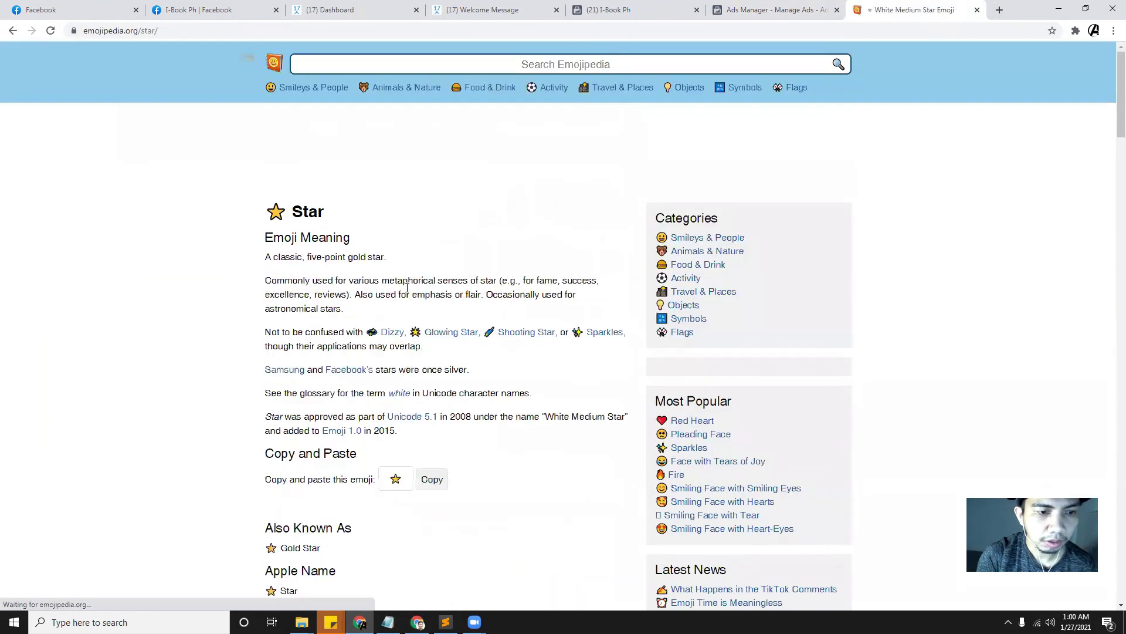
left_click(431, 480)
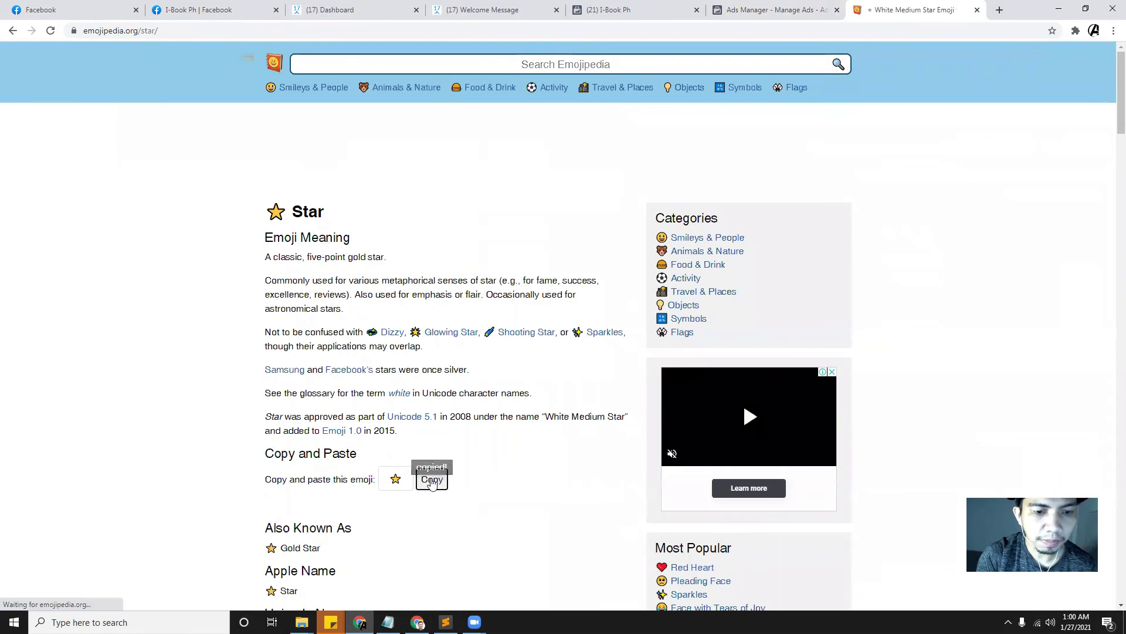
Step: Return to Ads Manager and replace the ad's headline with five star emojis followed by "50% Lifetime Discount!!!"
left_click(821, 10)
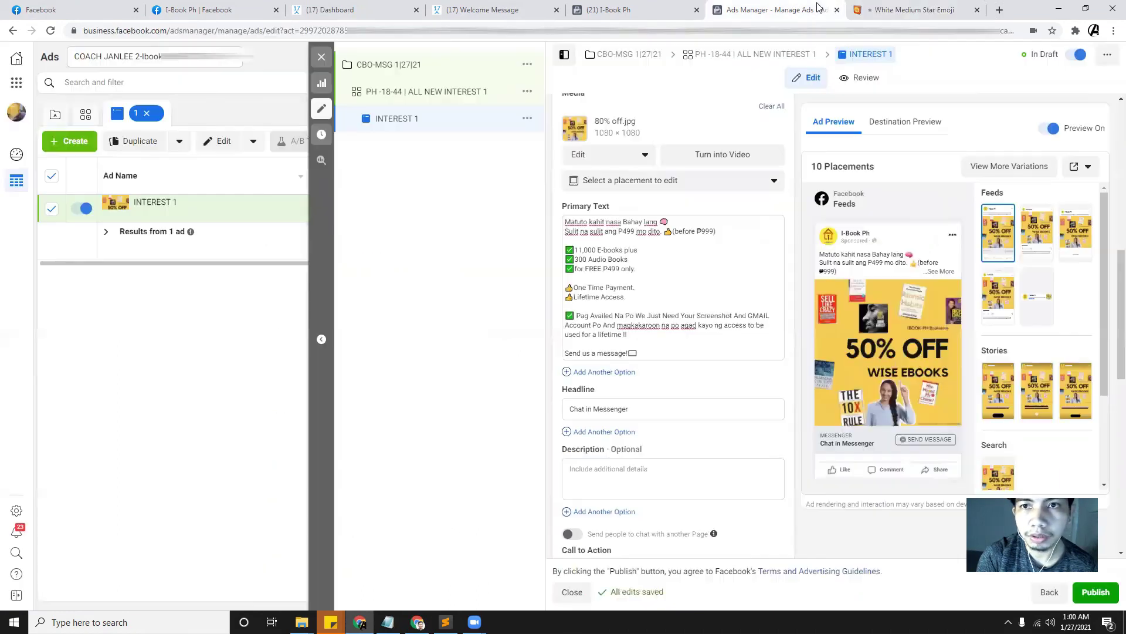
left_click_drag(643, 409, 526, 404)
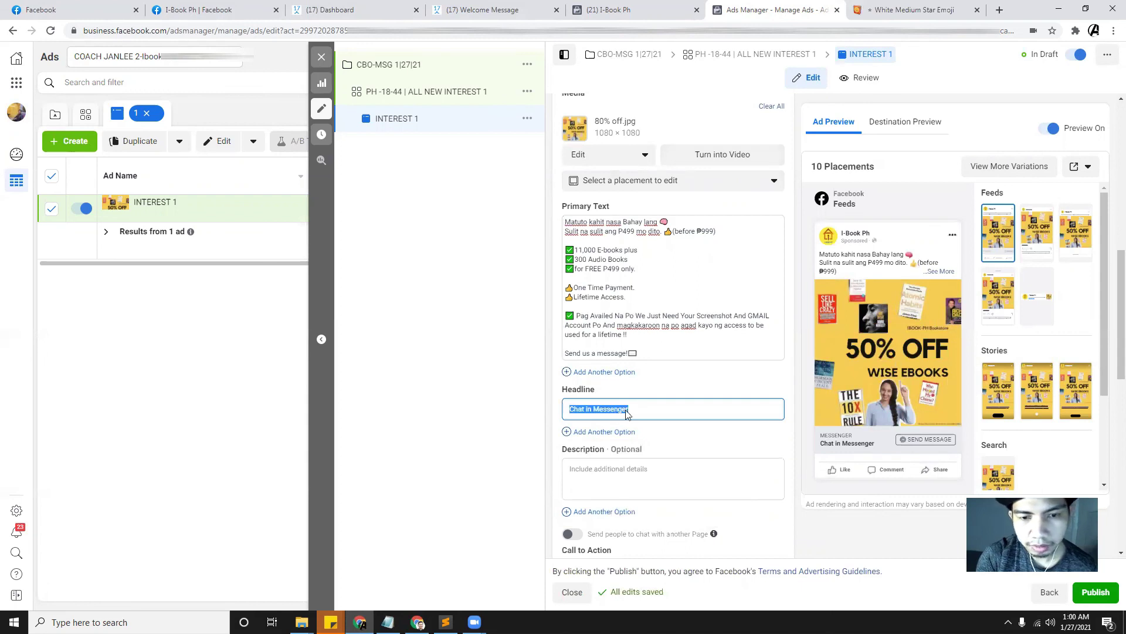
key("ctrl+v")
key("ctrl+v")
key("ctrl+v")
key("ctrl+v")
key("ctrl+v")
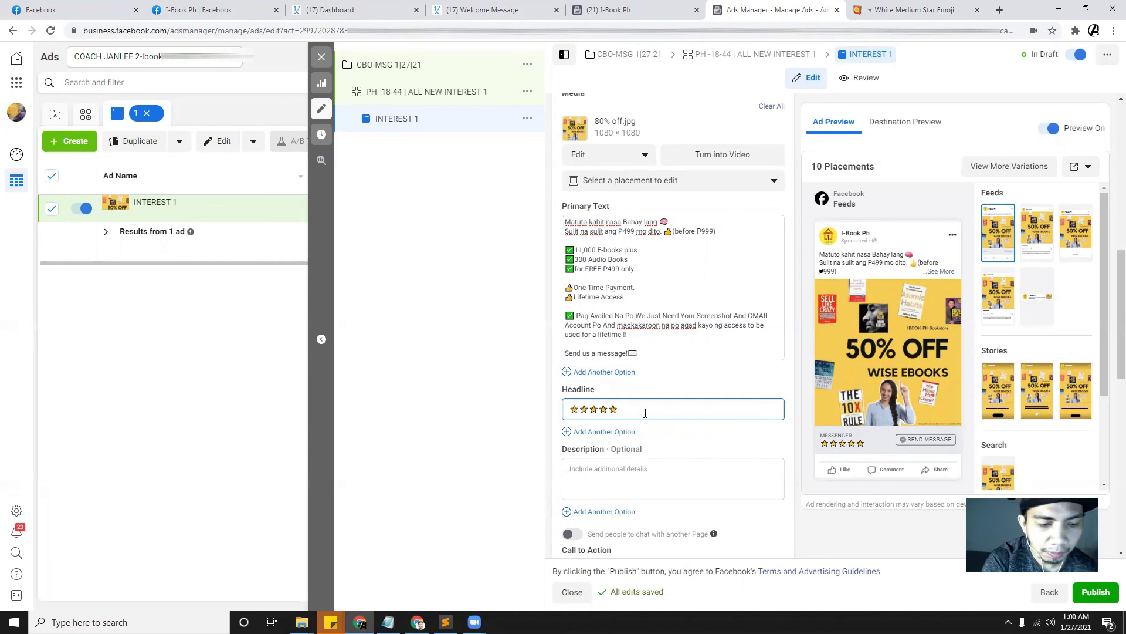
type("% ")
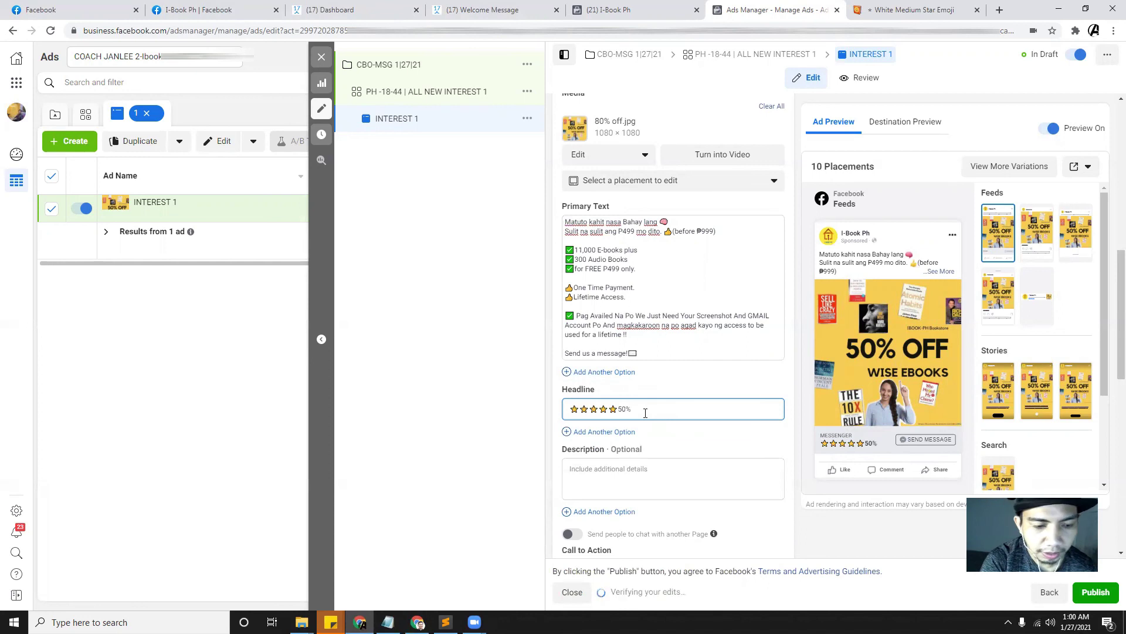
type("lifetime")
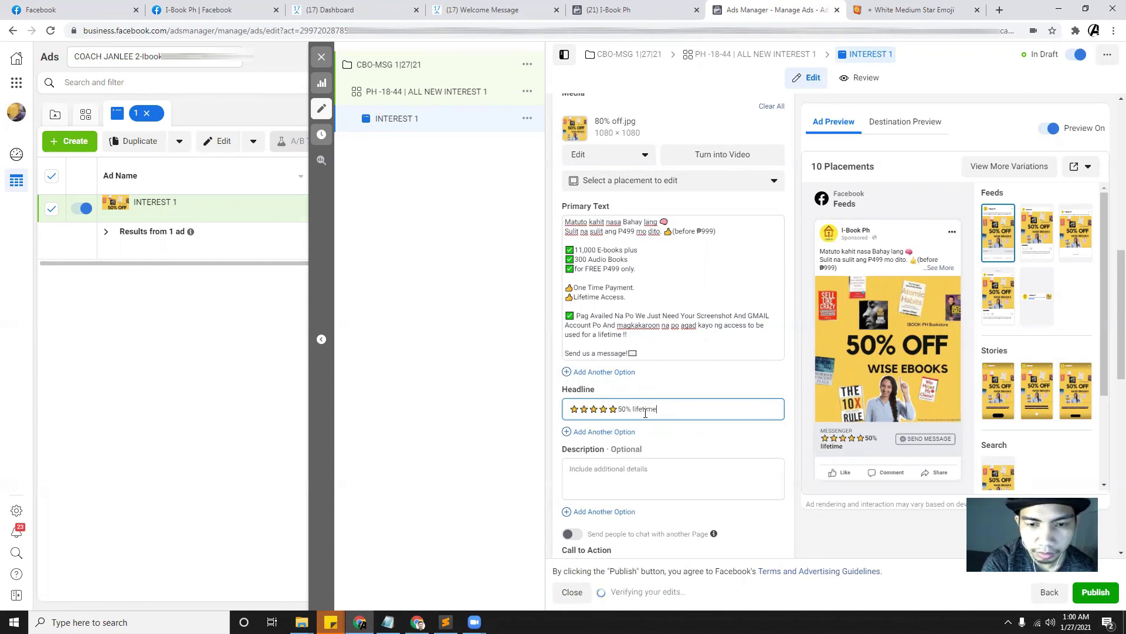
type("Li")
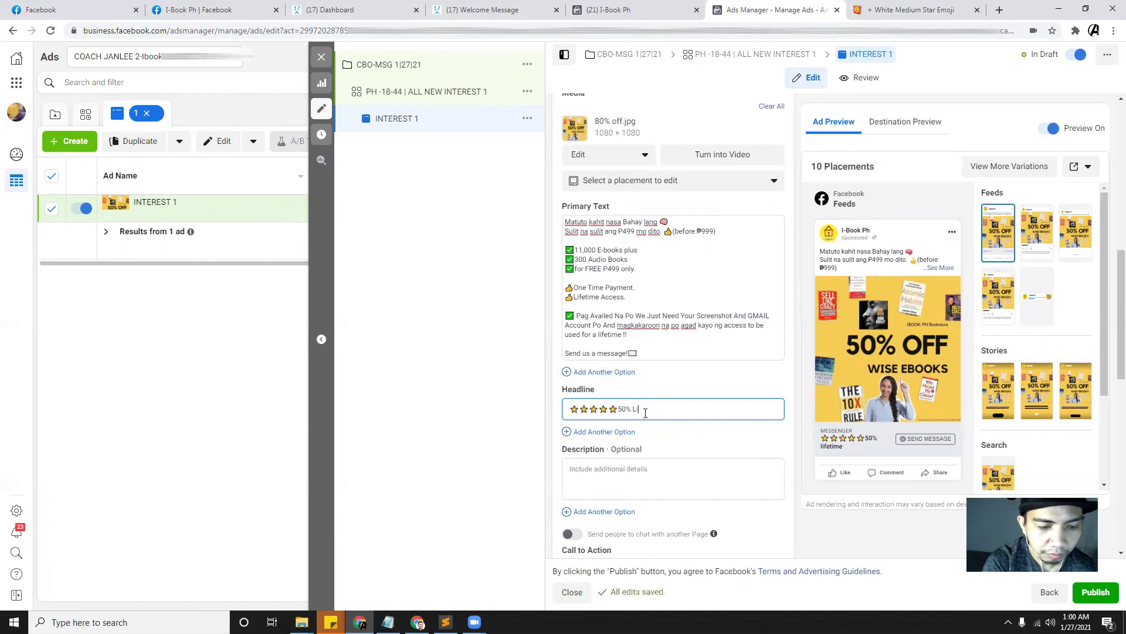
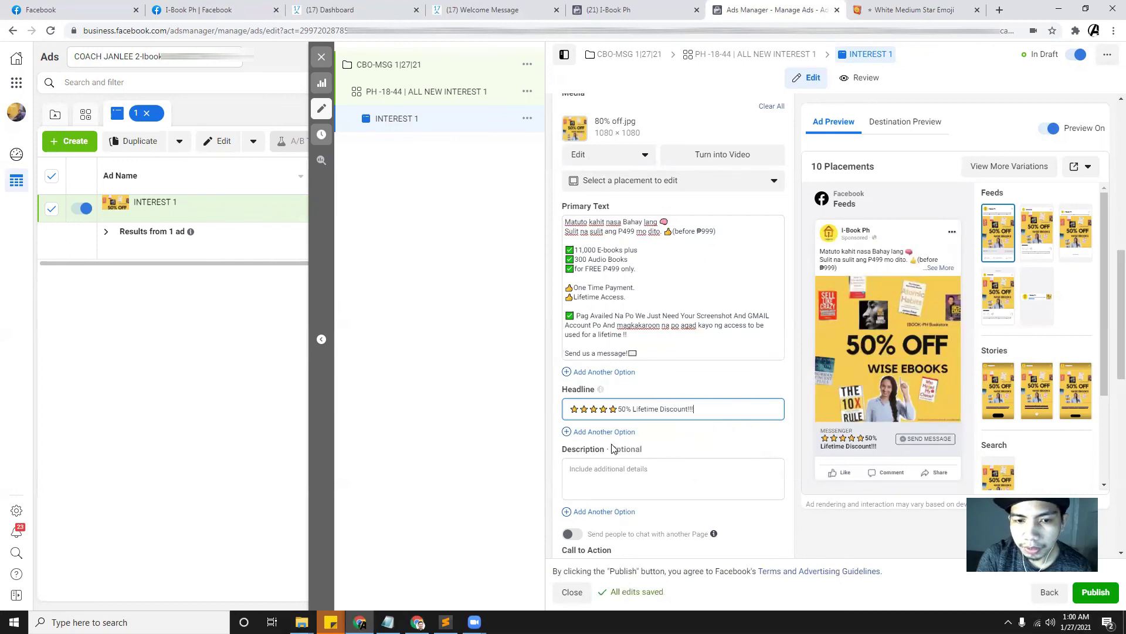
Step: Copy the primary text line "Sulit na sulit ang P499 mo dito. 👍(before ₱999)" into the ad's description
left_click(762, 469)
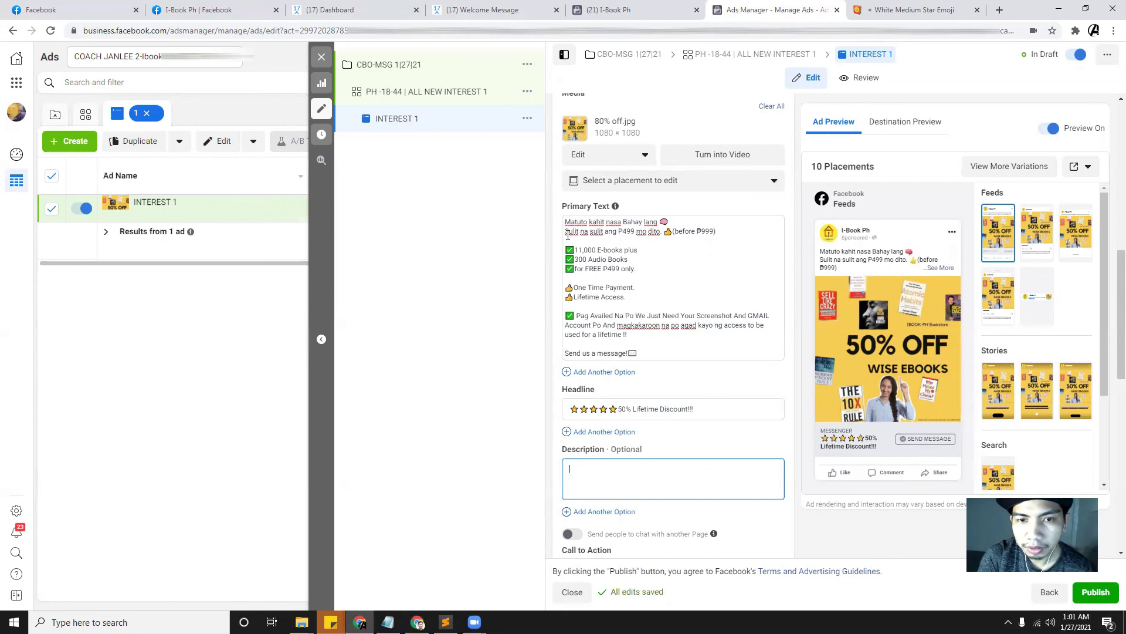
left_click_drag(566, 231, 750, 227)
key("ctrl+c")
left_click(611, 468)
key("ctrl+v")
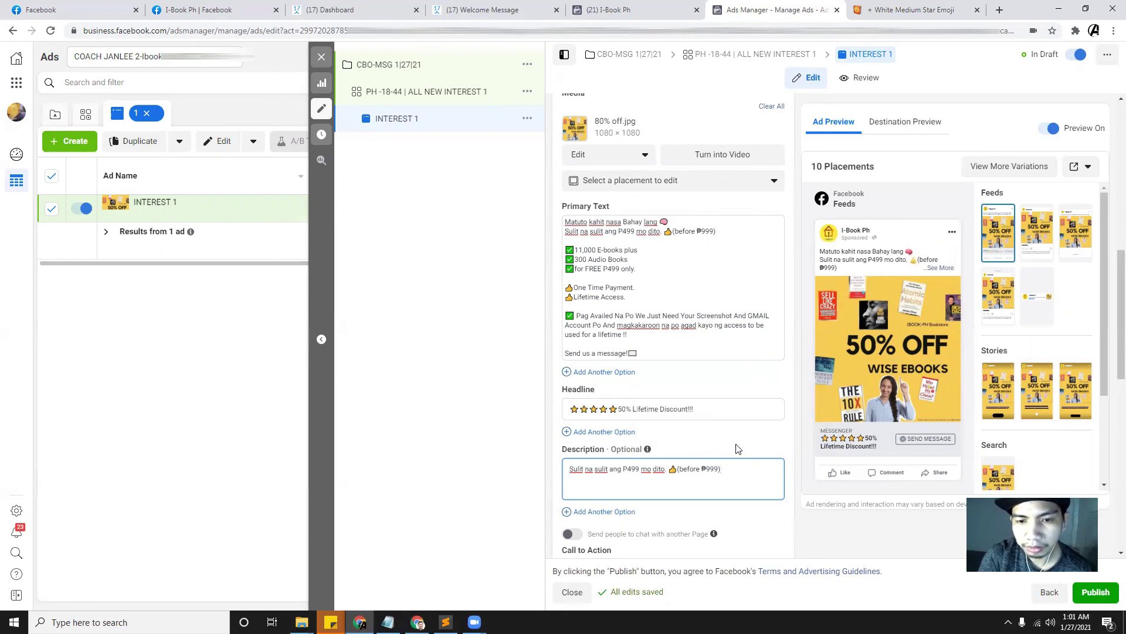
Step: Examine the available call-to-action options for the ad and keep Send Message selected
scroll(738, 449, "down", 3)
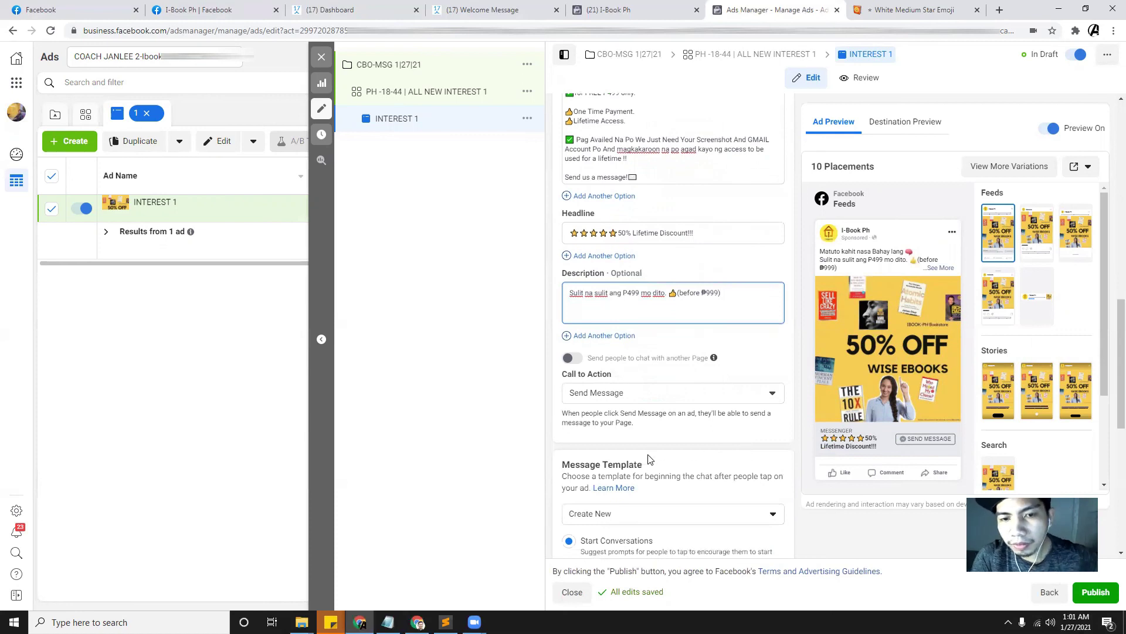
scroll(652, 446, "down", 2)
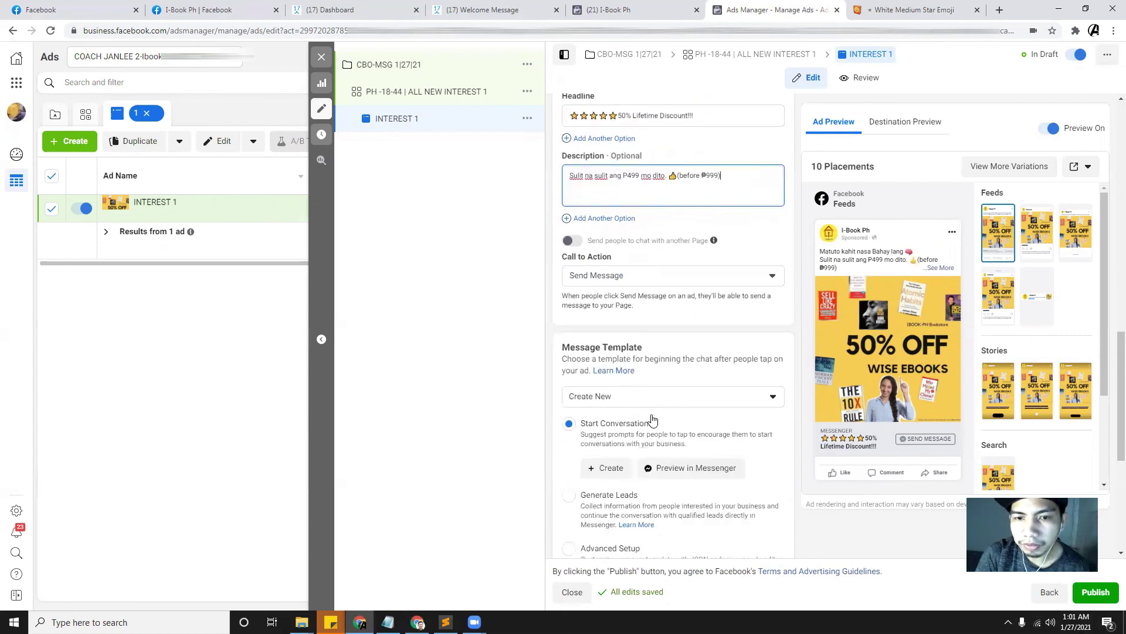
left_click(672, 282)
left_click(672, 282)
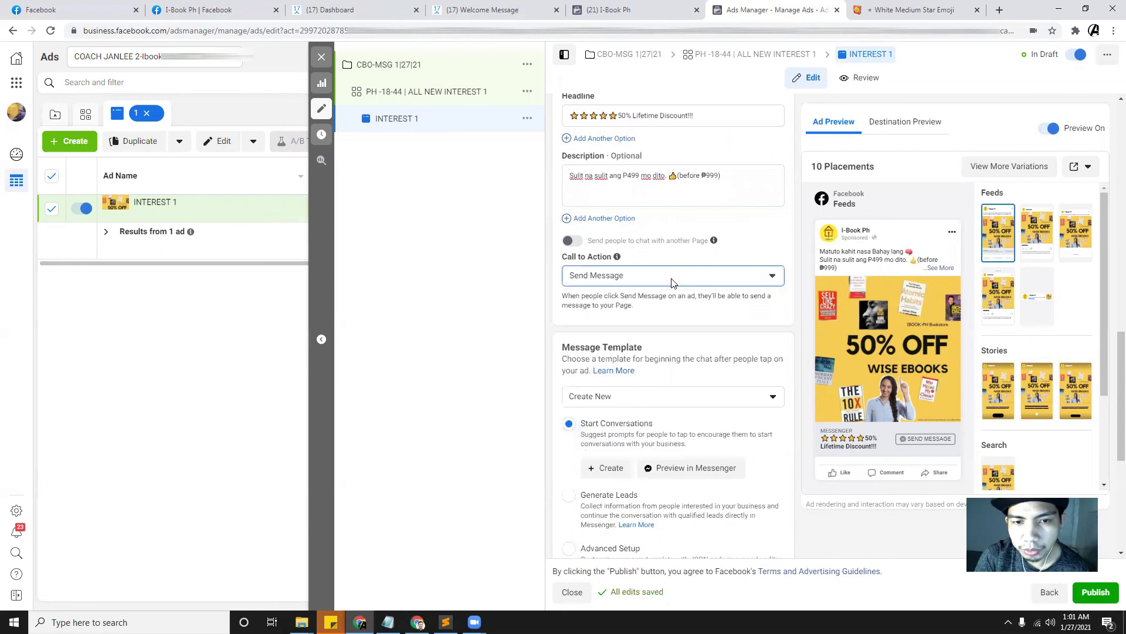
left_click(676, 281)
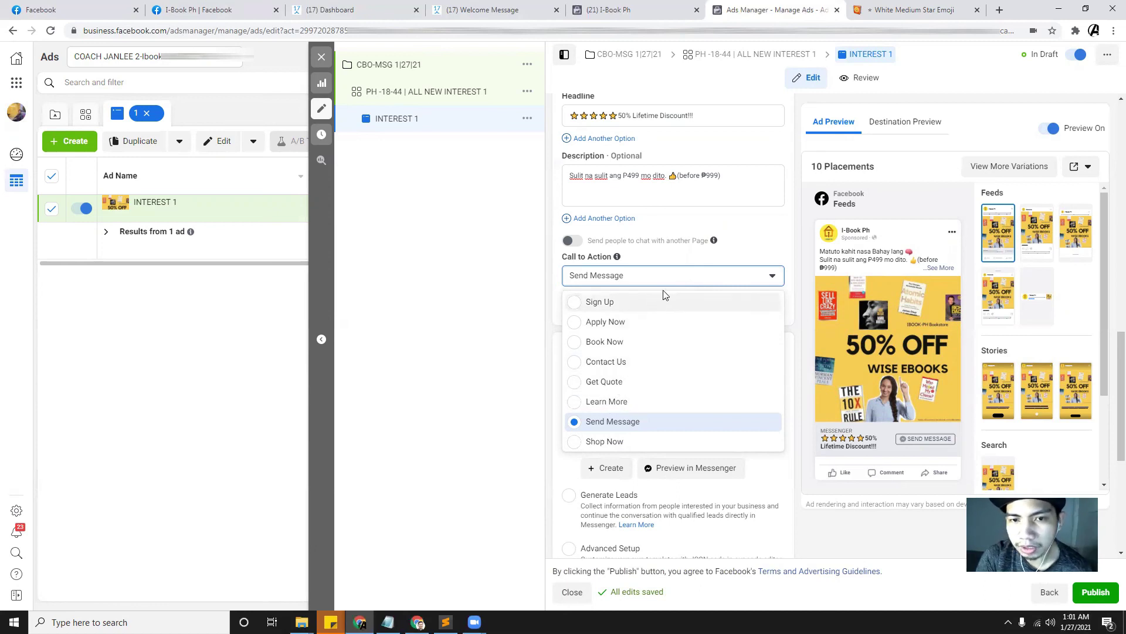
left_click(672, 275)
left_click(672, 275)
left_click(672, 275)
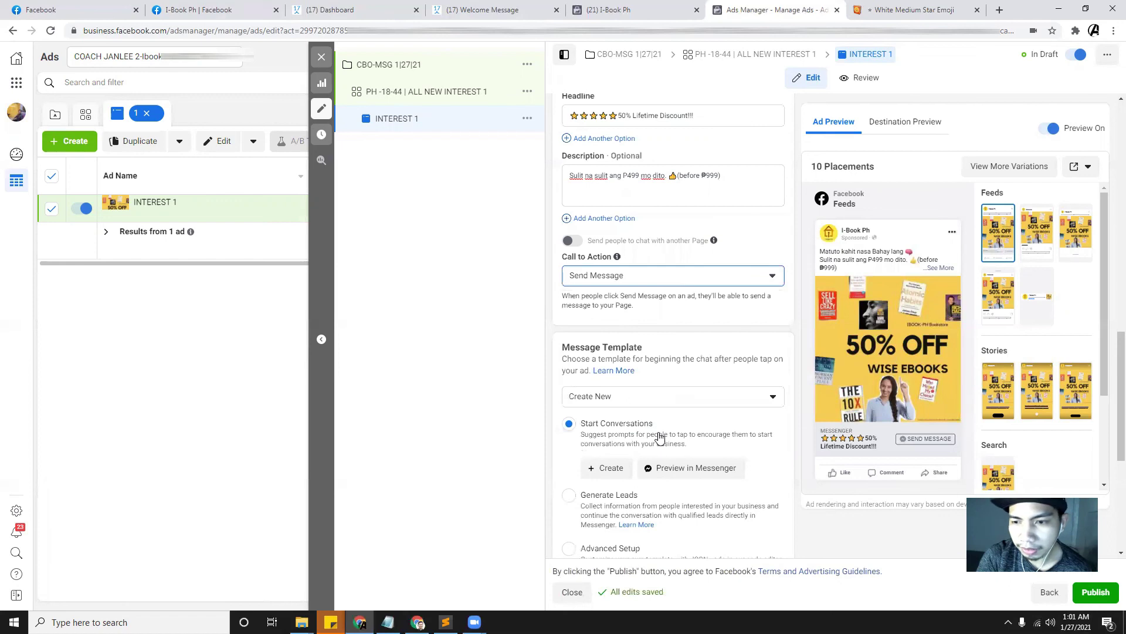
Step: Set the ad's message template to Use Existing with the Bot Welcome Message template
scroll(665, 346, "down", 1)
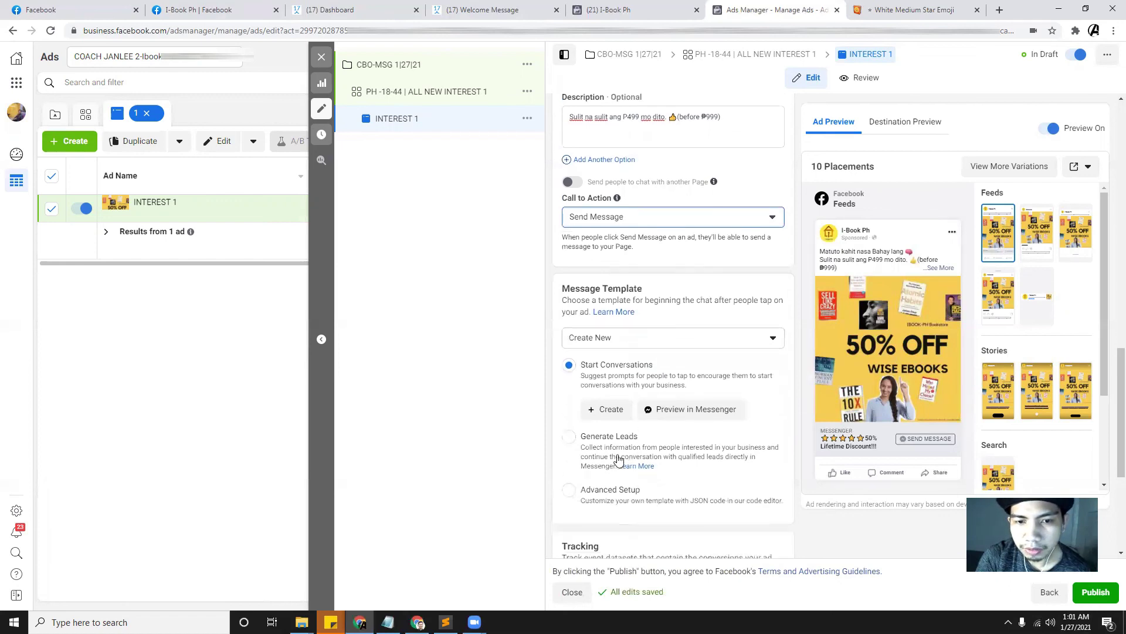
left_click(673, 335)
left_click(673, 336)
left_click(672, 336)
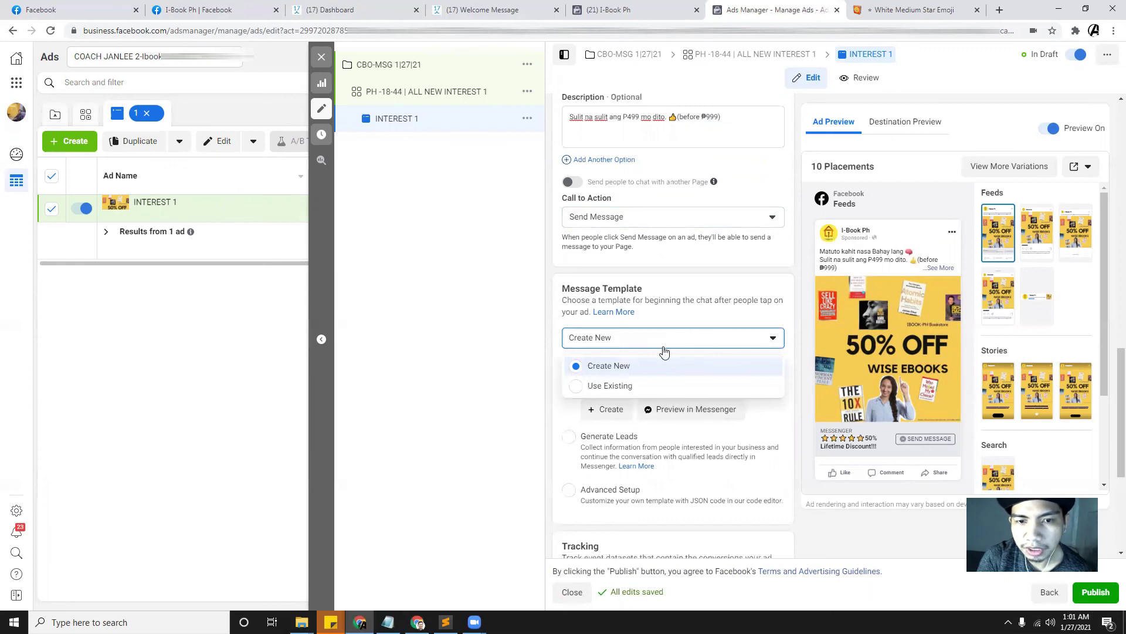
left_click(622, 391)
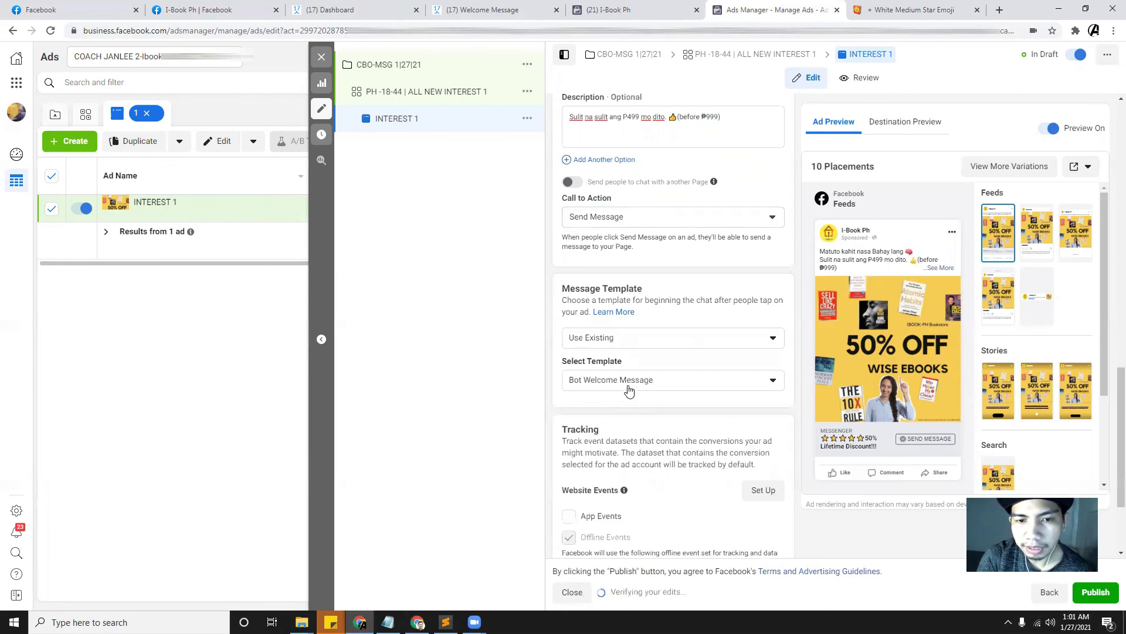
left_click(643, 382)
left_click(638, 410)
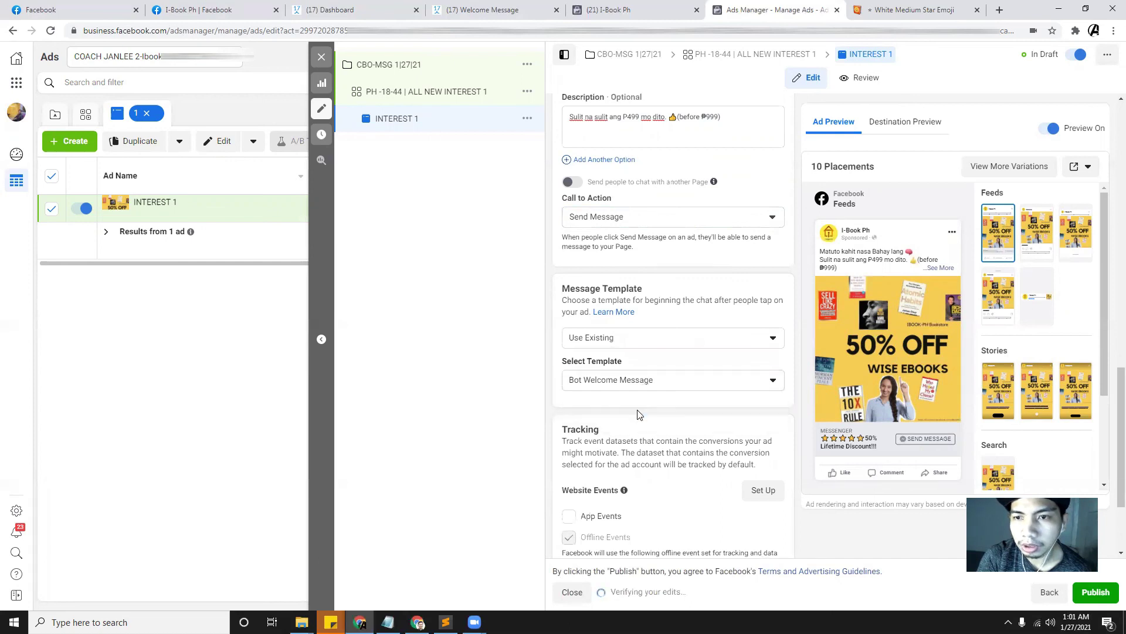
Step: Compare the destination previews of the Use Existing and Create New message templates, ending on Use Existing
left_click(901, 122)
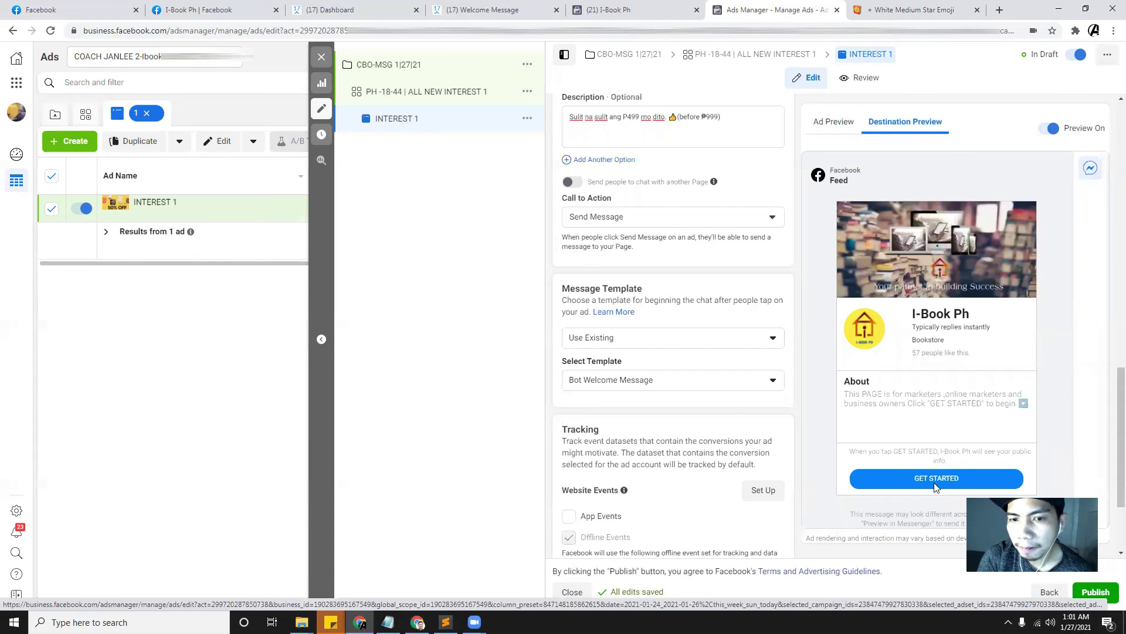
left_click(699, 383)
left_click(638, 340)
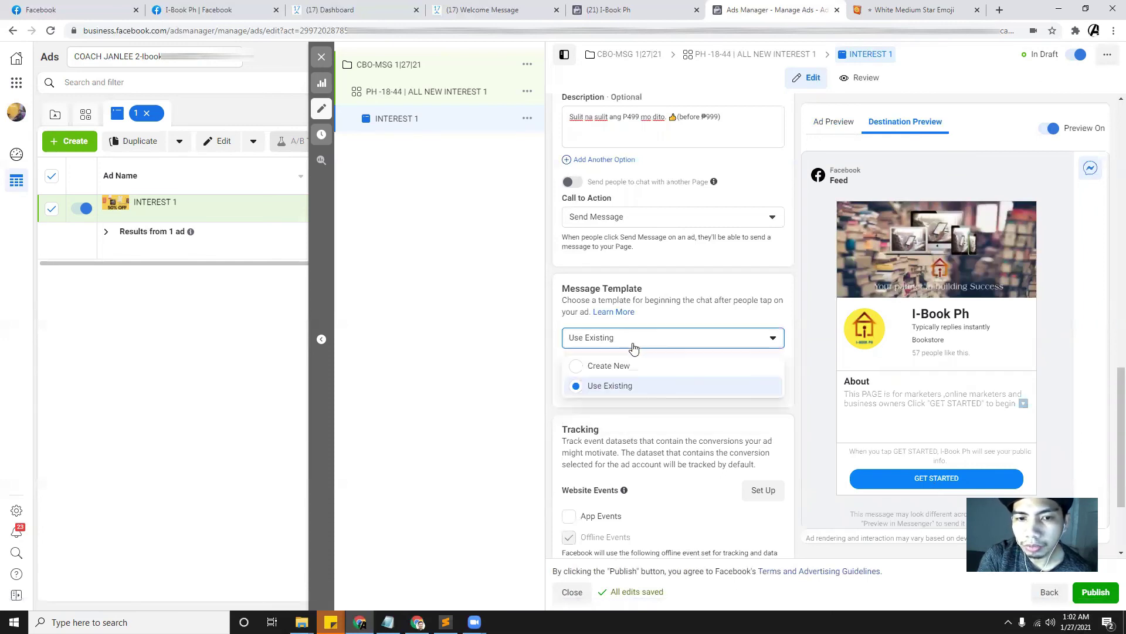
left_click(589, 365)
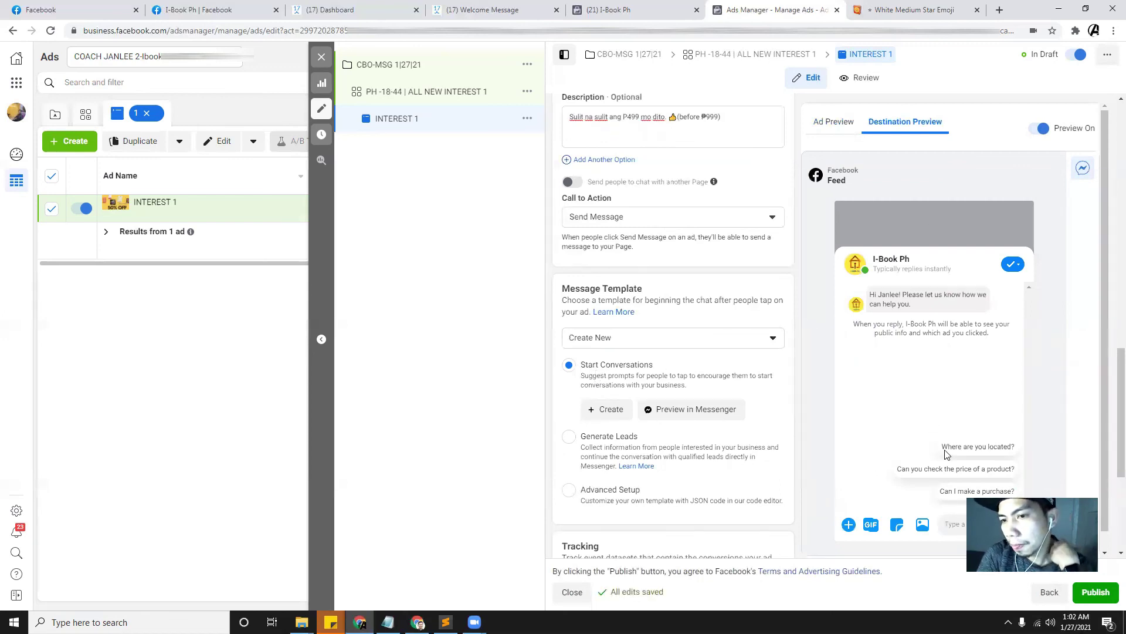
left_click(669, 339)
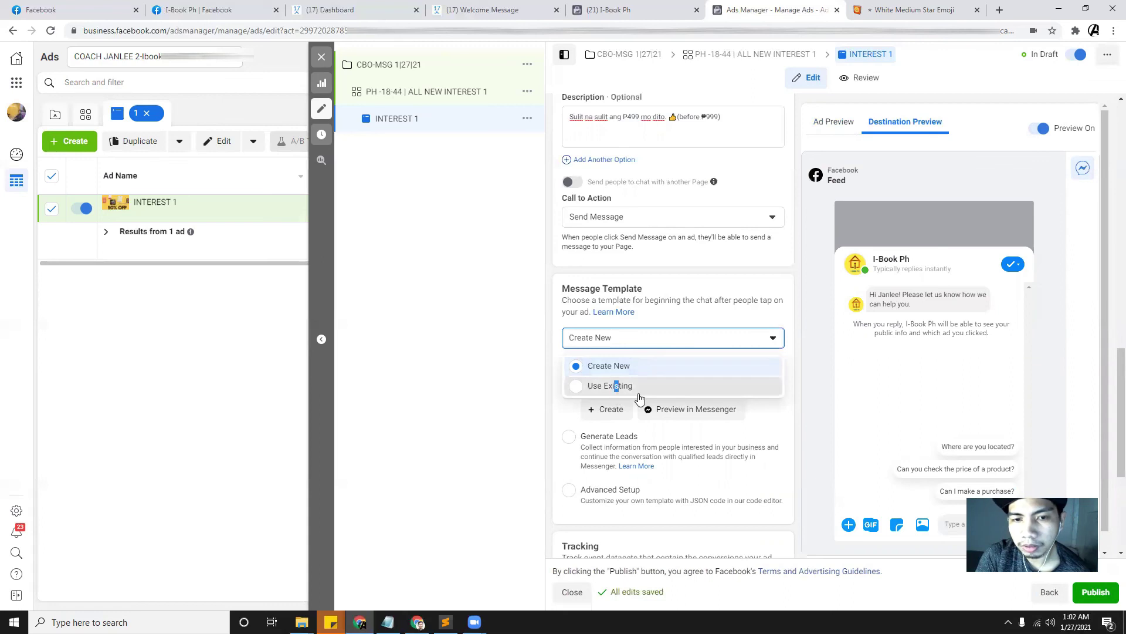
left_click(636, 390)
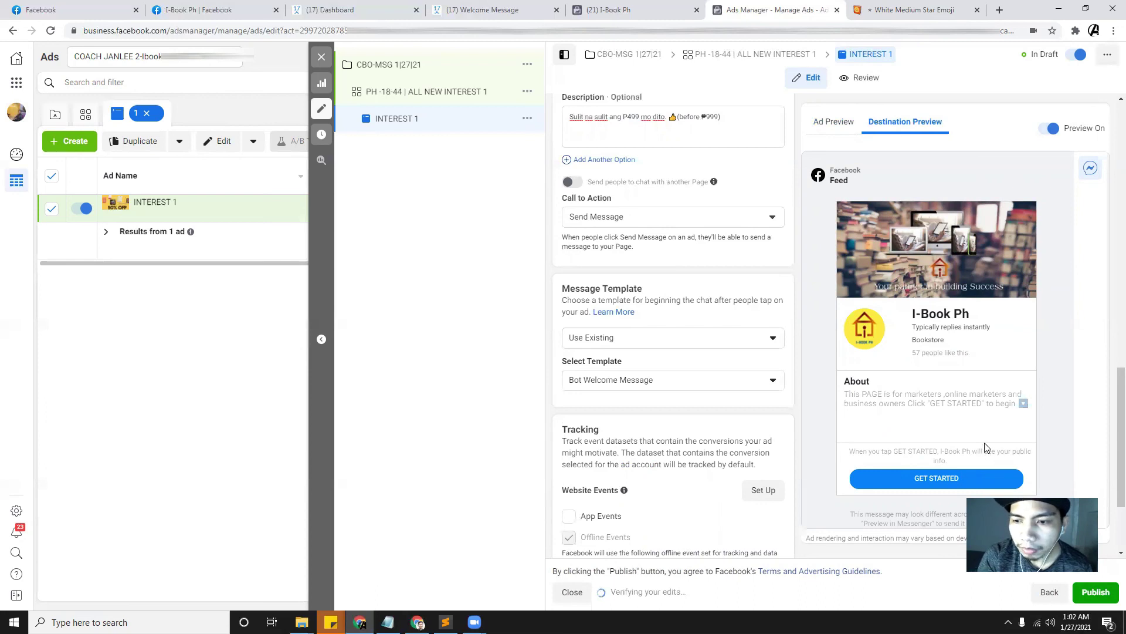
Step: Look through the ad's tracking settings and bring back the ad preview
scroll(678, 421, "down", 1)
scroll(681, 420, "down", 2)
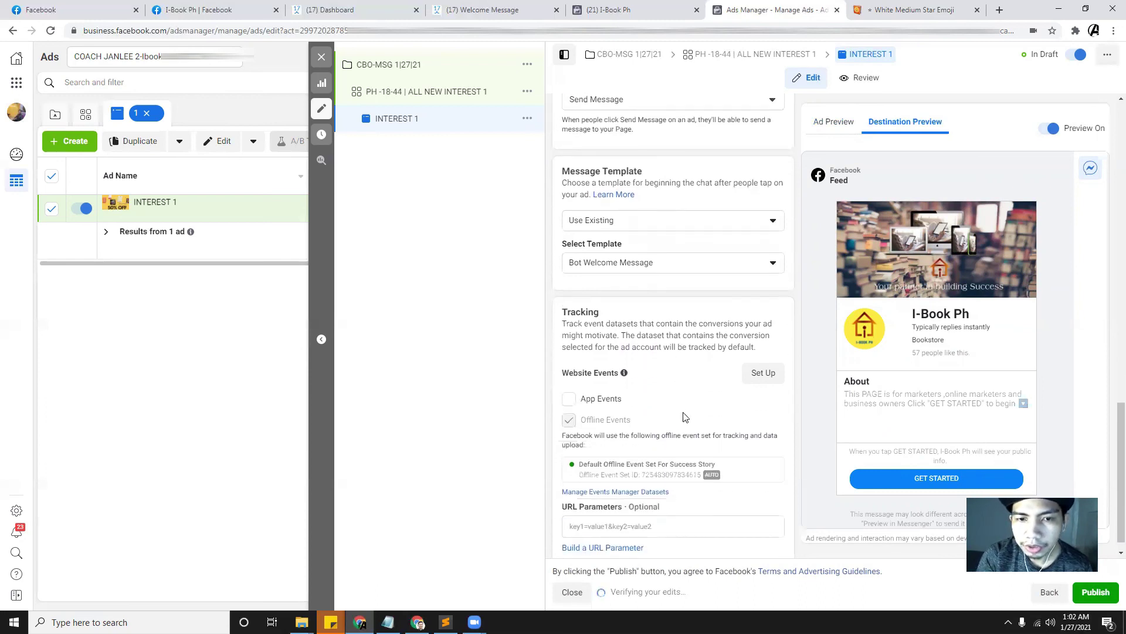
scroll(684, 416, "down", 1)
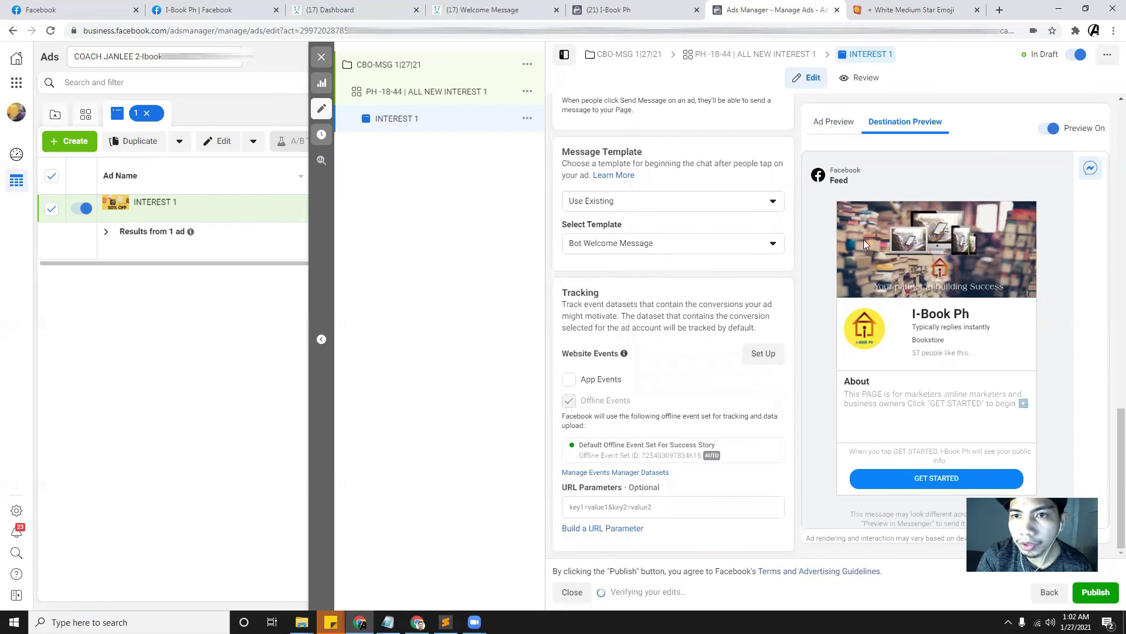
left_click(843, 134)
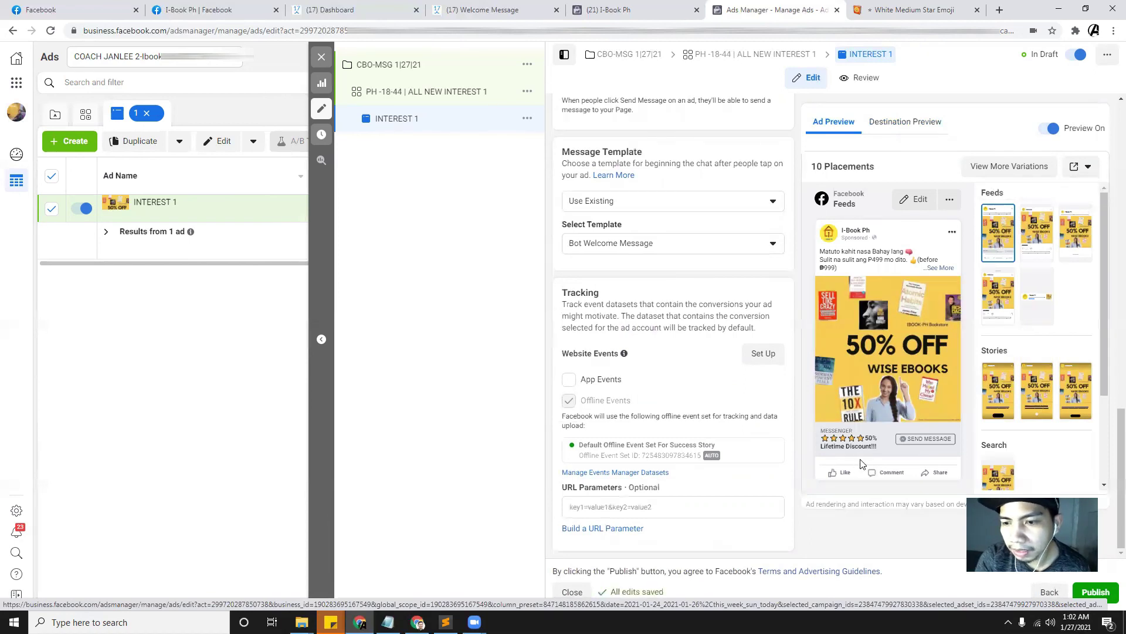
Step: Go back to the ad set to review its audience and placements, and return to the INTEREST 1 ad
left_click(1050, 592)
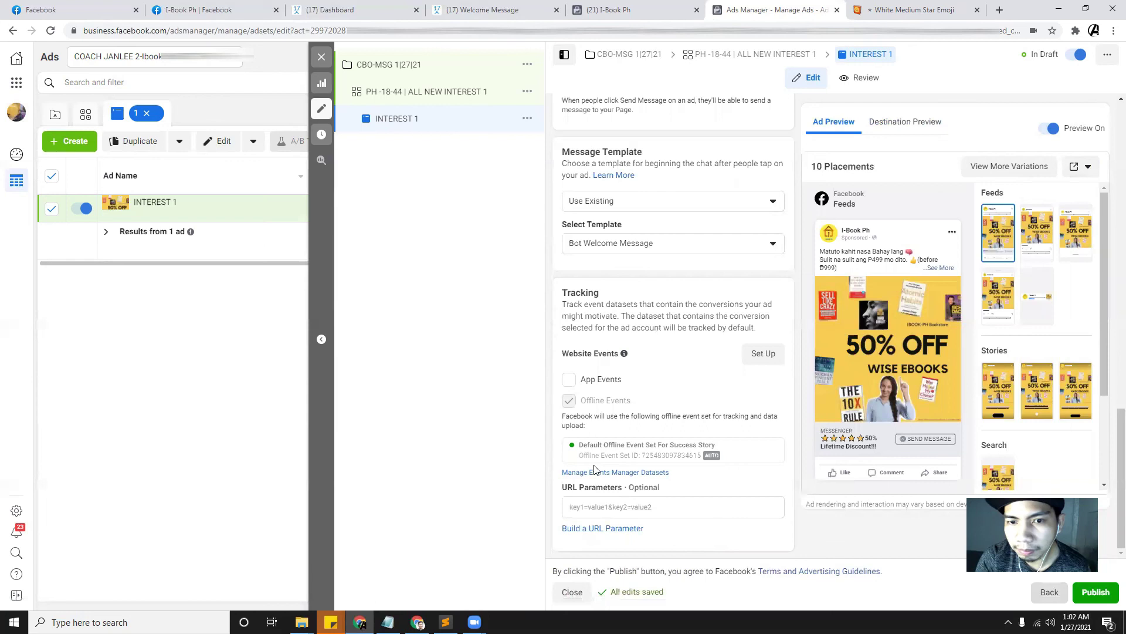
scroll(610, 409, "down", 12)
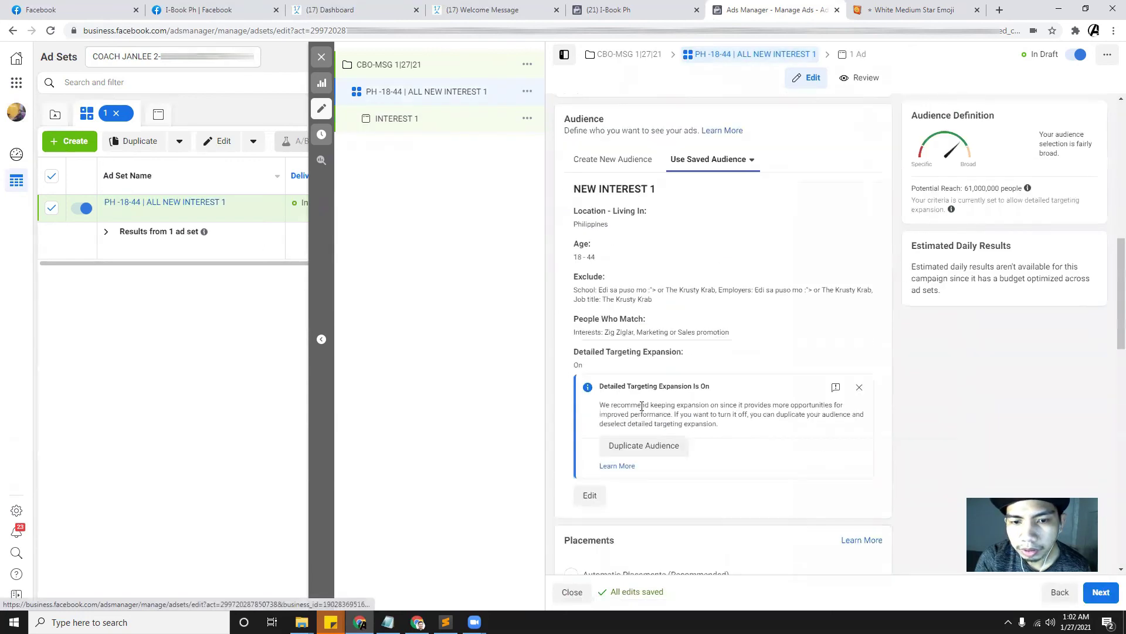
scroll(642, 409, "down", 8)
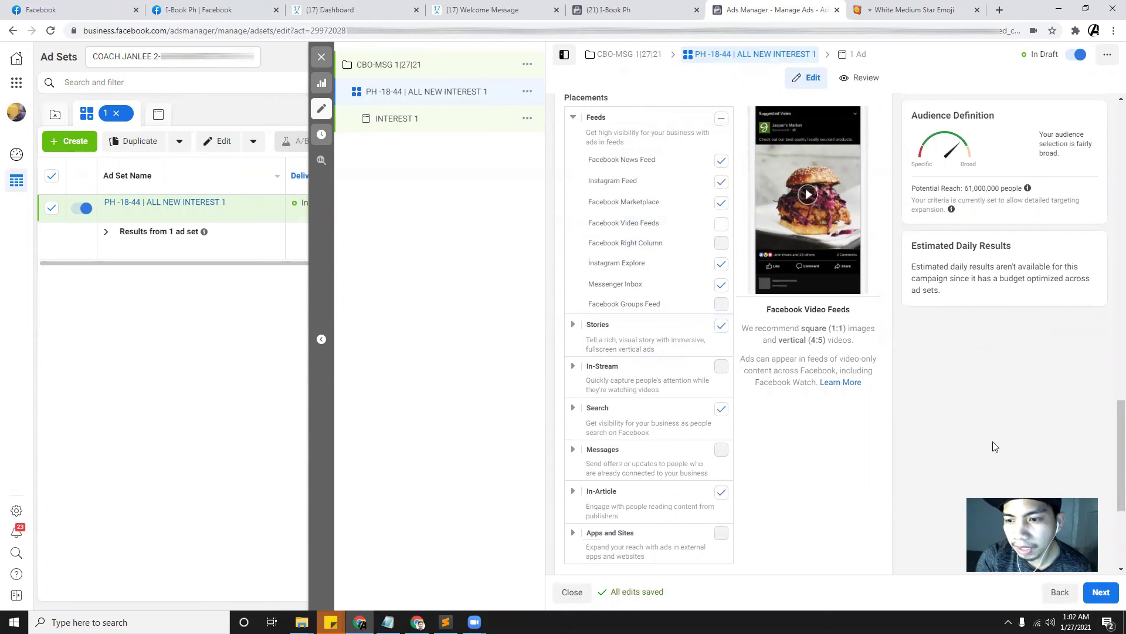
left_click(1101, 592)
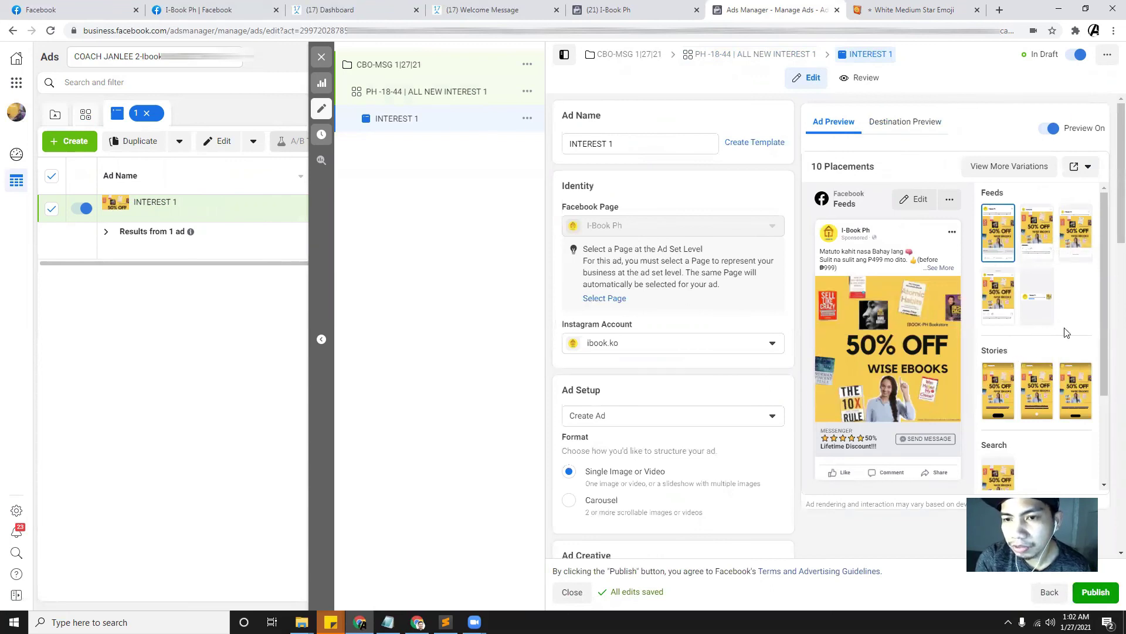
Step: Review the ad's placement previews, primary text, headline, description and call to action
scroll(1021, 328, "down", 5)
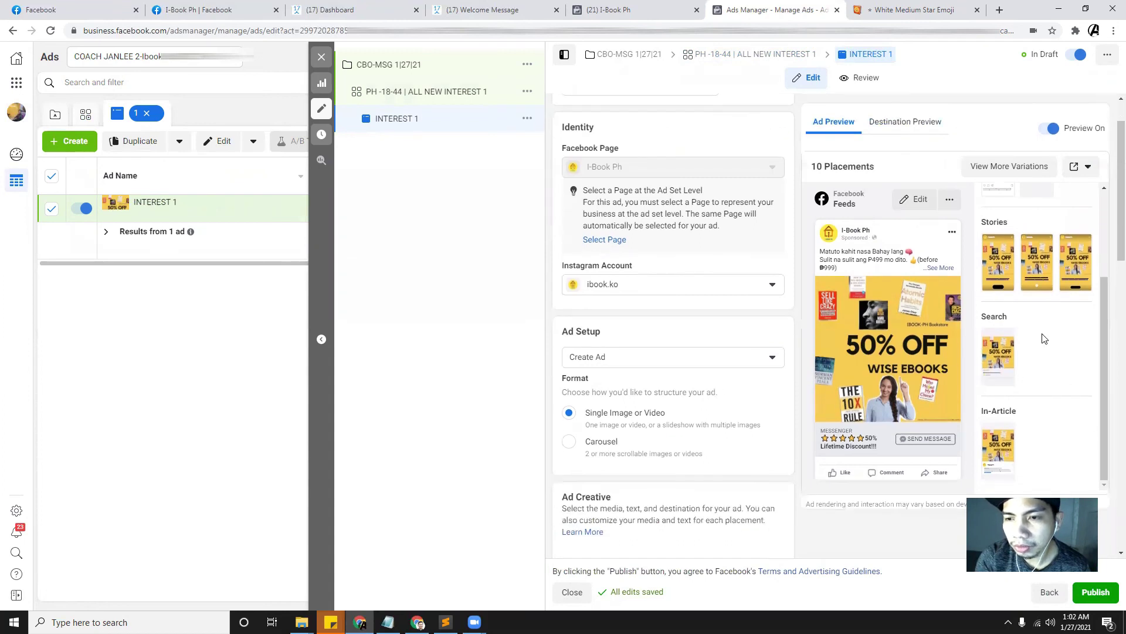
scroll(726, 382, "down", 2)
scroll(1009, 335, "down", 1)
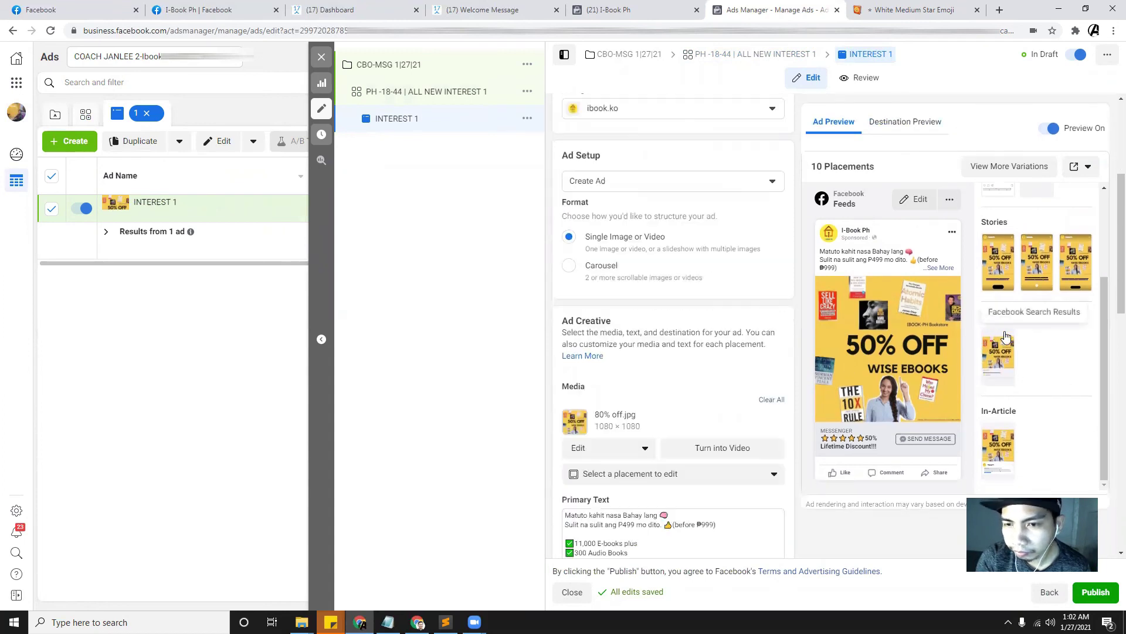
scroll(1033, 331, "down", 2)
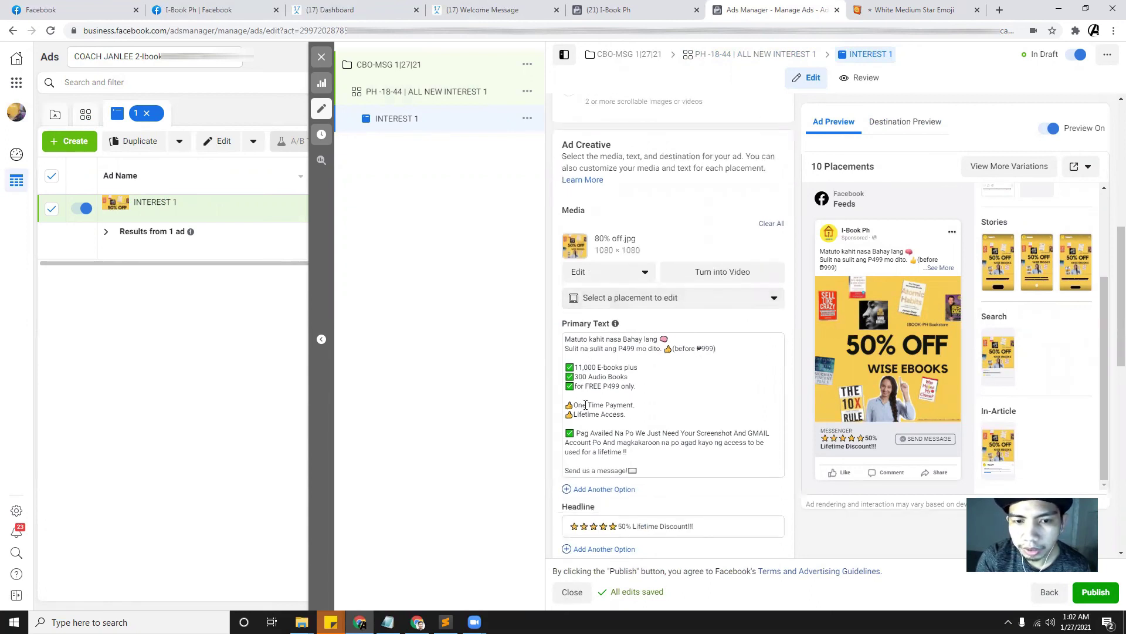
scroll(592, 357, "down", 3)
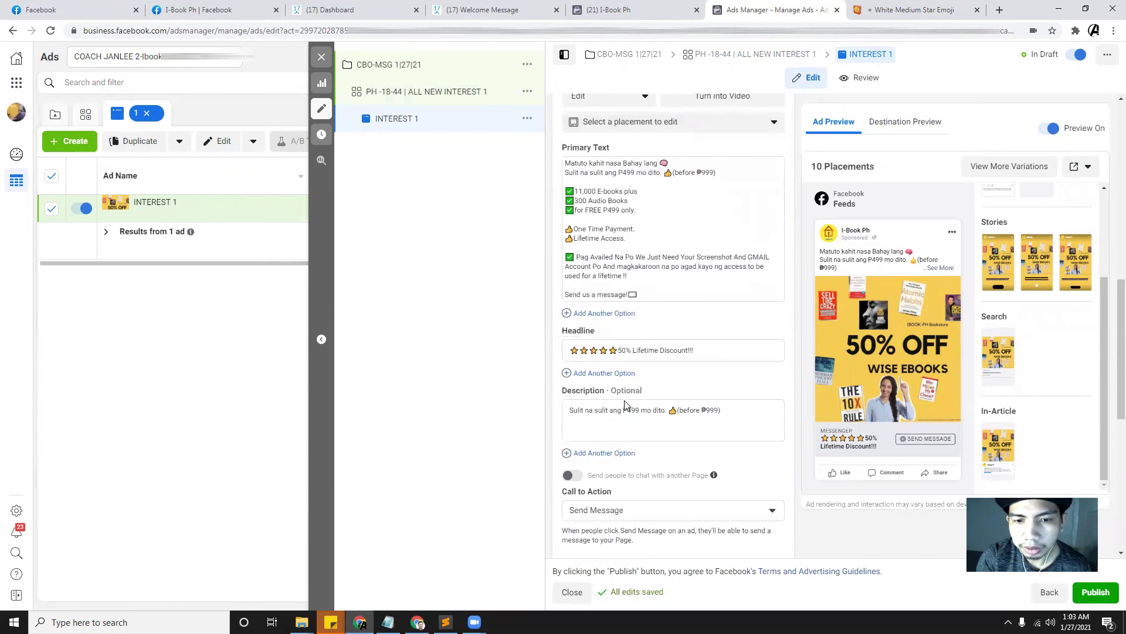
scroll(625, 405, "down", 2)
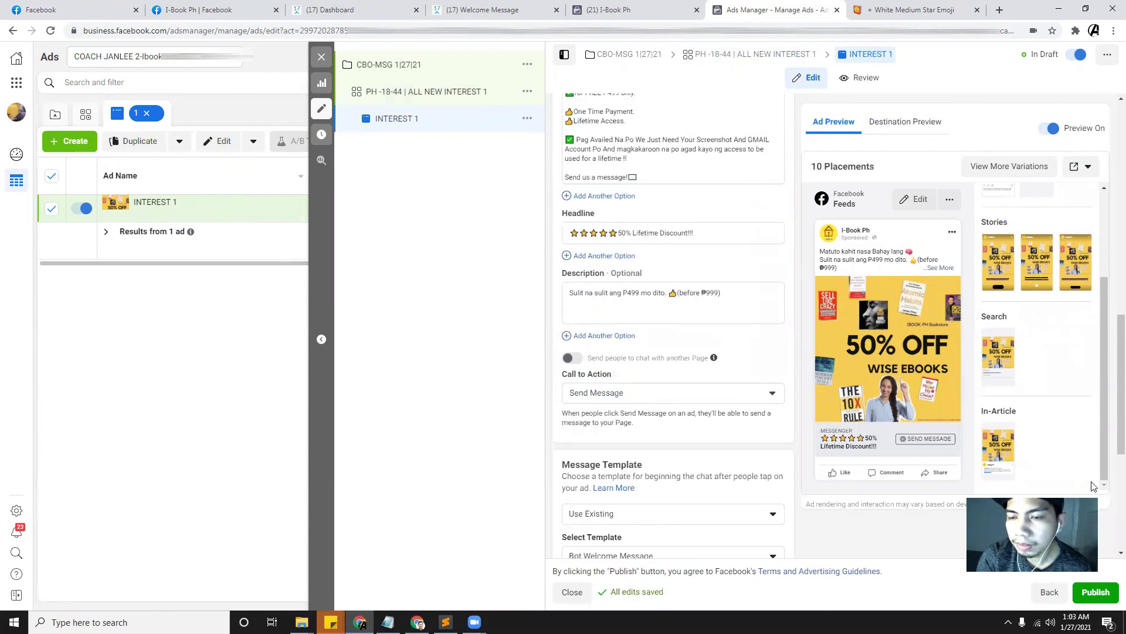
Step: Publish the CBO-MSG 1|27|21 campaign with its ad set and INTEREST 1 ad, and check their entries outside the editor
left_click(1095, 592)
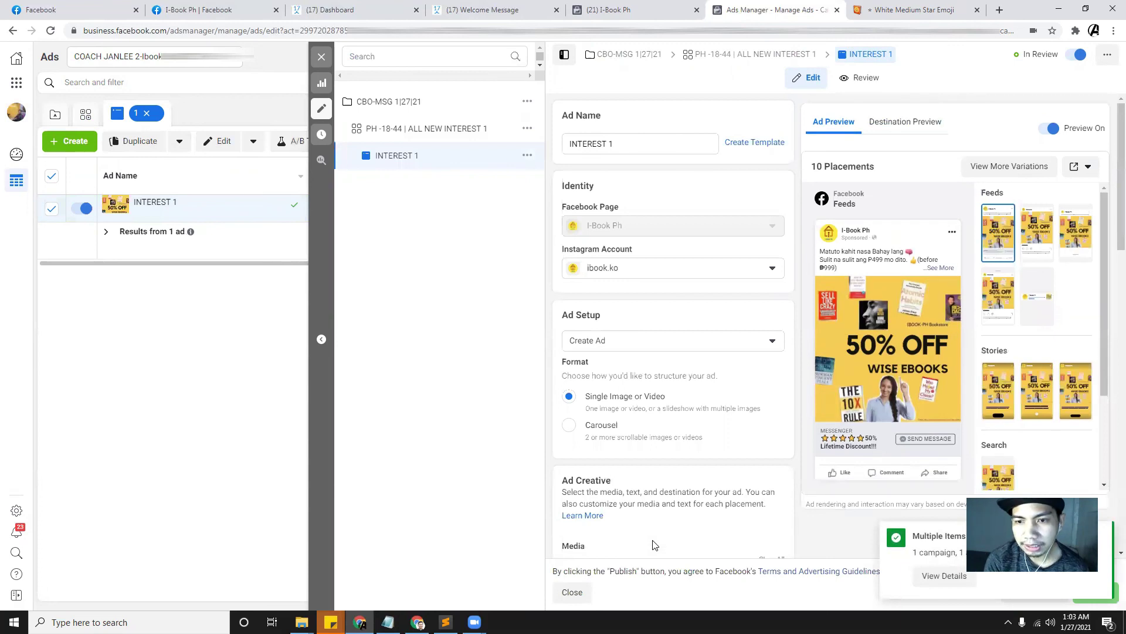
left_click(580, 601)
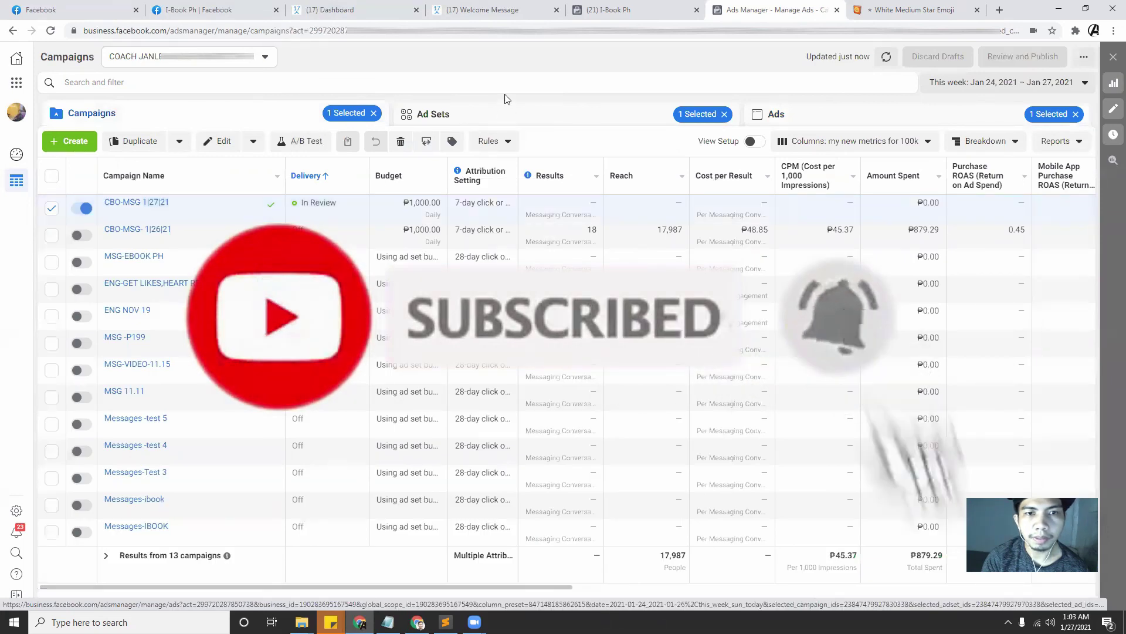
left_click(508, 113)
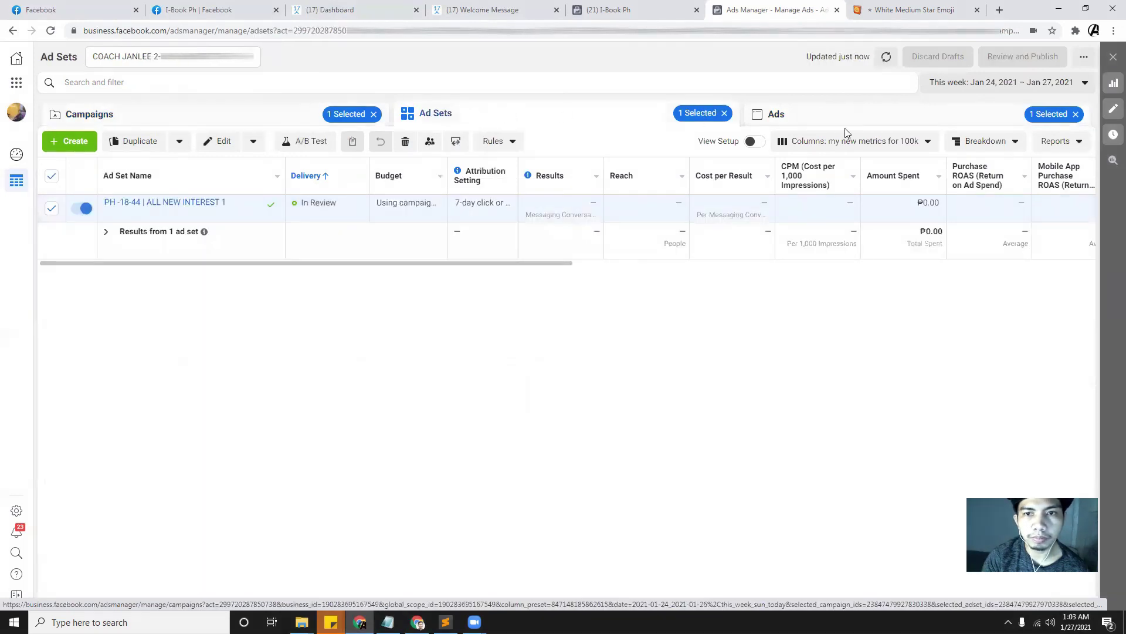
left_click(826, 120)
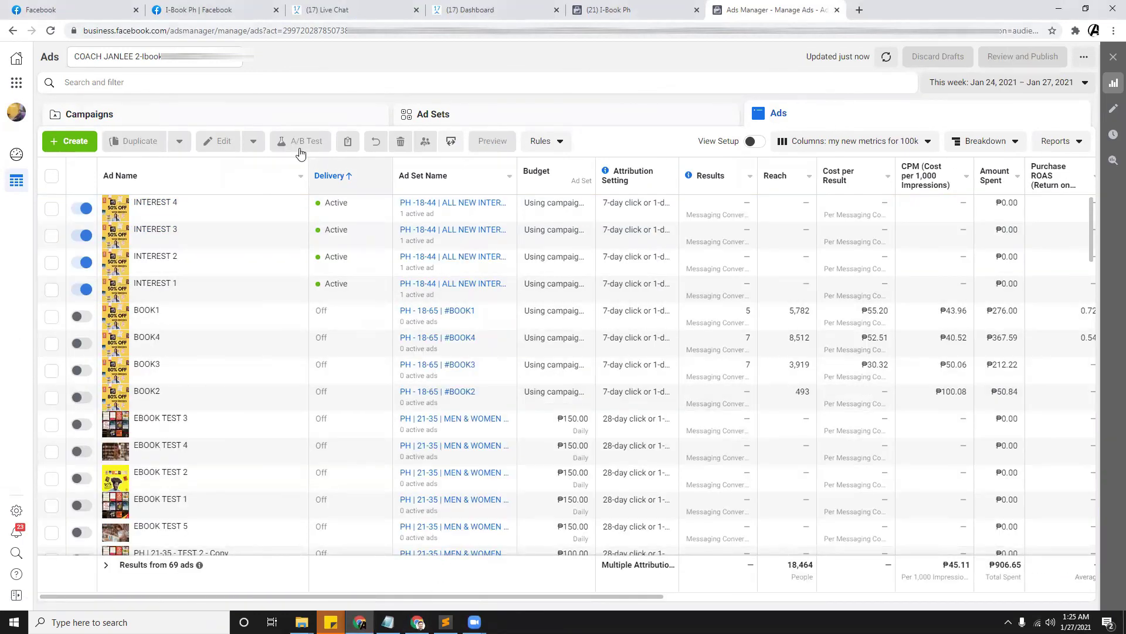
Step: Compare the delivery status of the CBO-MSG 1|27|21 campaign, its ALL NEW INTEREST ad sets 1 to 4 and the INTEREST 1 to 4 ads
left_click(89, 114)
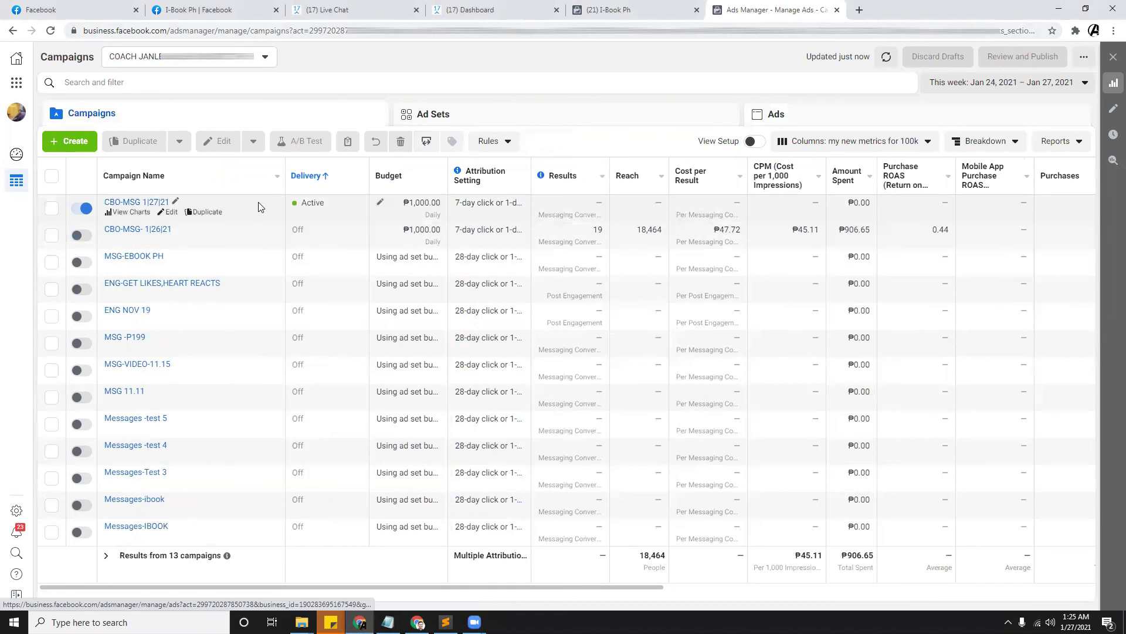
left_click(526, 115)
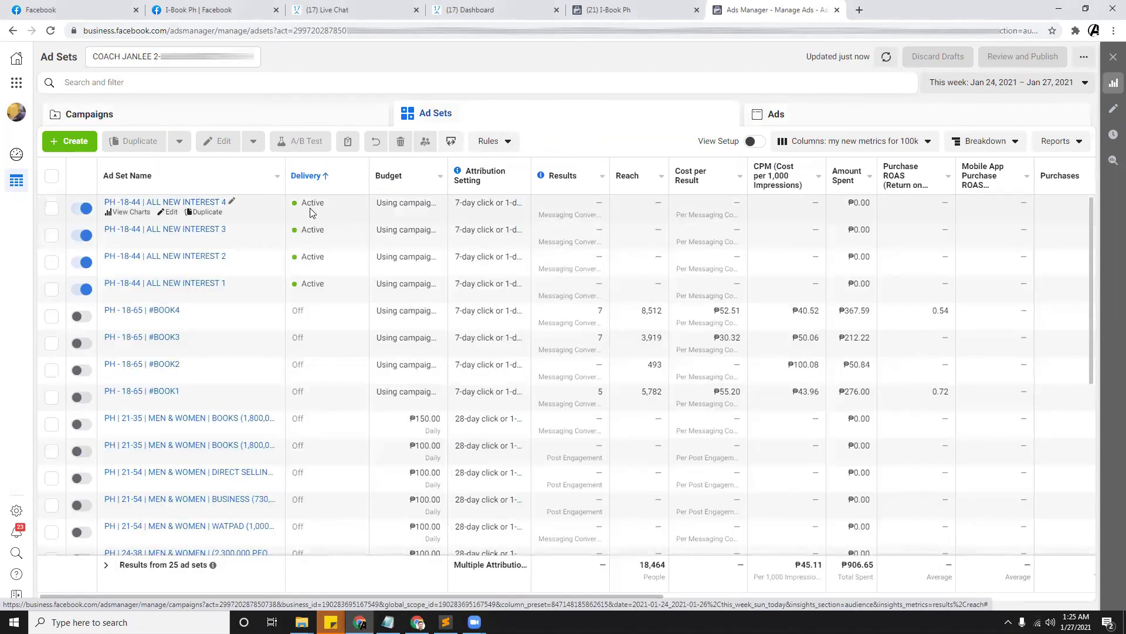
left_click(810, 117)
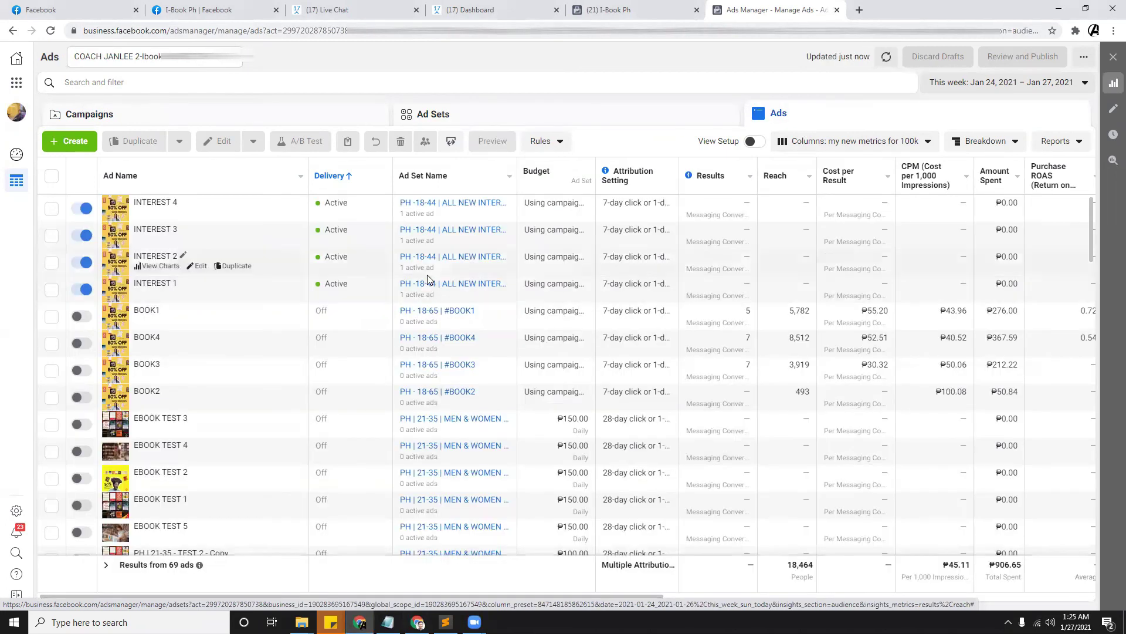
left_click(327, 120)
left_click(526, 118)
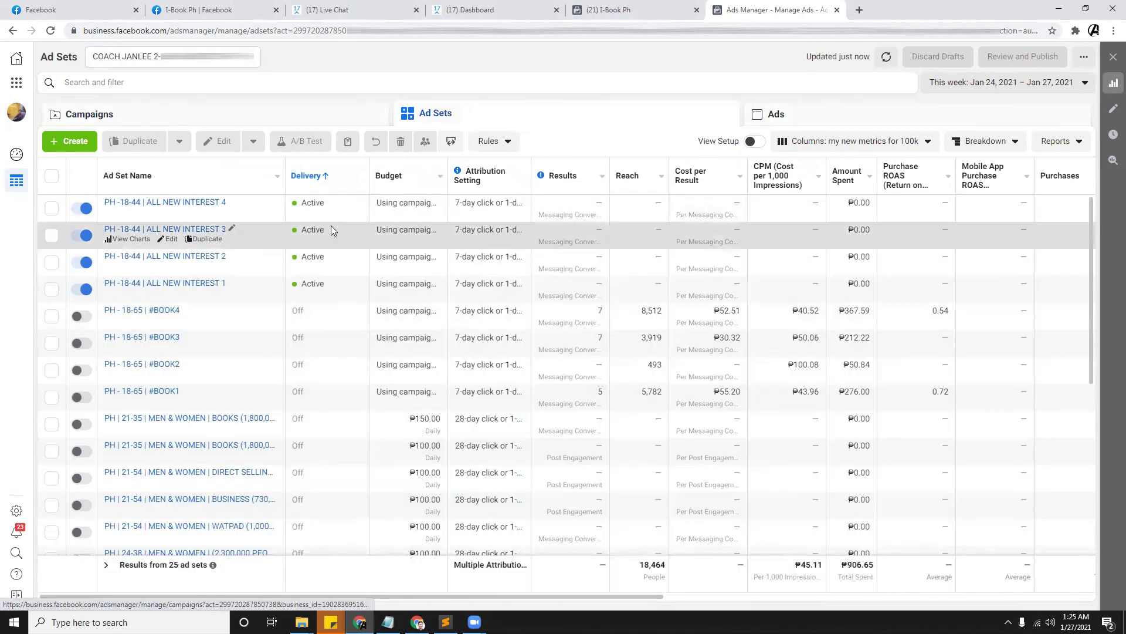
left_click(830, 123)
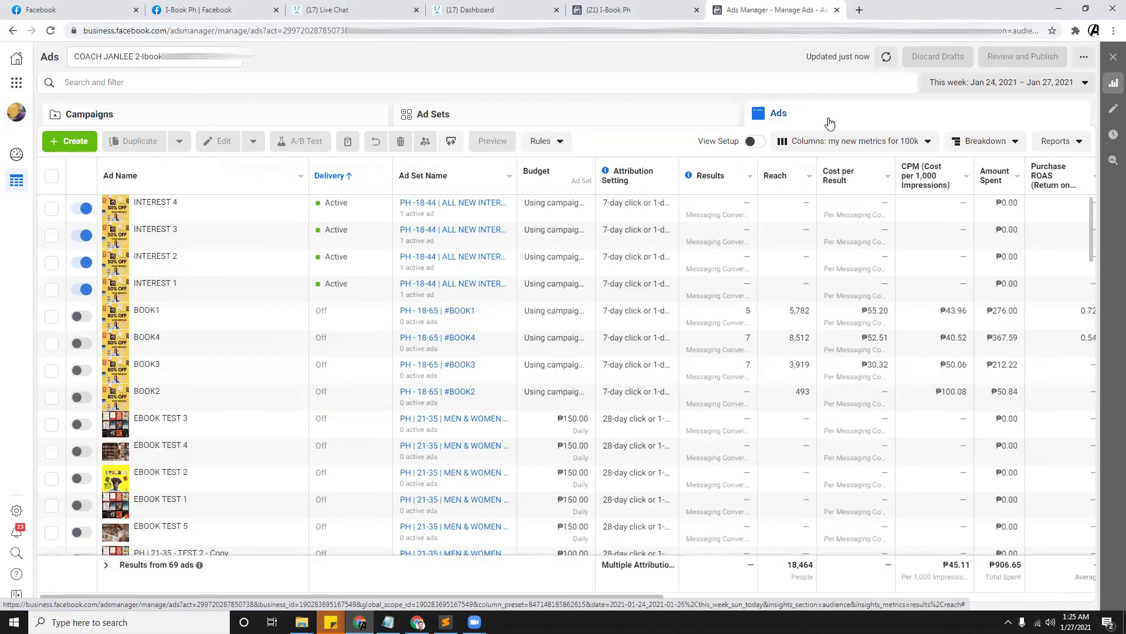